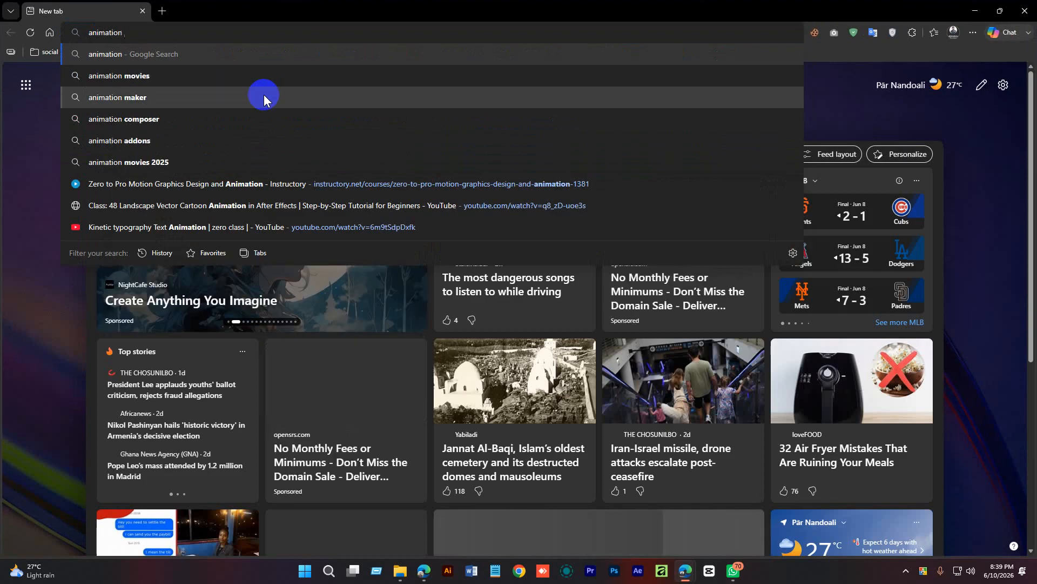
# Step: From a web search for animation composer, open Mister Horse's Animation Composer page for After Effects
pyautogui.click(264, 119)
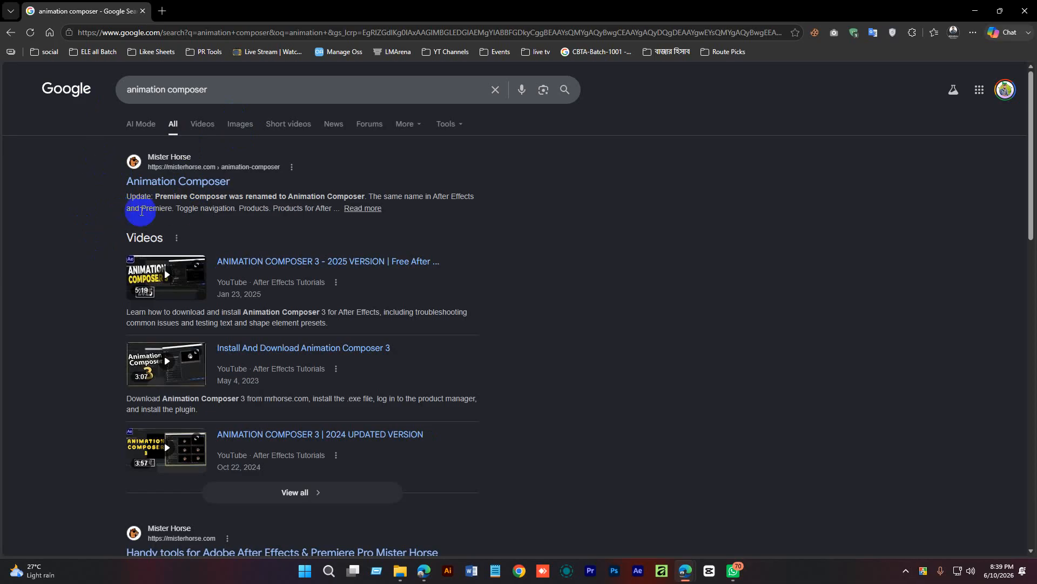
pyautogui.click(165, 182)
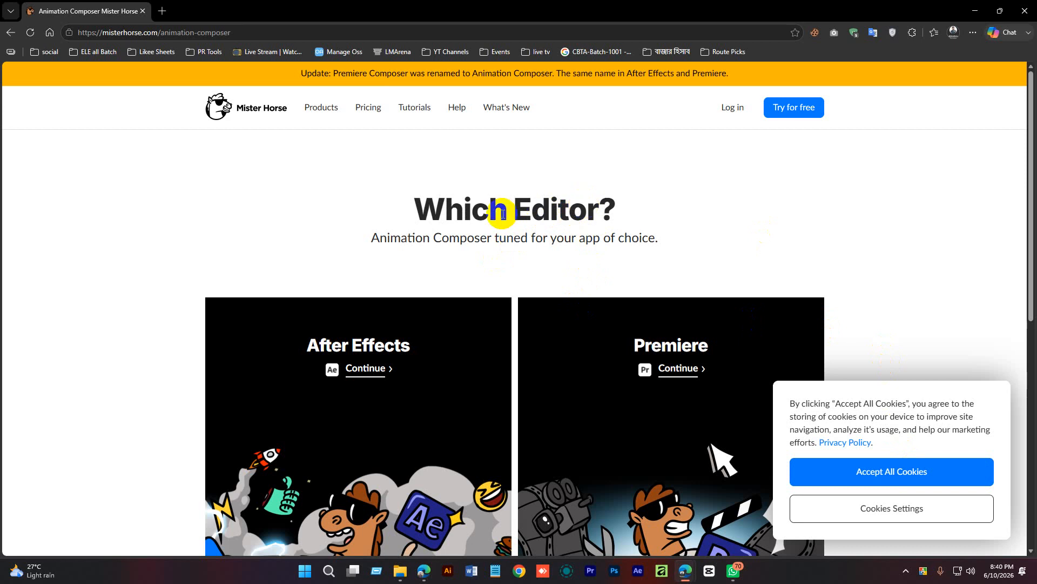
pyautogui.scroll(-5, 540, 204)
pyautogui.scroll(-3, 545, 205)
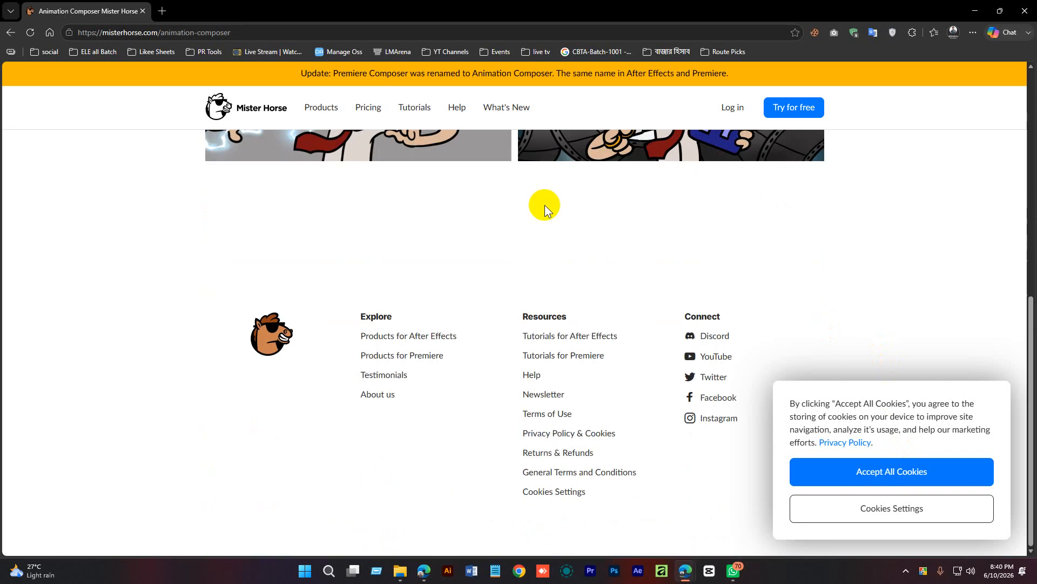
pyautogui.scroll(8, 541, 243)
pyautogui.click(372, 369)
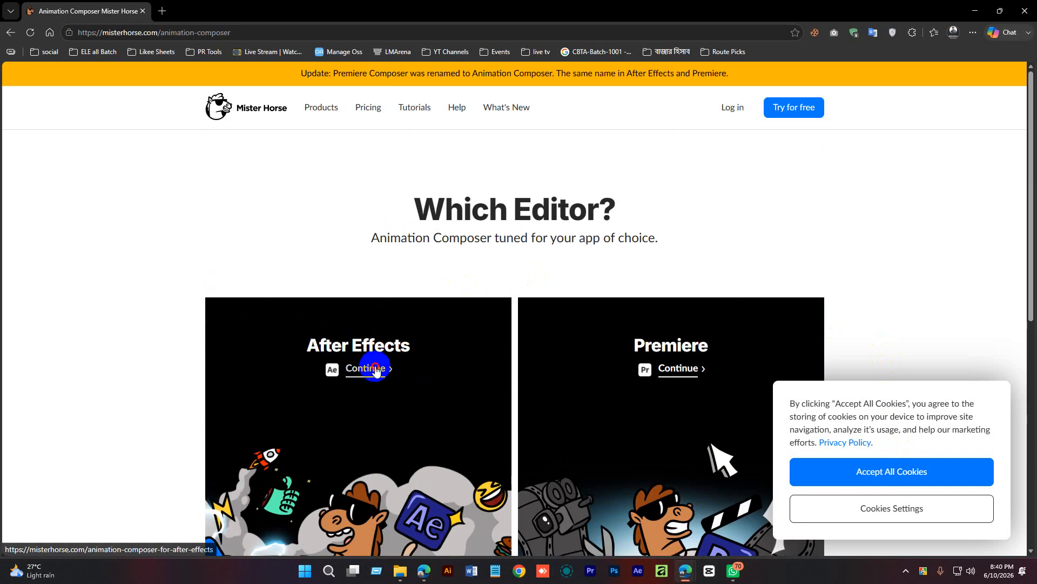
# Step: Examine the plug-in's interface preview, the What's new section and the download options on the Animation Composer page
pyautogui.scroll(-2, 460, 320)
pyautogui.scroll(-2, 437, 319)
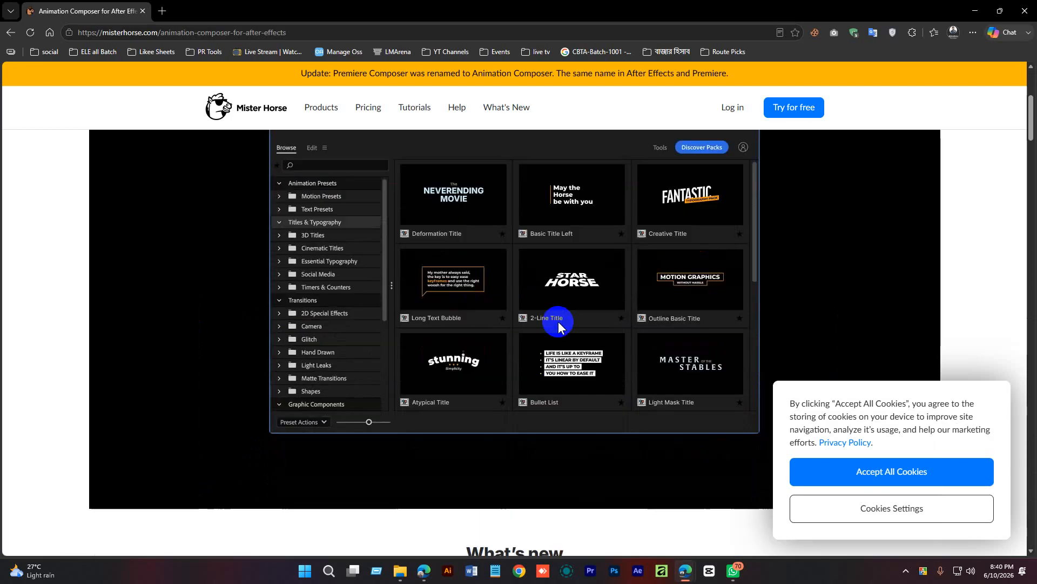
pyautogui.scroll(3, 368, 287)
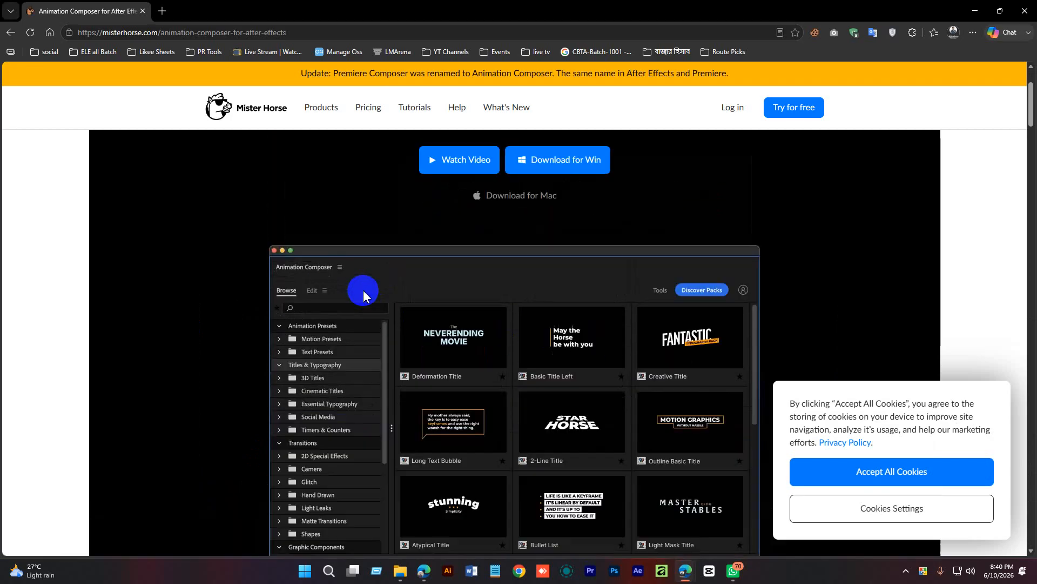
pyautogui.scroll(-2, 370, 315)
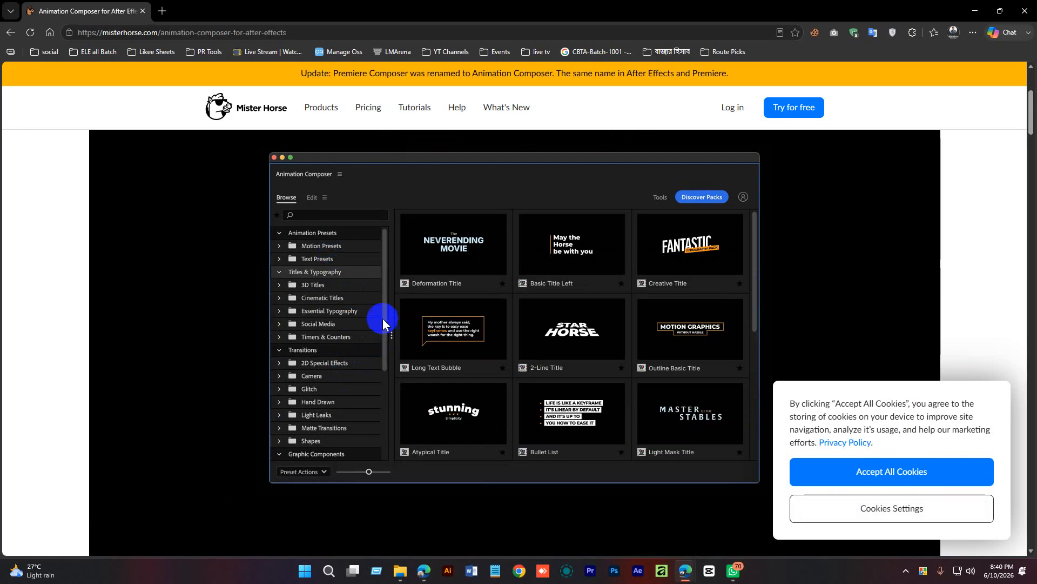
pyautogui.scroll(-4, 345, 371)
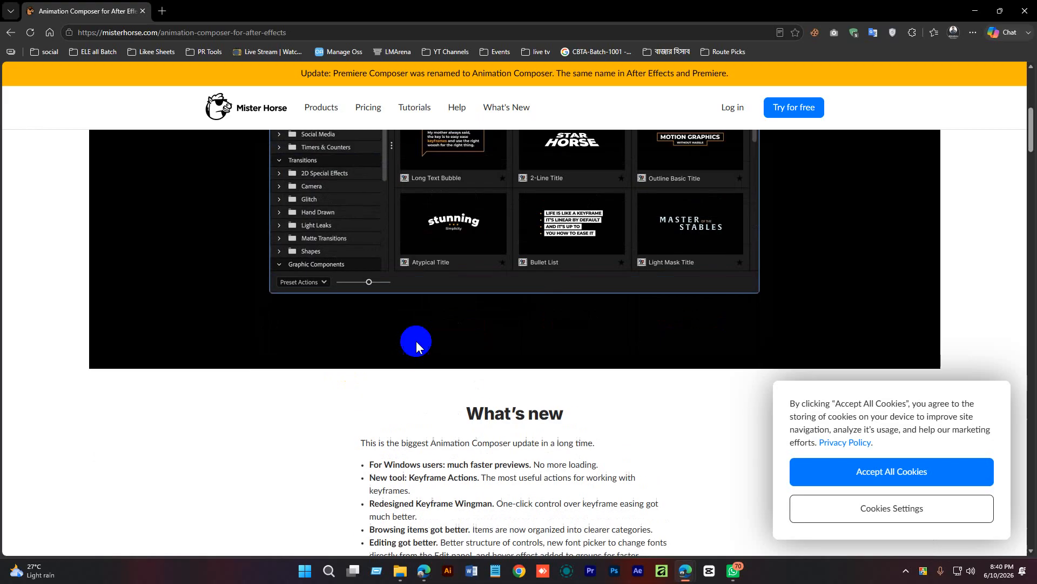
pyautogui.scroll(4, 416, 340)
pyautogui.scroll(1, 416, 341)
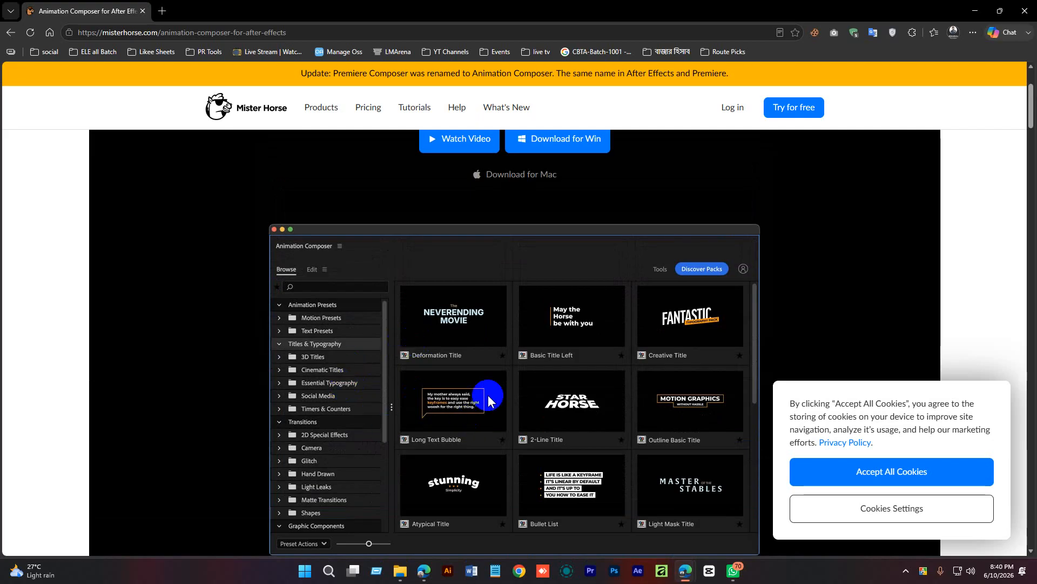
pyautogui.scroll(1, 486, 395)
pyautogui.scroll(1, 499, 415)
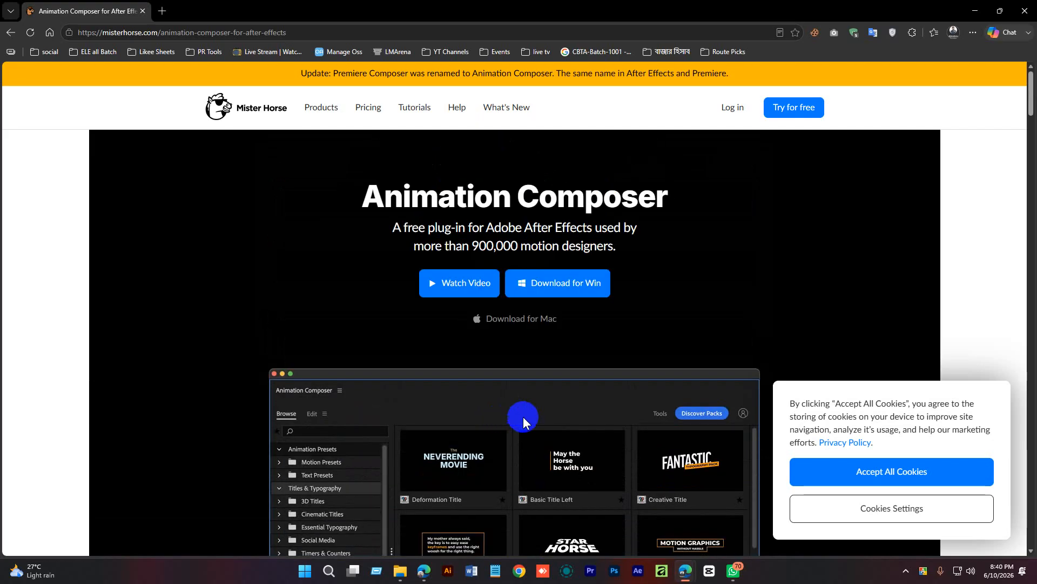
pyautogui.moveTo(363, 196); pyautogui.dragTo(672, 196)
pyautogui.click(524, 243)
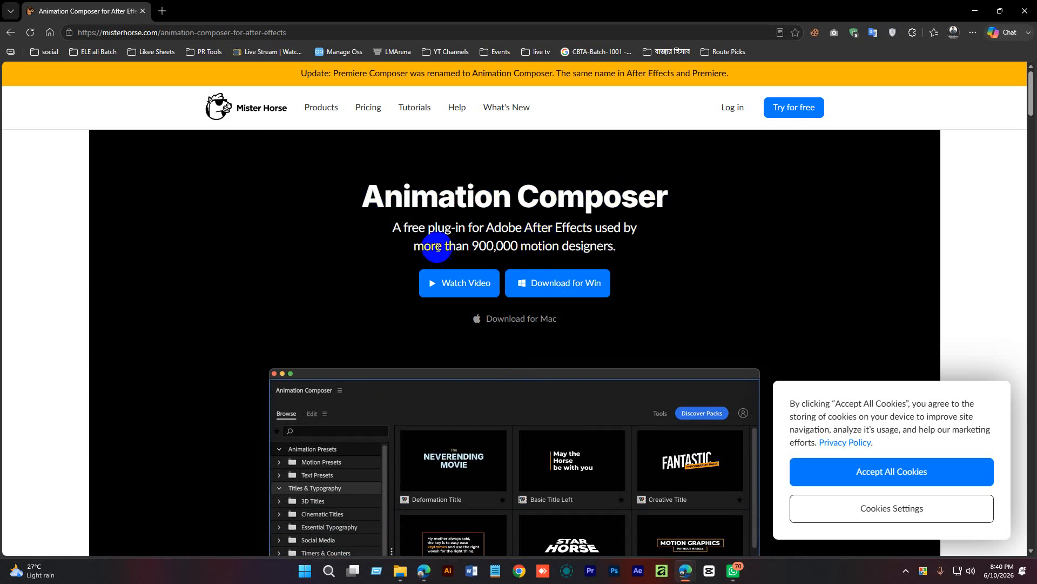
pyautogui.click(447, 284)
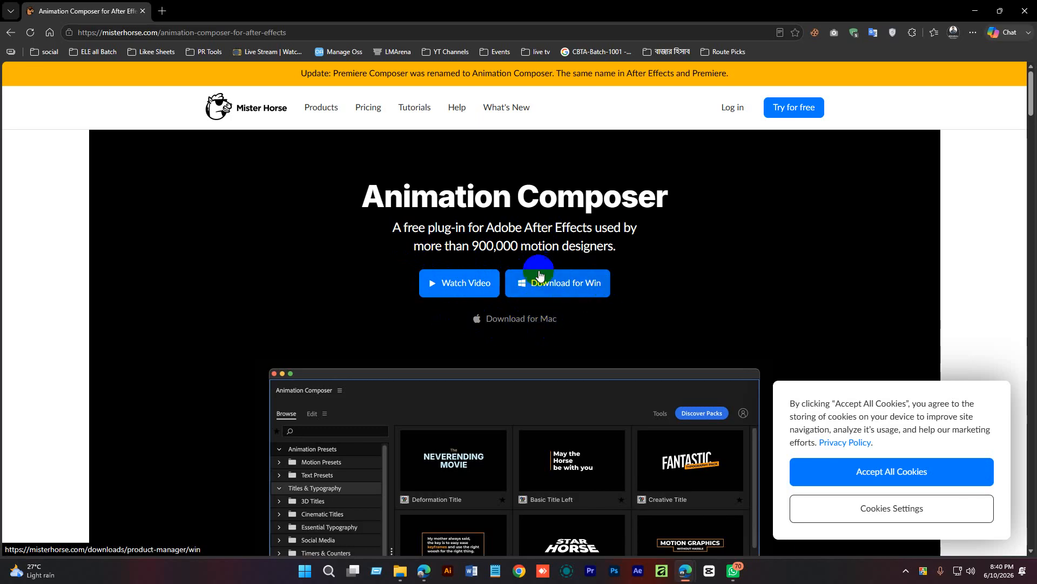
pyautogui.click(583, 293)
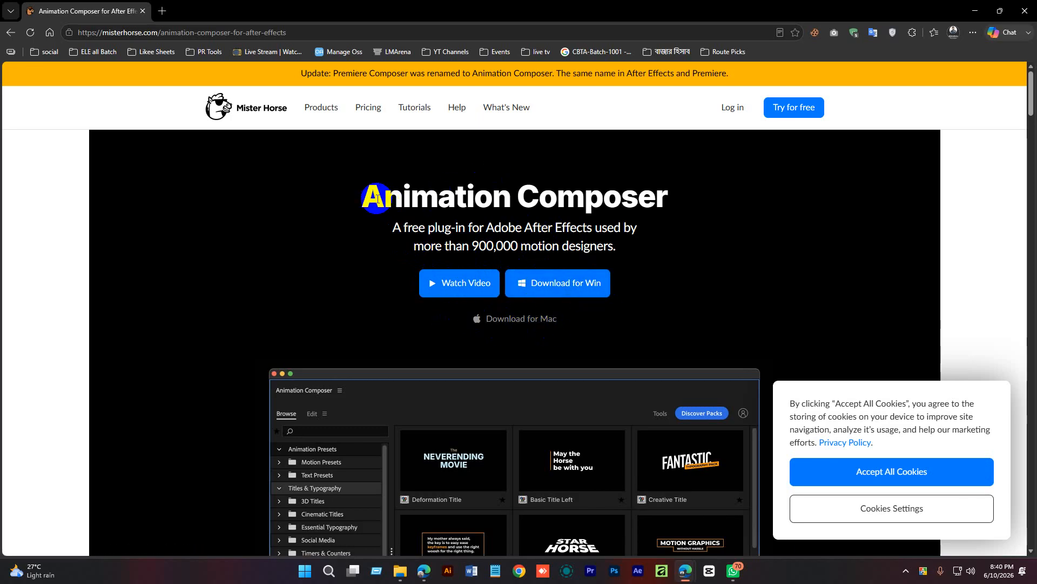
pyautogui.moveTo(365, 196); pyautogui.dragTo(731, 204)
pyautogui.click(575, 217)
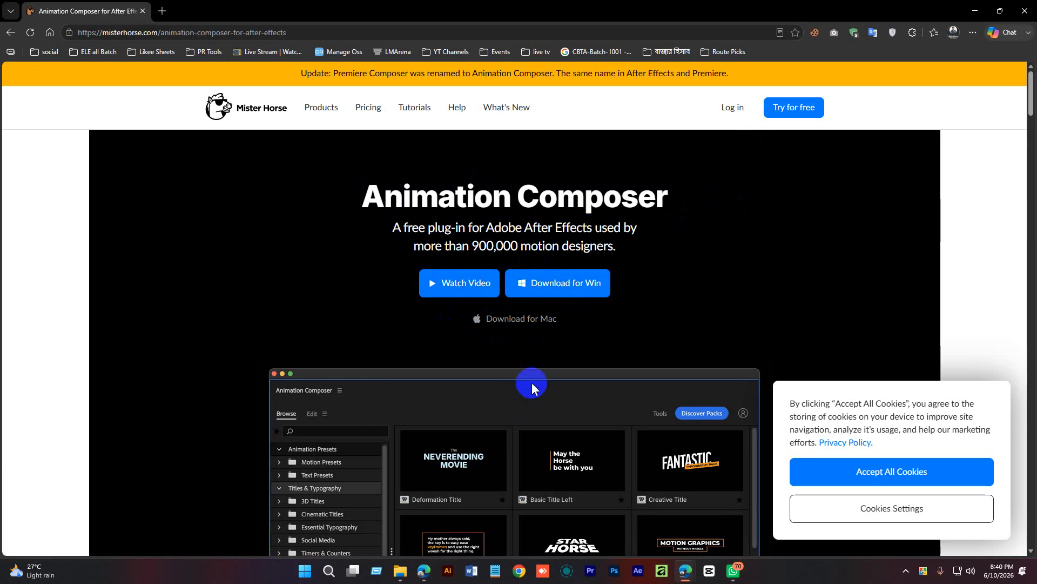
pyautogui.click(577, 286)
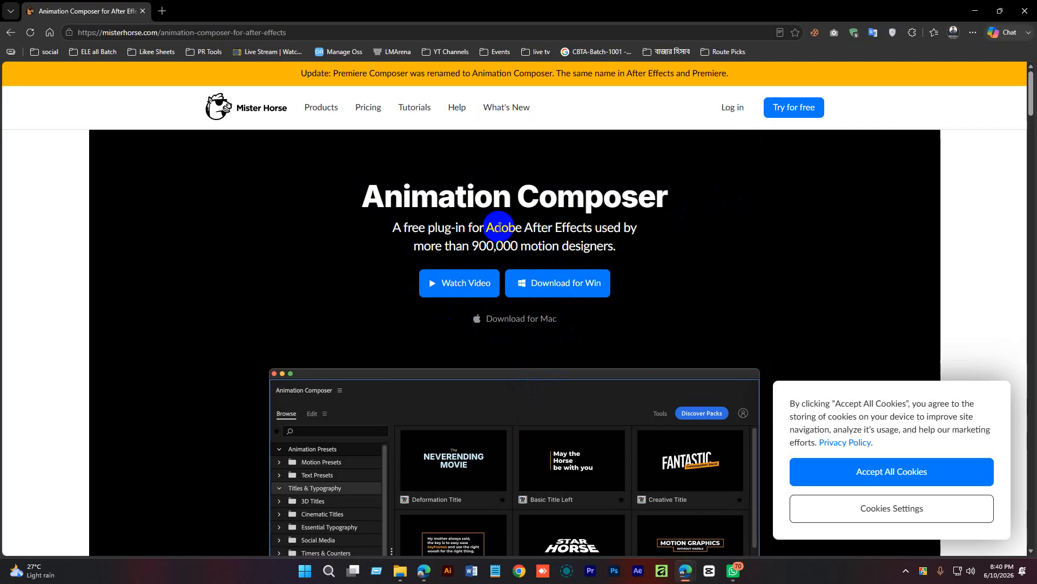
# Step: Switch to the Mister Horse Product Manager app, finding it with a system search, and reposition its window
pyautogui.click(329, 571)
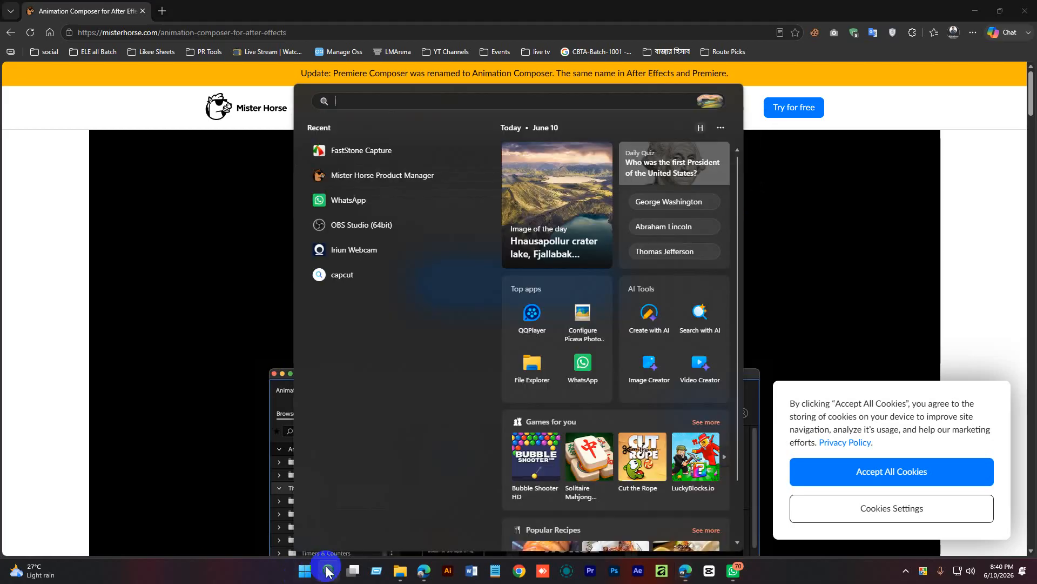
pyautogui.write('mi')
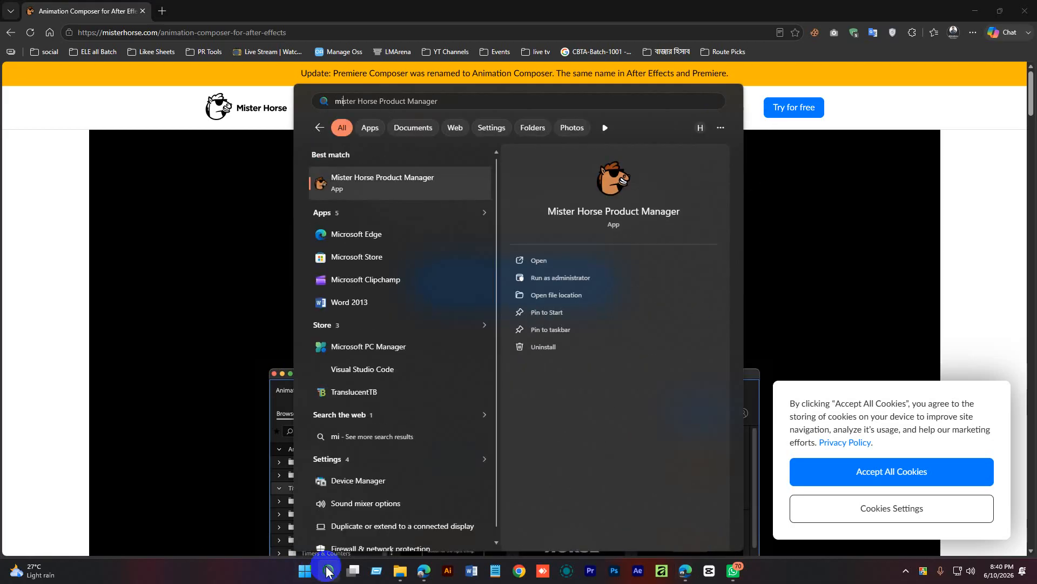
pyautogui.click(388, 192)
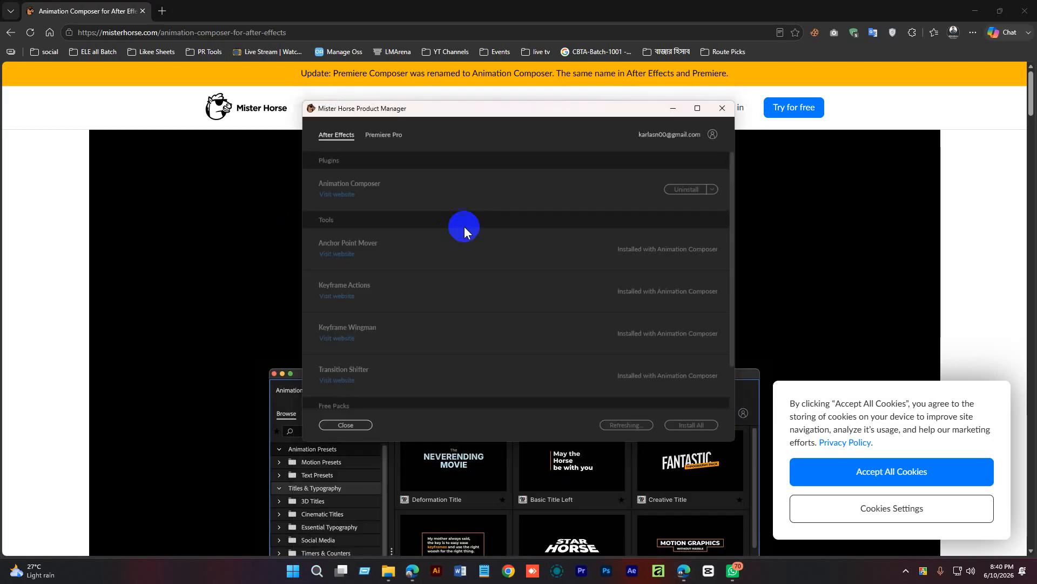
pyautogui.moveTo(456, 108); pyautogui.dragTo(500, 111)
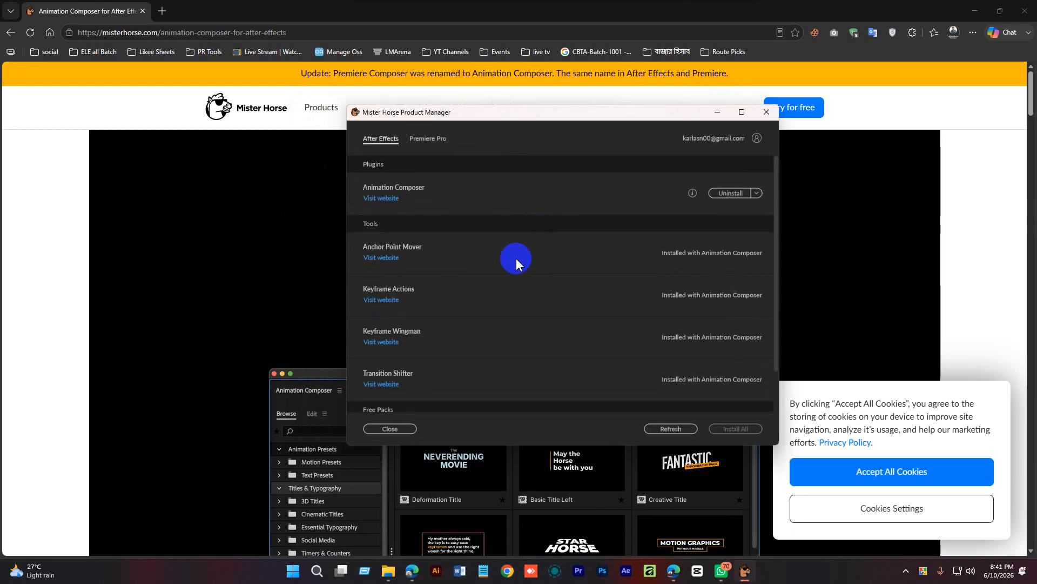
# Step: Review the plugins, tools and free packs listed for After Effects and for Premiere Pro
pyautogui.scroll(-2, 504, 255)
pyautogui.scroll(2, 516, 284)
pyautogui.scroll(-2, 695, 255)
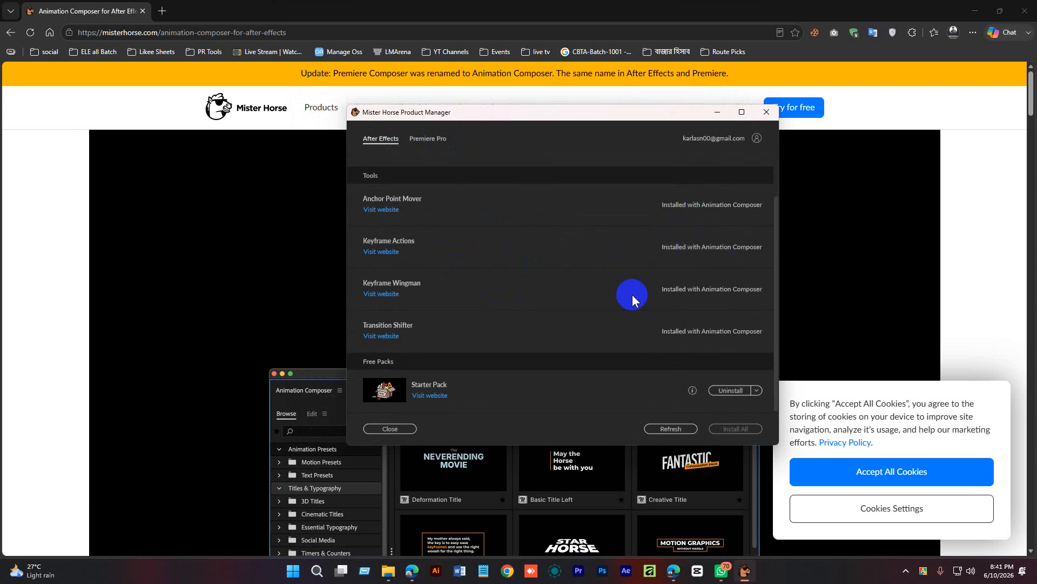
pyautogui.scroll(2, 402, 335)
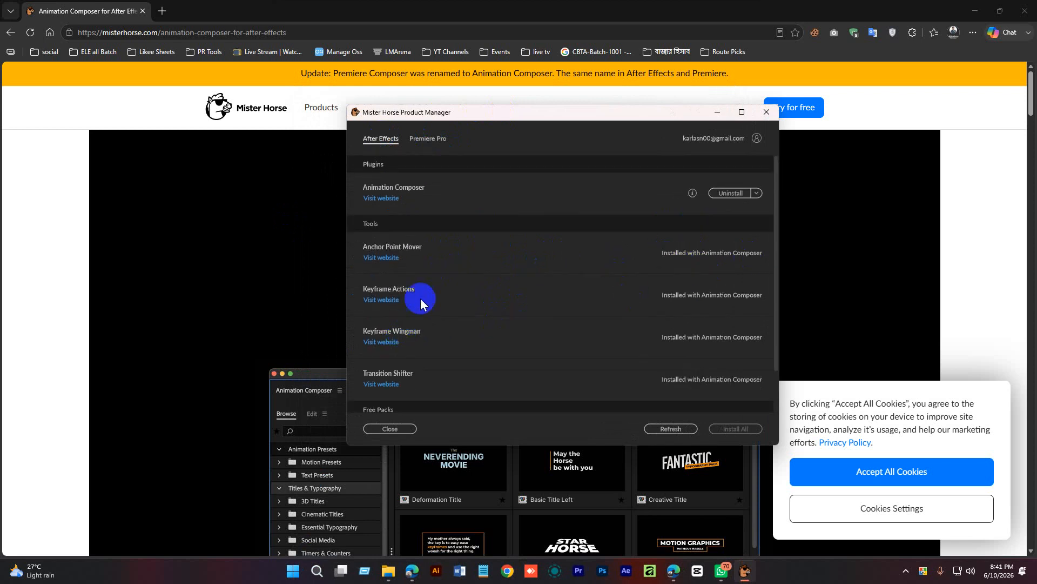
pyautogui.click(427, 138)
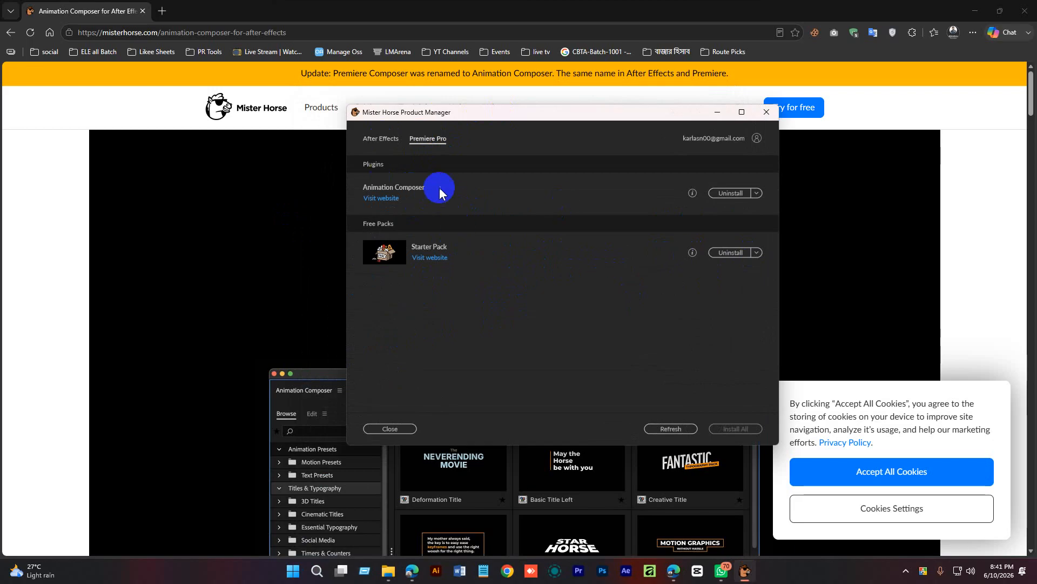
pyautogui.click(381, 138)
# Step: Look at the Product Manager's settings and return to the product list
pyautogui.click(757, 138)
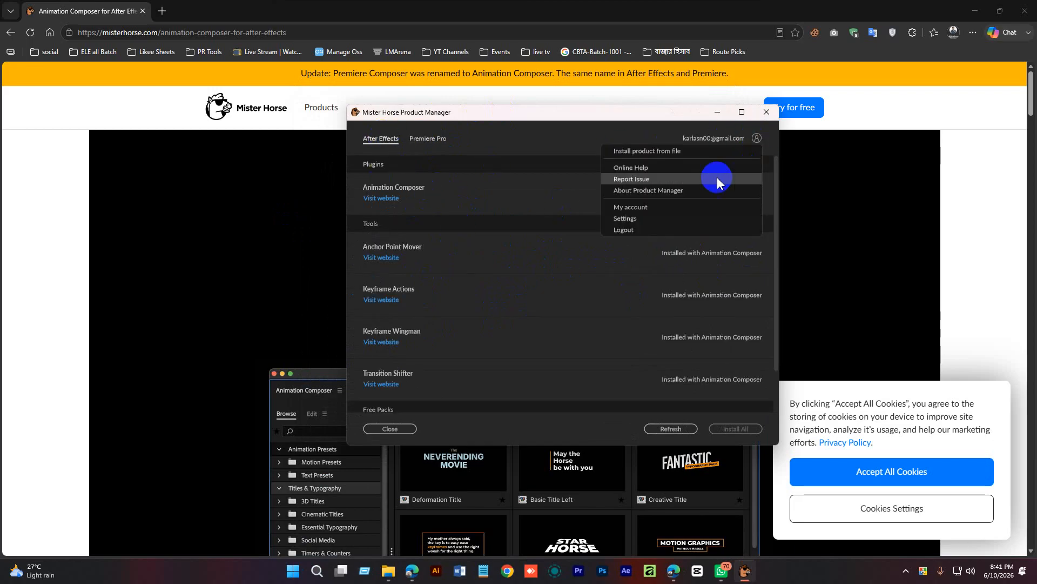
pyautogui.click(636, 219)
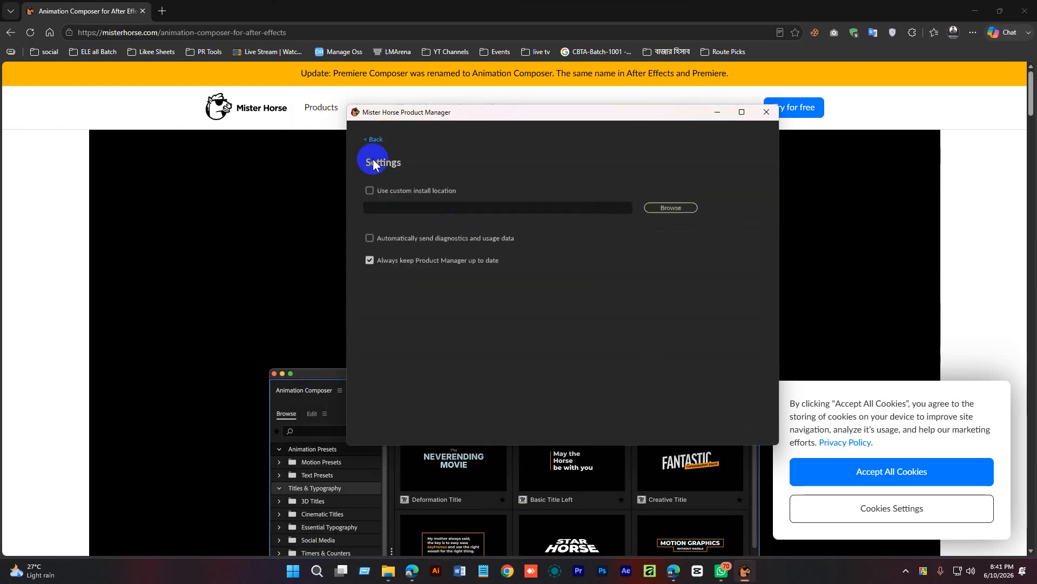
pyautogui.click(370, 139)
# Step: Open the My account web page from the Product Manager, view it, close it and return to the Product Manager
pyautogui.click(744, 141)
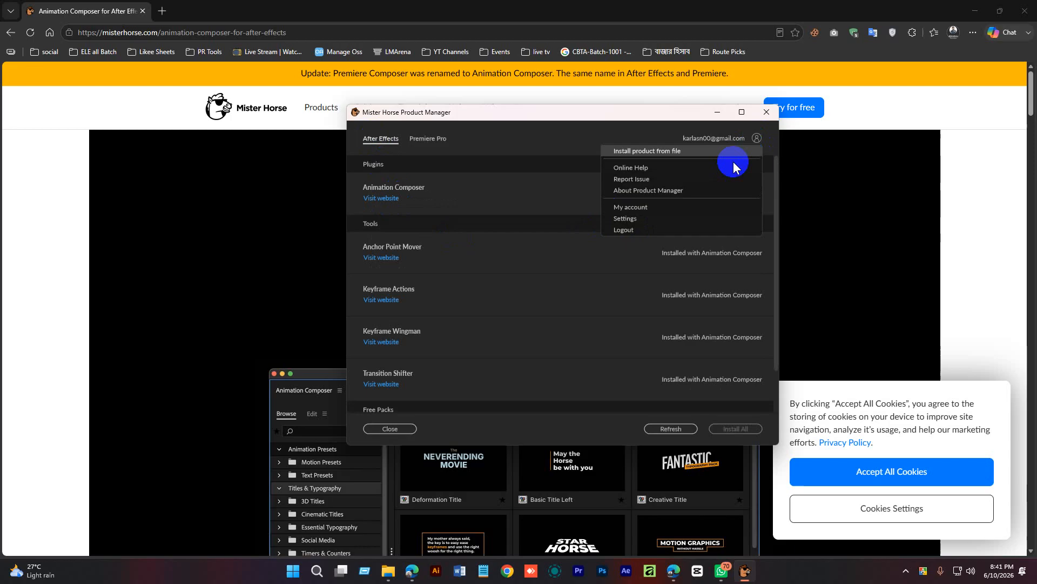
pyautogui.click(635, 209)
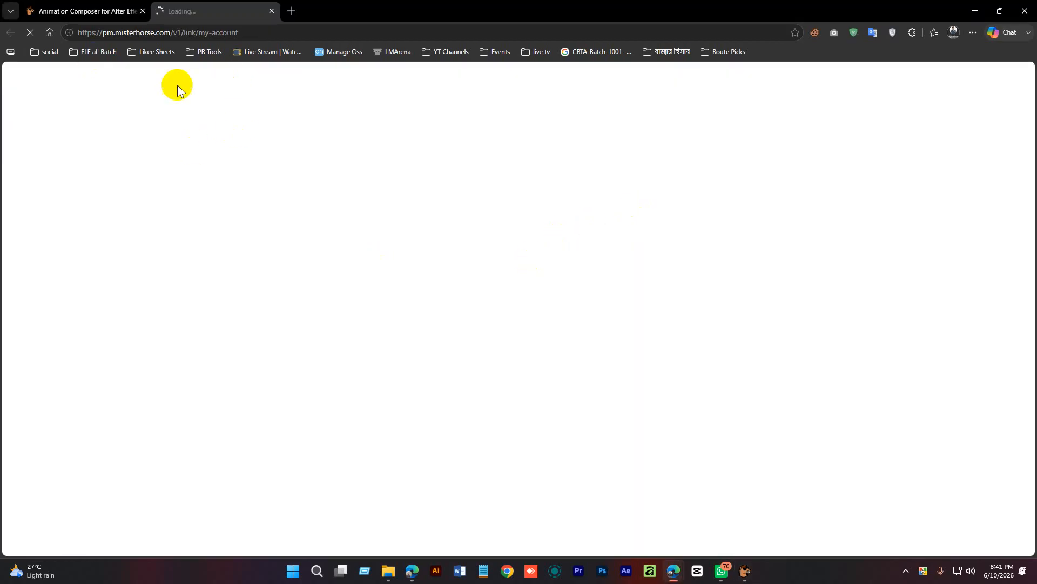
pyautogui.scroll(-3, 465, 330)
pyautogui.scroll(3, 407, 278)
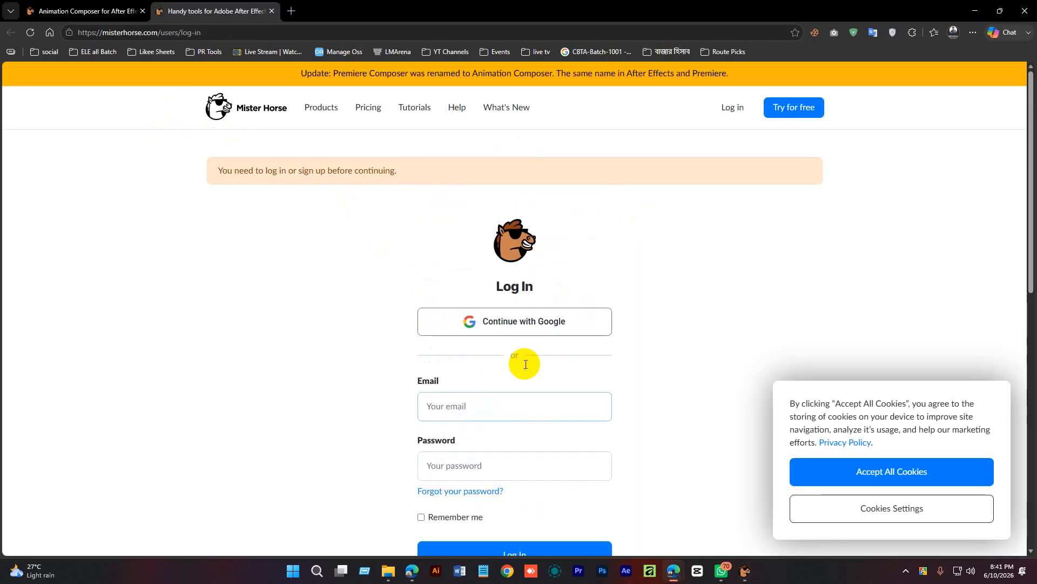
pyautogui.click(271, 11)
pyautogui.click(744, 570)
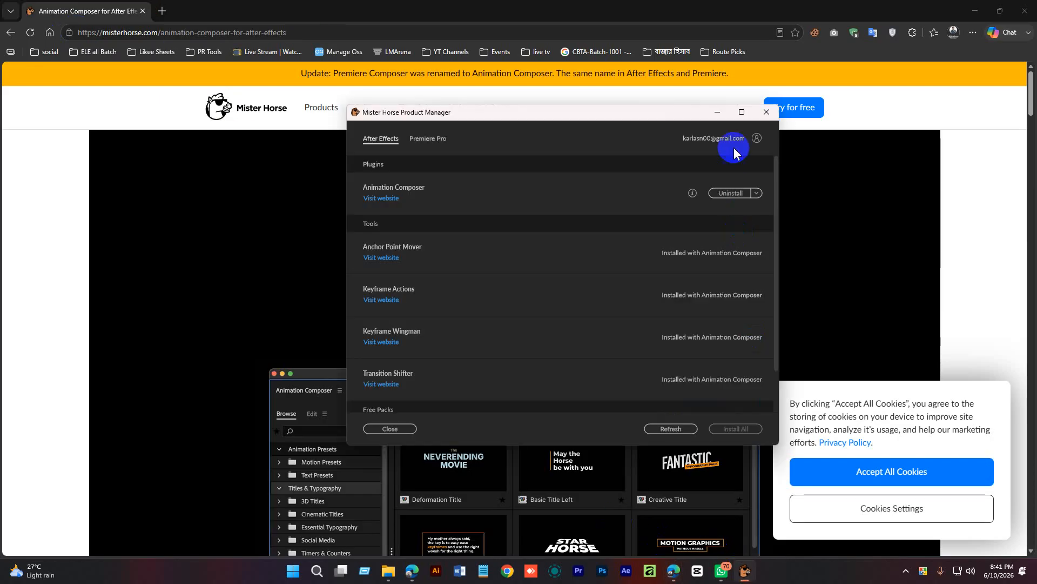
# Step: Close the Product Manager and minimize the browser after a last look at the plug-in page
pyautogui.click(766, 112)
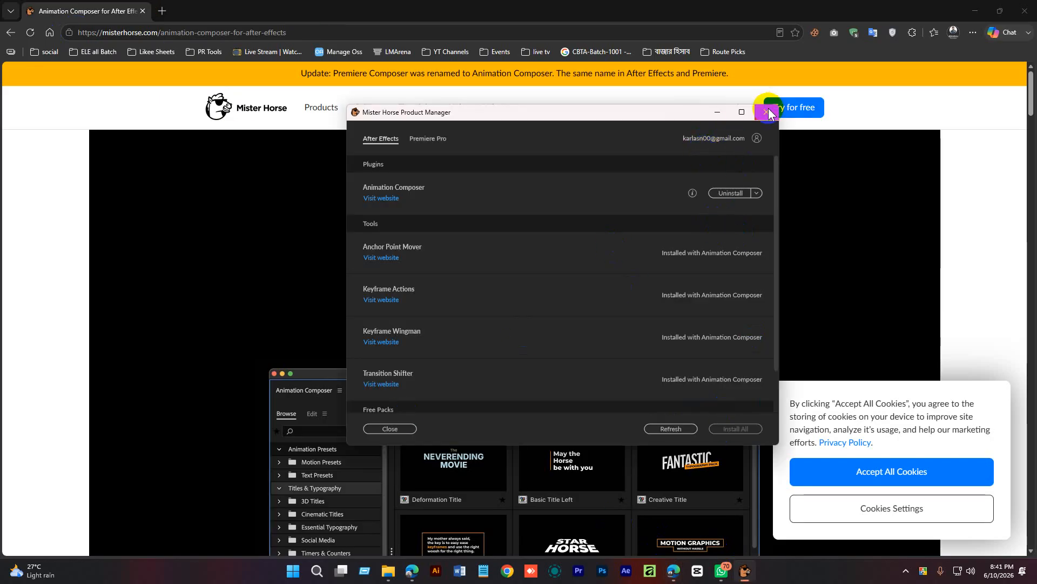
pyautogui.scroll(-9, 549, 293)
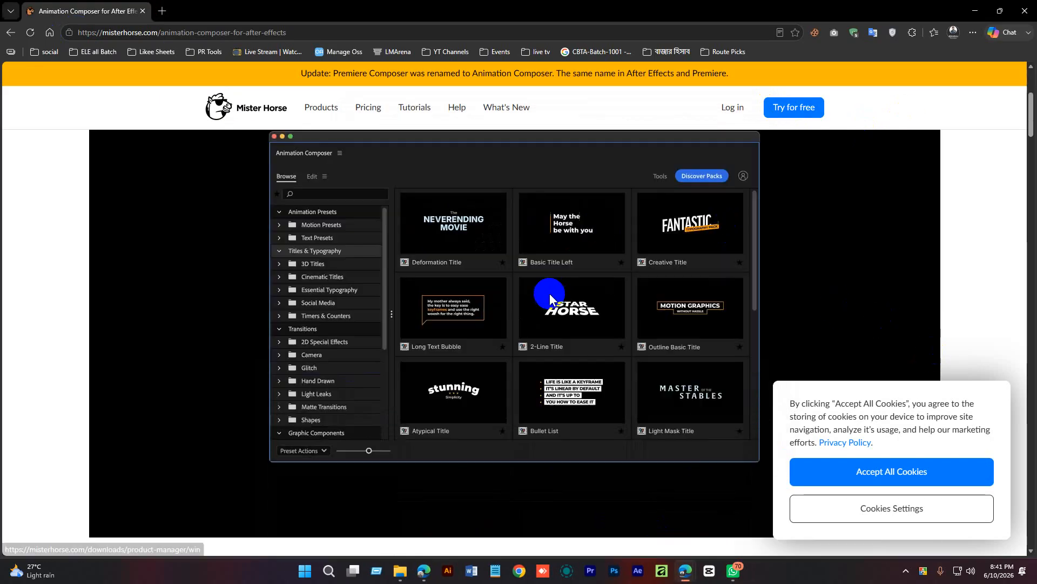
pyautogui.scroll(9, 394, 296)
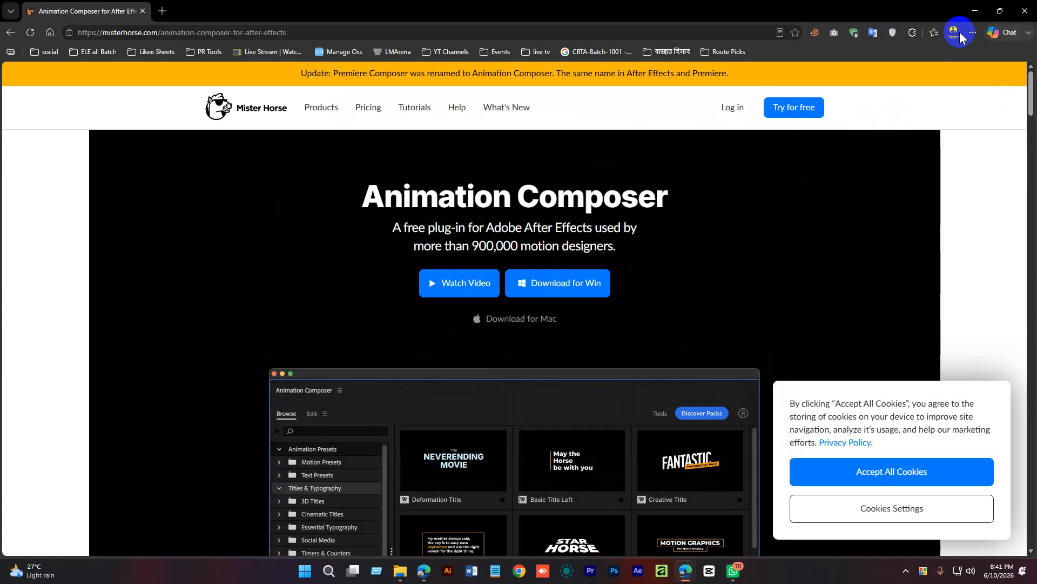
pyautogui.click(975, 11)
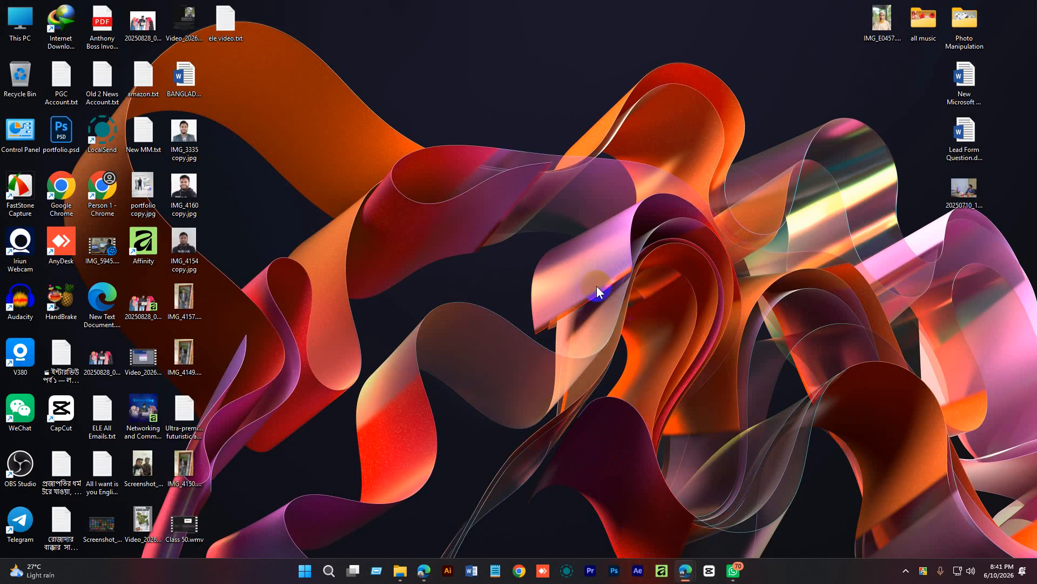
# Step: Switch to Adobe After Effects and open the recent project named Class
pyautogui.click(637, 571)
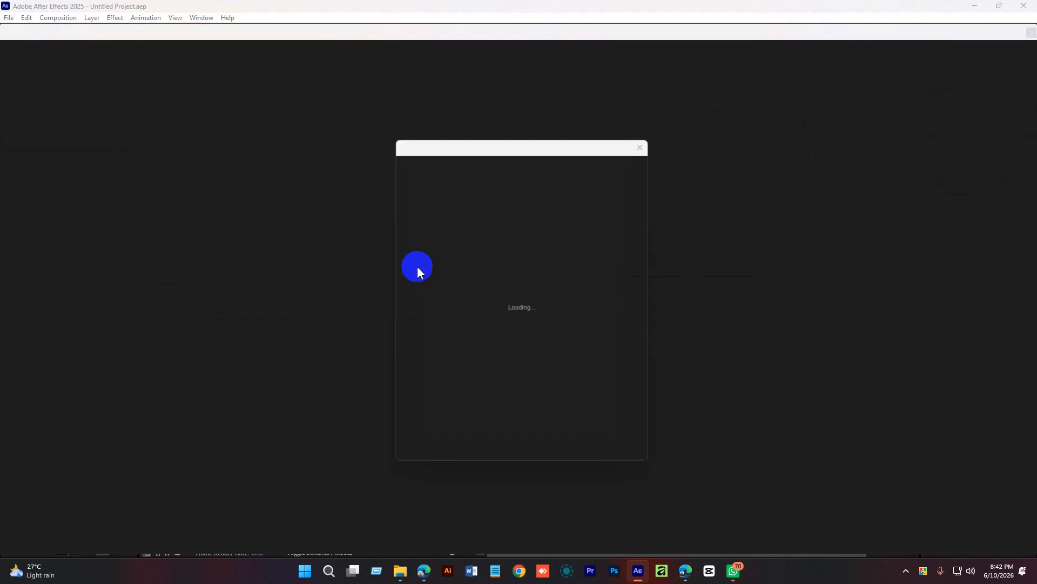
pyautogui.click(546, 444)
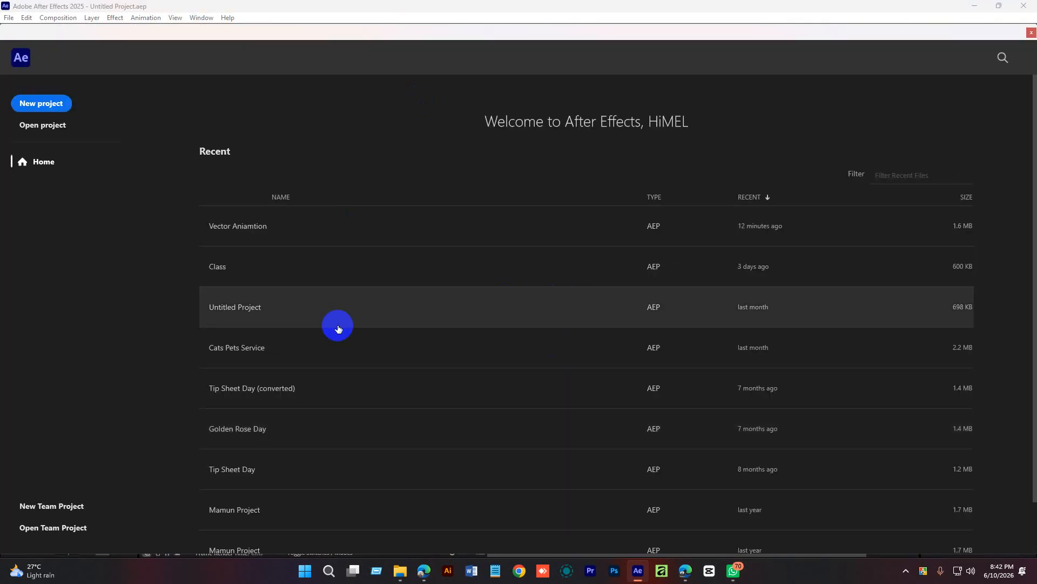
pyautogui.click(236, 273)
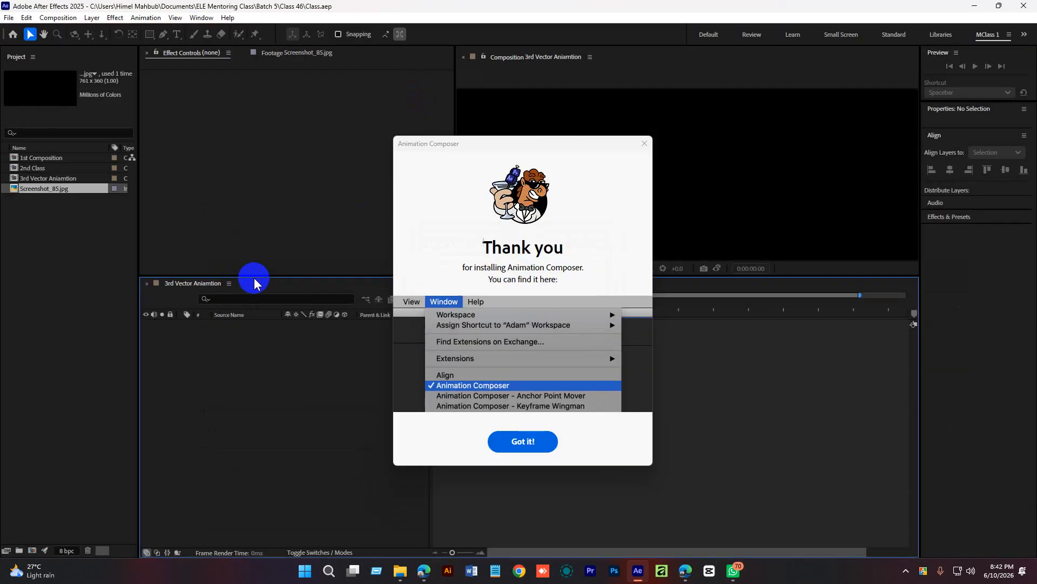
# Step: Dismiss the Animation Composer welcome message and open the 2nd Class composition from the project
pyautogui.click(523, 441)
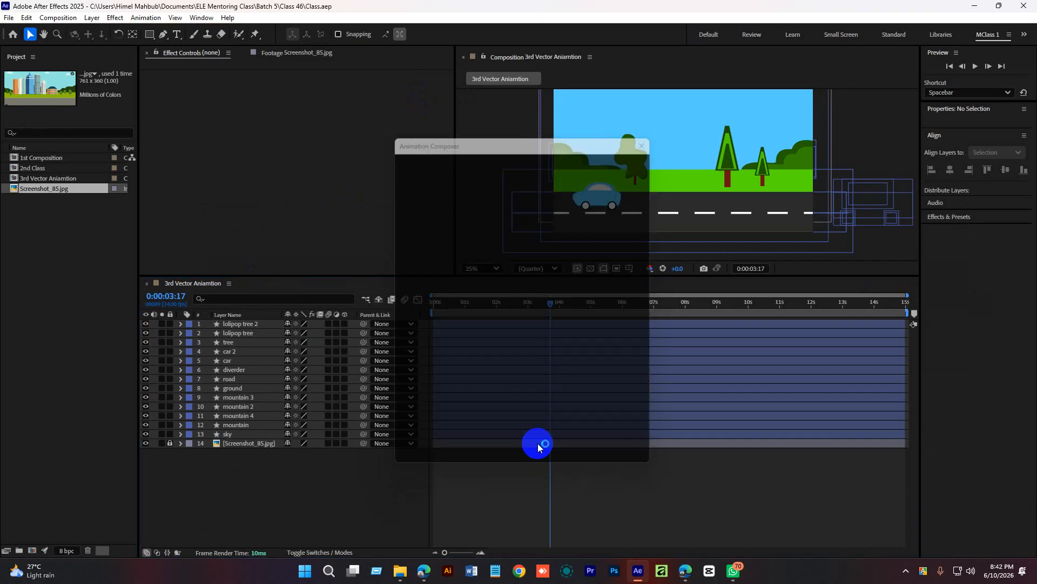
pyautogui.click(88, 285)
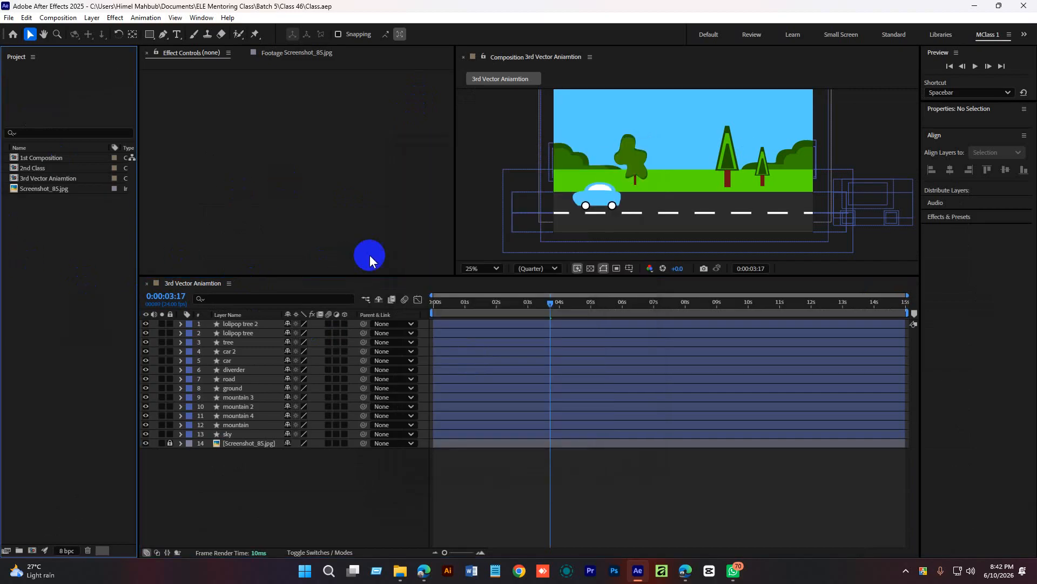
pyautogui.click(37, 179)
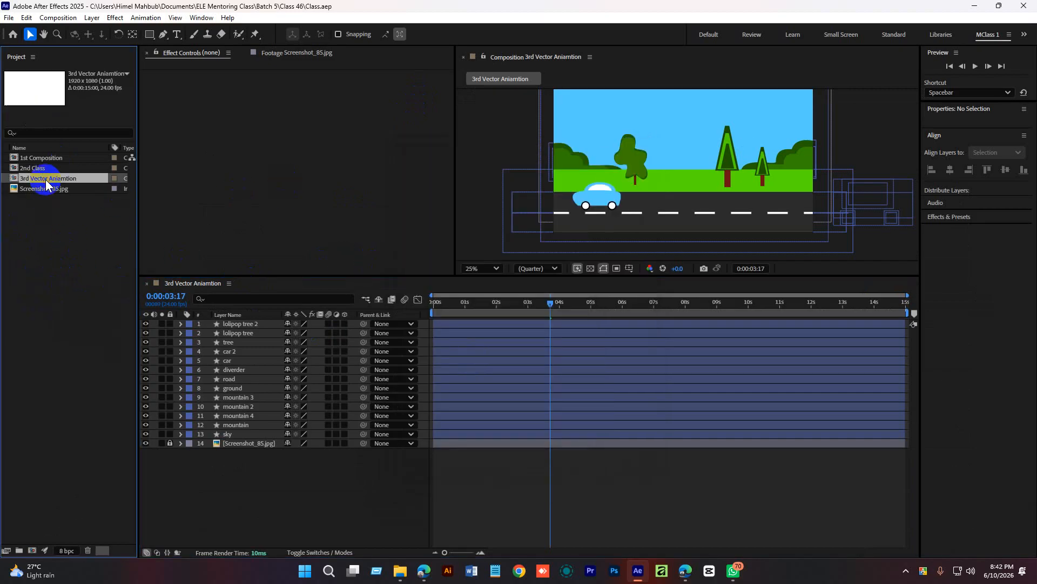
pyautogui.click(21, 168)
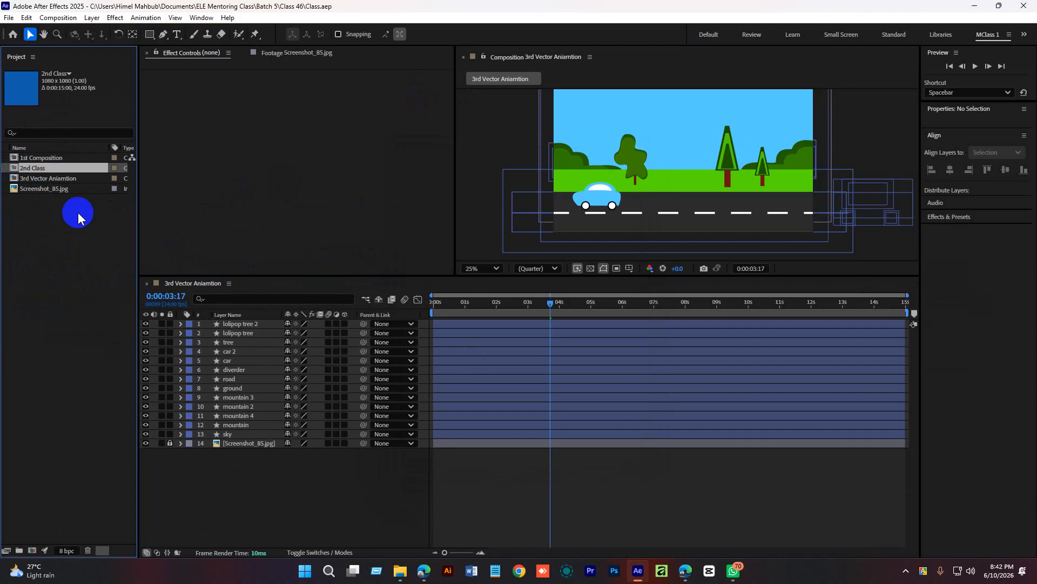
pyautogui.doubleClick(15, 171)
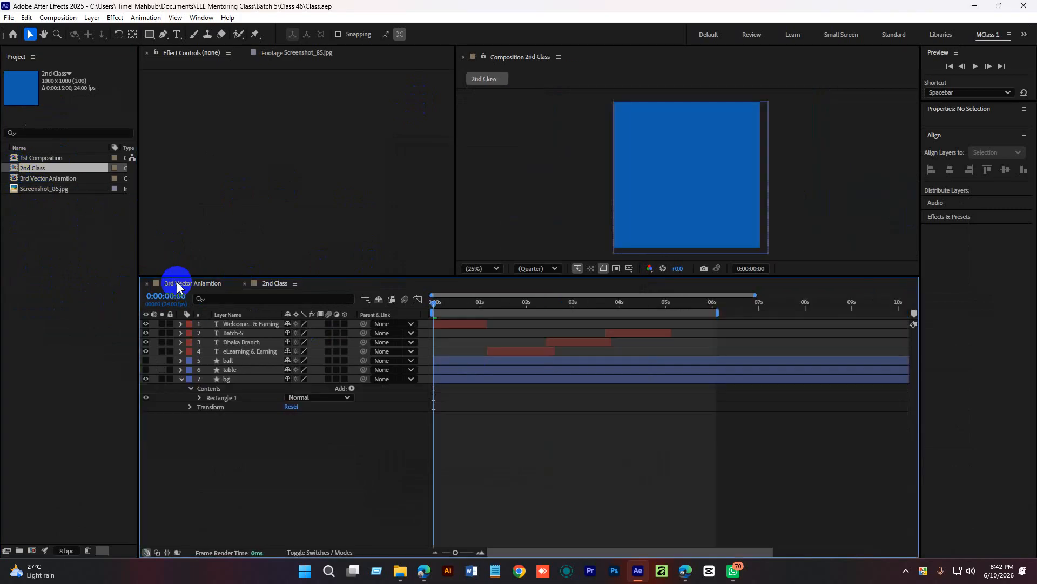
# Step: Close the 3rd Vector Aniamtion timeline and the Screenshot_85.jpg footage viewer, keeping the 2nd Class playhead at the start
pyautogui.click(147, 284)
pyautogui.moveTo(456, 304); pyautogui.dragTo(302, 309)
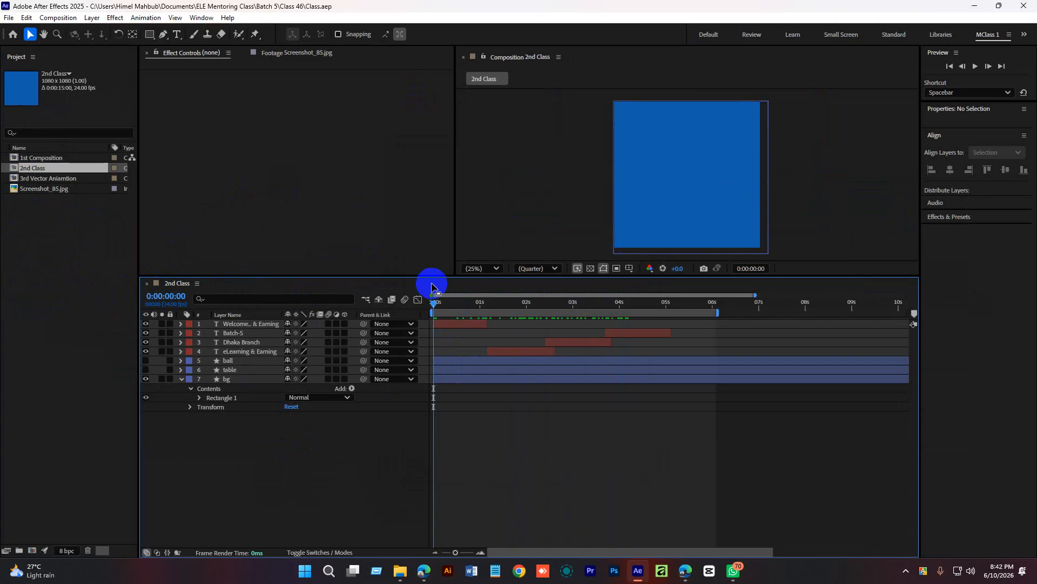
pyautogui.click(291, 53)
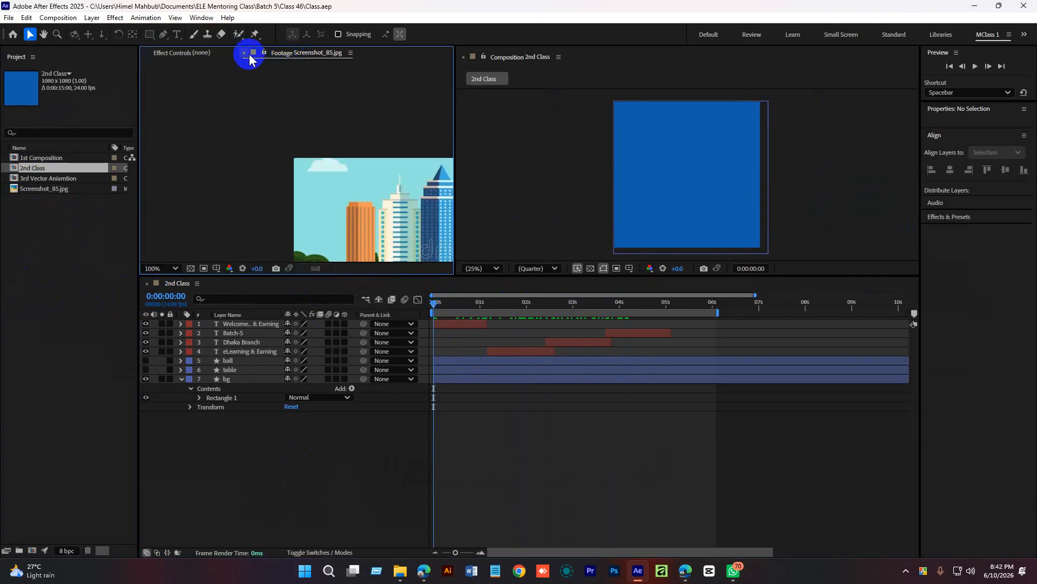
pyautogui.click(237, 53)
pyautogui.click(76, 309)
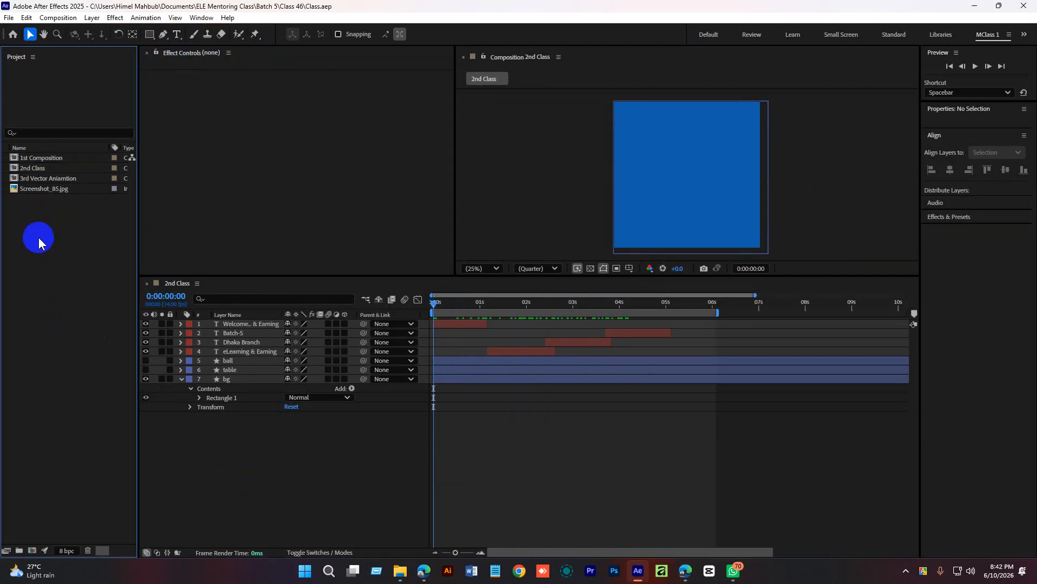
# Step: Open the Animation Composer panel, then reposition and enlarge its floating window
pyautogui.click(202, 18)
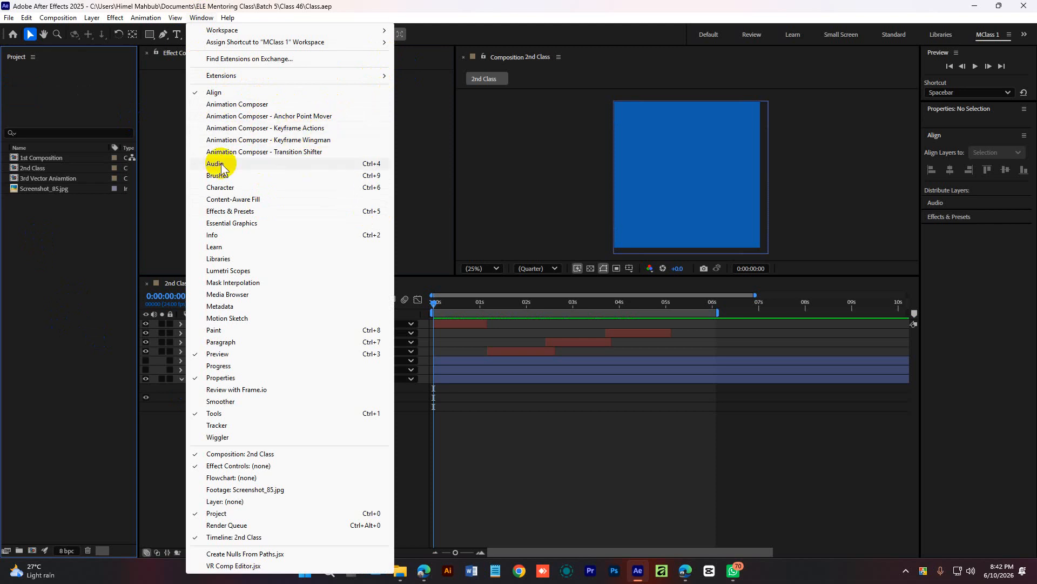
pyautogui.click(220, 107)
pyautogui.moveTo(225, 65); pyautogui.dragTo(358, 67)
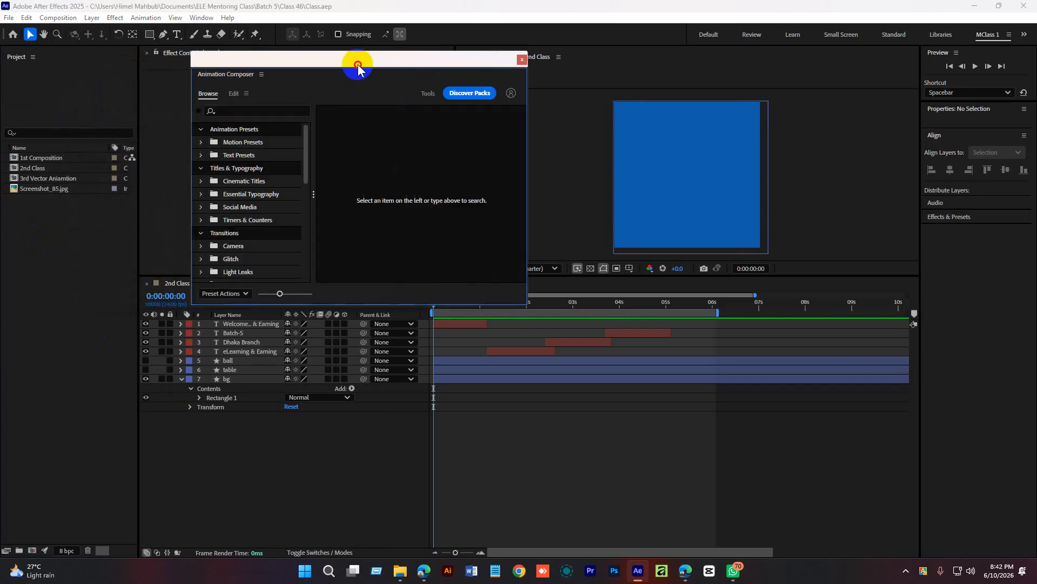
pyautogui.moveTo(527, 306); pyautogui.dragTo(621, 433)
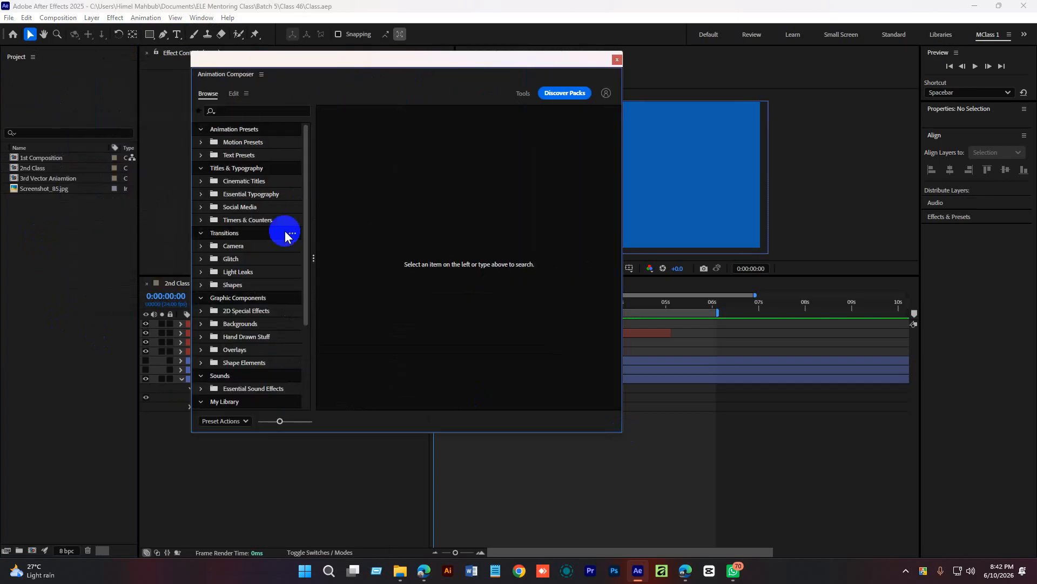
pyautogui.moveTo(305, 180); pyautogui.dragTo(317, 109)
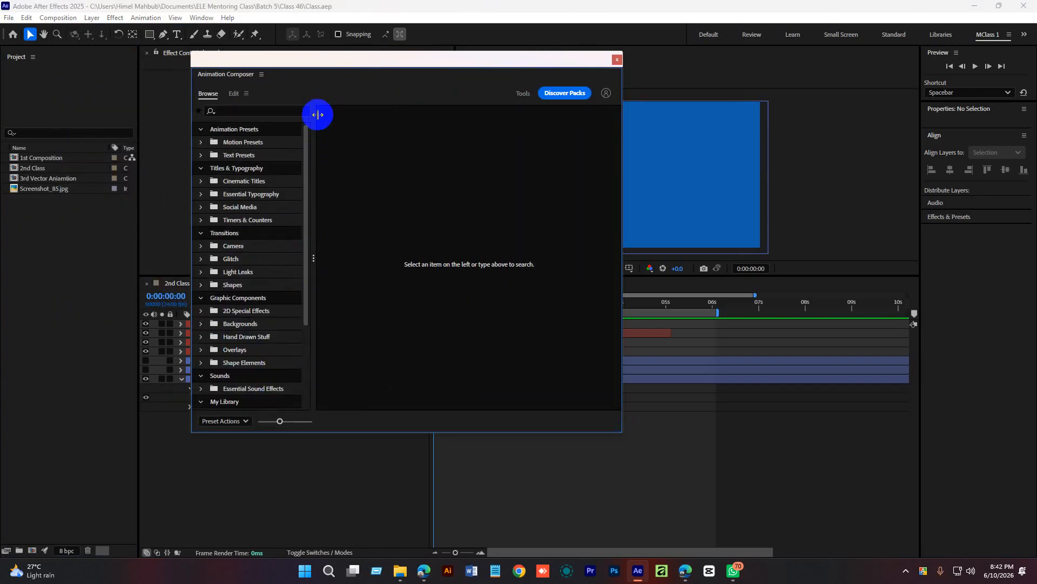
# Step: Look through the Motion Presets thumbnails in Animation Composer, shifting its window to uncover the composition preview
pyautogui.click(244, 142)
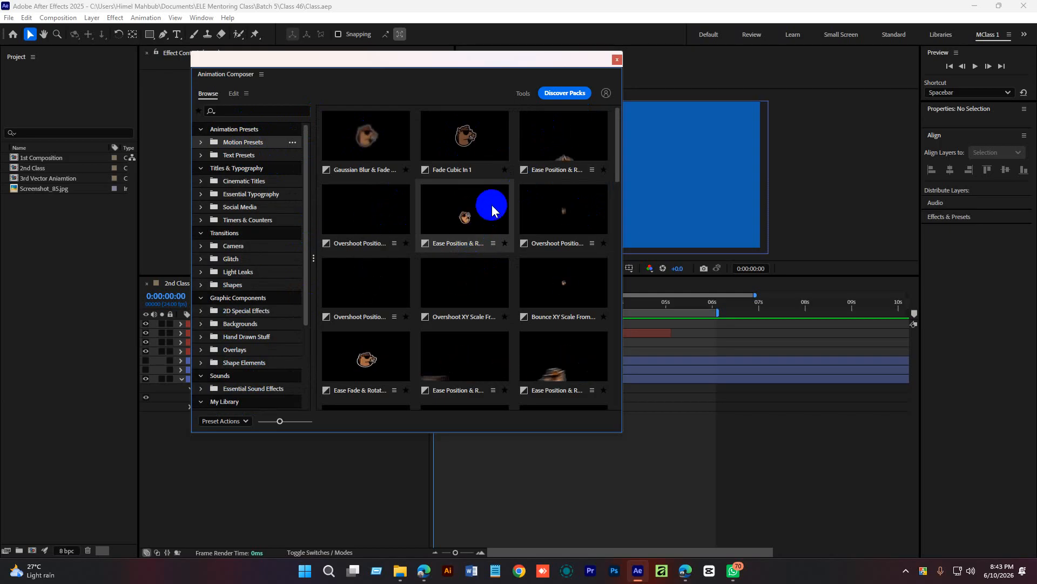
pyautogui.scroll(-4, 494, 200)
pyautogui.scroll(-3, 493, 208)
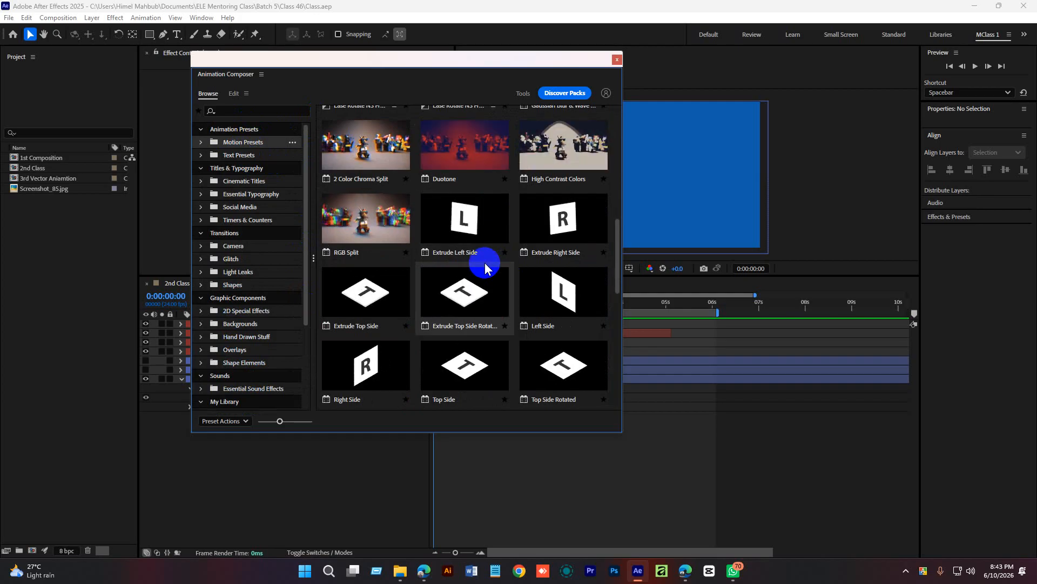
pyautogui.scroll(-10, 556, 221)
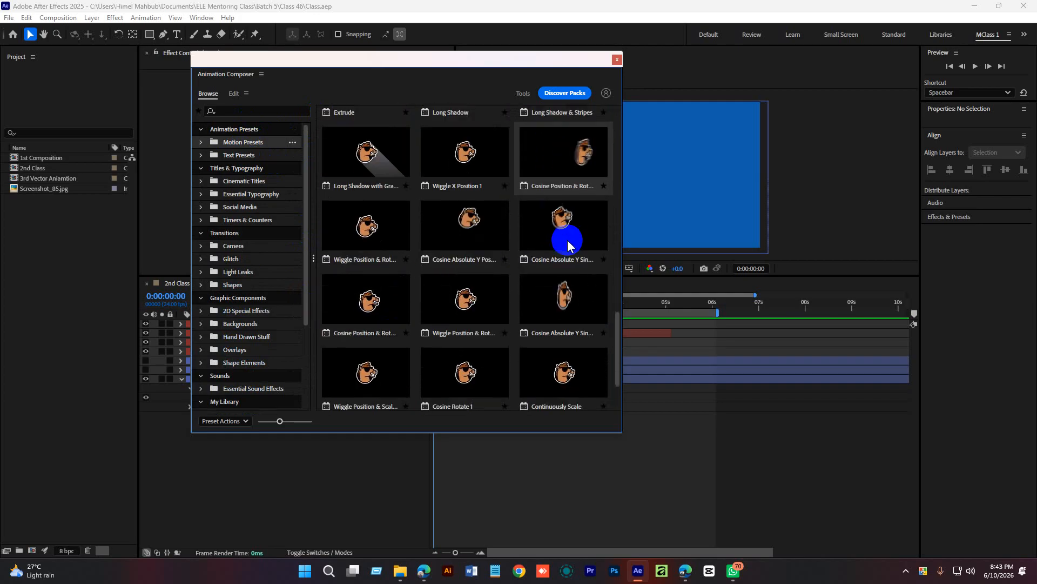
pyautogui.moveTo(473, 61); pyautogui.dragTo(395, 79)
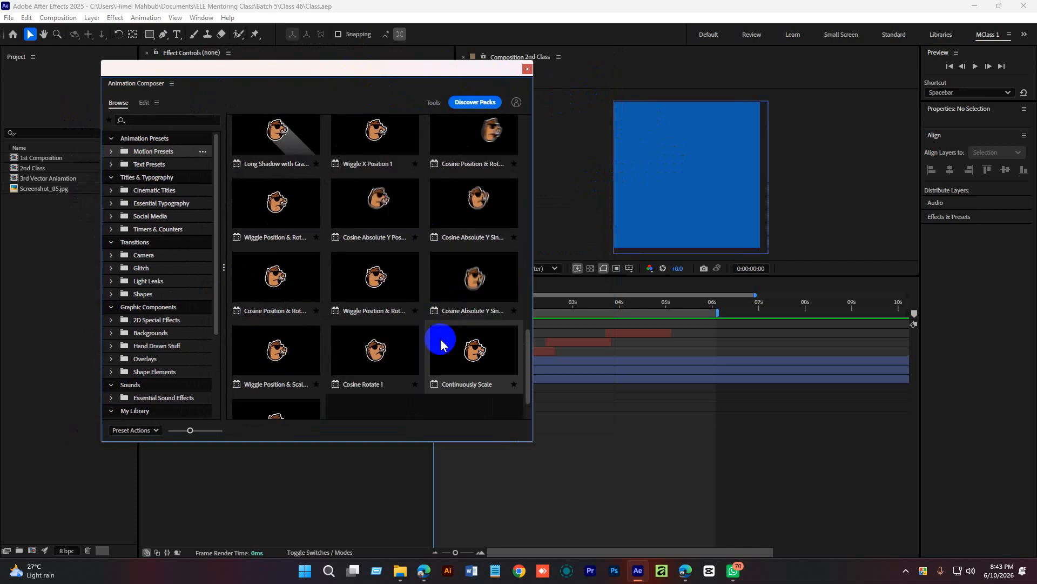
pyautogui.scroll(2, 440, 338)
pyautogui.scroll(12, 385, 316)
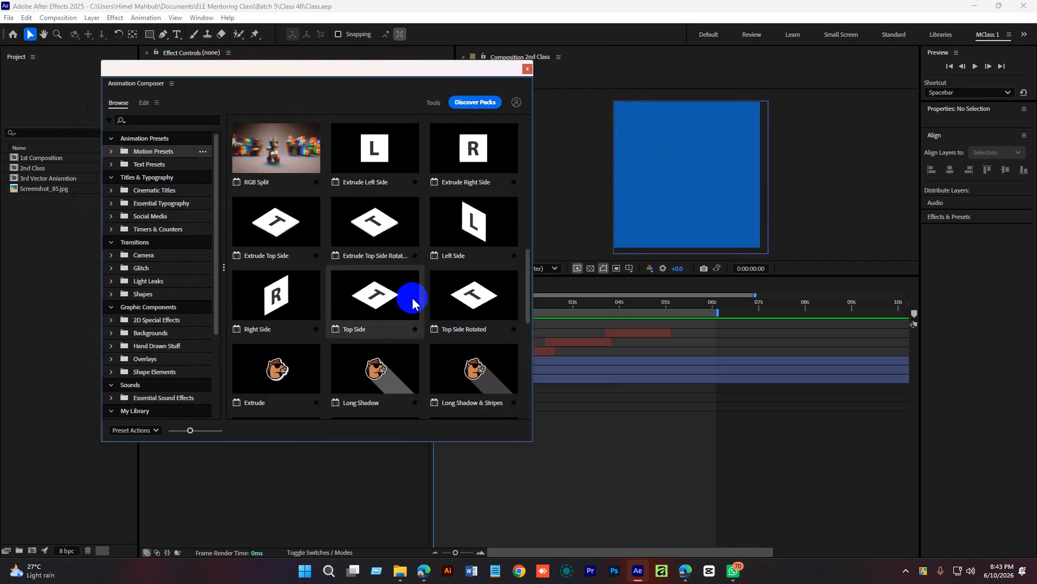
# Step: Look through the Text Presets in Animation Composer and expand After Effects' own Effects & Presets list for comparison
pyautogui.click(148, 163)
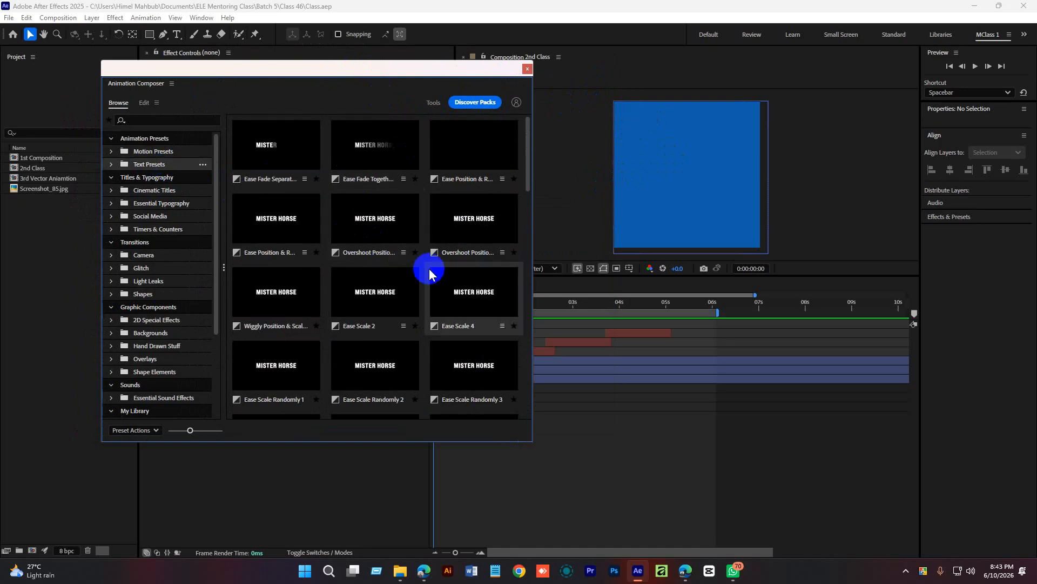
pyautogui.moveTo(531, 160); pyautogui.dragTo(527, 179)
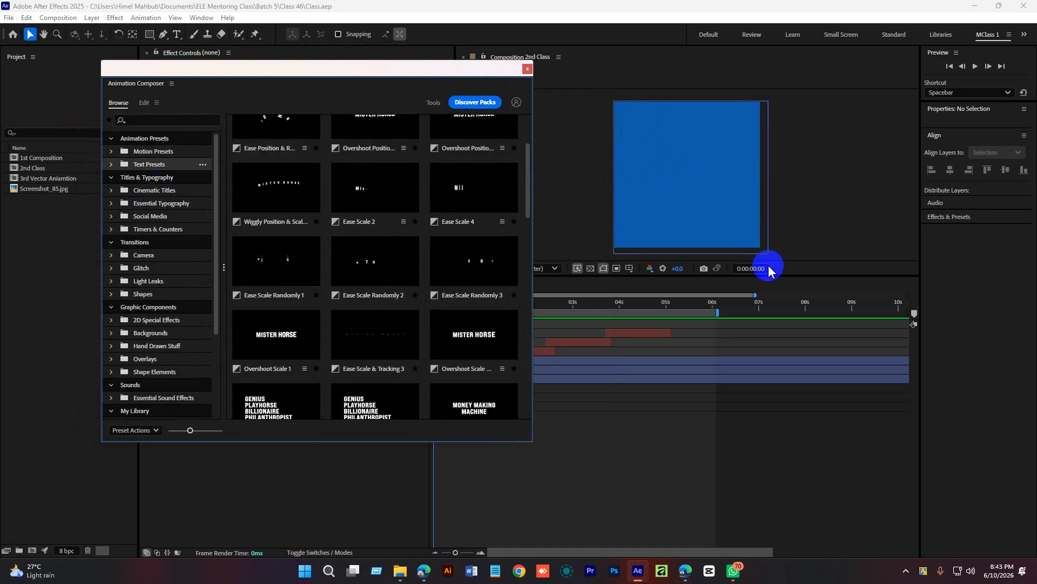
pyautogui.click(954, 218)
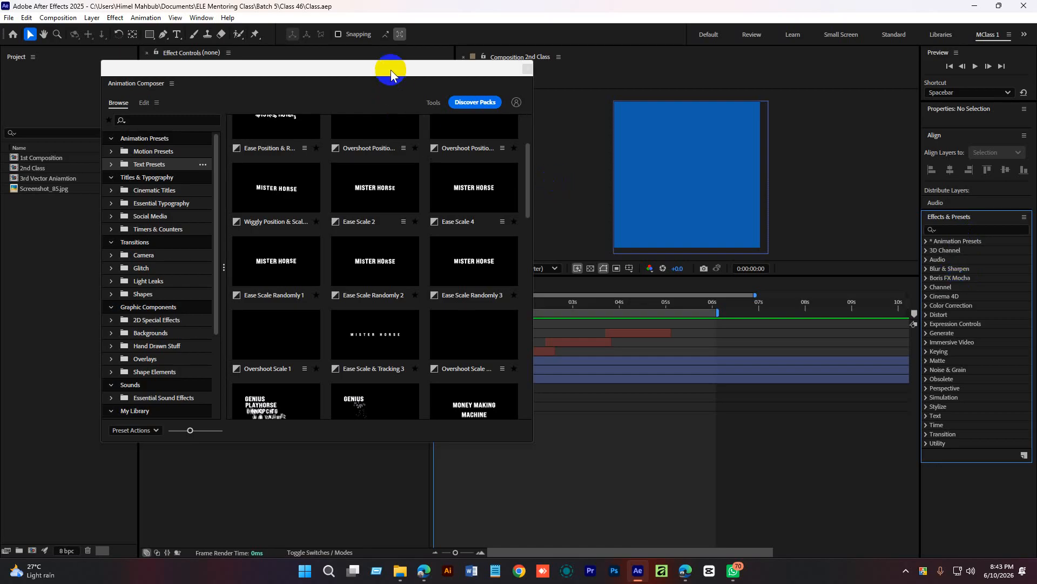
pyautogui.moveTo(390, 69); pyautogui.dragTo(412, 64)
pyautogui.scroll(-2, 519, 199)
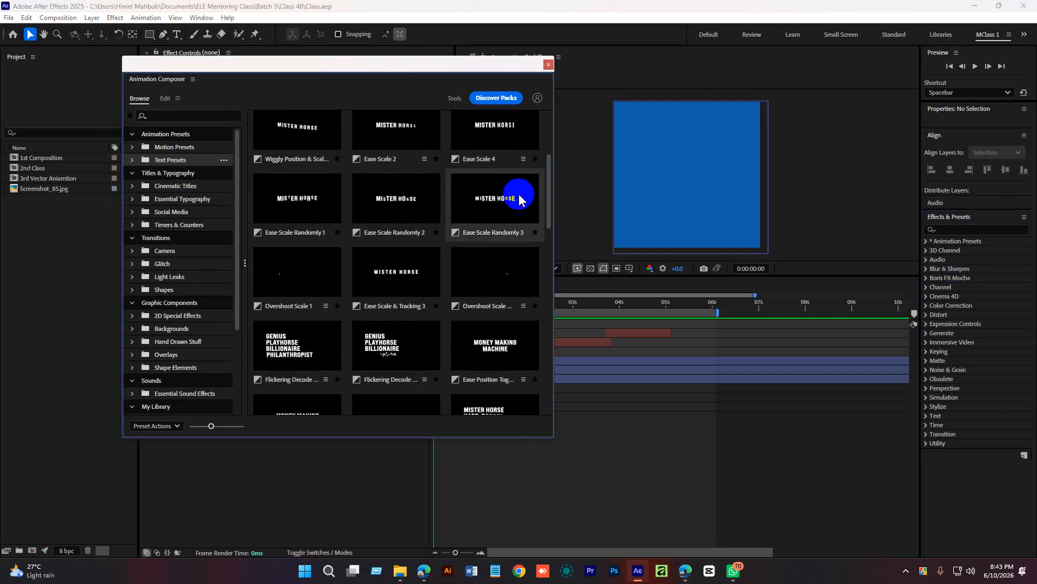
pyautogui.scroll(-10, 432, 259)
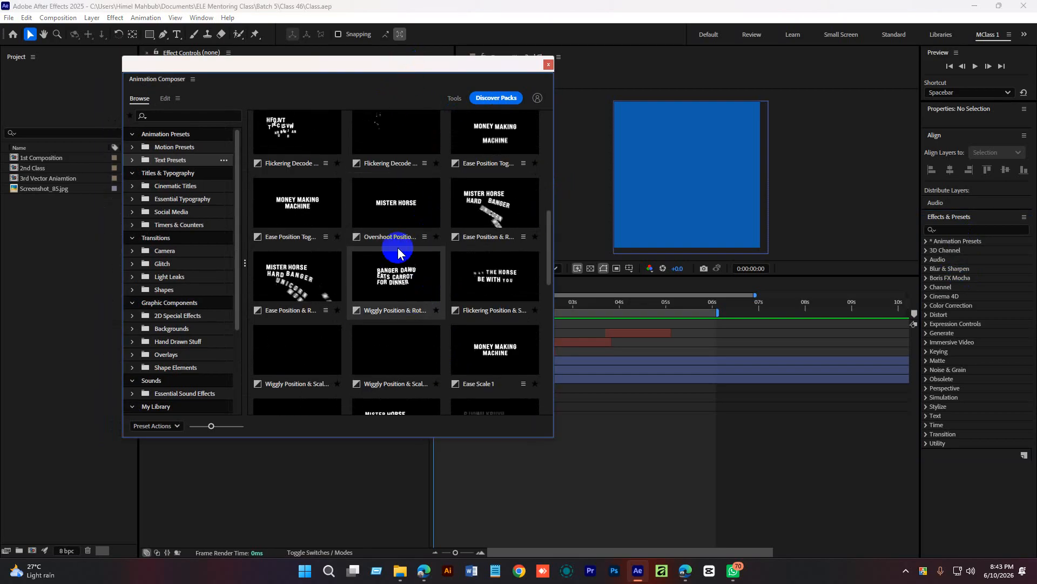
pyautogui.scroll(-3, 399, 252)
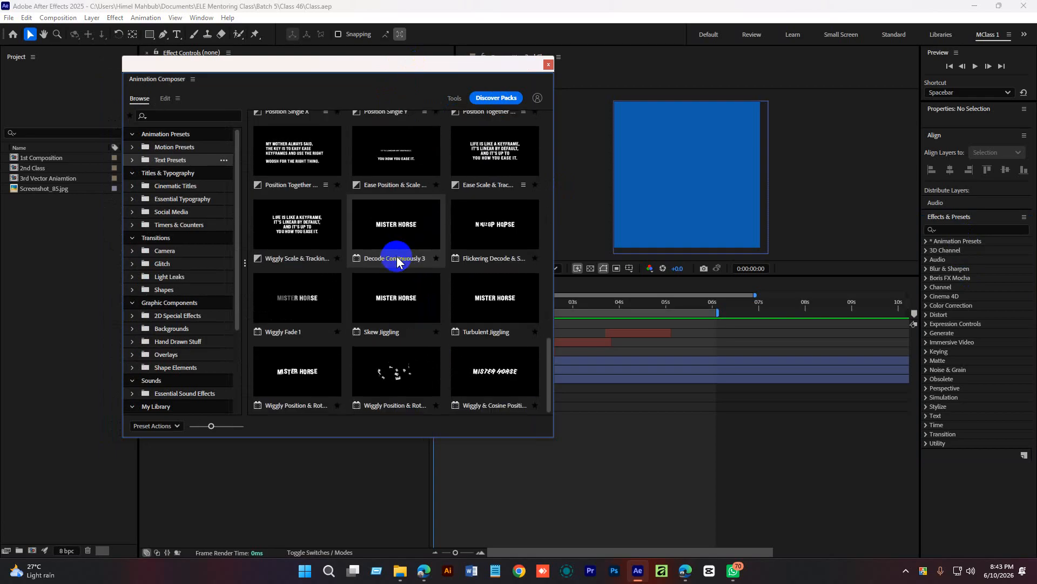
pyautogui.scroll(15, 378, 251)
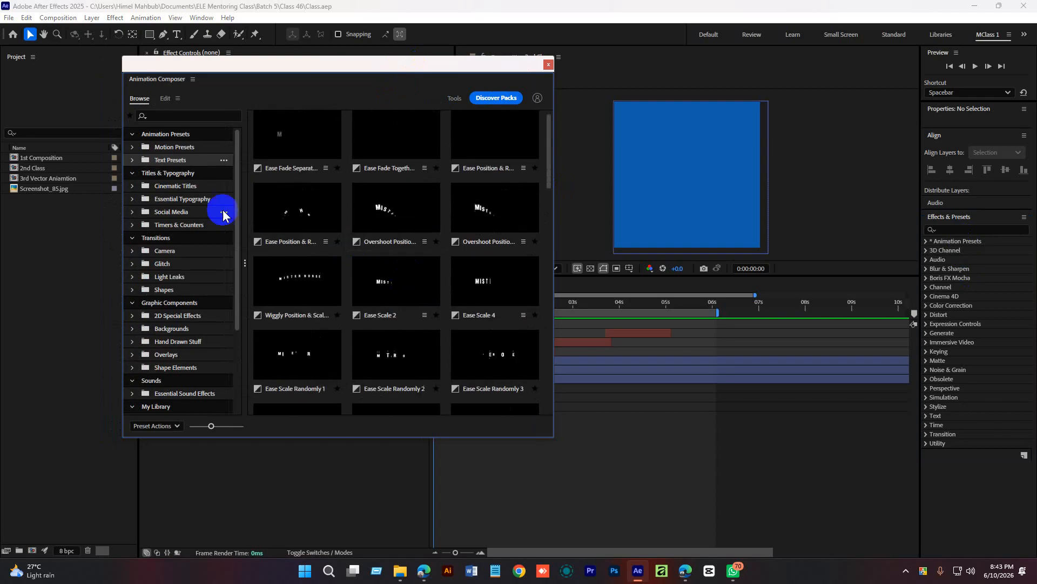
# Step: View the Cinematic Titles and Essential Typography templates in Animation Composer
pyautogui.click(187, 190)
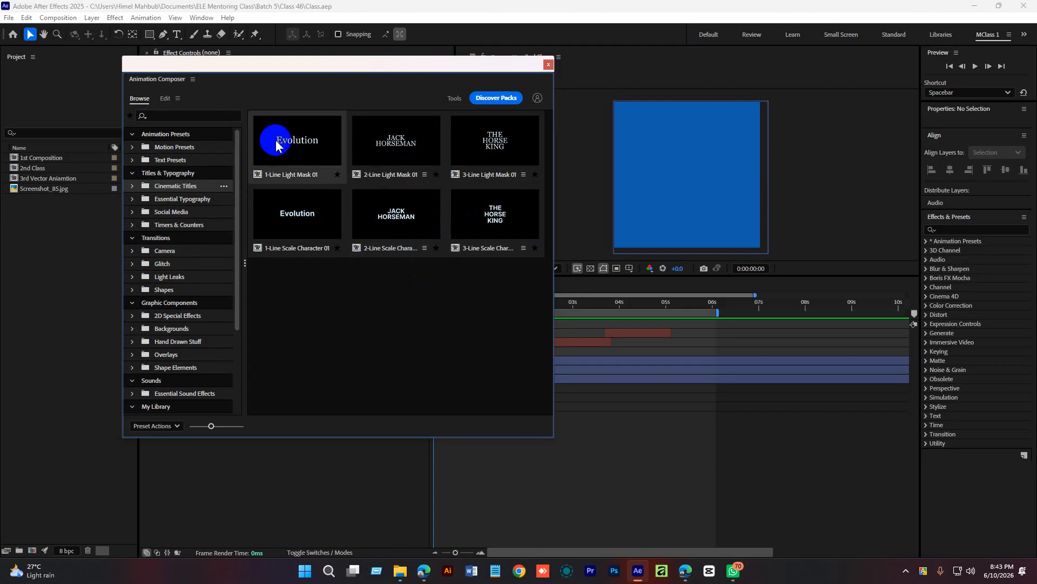
pyautogui.click(184, 199)
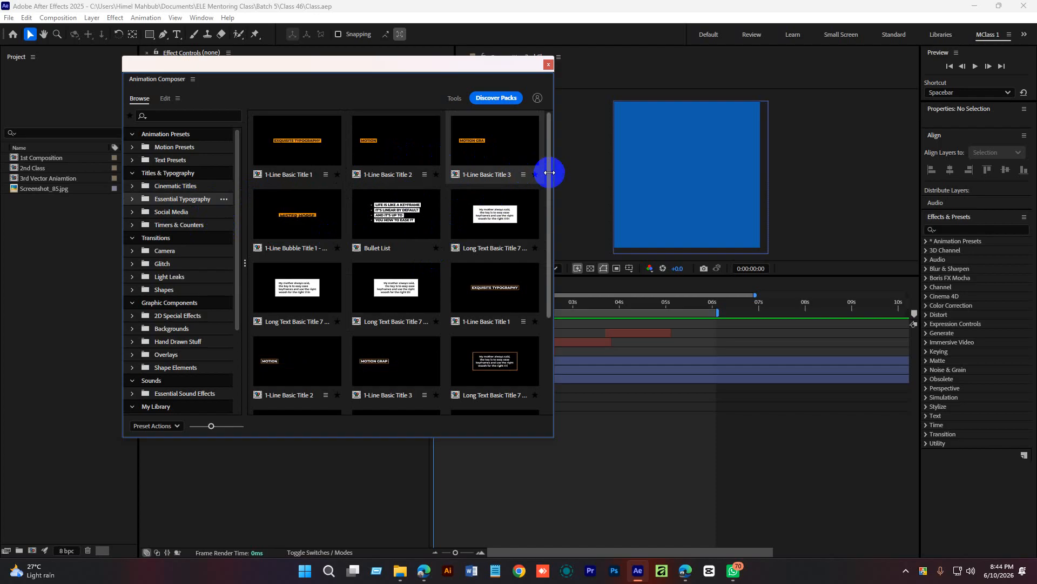
pyautogui.moveTo(550, 186); pyautogui.dragTo(556, 158)
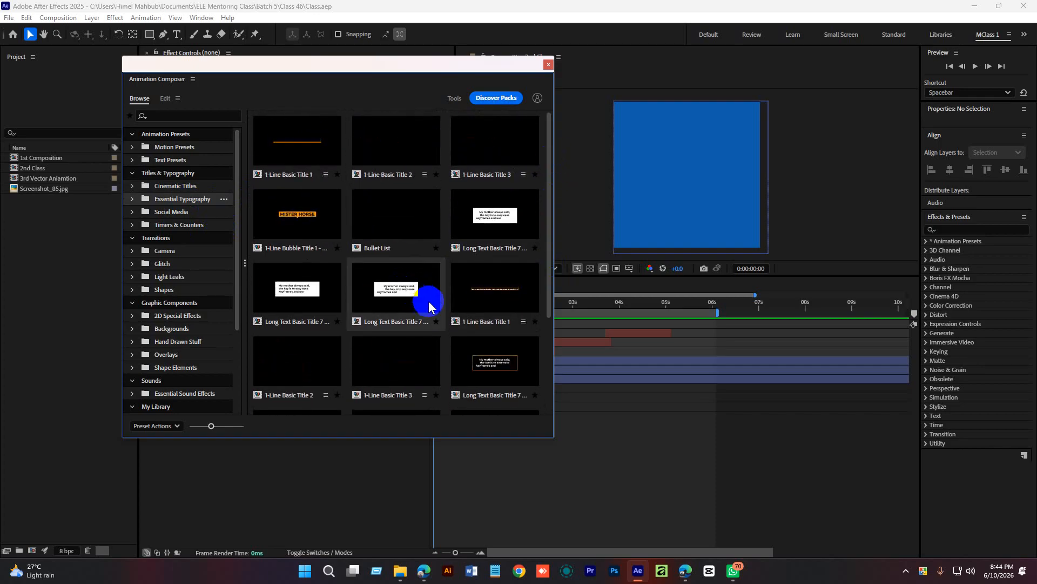
# Step: Look through the Social Media templates to the end of the list and view the Timers & Counters templates
pyautogui.click(169, 212)
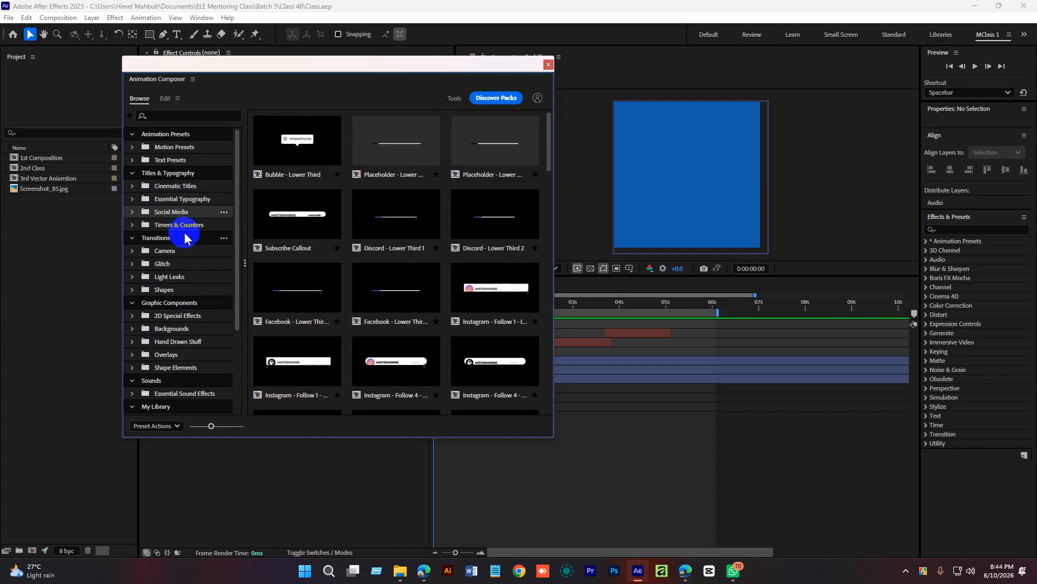
pyautogui.scroll(-1, 429, 251)
pyautogui.scroll(-3, 430, 251)
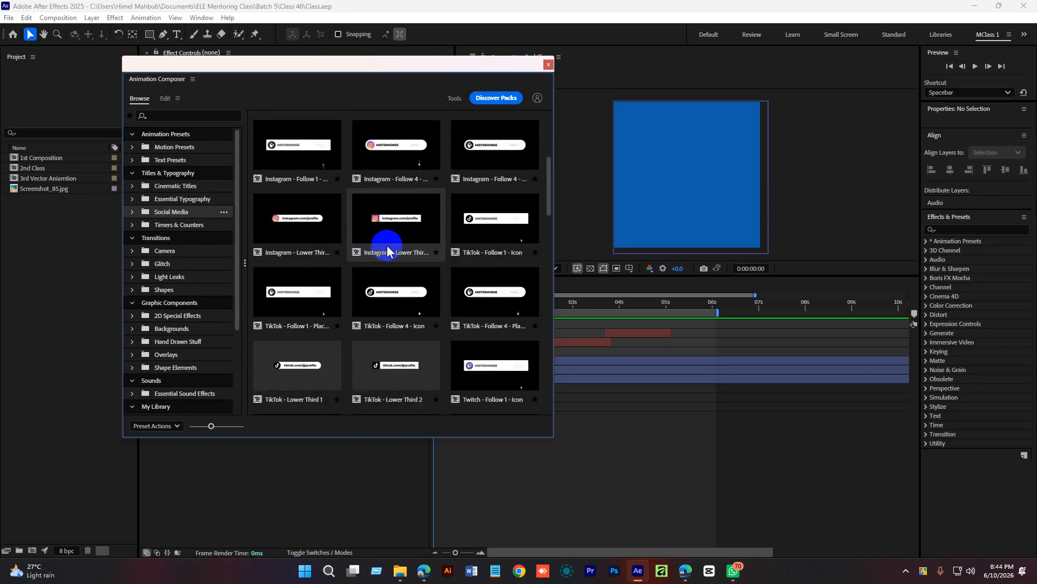
pyautogui.scroll(-5, 389, 246)
pyautogui.scroll(-5, 385, 204)
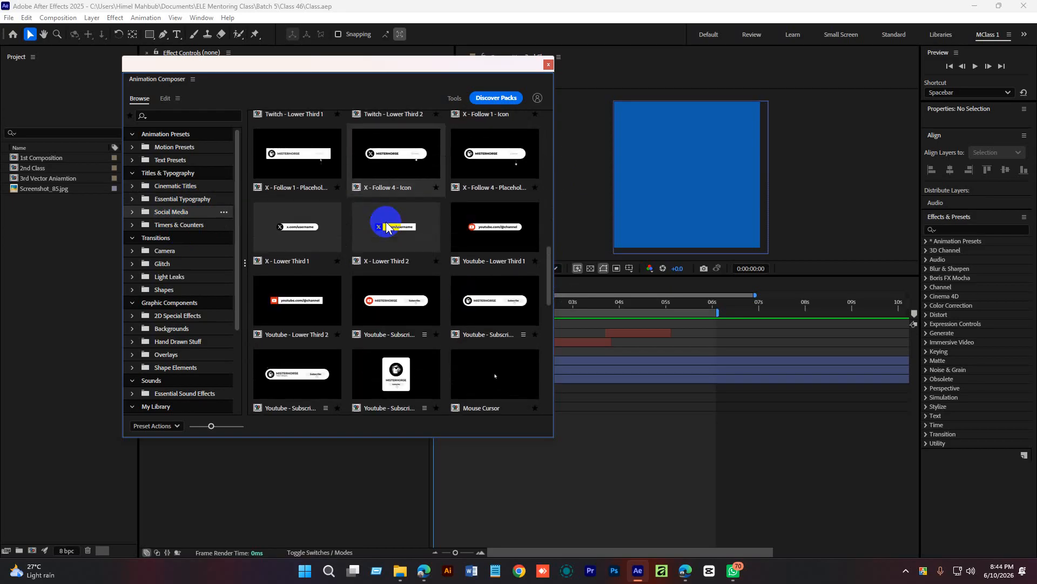
pyautogui.scroll(-3, 401, 281)
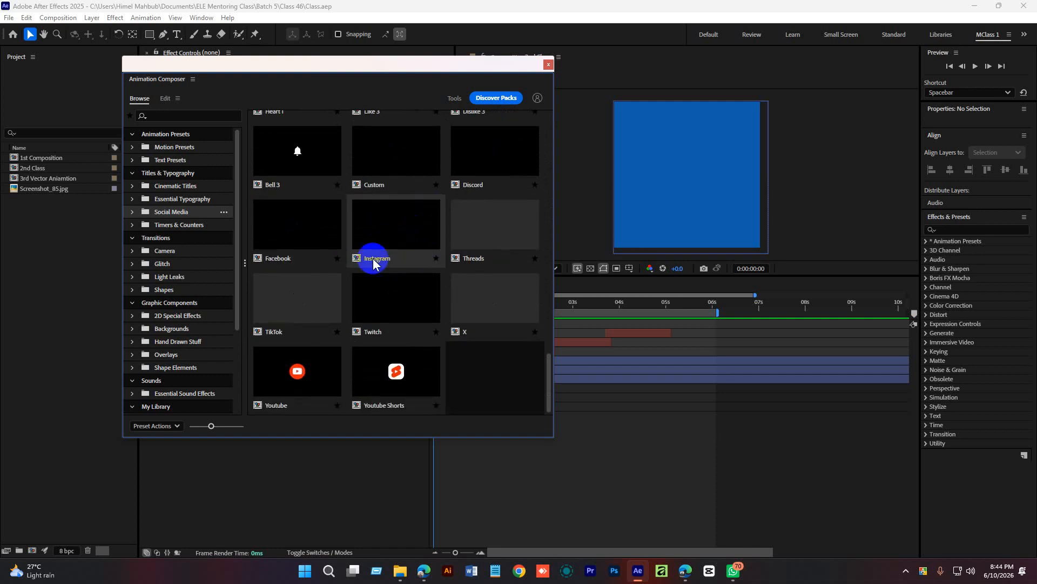
pyautogui.click(186, 226)
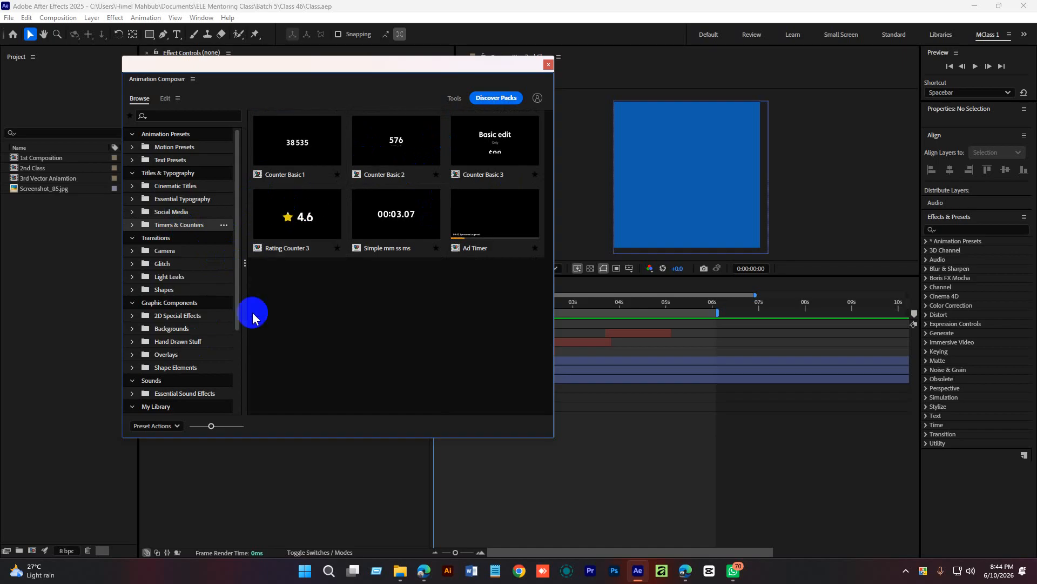
# Step: View the Camera, Glitch and Light Leaks transitions, and look through the complete Transitions list in Animation Composer
pyautogui.click(166, 251)
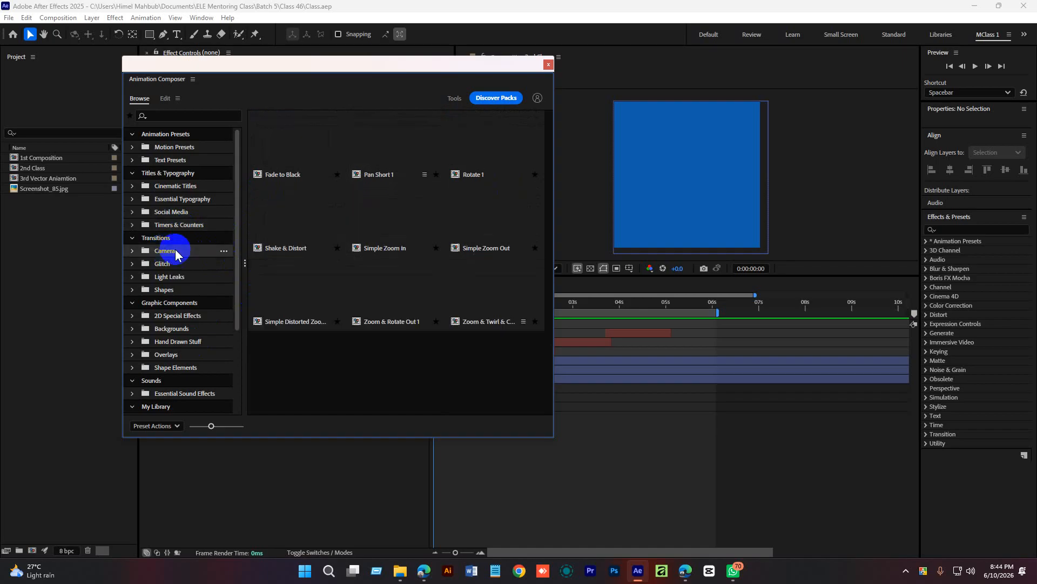
pyautogui.click(167, 262)
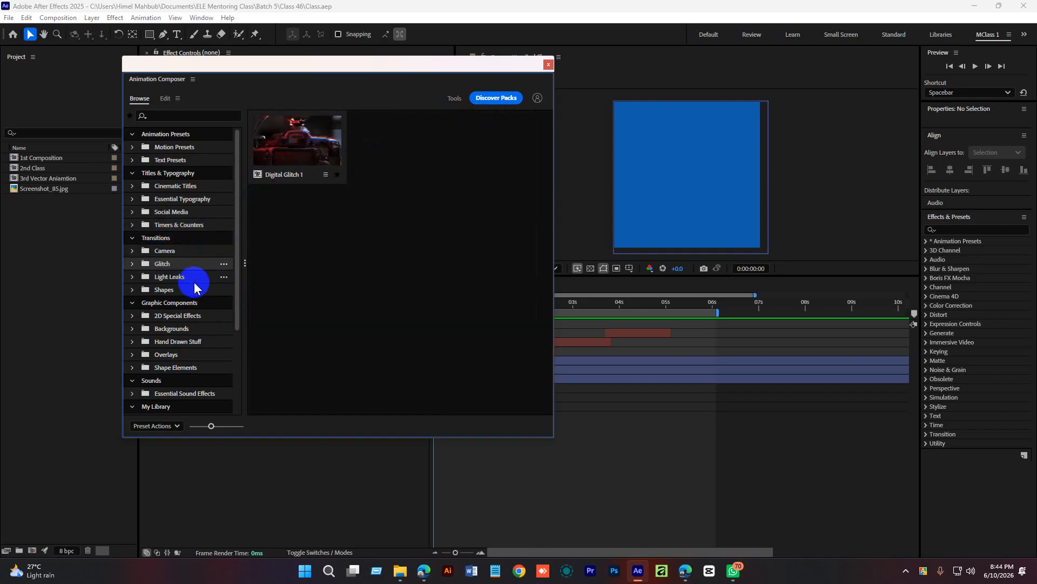
pyautogui.click(183, 277)
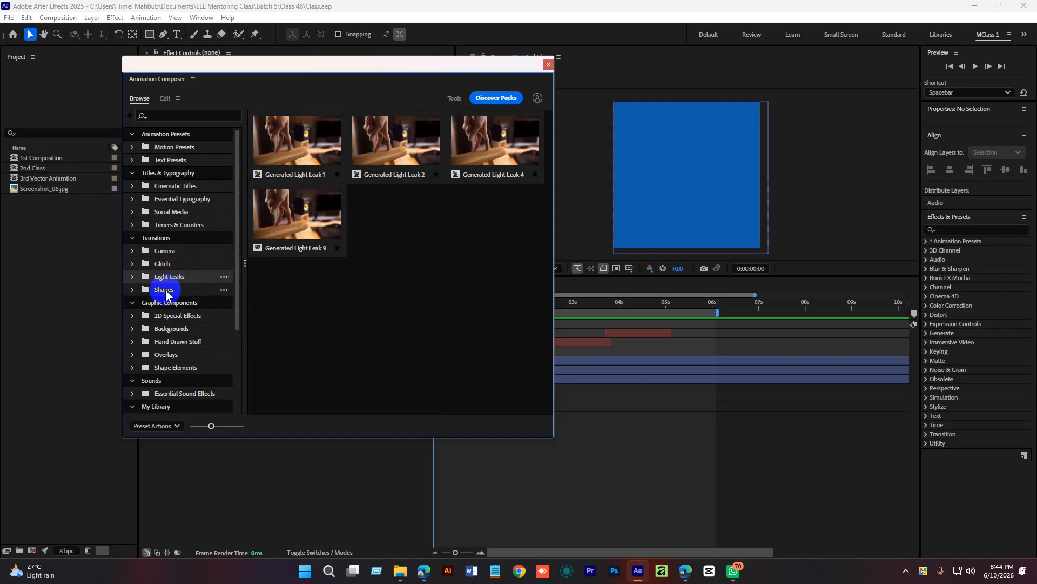
pyautogui.click(159, 239)
pyautogui.scroll(-5, 468, 244)
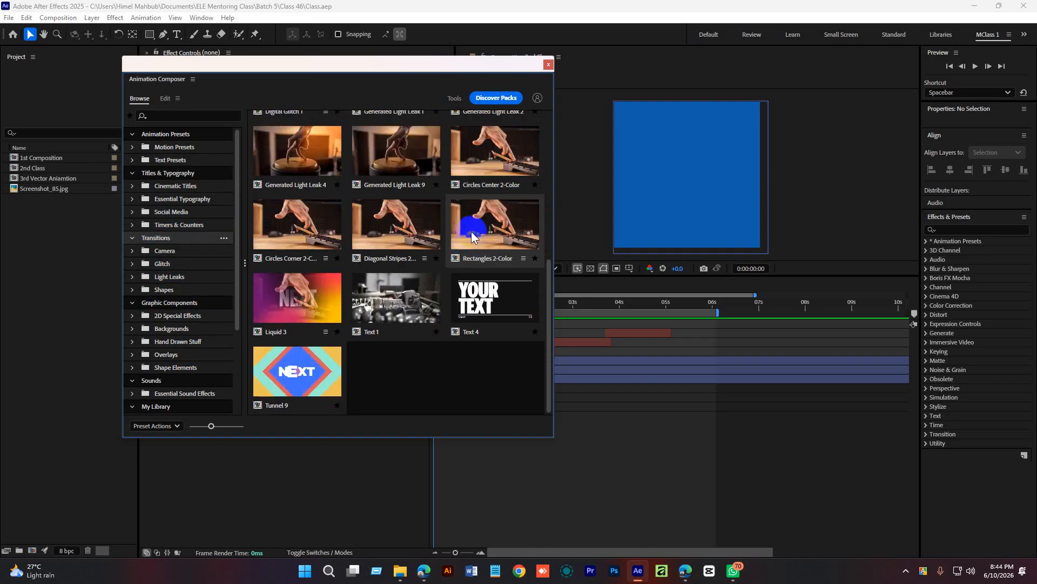
pyautogui.scroll(-2, 200, 313)
pyautogui.scroll(-2, 199, 314)
# Step: Look through the Graphic Components presets, from the electric and fire effects to the backgrounds and hand-drawn arrows
pyautogui.click(179, 189)
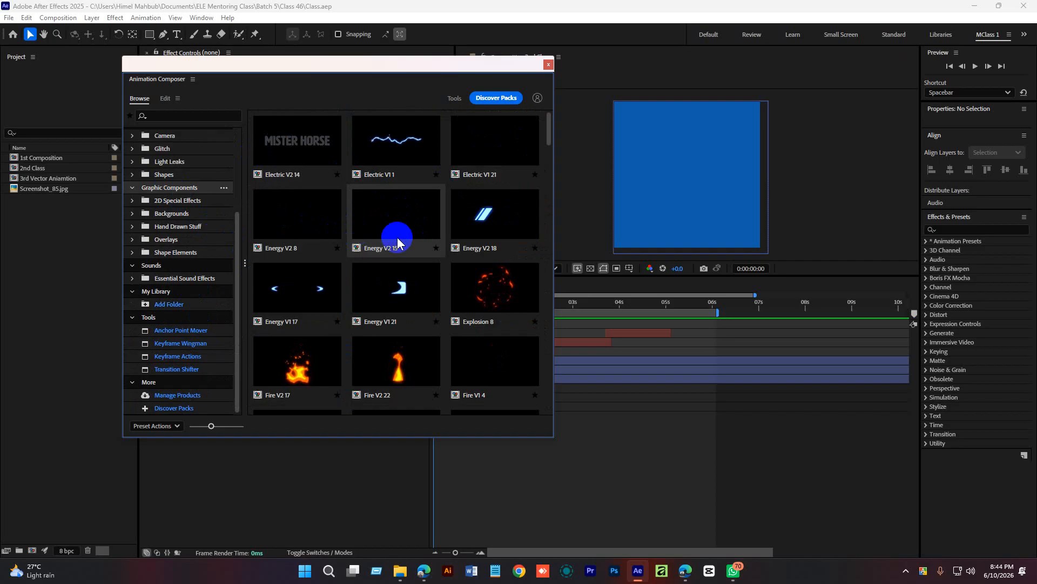
pyautogui.scroll(-3, 397, 238)
pyautogui.scroll(-3, 410, 258)
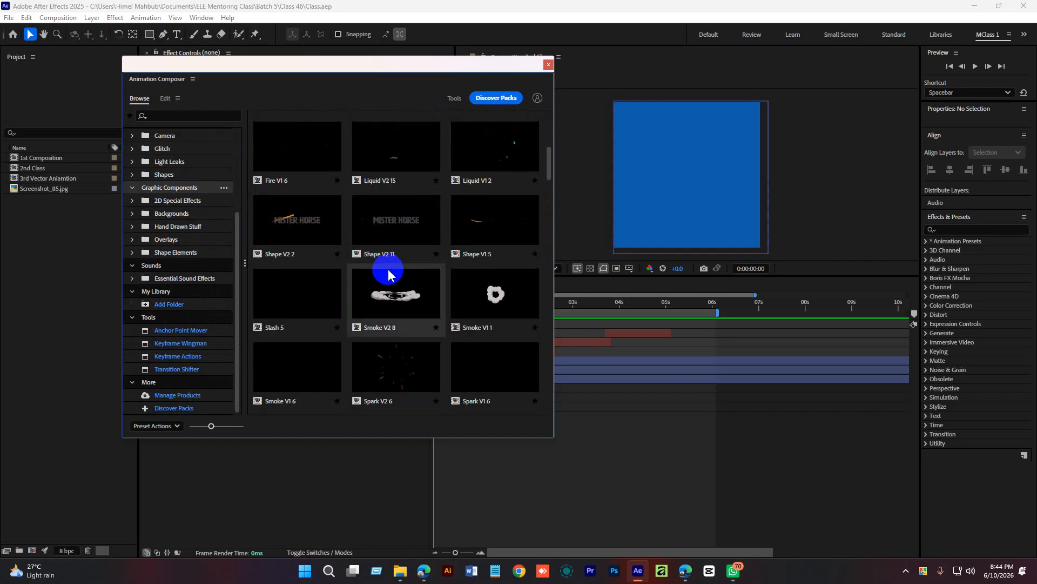
pyautogui.scroll(-3, 400, 268)
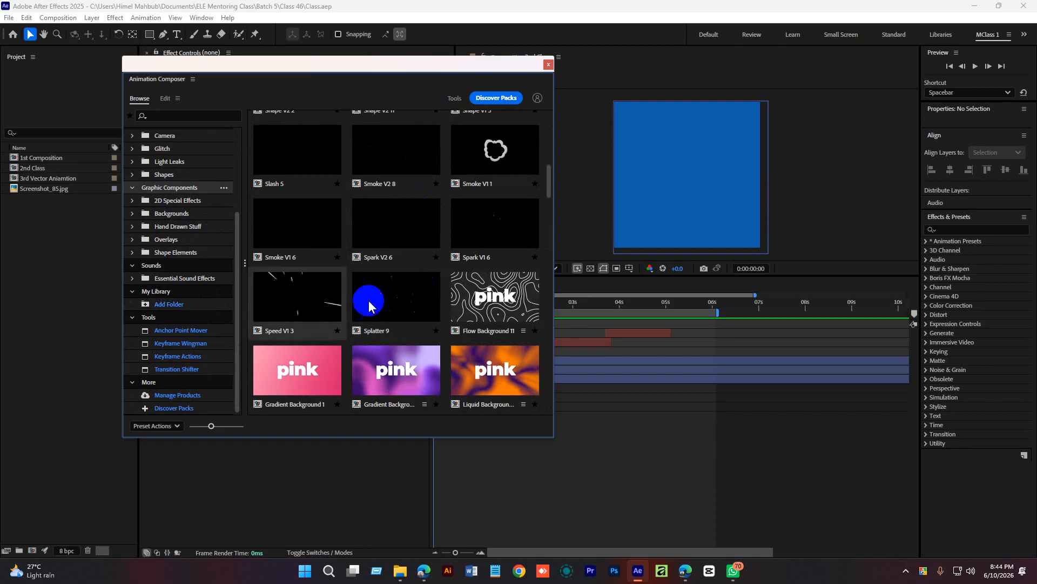
pyautogui.scroll(-4, 398, 262)
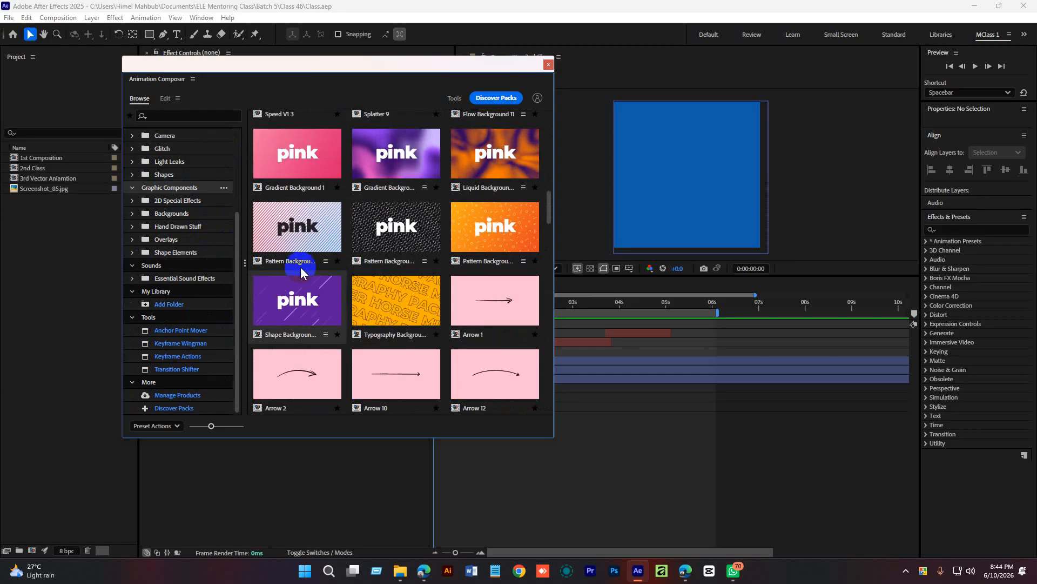
pyautogui.scroll(-1, 294, 322)
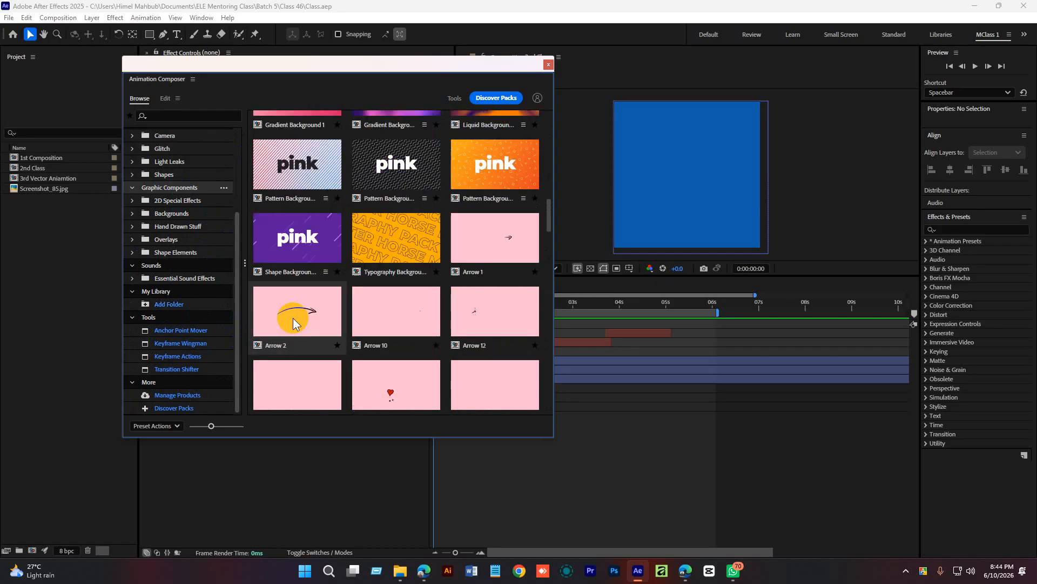
# Step: View the Essential Sound Effects presets and preview the Dramatic Approach 01 and Swooshy Approach 01 sounds
pyautogui.click(185, 279)
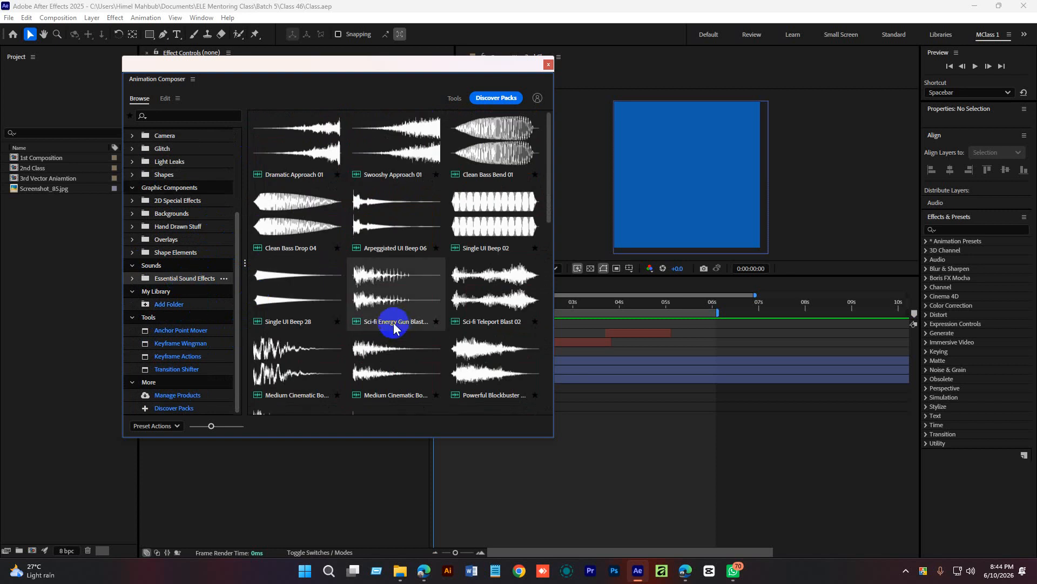
pyautogui.moveTo(547, 157); pyautogui.dragTo(389, 92)
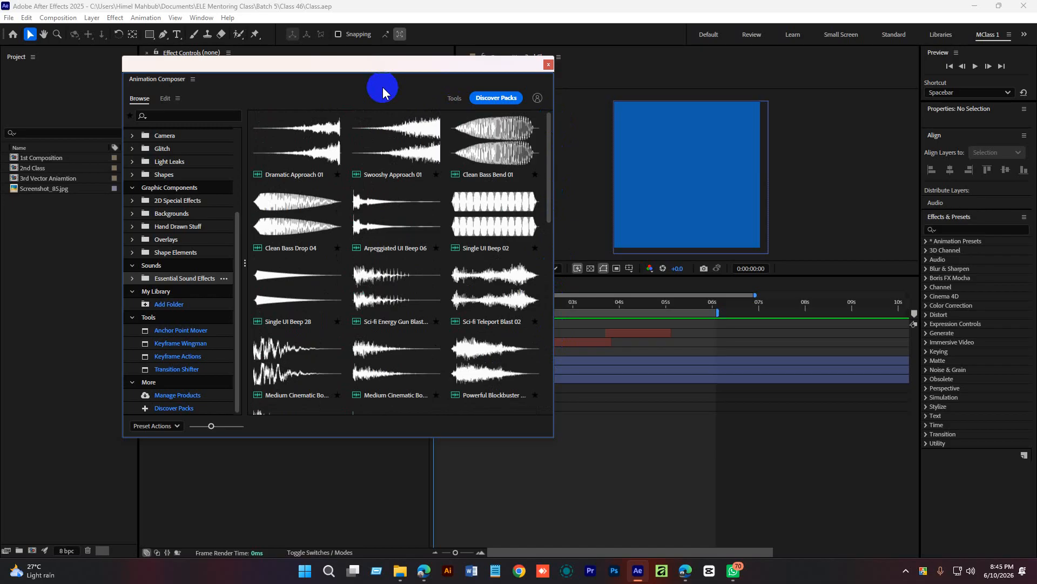
pyautogui.moveTo(326, 59); pyautogui.dragTo(341, 65)
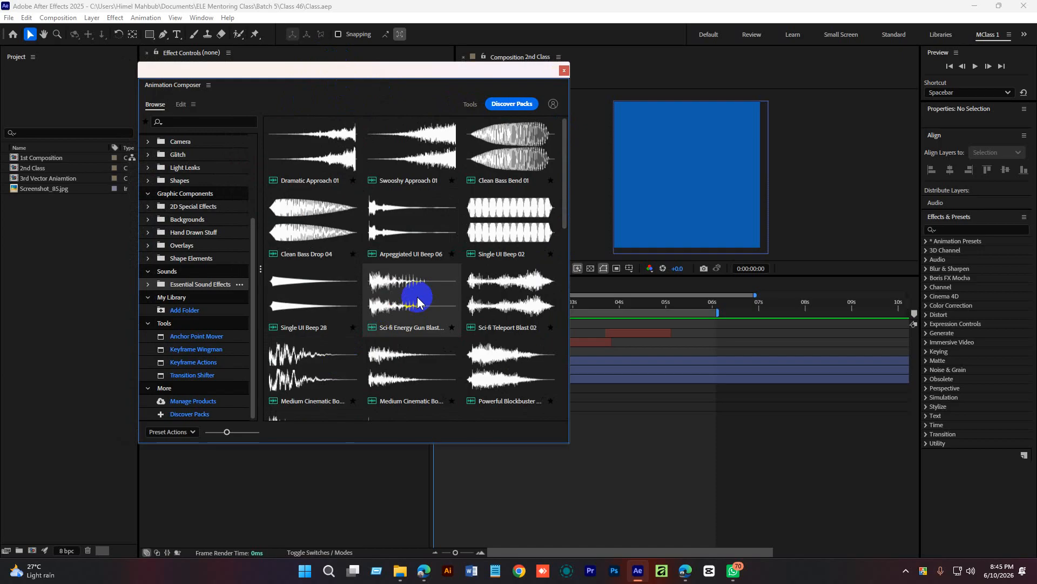
pyautogui.click(303, 176)
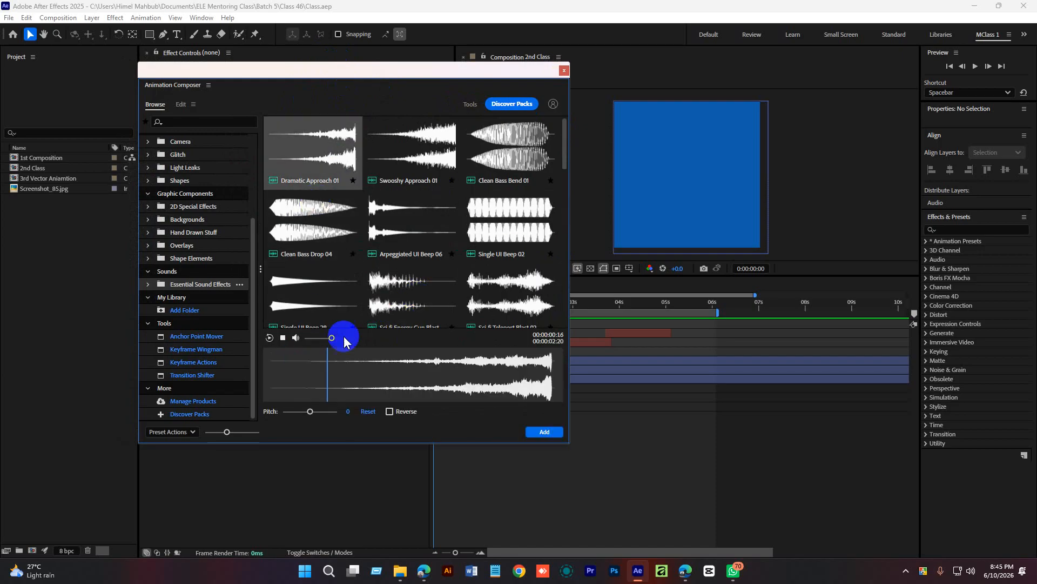
pyautogui.click(406, 120)
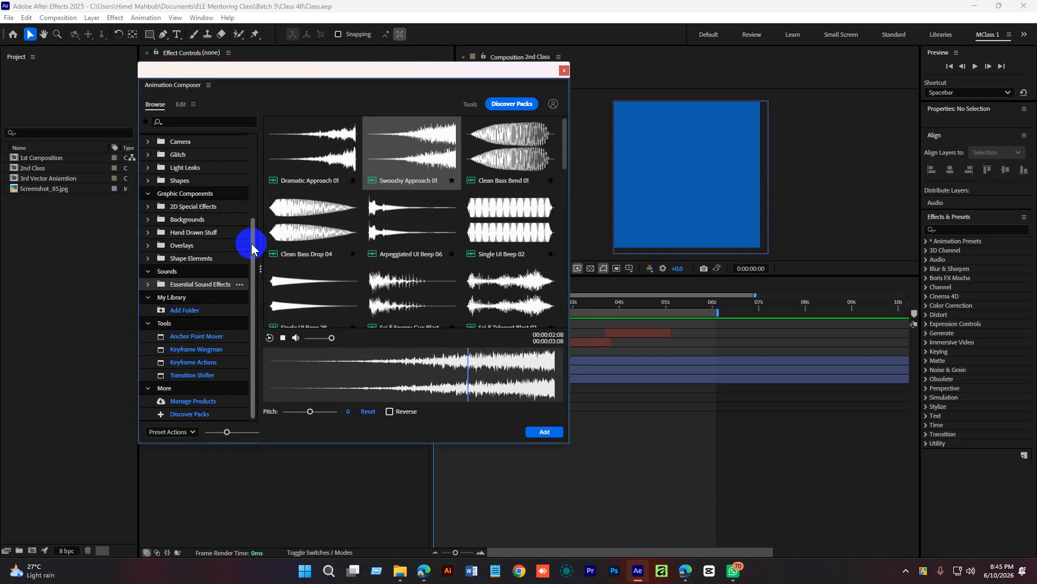
# Step: Expand the Essential Sound Effects subcategories and preview the Small Pop 01 and Hollow Pop 06 sounds in Pop
pyautogui.click(148, 285)
pyautogui.scroll(-5, 211, 302)
pyautogui.scroll(3, 208, 310)
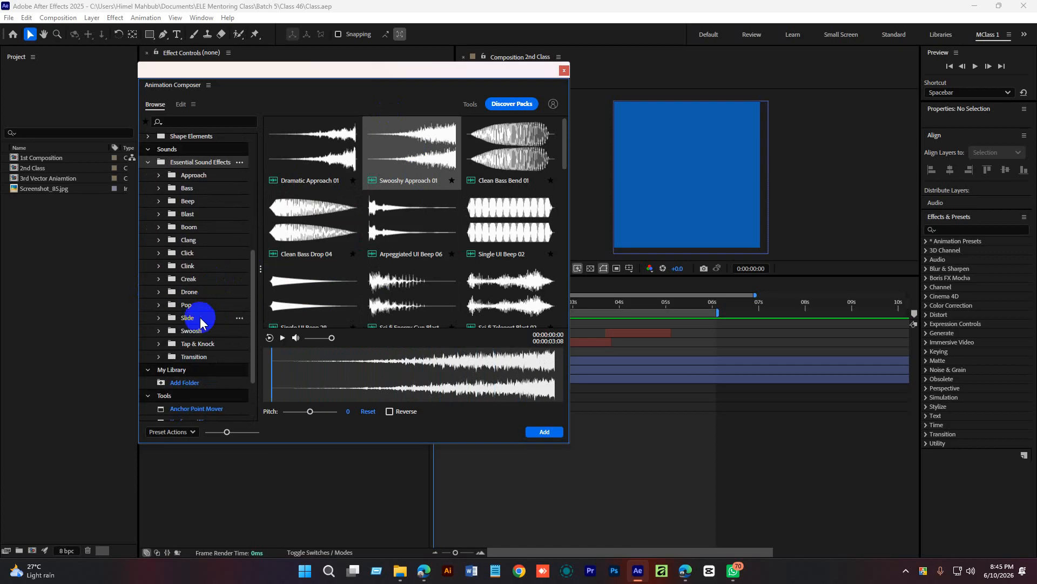
pyautogui.click(189, 306)
pyautogui.click(394, 144)
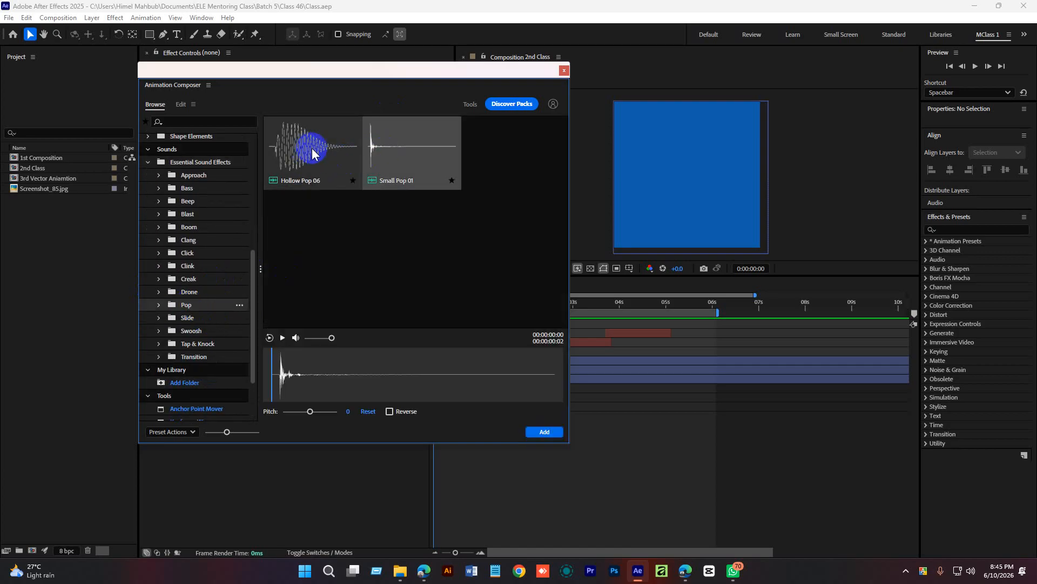
pyautogui.click(335, 162)
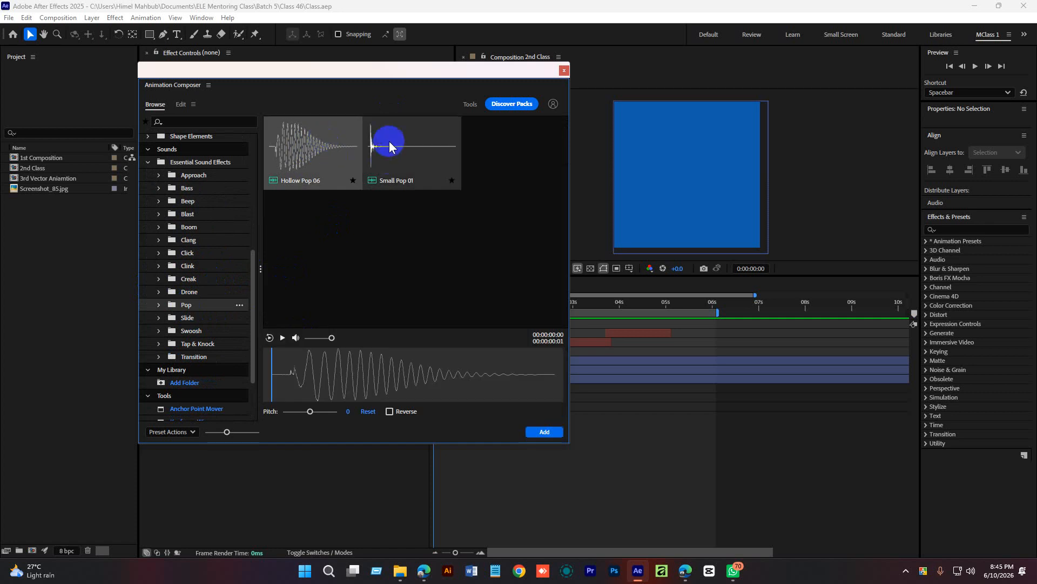
pyautogui.click(282, 338)
pyautogui.click(394, 156)
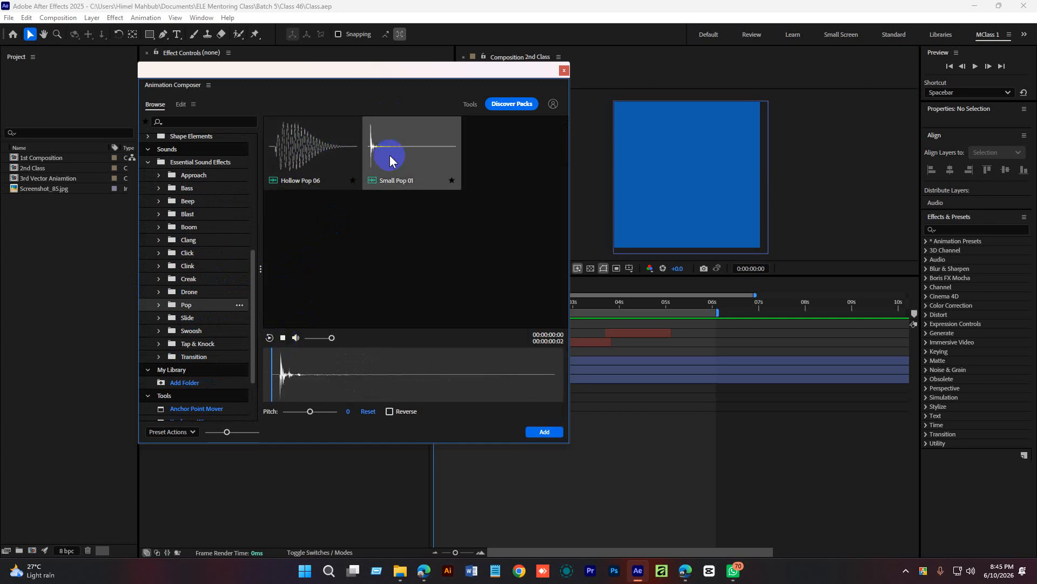
pyautogui.click(279, 338)
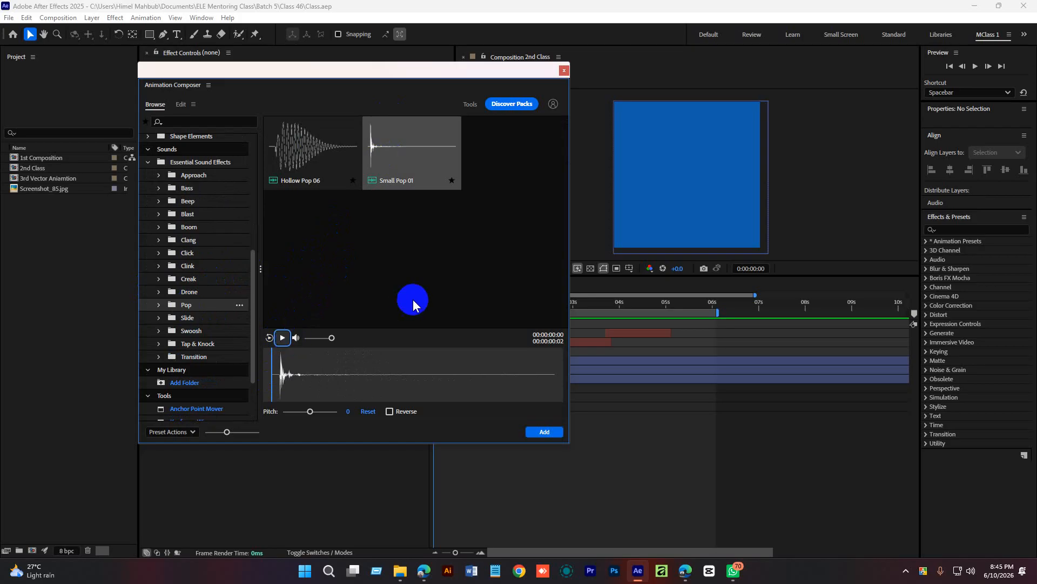
# Step: Dock the floating Animation Composer window in the same panel group as Effect Controls
pyautogui.scroll(5, 195, 249)
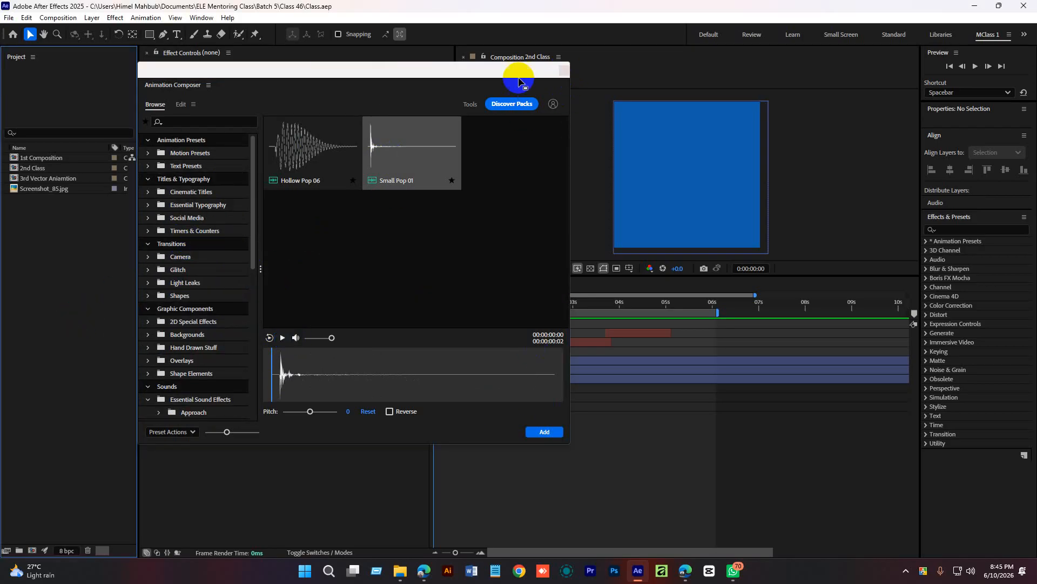
pyautogui.moveTo(432, 70); pyautogui.dragTo(717, 99)
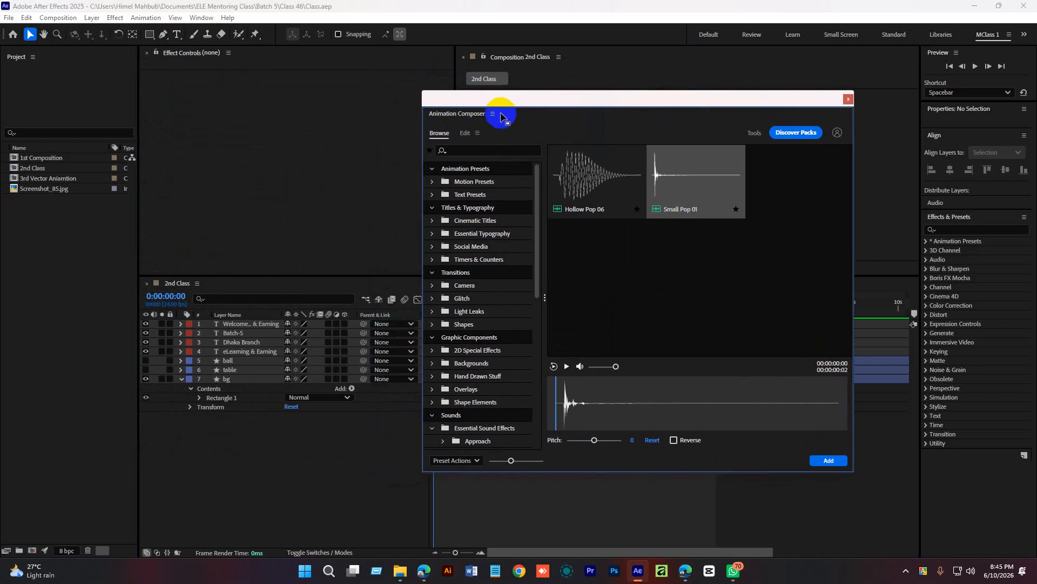
pyautogui.moveTo(454, 118); pyautogui.dragTo(243, 60)
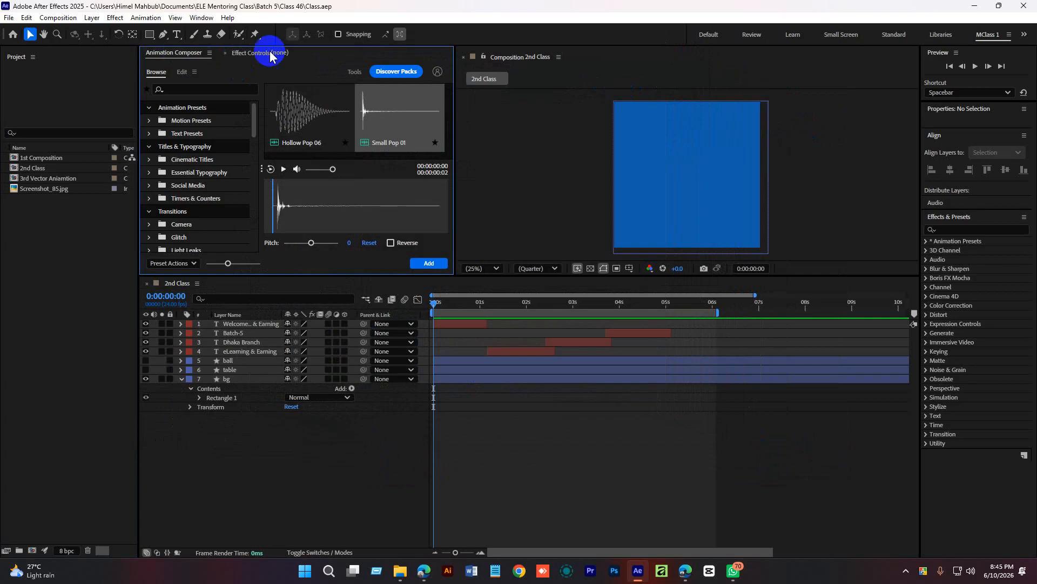
pyautogui.moveTo(253, 116)
pyautogui.mouseDown()
pyautogui.moveTo(259, 155)
pyautogui.moveTo(257, 114)
pyautogui.mouseUp()
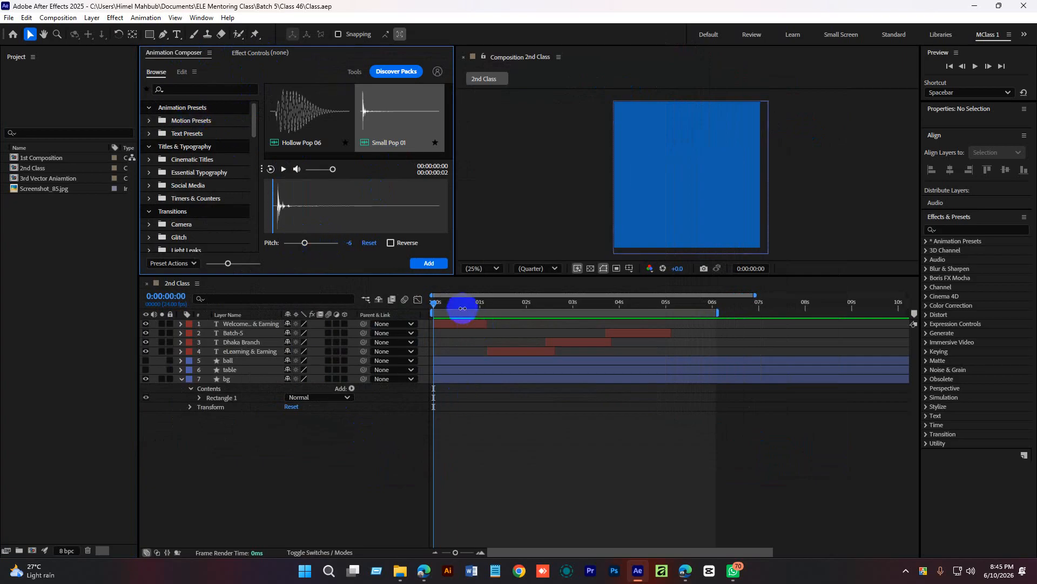
# Step: Scrub the start of the 2nd Class timeline to check the Welcome text layer, then return to the first frame and deselect it
pyautogui.moveTo(463, 308); pyautogui.dragTo(449, 306)
pyautogui.click(493, 323)
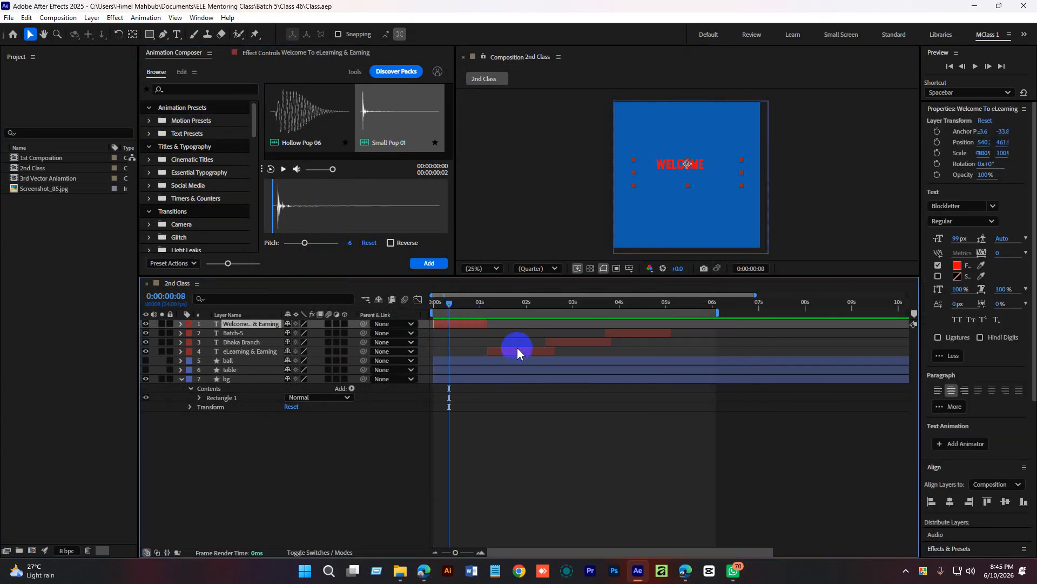
pyautogui.moveTo(463, 308); pyautogui.dragTo(419, 307)
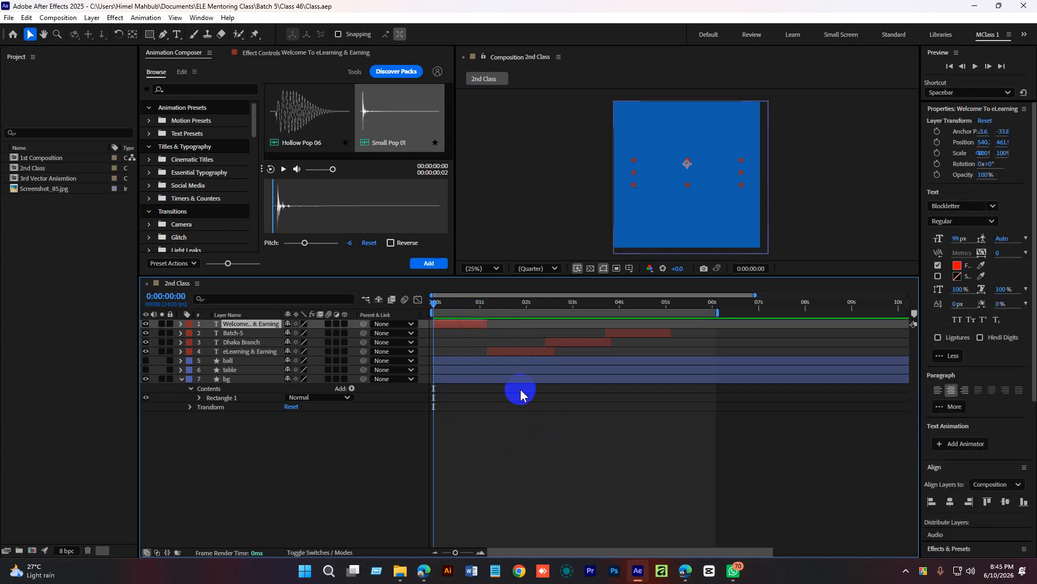
pyautogui.moveTo(459, 312); pyautogui.dragTo(432, 371)
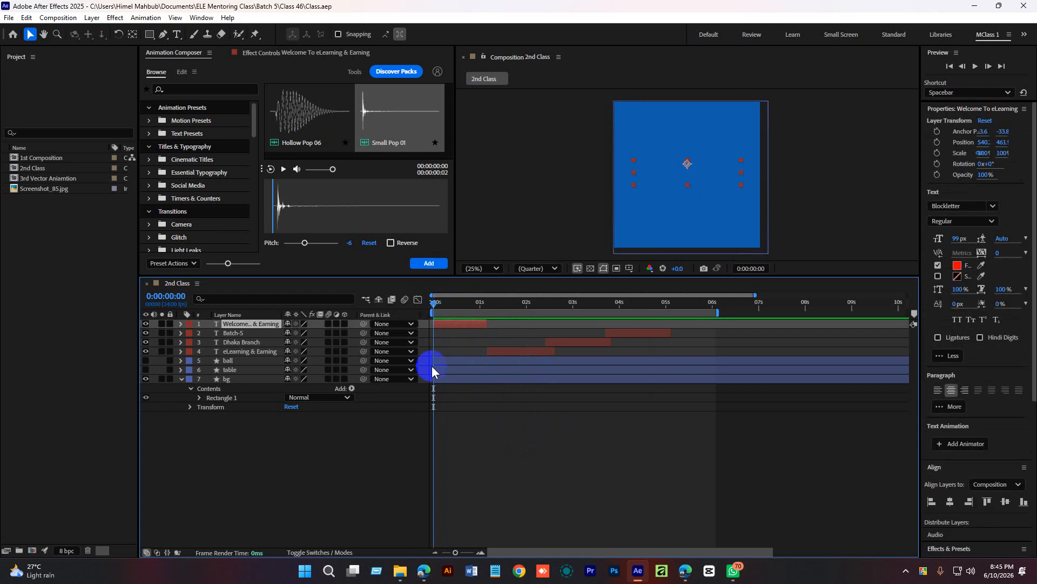
pyautogui.click(557, 486)
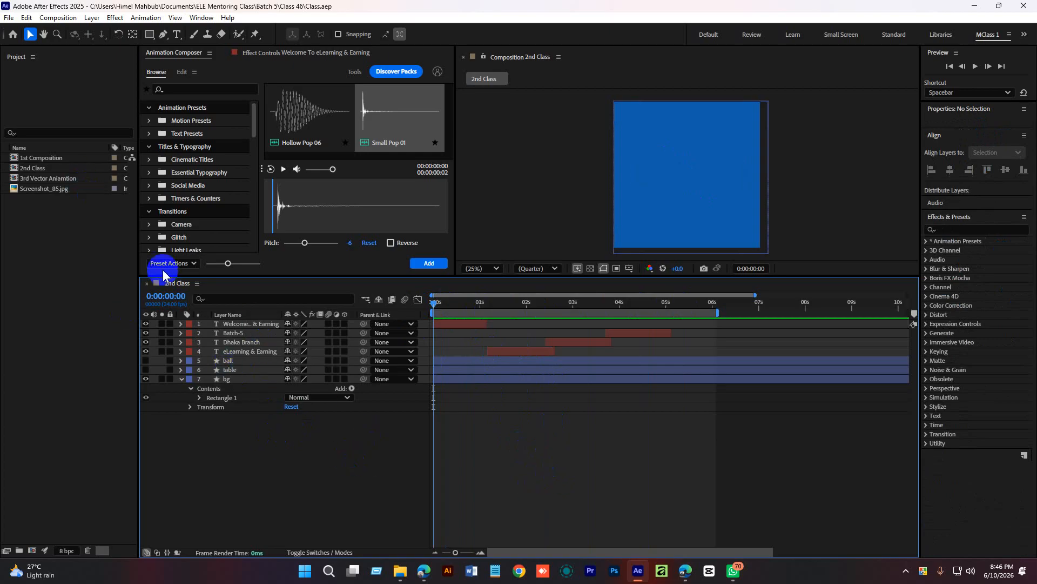
# Step: Duplicate the 2nd Class composition and rename the copy as 5nd Class 5
pyautogui.rightClick(13, 167)
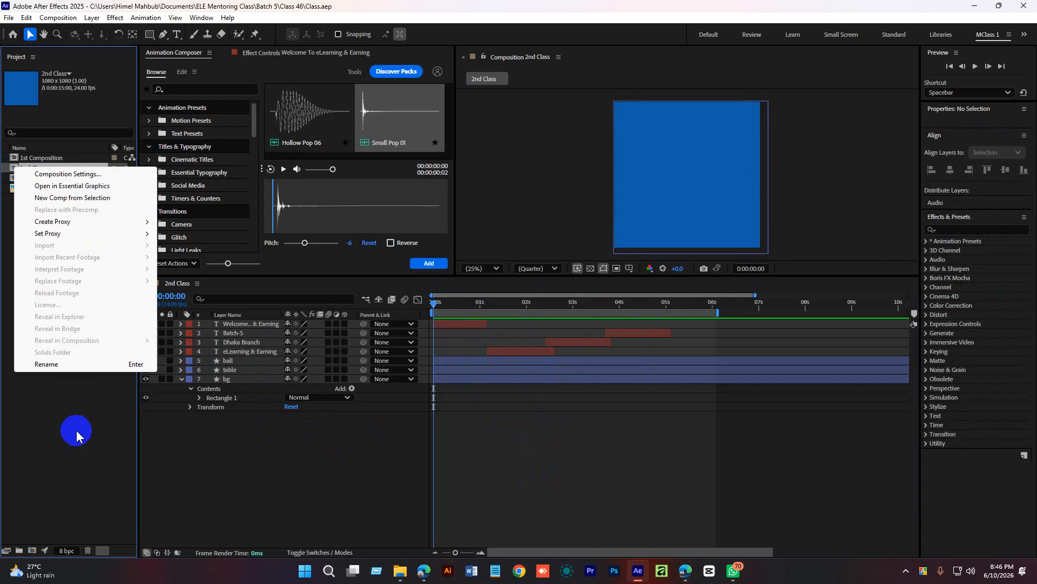
pyautogui.click(79, 452)
pyautogui.click(21, 168)
pyautogui.hotkey('ctrl', 'd')
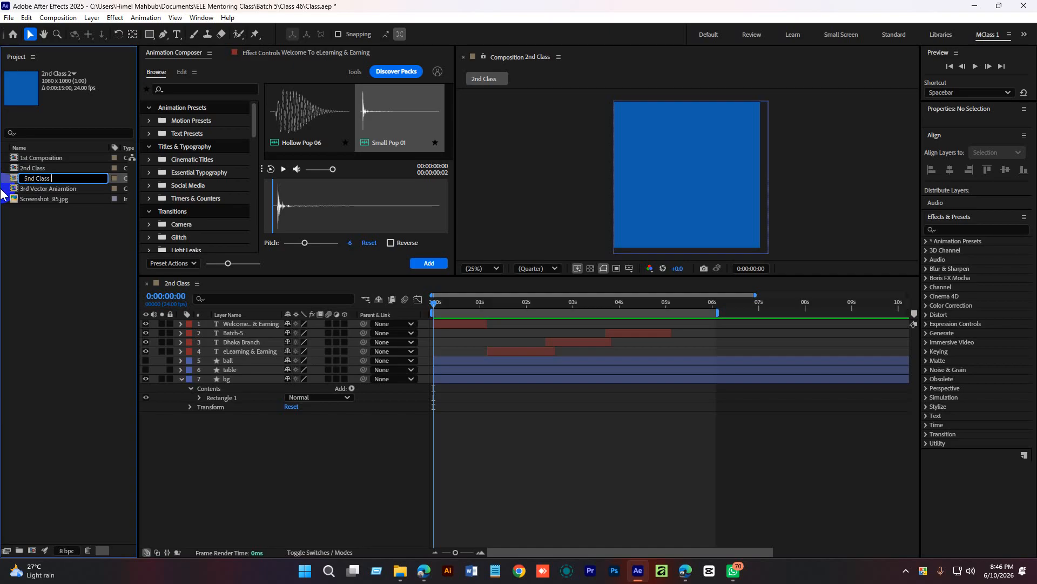
pyautogui.press('Return')
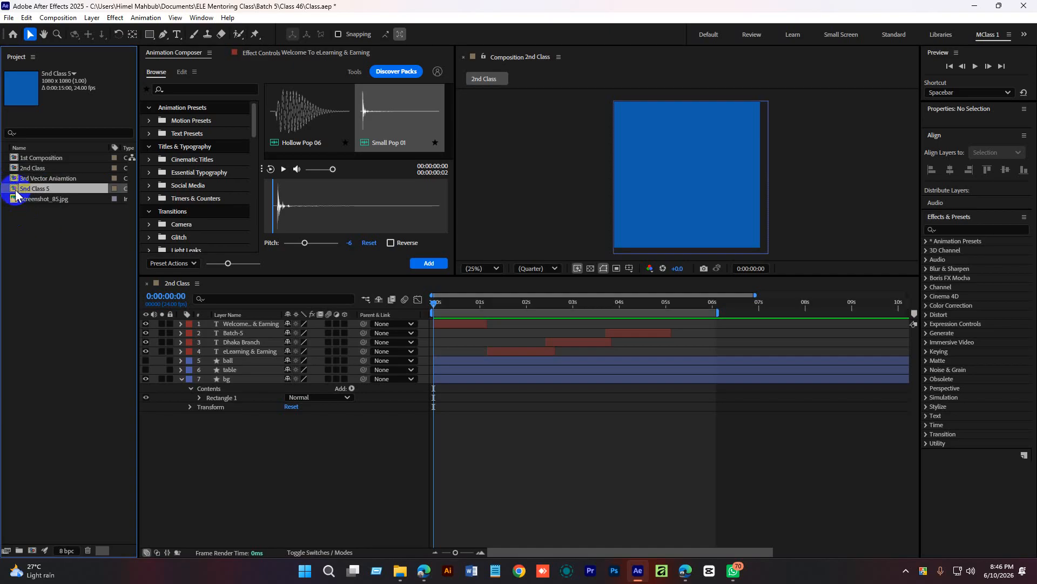
# Step: Open the duplicated composition, close the original timeline, and delete the ball, table and bg layers from the copy
pyautogui.doubleClick(15, 189)
pyautogui.click(146, 284)
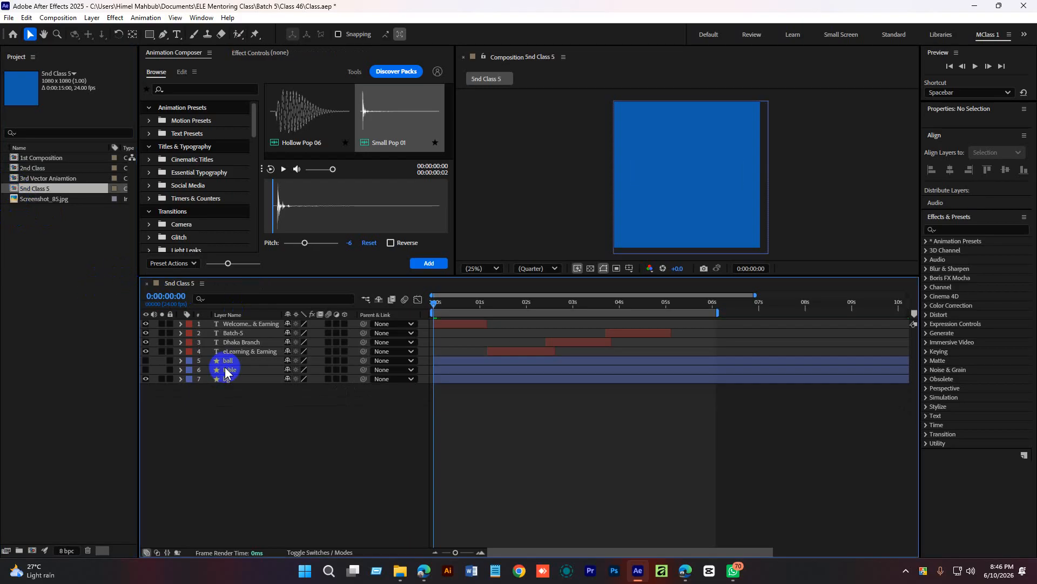
pyautogui.moveTo(240, 417); pyautogui.dragTo(242, 359)
pyautogui.press('Delete')
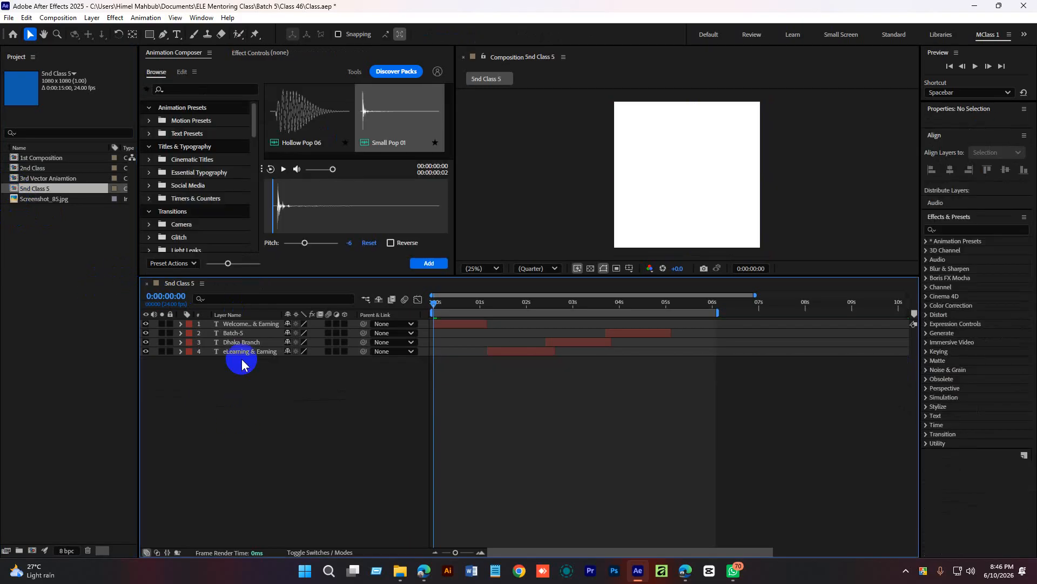
# Step: Reveal the keyframed properties of the four text layers and collapse the Batch-5 layer
pyautogui.moveTo(535, 311); pyautogui.dragTo(429, 316)
pyautogui.press('u')
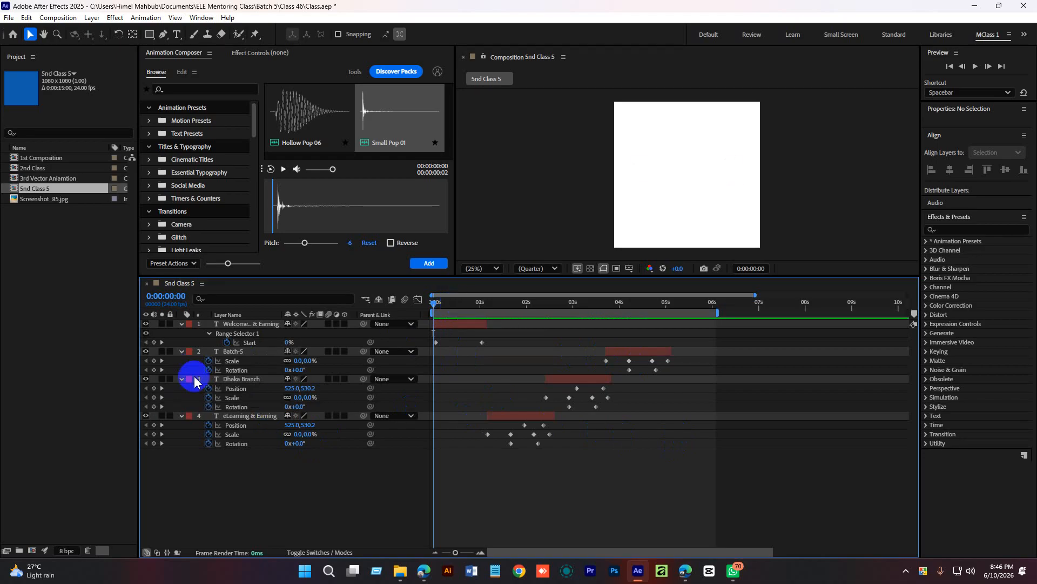
pyautogui.click(234, 351)
pyautogui.press('Return')
pyautogui.rightClick(234, 356)
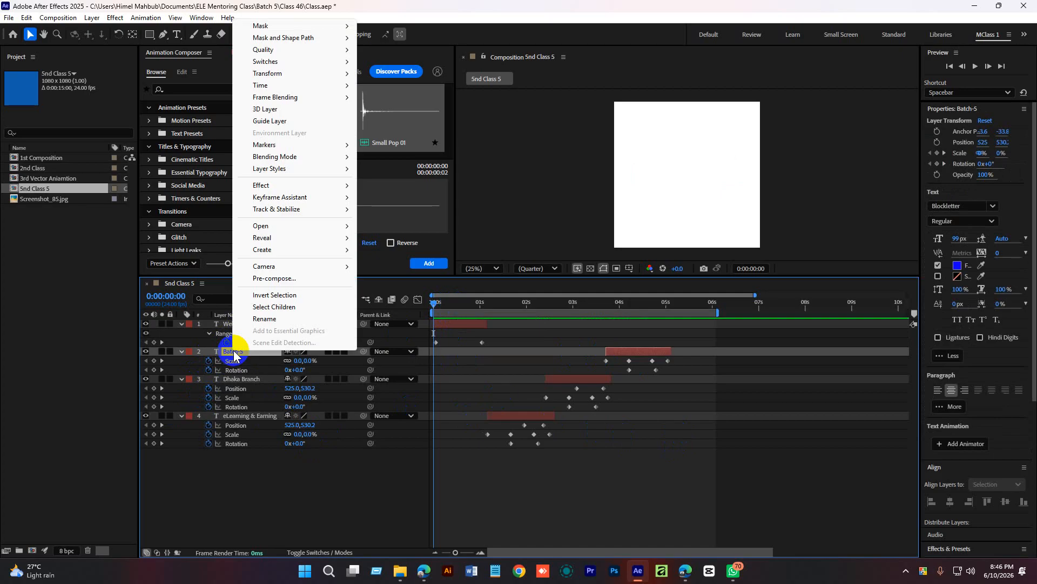
pyautogui.press('Escape')
pyautogui.click(182, 351)
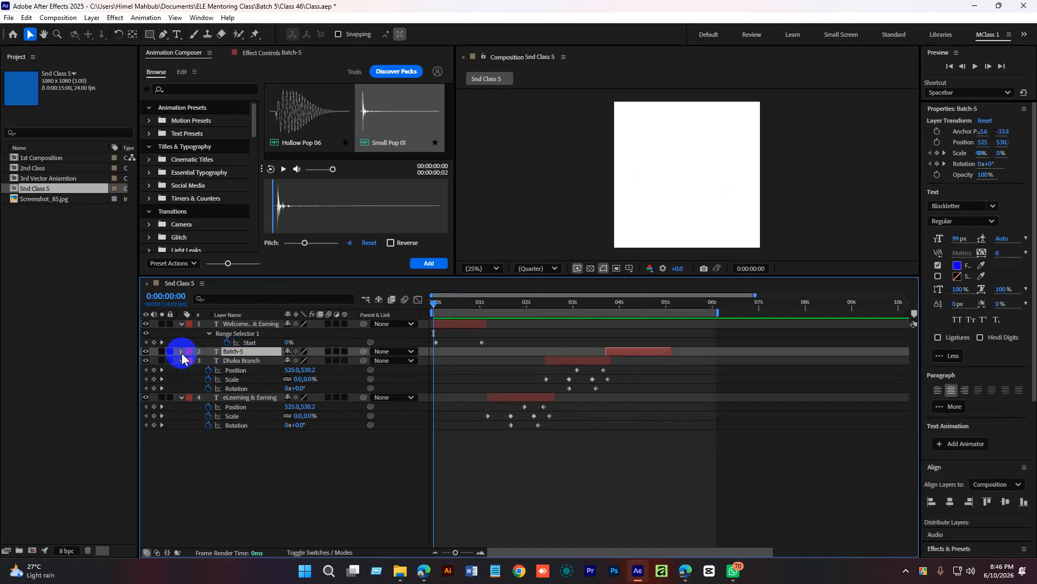
# Step: Reset the Batch-5 layer's transform and remove its scale and rotation keyframes
pyautogui.click(182, 352)
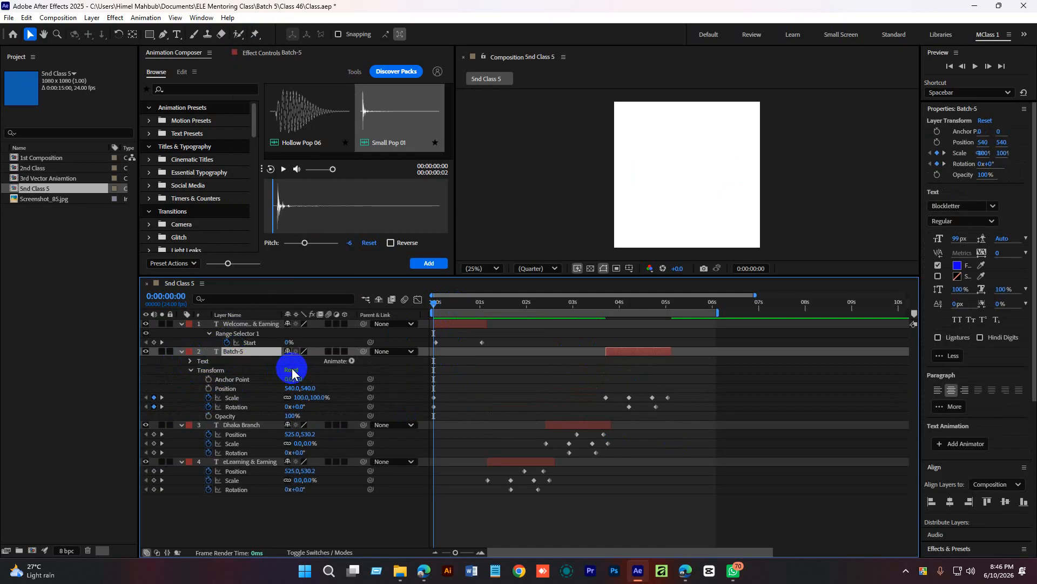
pyautogui.click(208, 397)
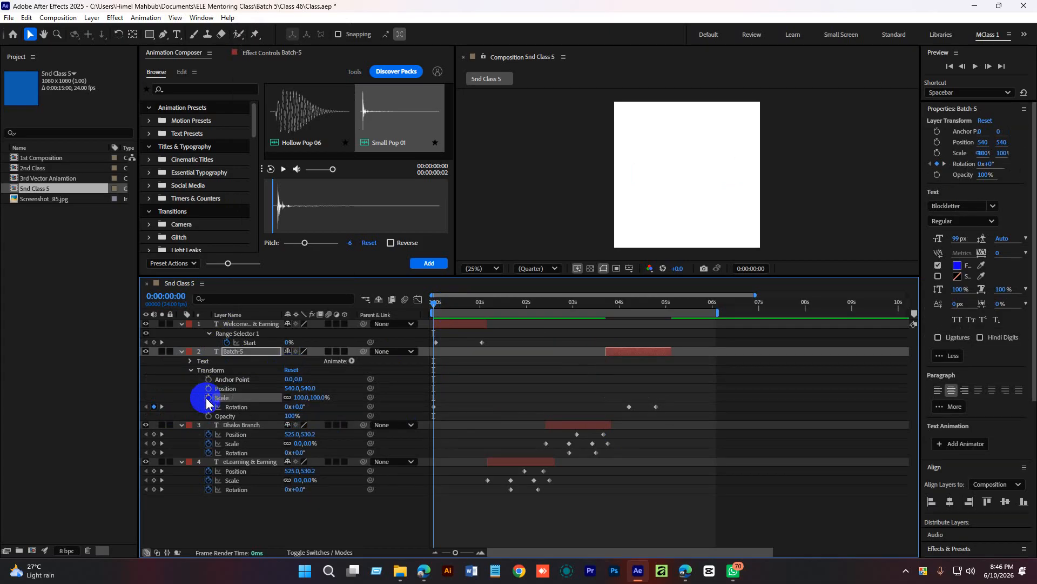
pyautogui.click(208, 406)
# Step: Reset the Dhaka Branch layer's transform and remove all its position, scale and rotation keyframes
pyautogui.click(182, 429)
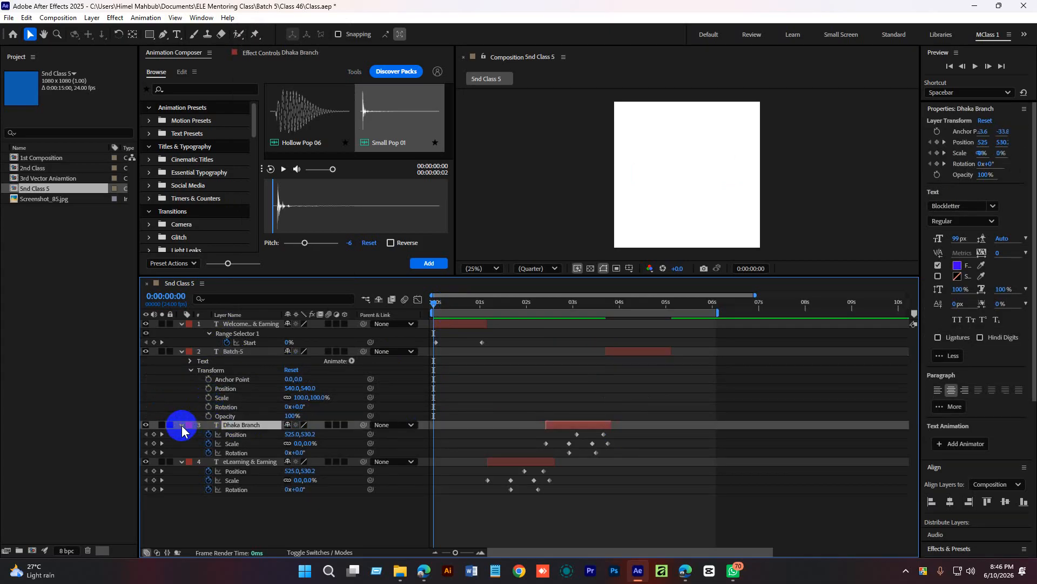
pyautogui.click(181, 426)
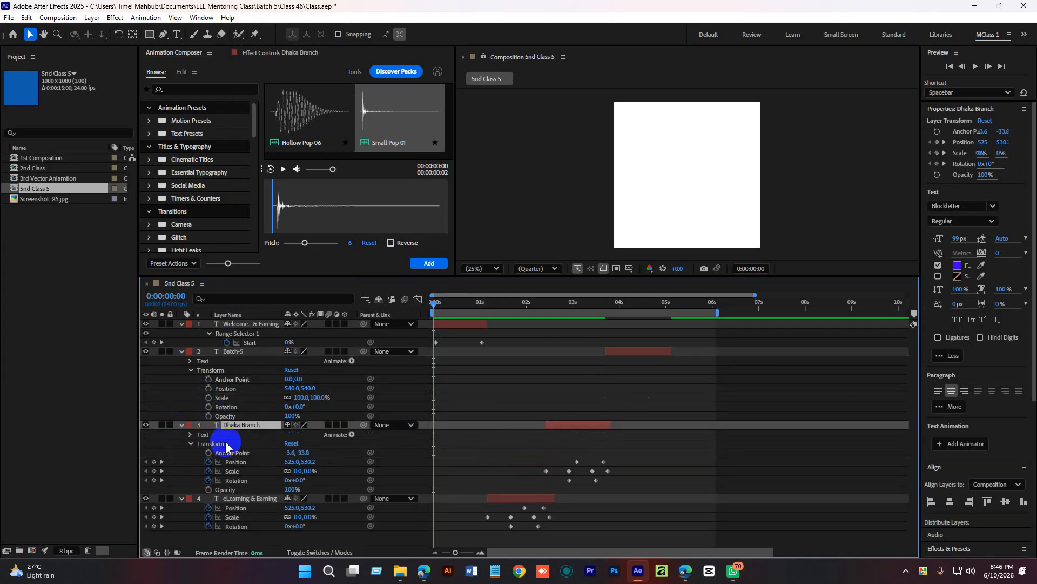
pyautogui.click(292, 443)
pyautogui.click(154, 461)
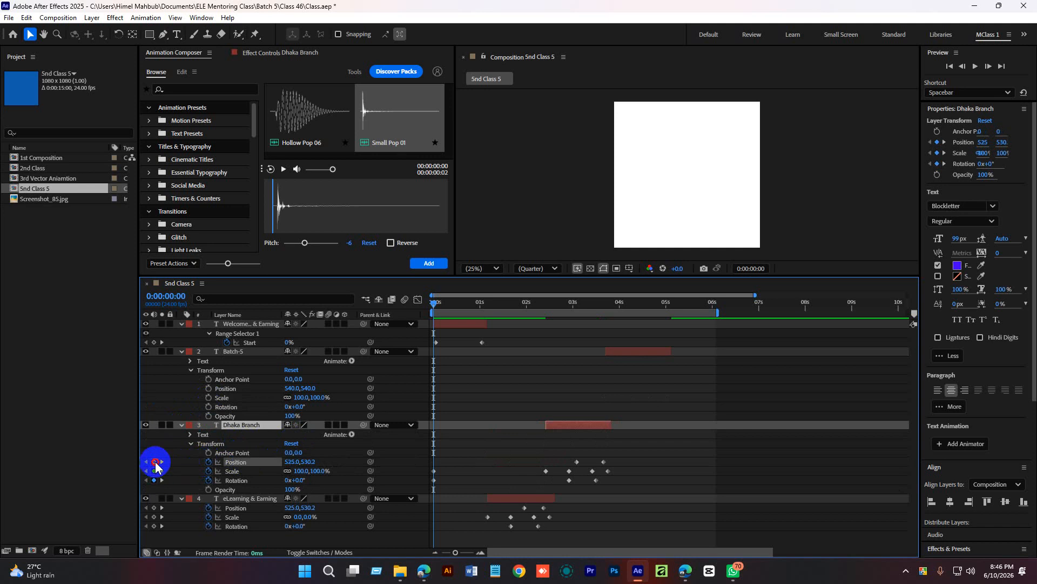
pyautogui.click(154, 471)
pyautogui.click(155, 479)
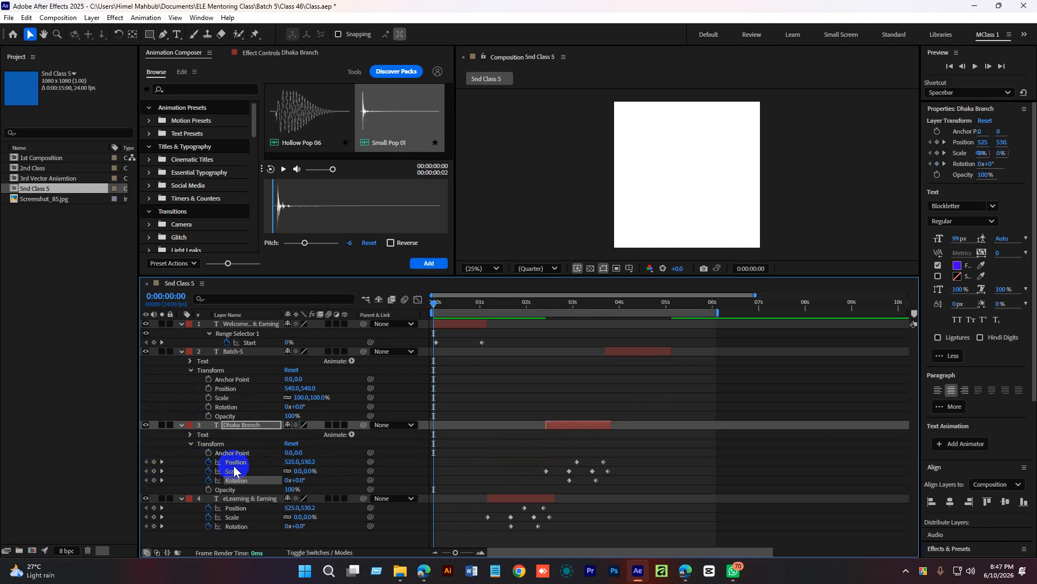
pyautogui.click(210, 479)
# Step: Reset the eLearning & Earning layer's transform and remove all its position, scale and rotation keyframes
pyautogui.click(182, 500)
pyautogui.click(182, 499)
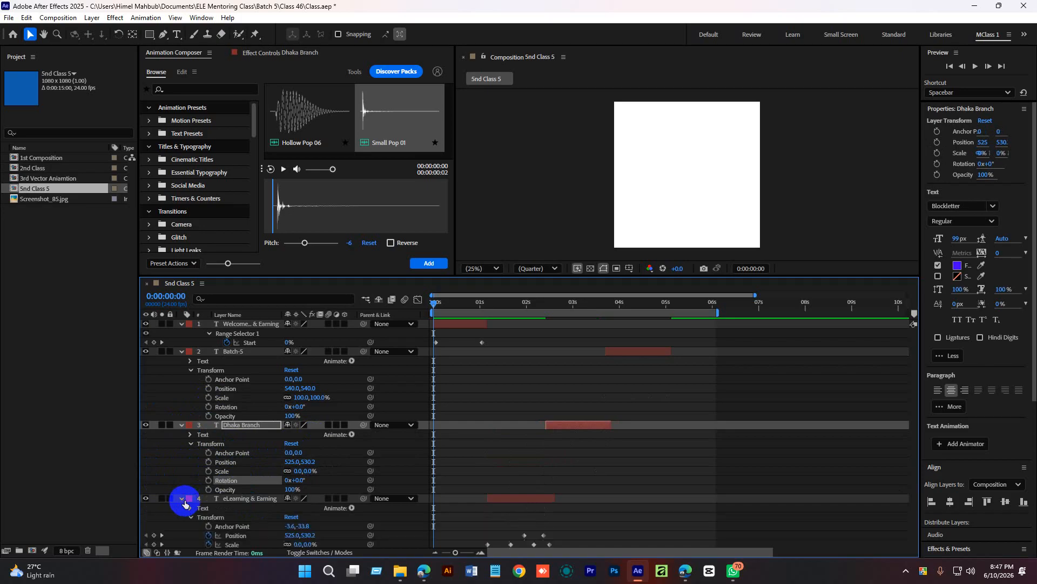
pyautogui.scroll(-1, 184, 499)
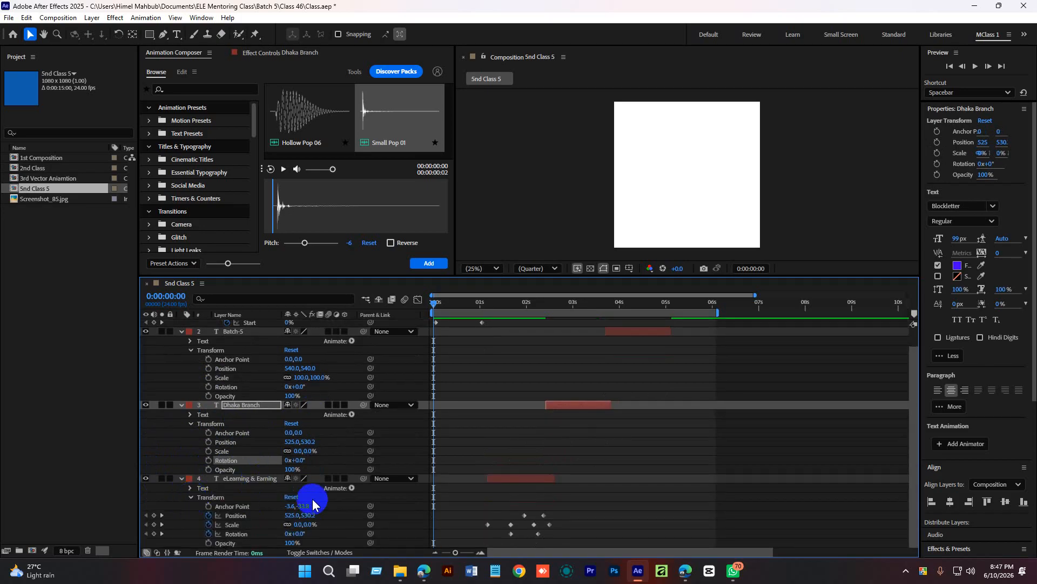
pyautogui.click(291, 496)
pyautogui.click(209, 515)
pyautogui.click(209, 525)
pyautogui.click(209, 534)
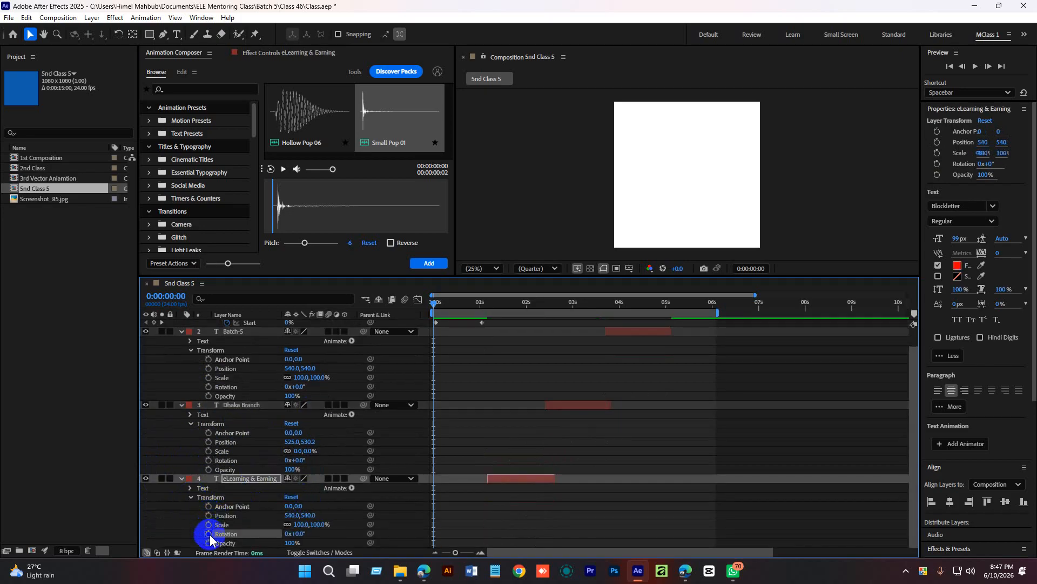
pyautogui.scroll(1, 248, 422)
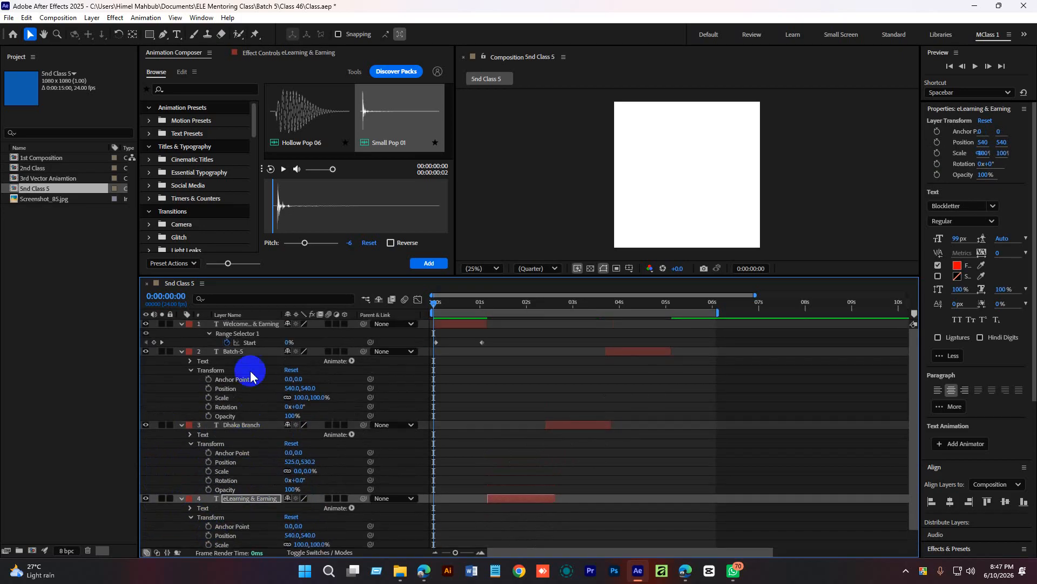
# Step: Delete Animator 1 from the Welcome text layer and reset the layer's transform
pyautogui.click(209, 334)
pyautogui.click(181, 324)
pyautogui.click(182, 325)
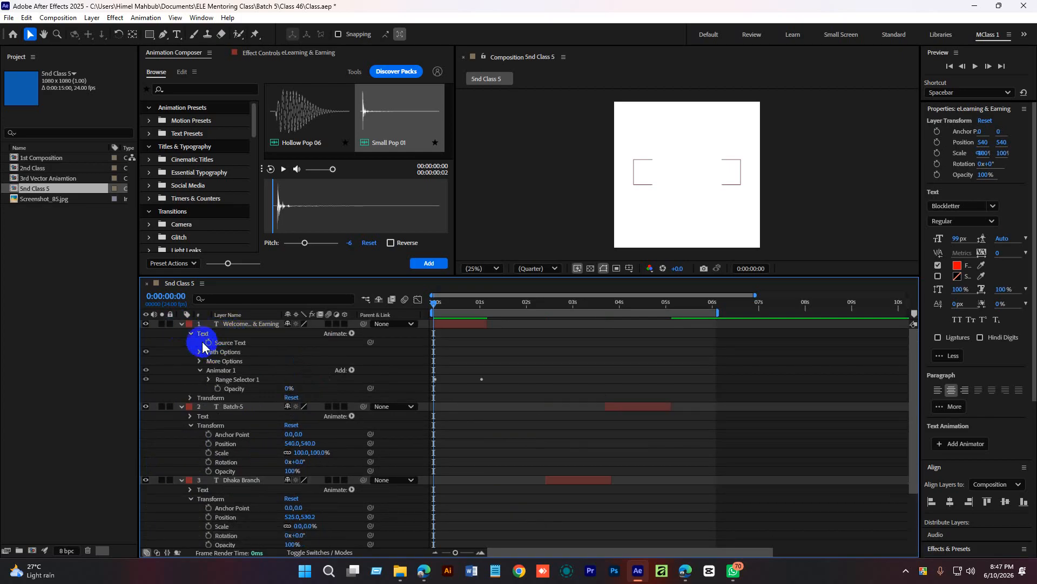
pyautogui.click(218, 369)
pyautogui.press('Delete')
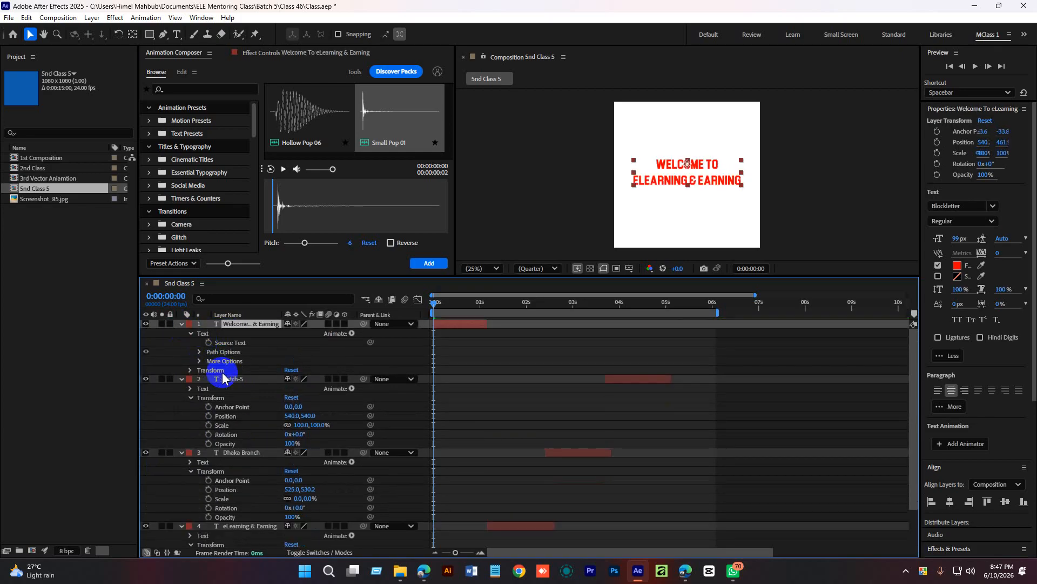
pyautogui.click(291, 369)
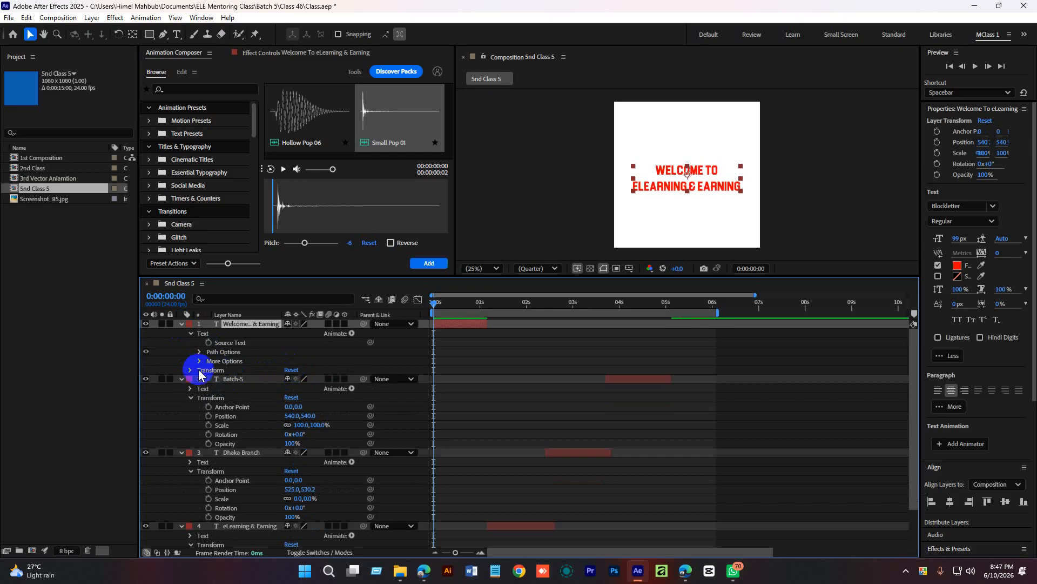
# Step: Collapse all layers and shift the eLearning & Earning, Dhaka Branch and Batch-5 bars to the timeline start, extending the Welcome bar to about 1.5 seconds
pyautogui.click(464, 365)
pyautogui.hotkey('ctrl', '`')
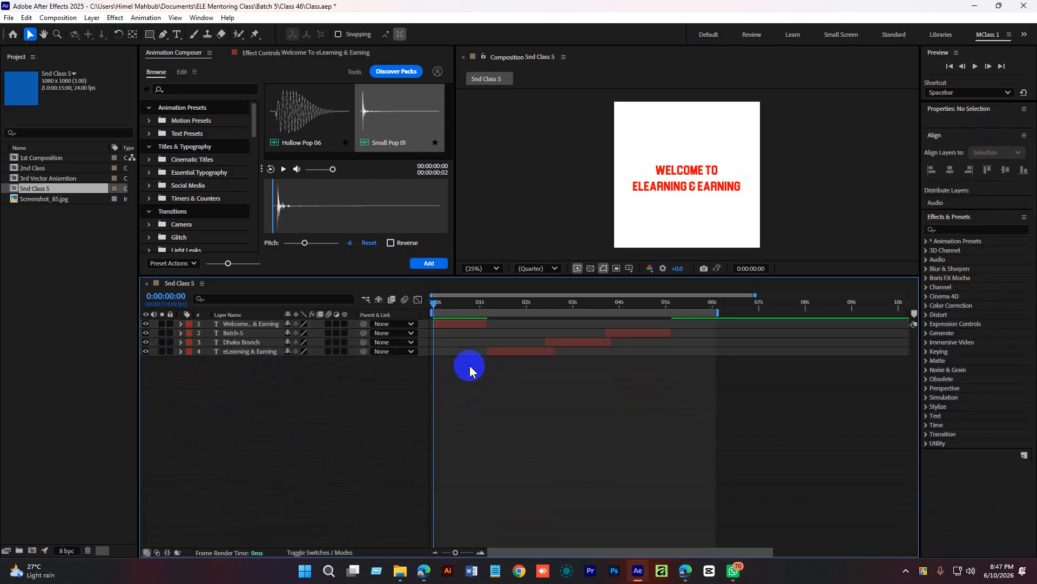
pyautogui.moveTo(514, 352); pyautogui.dragTo(461, 355)
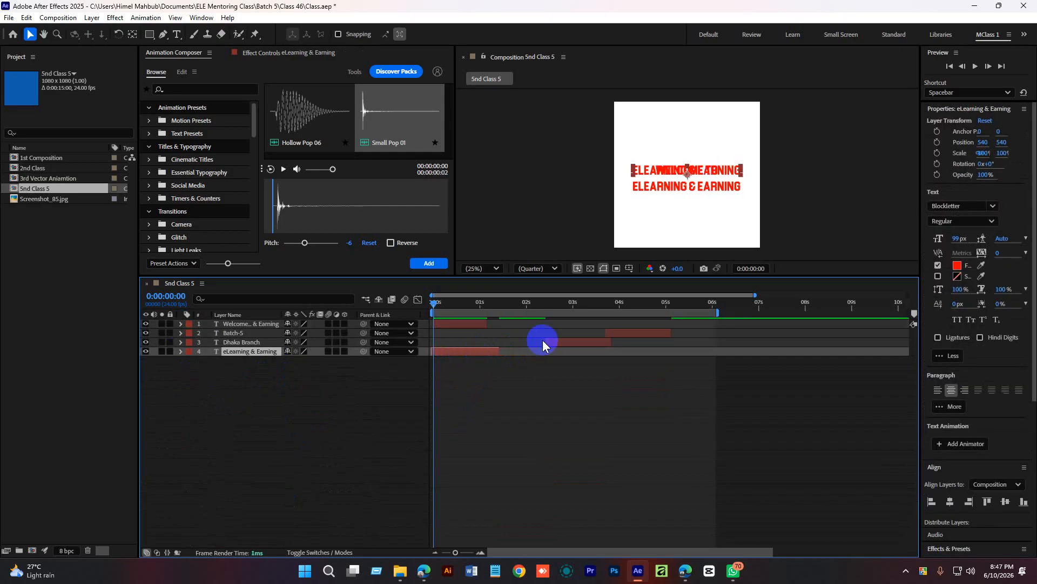
pyautogui.moveTo(576, 341); pyautogui.dragTo(455, 347)
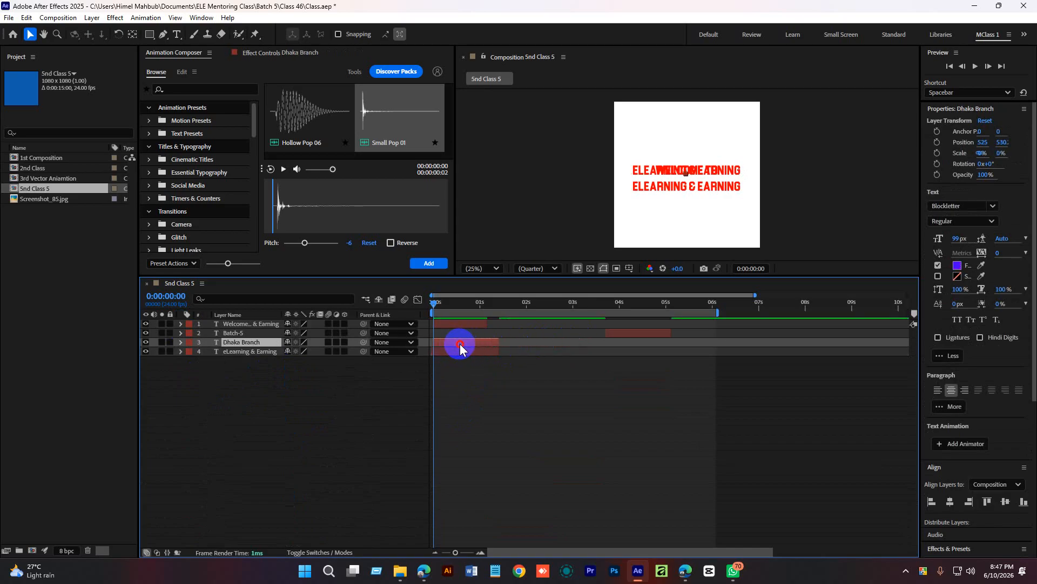
pyautogui.moveTo(617, 332); pyautogui.dragTo(481, 341)
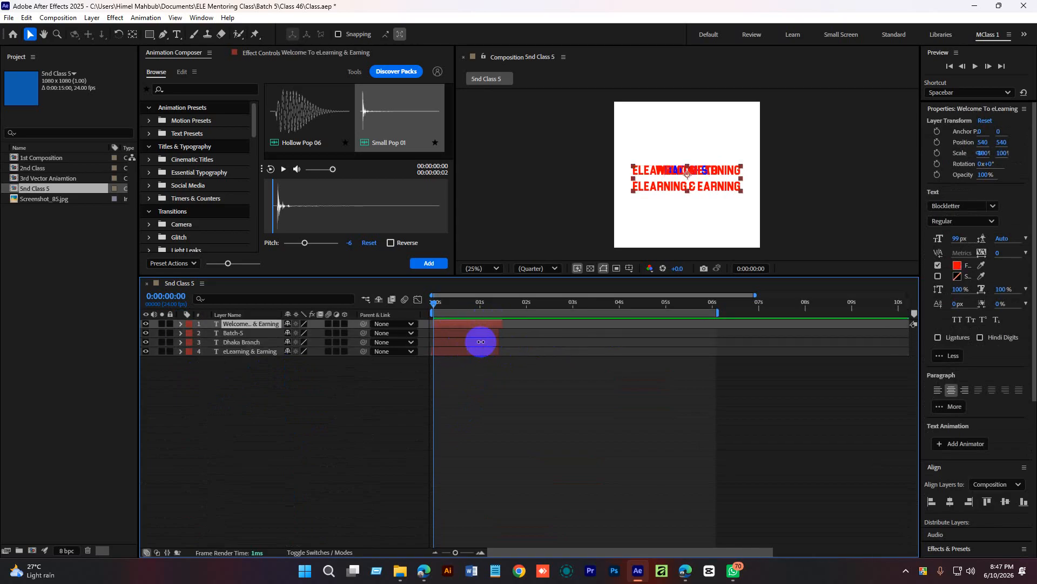
pyautogui.click(465, 354)
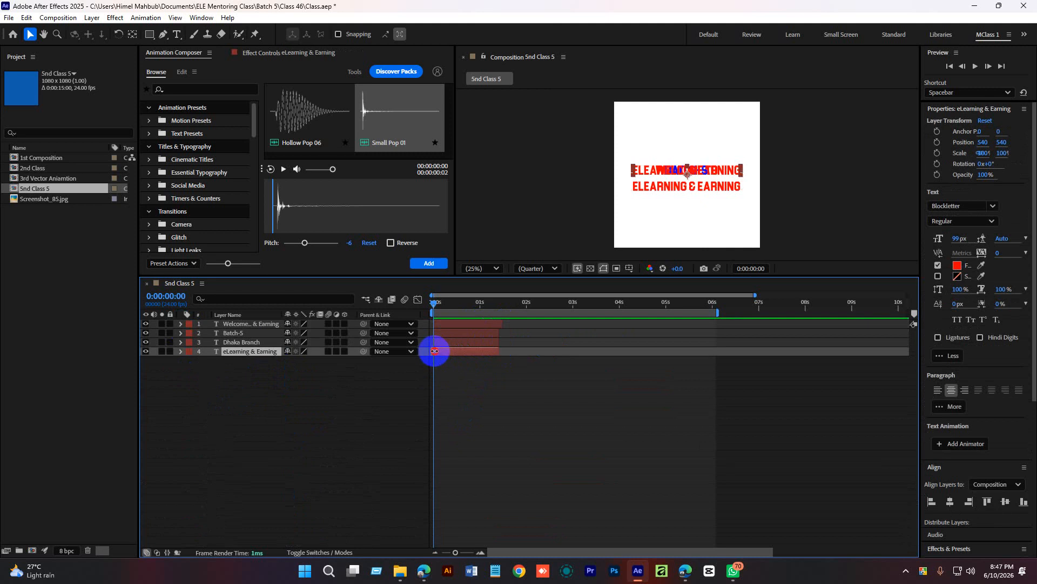
pyautogui.click(470, 372)
# Step: At frame 0:00:00:11, spread out the overlapping texts, with Welcome near the canvas top, eLearning & Earning in the middle and Batch-5 below
pyautogui.moveTo(436, 304); pyautogui.dragTo(455, 305)
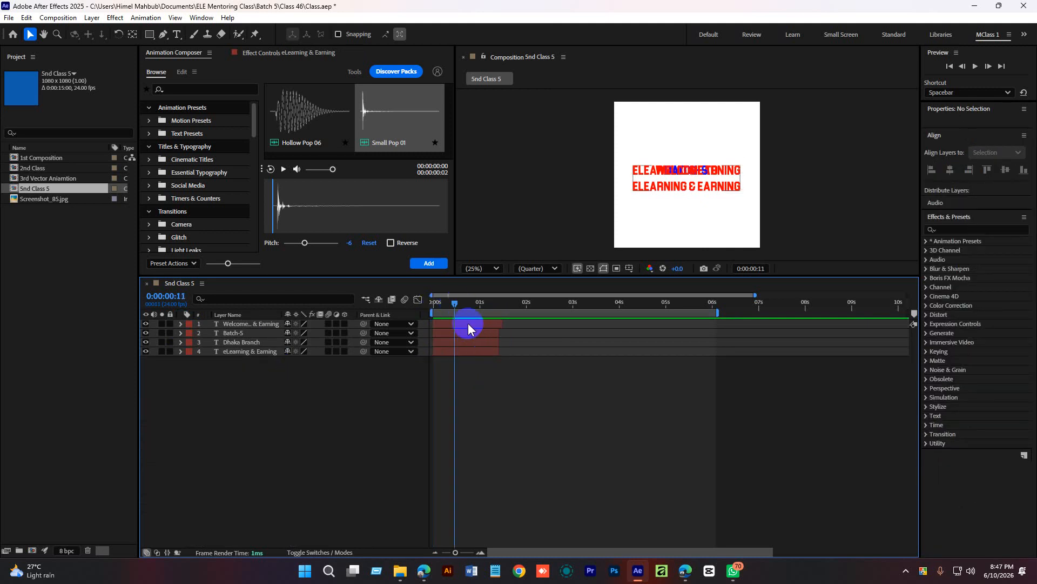
pyautogui.click(468, 324)
pyautogui.moveTo(639, 190); pyautogui.dragTo(668, 181)
pyautogui.click(669, 178)
# Step: Set the Dhaka Branch layer's scale to 100% and collapse its properties
pyautogui.click(456, 342)
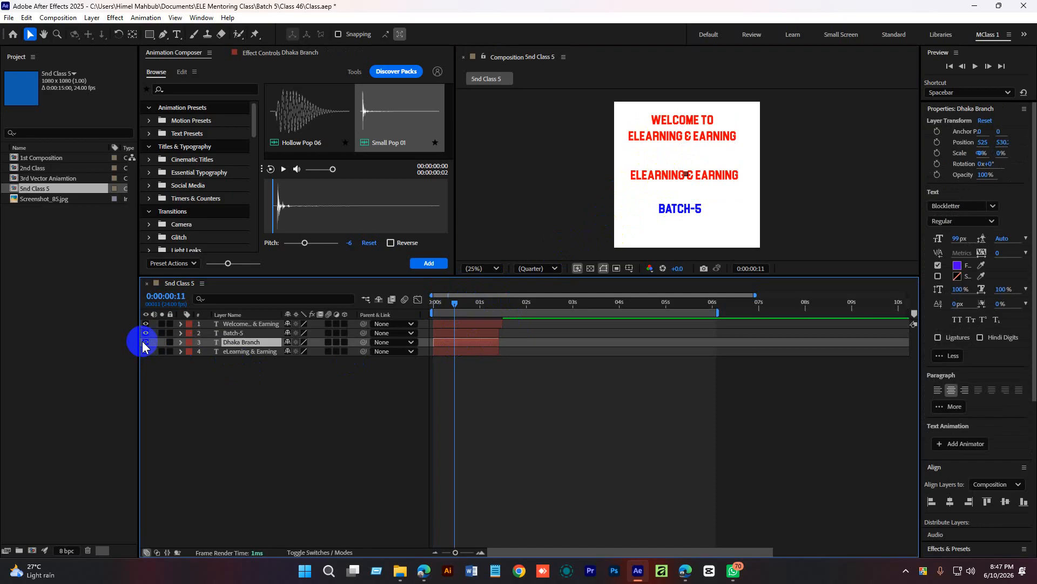
pyautogui.click(500, 306)
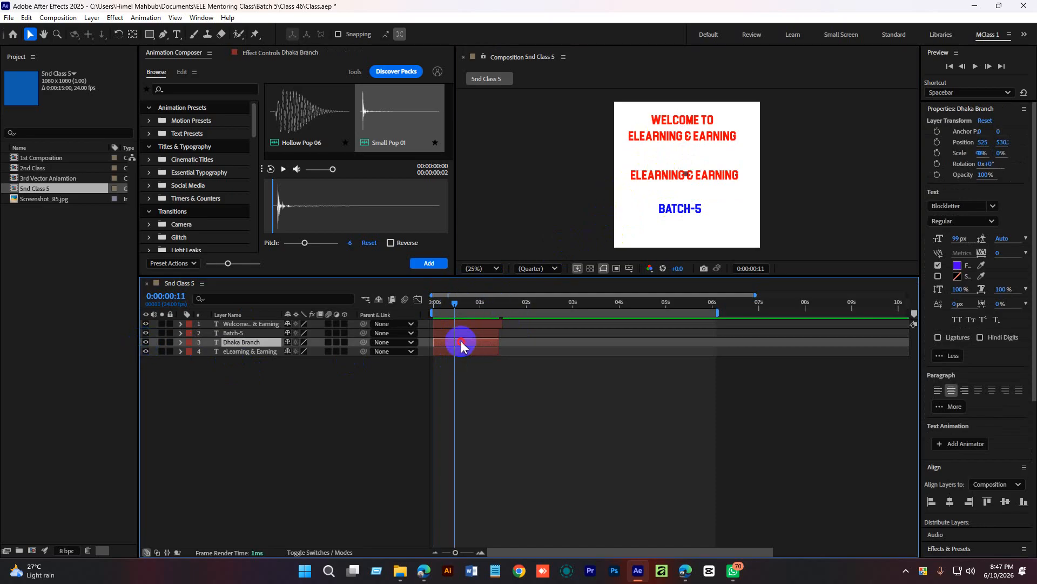
pyautogui.moveTo(453, 304)
pyautogui.mouseDown()
pyautogui.moveTo(482, 309)
pyautogui.moveTo(449, 305)
pyautogui.mouseUp()
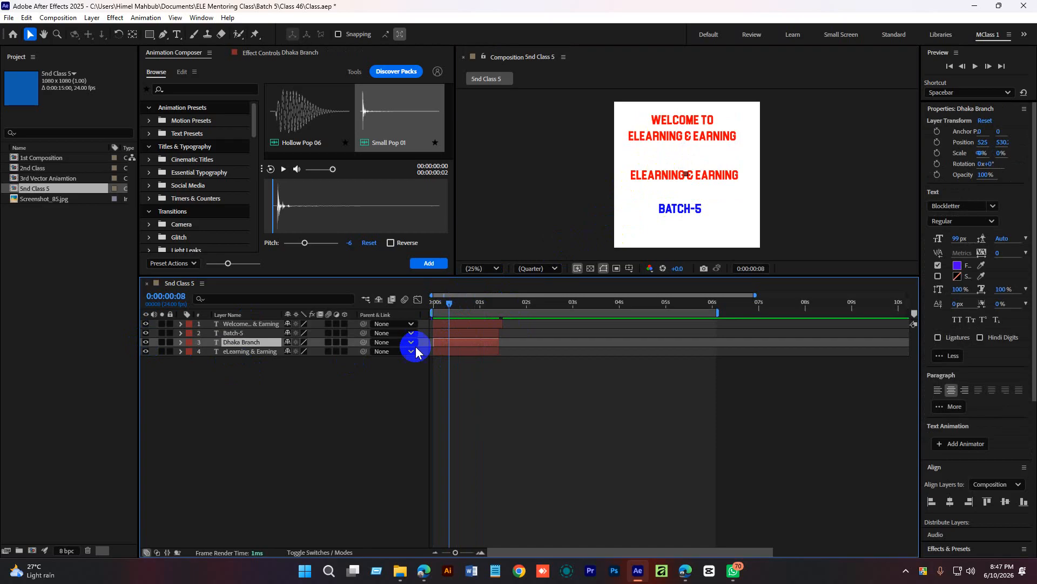
pyautogui.press('s')
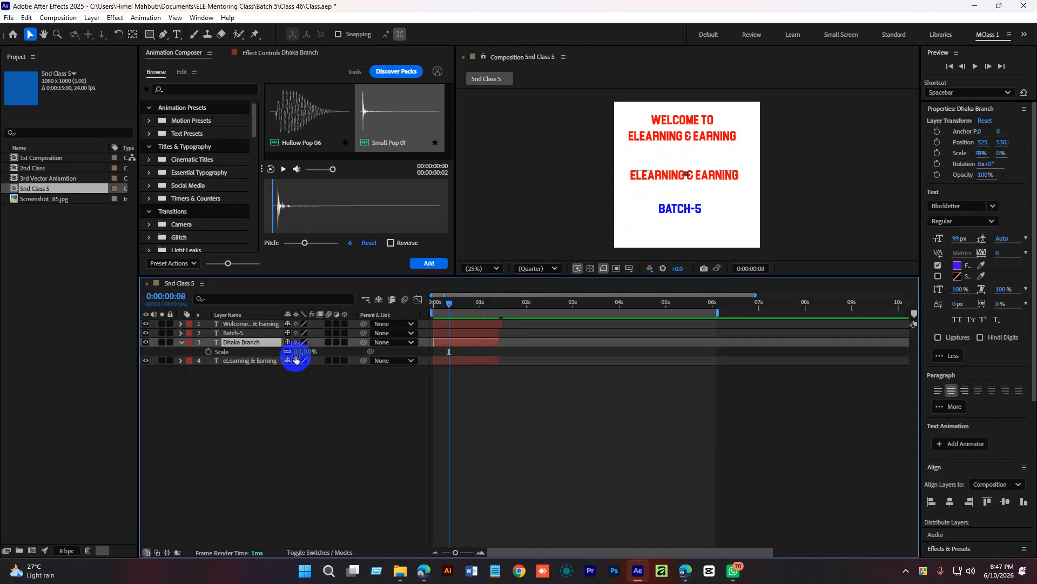
pyautogui.write('100')
pyautogui.press('Return')
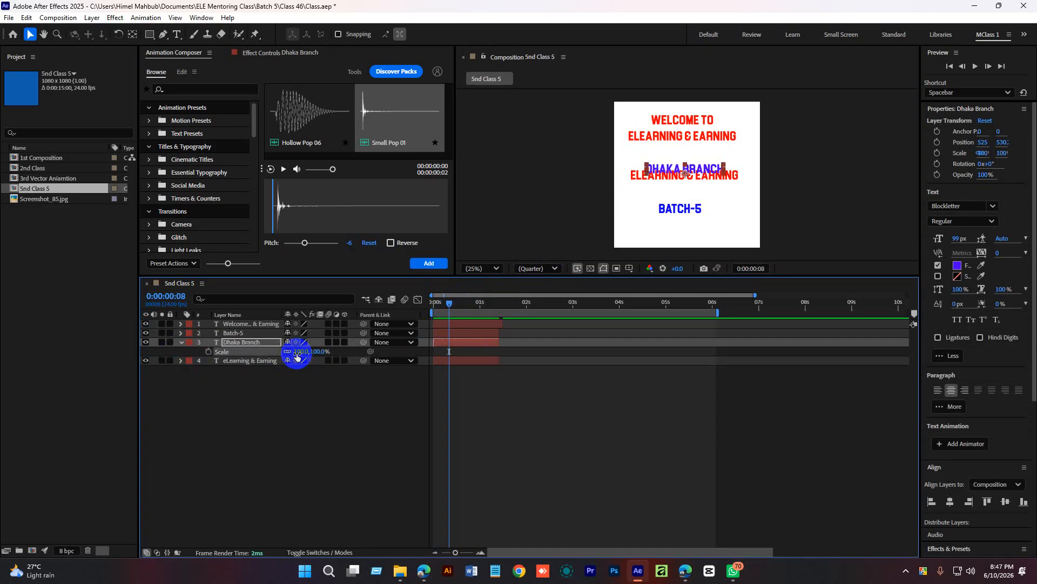
pyautogui.click(346, 466)
pyautogui.click(181, 342)
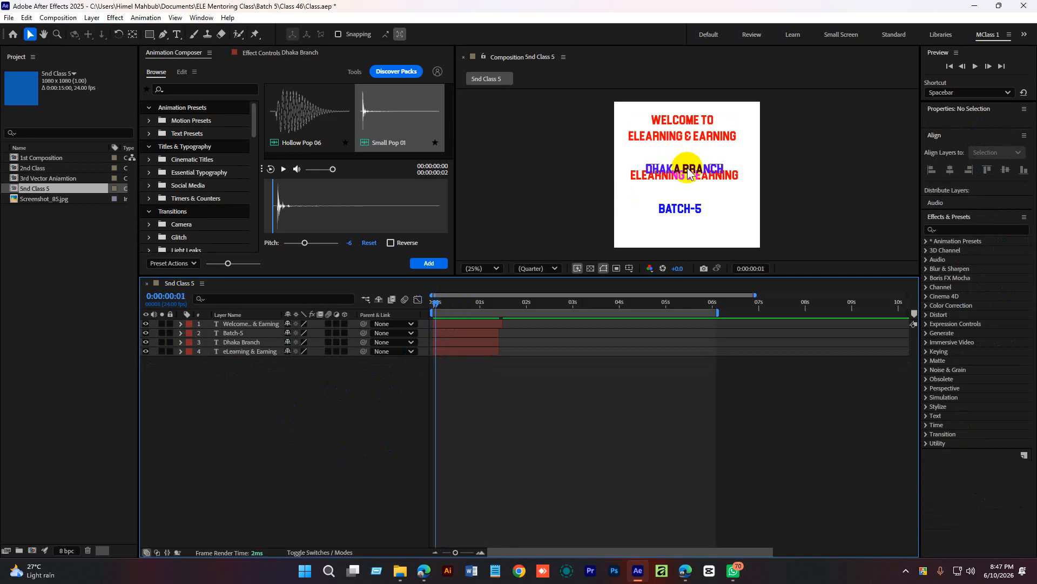
# Step: Place the Dhaka Branch text below Batch-5 and lower the Welcome text to just above the eLearning & Earning line
pyautogui.moveTo(682, 170); pyautogui.dragTo(684, 231)
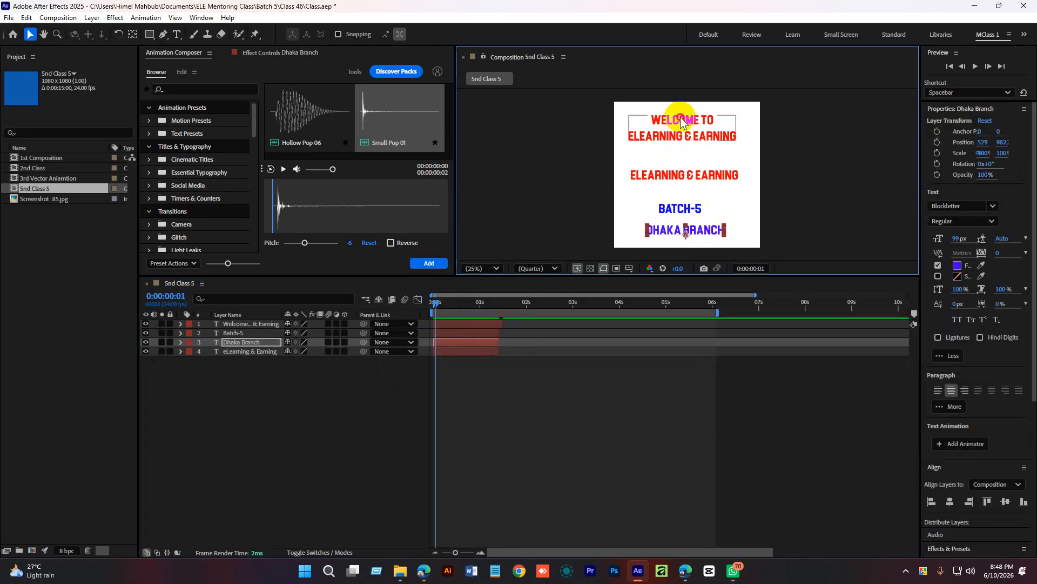
pyautogui.moveTo(693, 138); pyautogui.dragTo(691, 159)
pyautogui.click(686, 177)
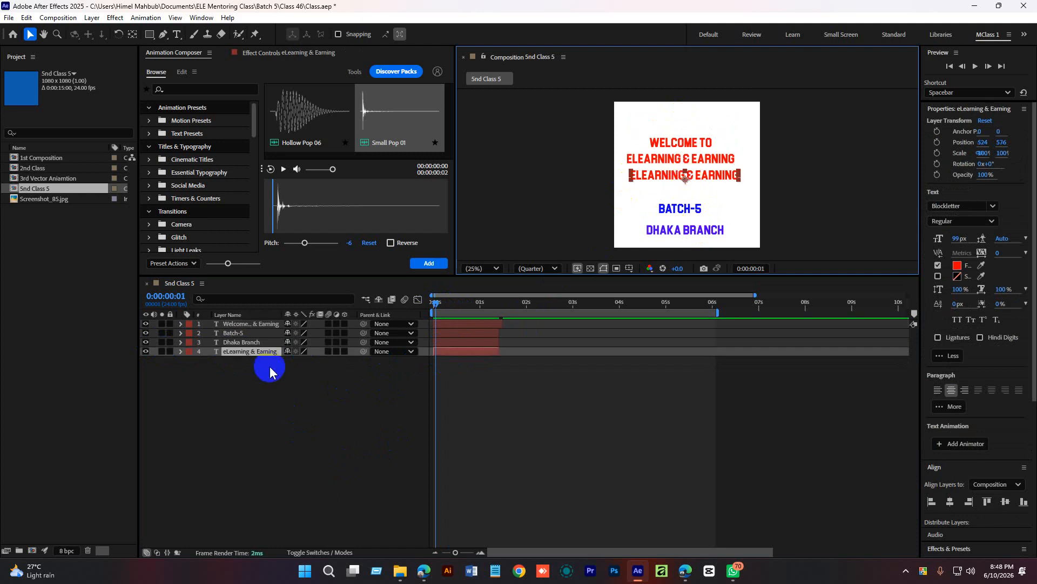
# Step: Hide the eLearning & Earning, Dhaka Branch and Batch-5 layers and move the Welcome text to about the canvas centre
pyautogui.click(146, 351)
pyautogui.click(146, 342)
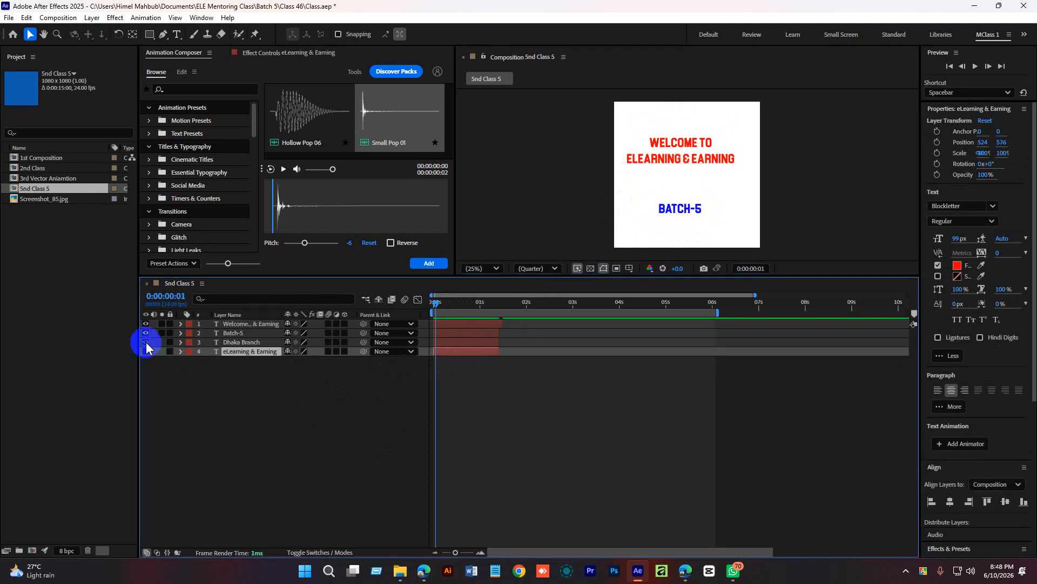
pyautogui.click(146, 333)
pyautogui.moveTo(675, 154); pyautogui.dragTo(686, 189)
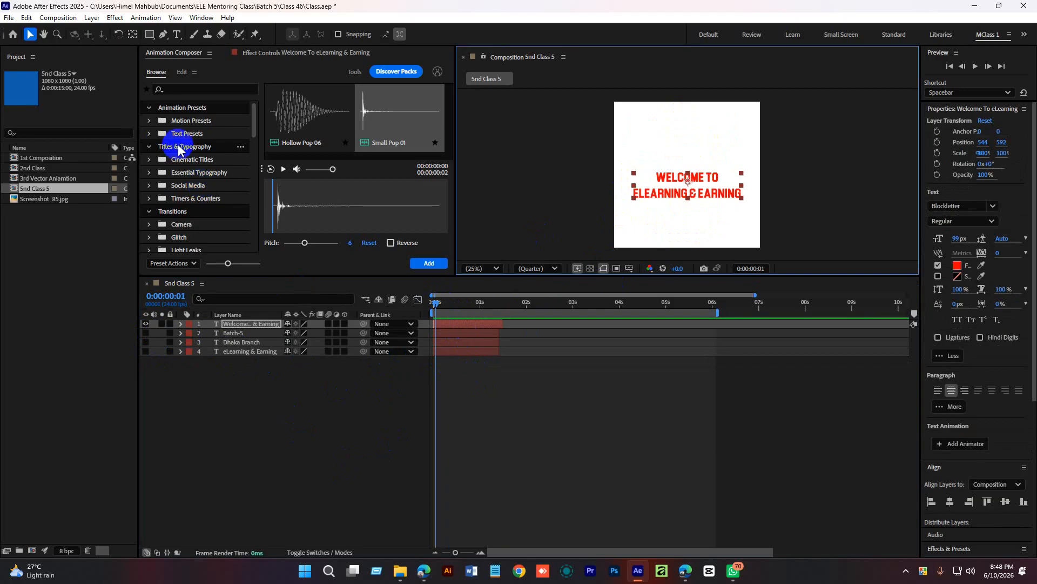
# Step: Apply the Bottom variant of the first Ease Position text preset to the Welcome layer as an In animation from the first frame
pyautogui.click(198, 134)
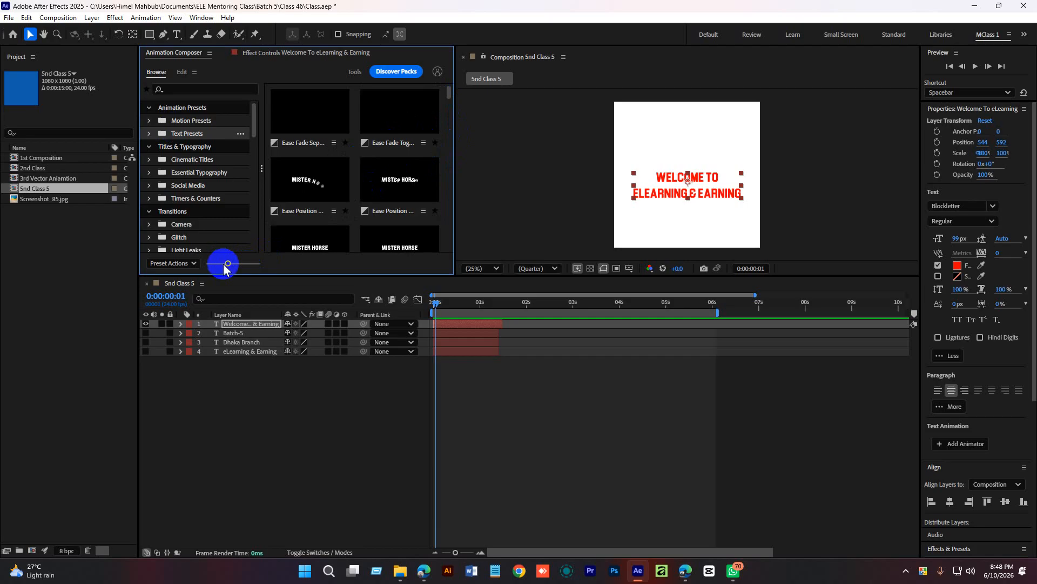
pyautogui.moveTo(226, 264); pyautogui.dragTo(217, 263)
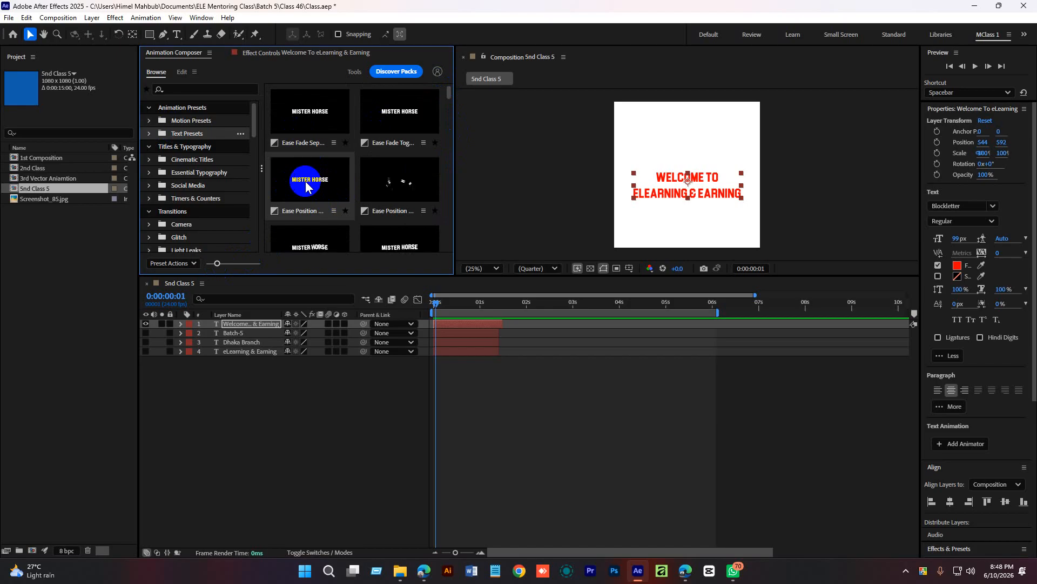
pyautogui.moveTo(309, 184)
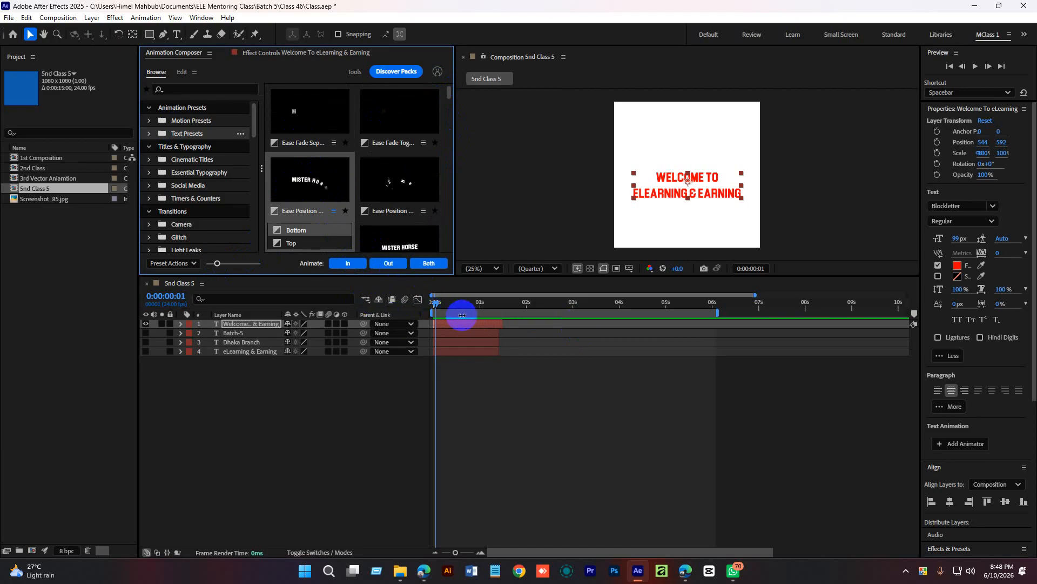
pyautogui.click(478, 306)
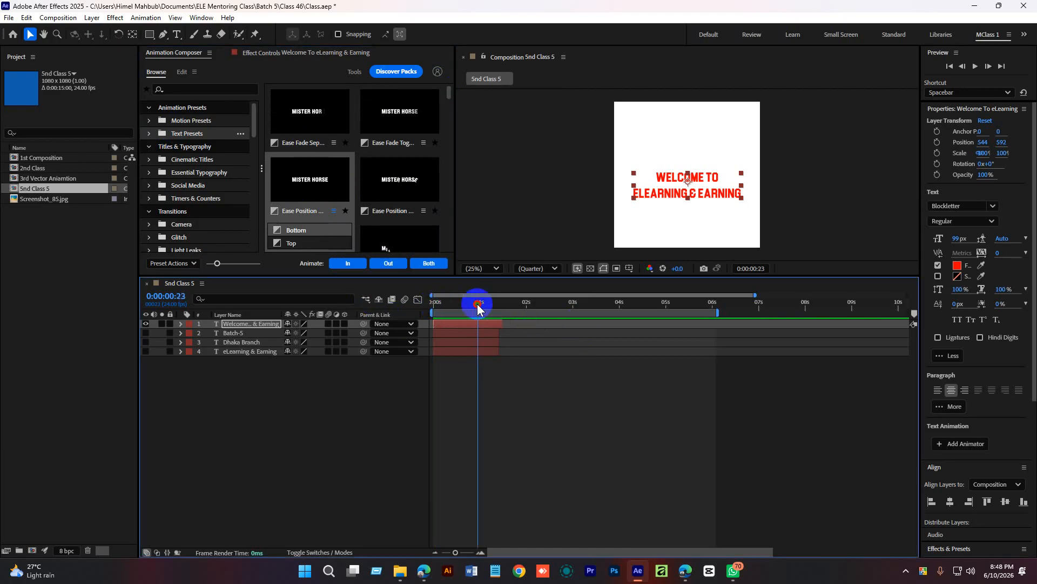
pyautogui.press('Home')
pyautogui.click(355, 268)
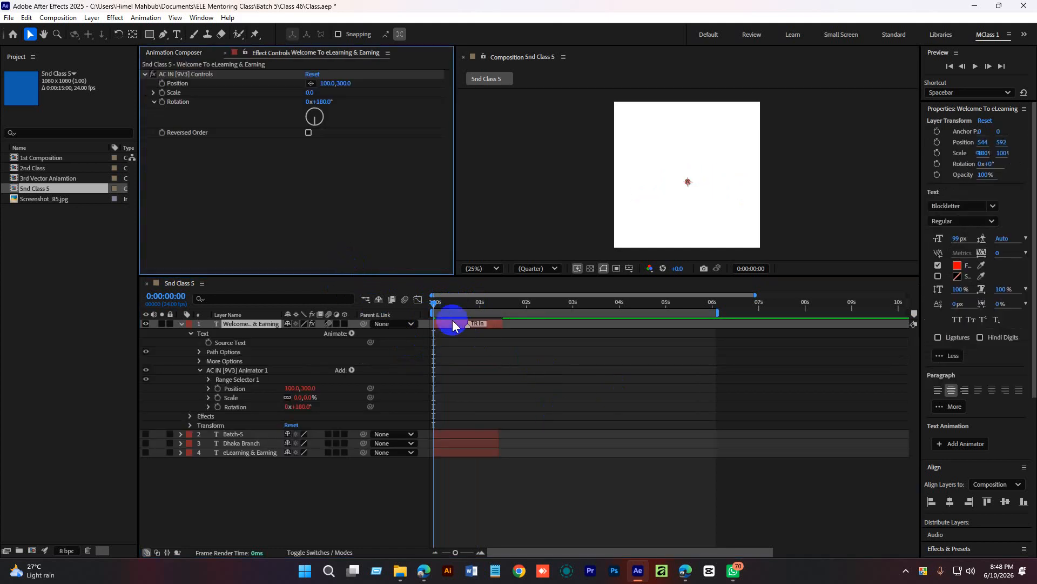
# Step: Scrub from the first frame to 0:00:01:07 to preview the Welcome text's In animation
pyautogui.moveTo(436, 304); pyautogui.dragTo(494, 315)
pyautogui.click(475, 327)
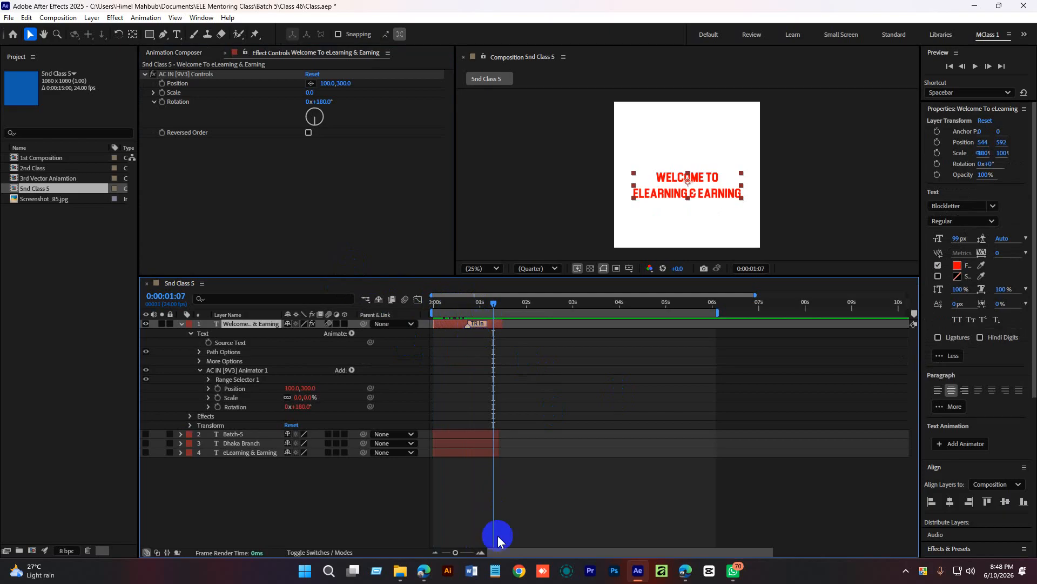
# Step: Extend the end of the Welcome layer to about 0:00:03:06 and play its In animation from the first frame
pyautogui.moveTo(456, 552); pyautogui.dragTo(466, 555)
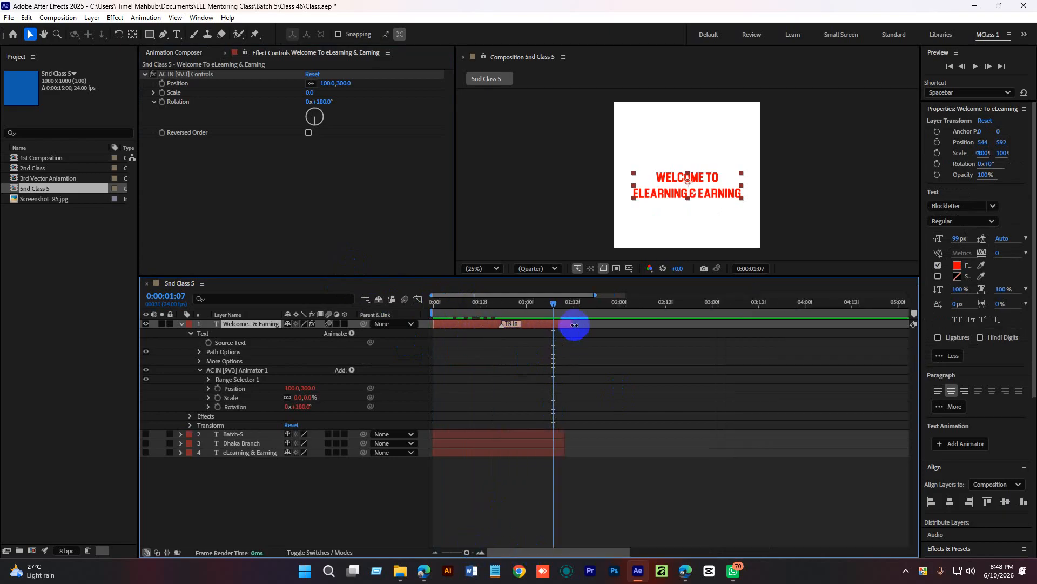
pyautogui.moveTo(571, 324); pyautogui.dragTo(736, 324)
pyautogui.moveTo(556, 302); pyautogui.dragTo(425, 318)
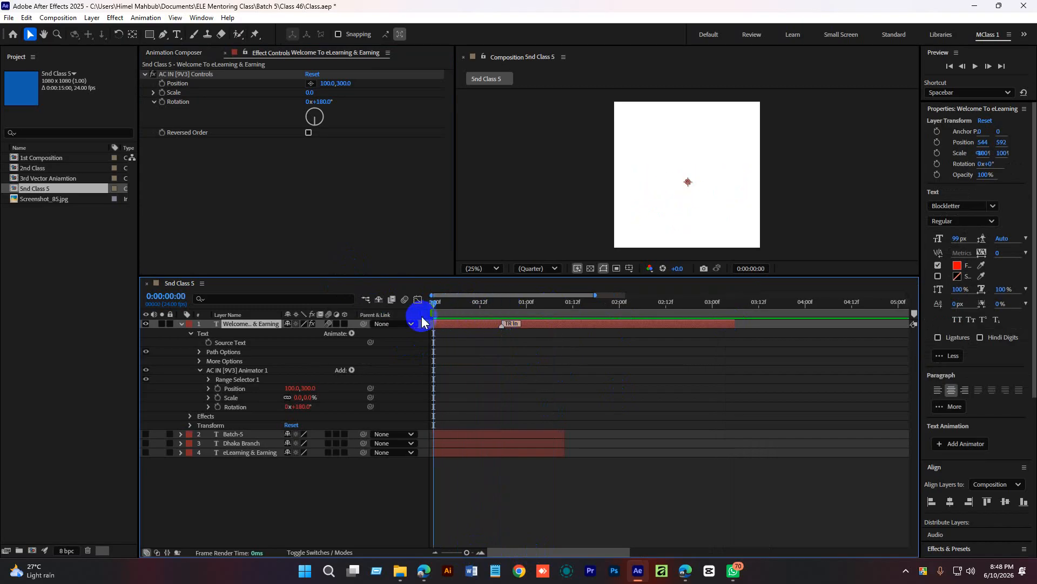
pyautogui.press('space')
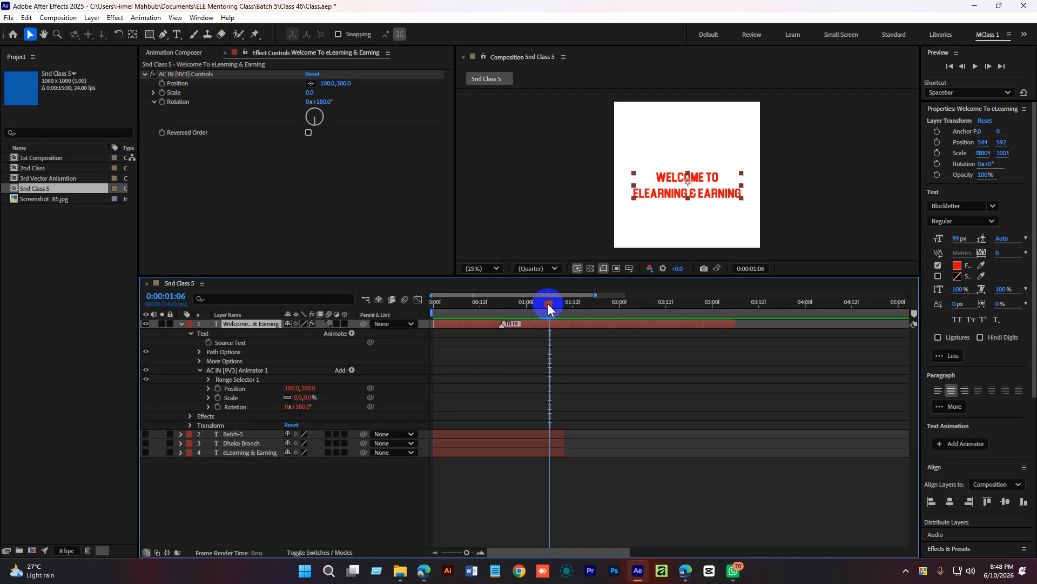
# Step: Lengthen the Welcome text's In animation by moving its TR In marker to 0:00:02:00, and preview it from the first frame
pyautogui.moveTo(548, 306); pyautogui.dragTo(500, 326)
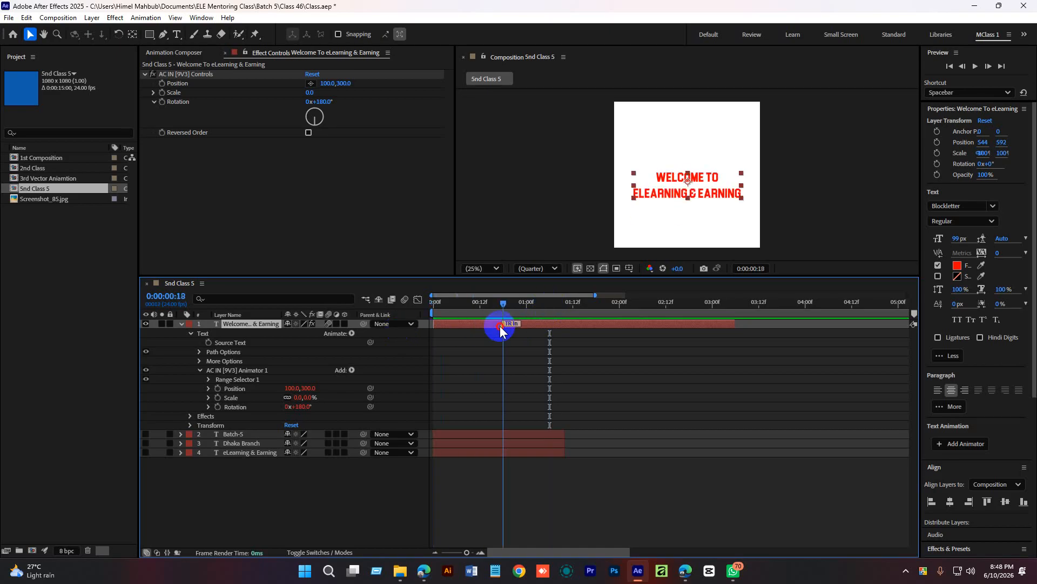
pyautogui.moveTo(502, 304)
pyautogui.mouseDown()
pyautogui.moveTo(656, 303)
pyautogui.moveTo(618, 303)
pyautogui.mouseUp()
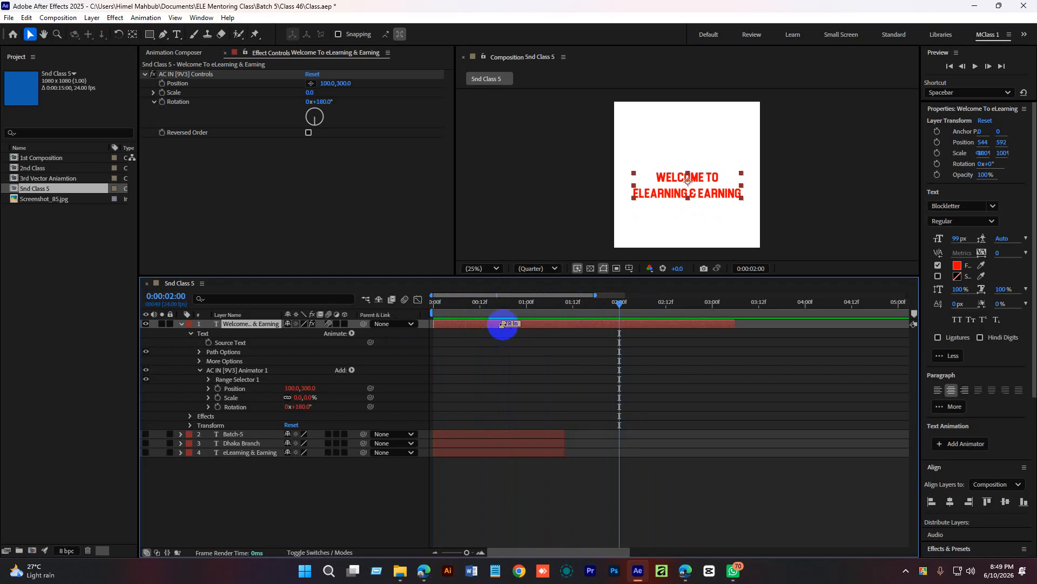
pyautogui.moveTo(502, 325)
pyautogui.mouseDown()
pyautogui.moveTo(619, 323)
pyautogui.moveTo(521, 319)
pyautogui.moveTo(428, 378)
pyautogui.mouseUp()
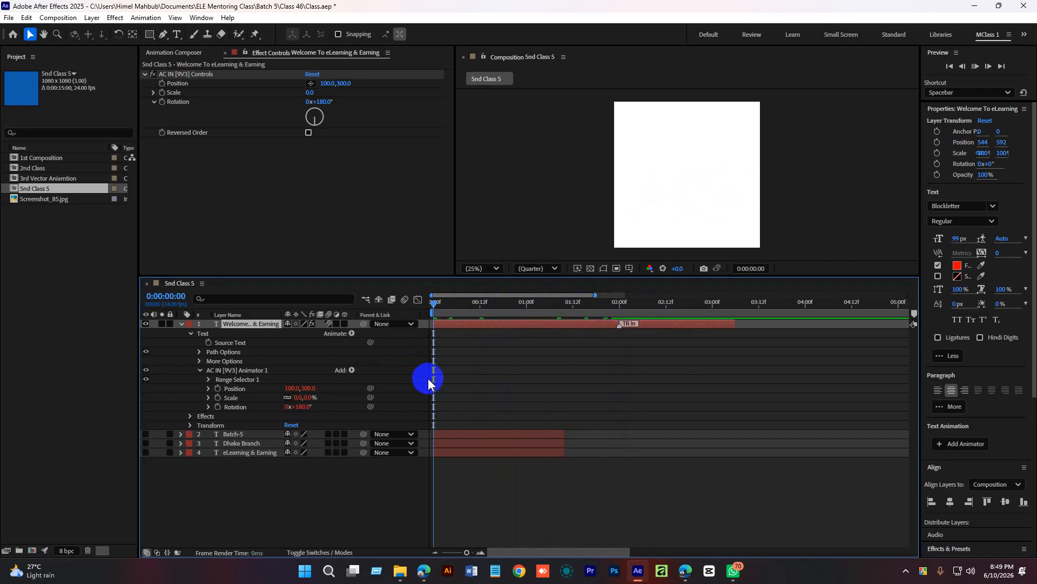
pyautogui.press('space')
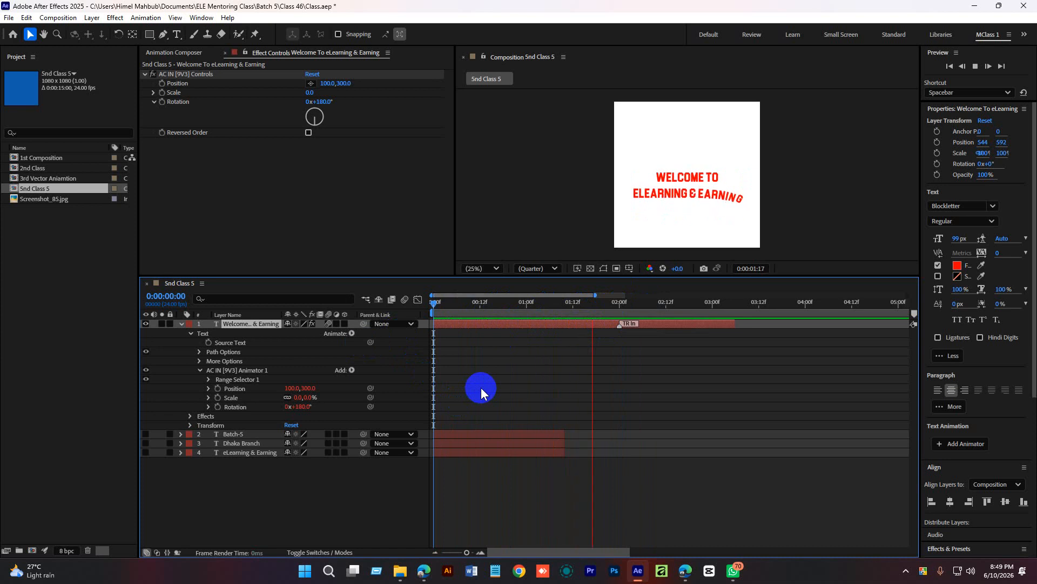
pyautogui.moveTo(620, 303); pyautogui.dragTo(611, 334)
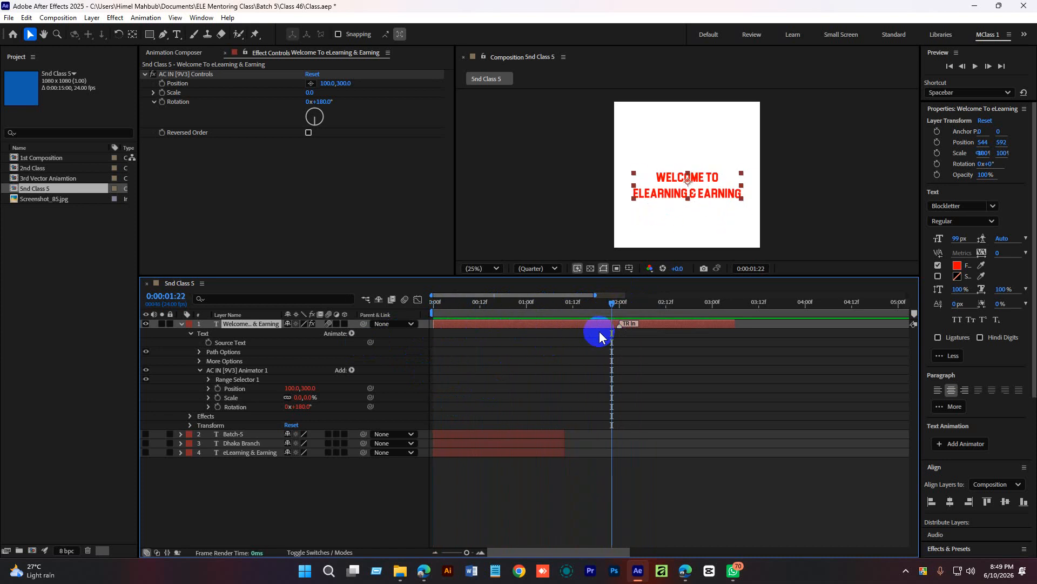
# Step: Move the Welcome layer's TR In marker to 0:00:01:12 and replay the animation from the first frame
pyautogui.moveTo(612, 303); pyautogui.dragTo(564, 315)
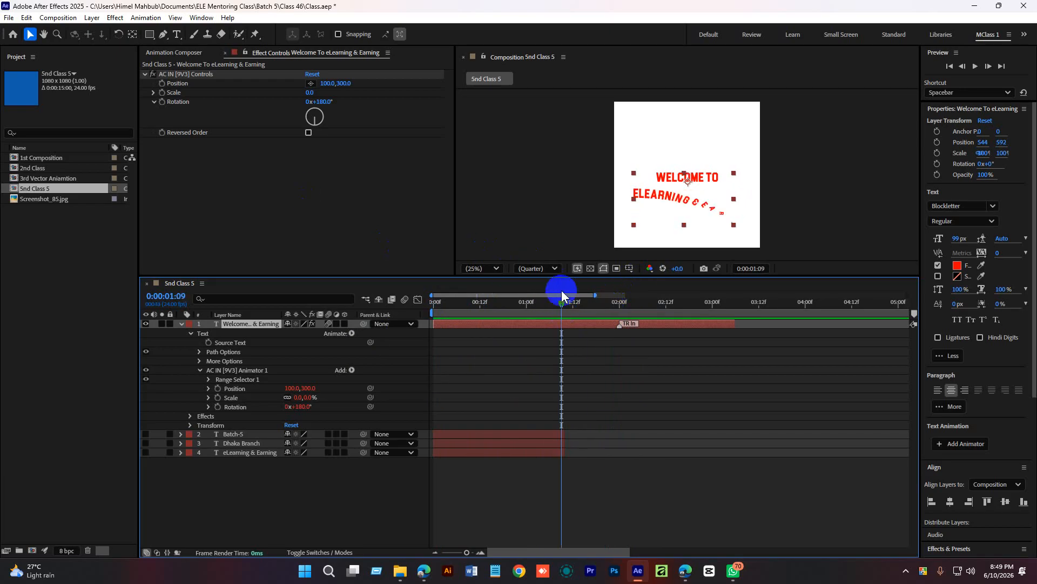
pyautogui.moveTo(562, 306); pyautogui.dragTo(573, 324)
pyautogui.press('Home')
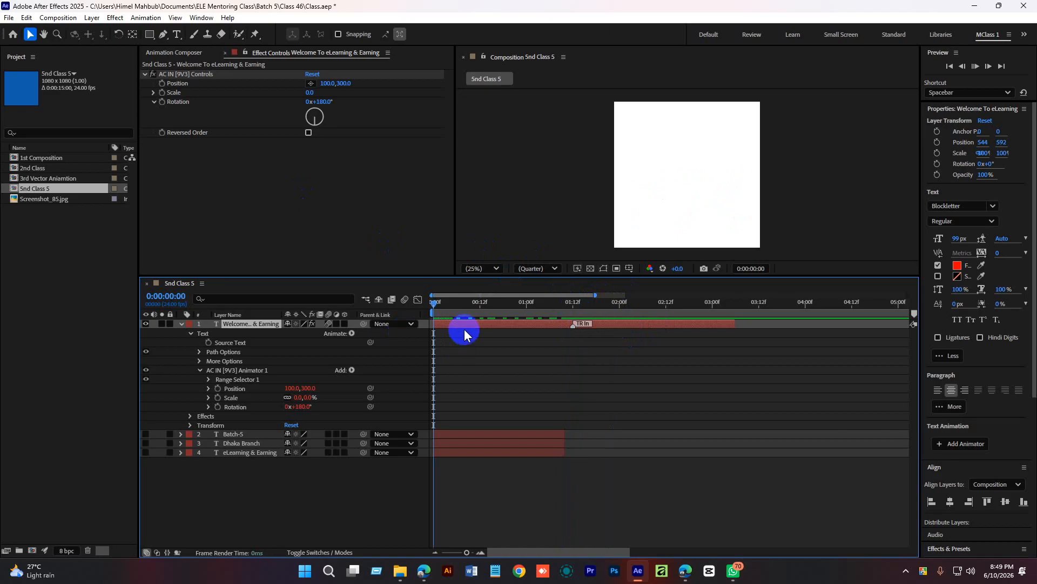
pyautogui.press('space')
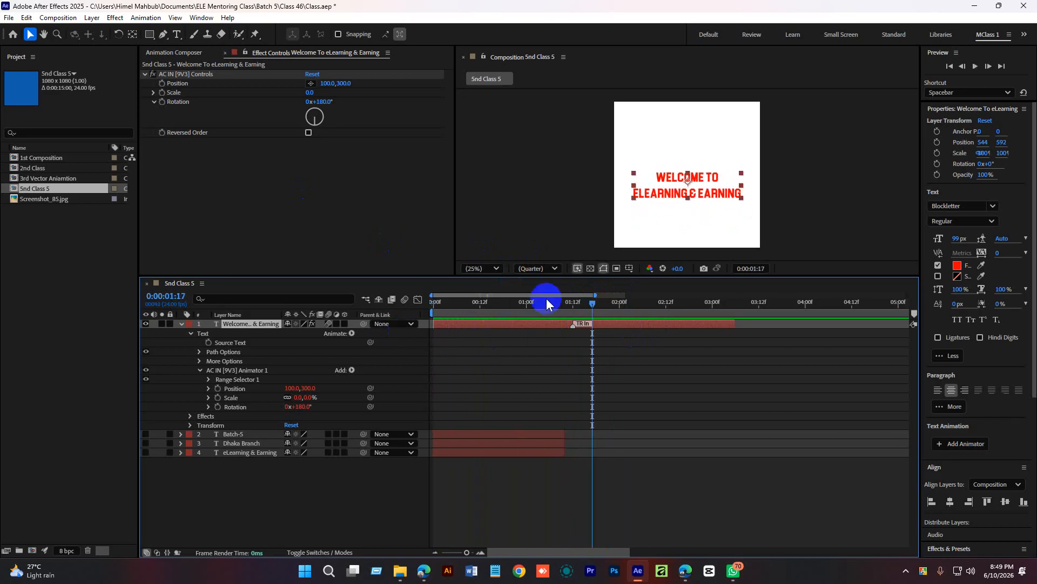
pyautogui.moveTo(591, 301); pyautogui.dragTo(574, 301)
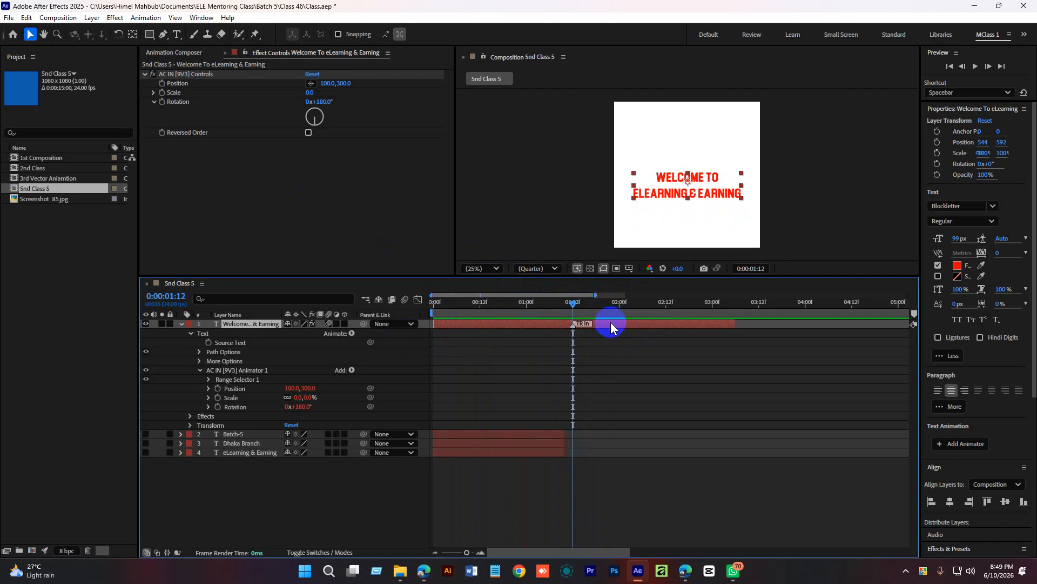
pyautogui.moveTo(574, 301); pyautogui.dragTo(348, 351)
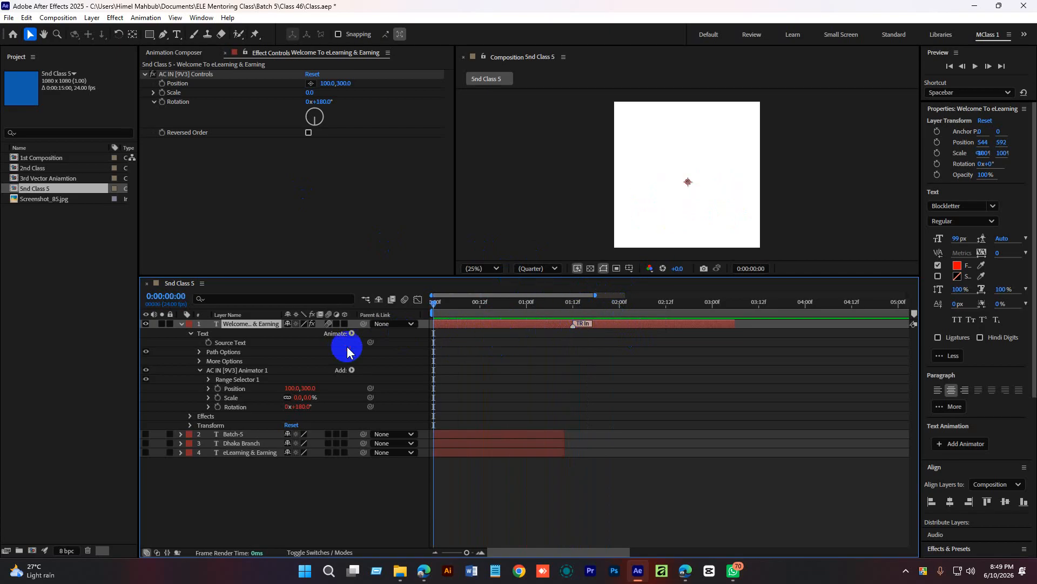
pyautogui.press('space')
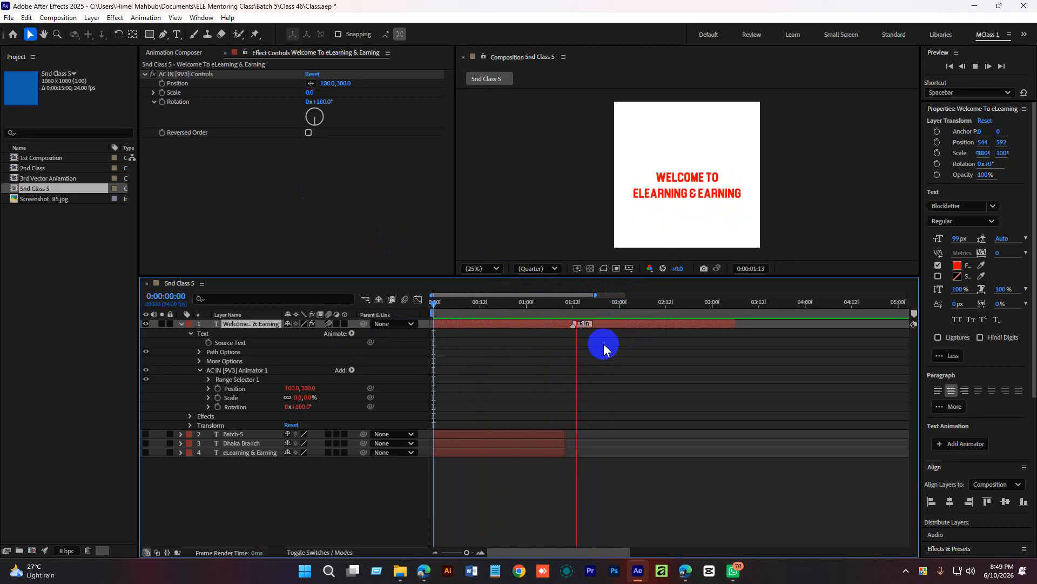
# Step: Place the Dhaka Branch layer above Batch-5 and shift its clip to start at 0:00:01:12
pyautogui.click(589, 302)
pyautogui.moveTo(576, 306); pyautogui.dragTo(572, 307)
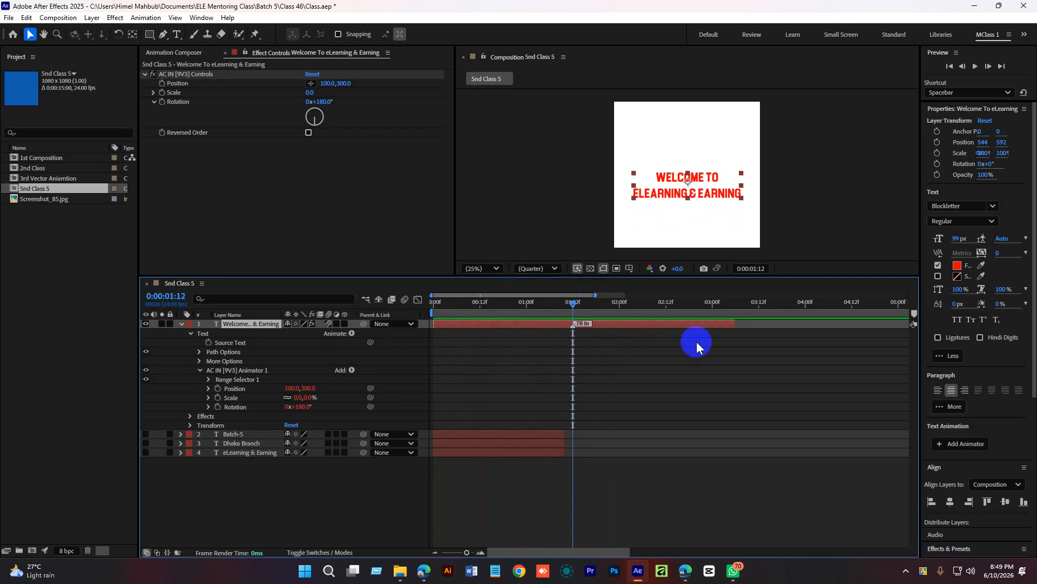
pyautogui.click(497, 431)
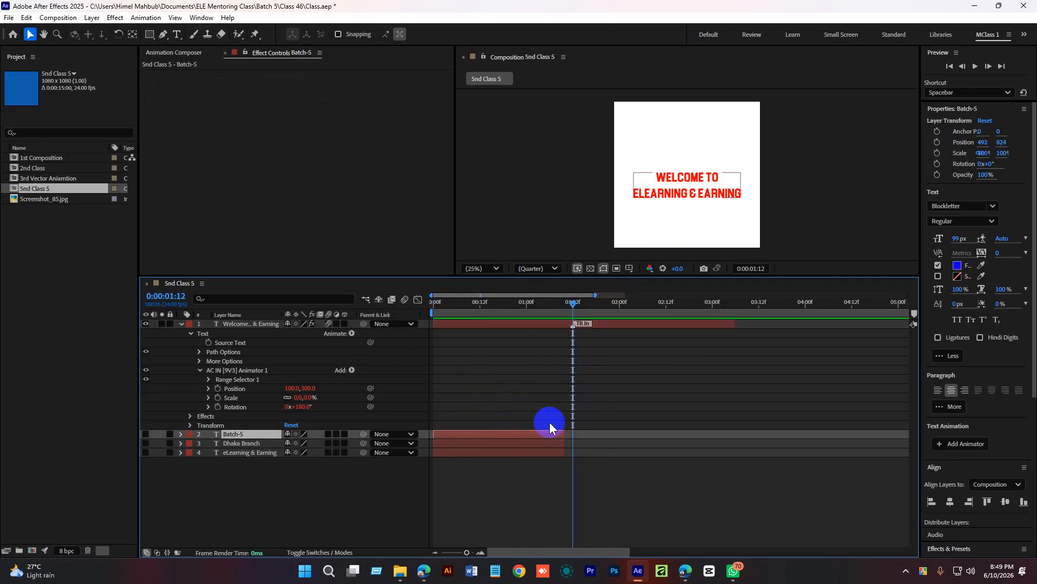
pyautogui.moveTo(446, 437)
pyautogui.mouseDown()
pyautogui.moveTo(620, 436)
pyautogui.moveTo(444, 440)
pyautogui.mouseUp()
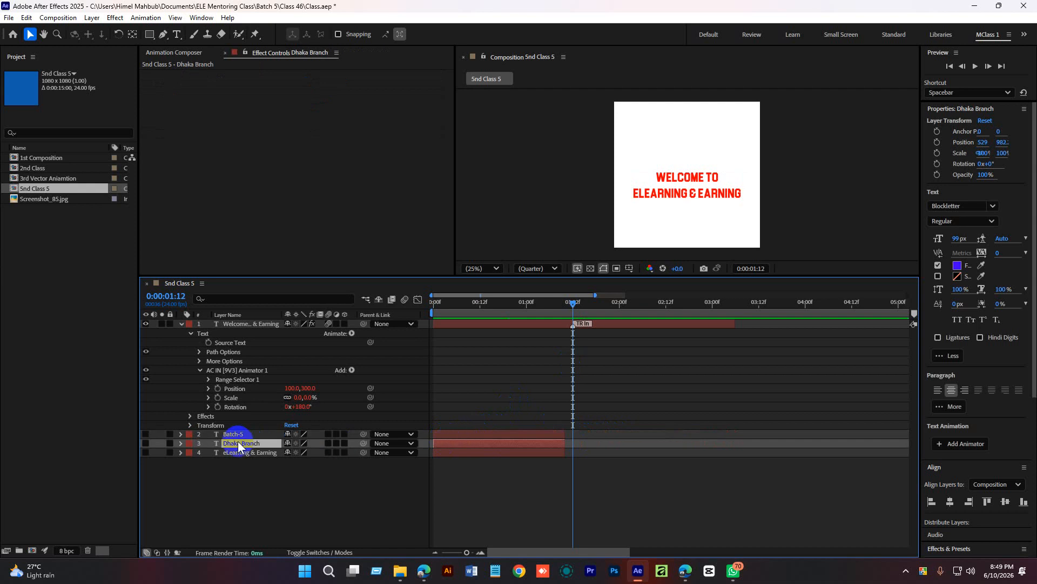
pyautogui.moveTo(233, 442); pyautogui.dragTo(234, 431)
pyautogui.moveTo(467, 440); pyautogui.dragTo(601, 439)
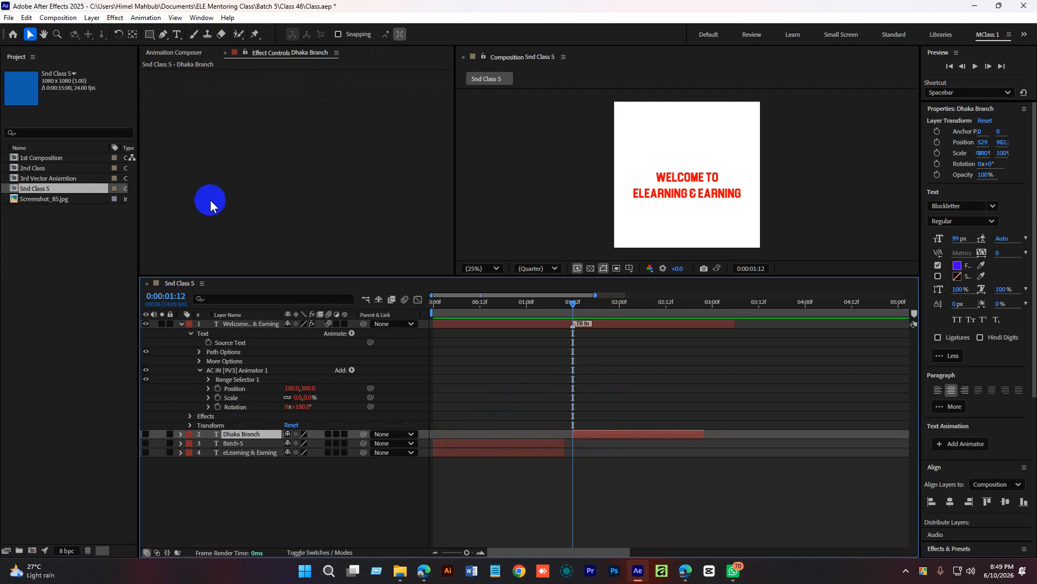
# Step: Apply the first Ease Fade text preset to the Dhaka Branch layer as an In animation at 0:00:01:12
pyautogui.click(177, 52)
pyautogui.moveTo(448, 92); pyautogui.dragTo(447, 99)
pyautogui.scroll(3, 414, 189)
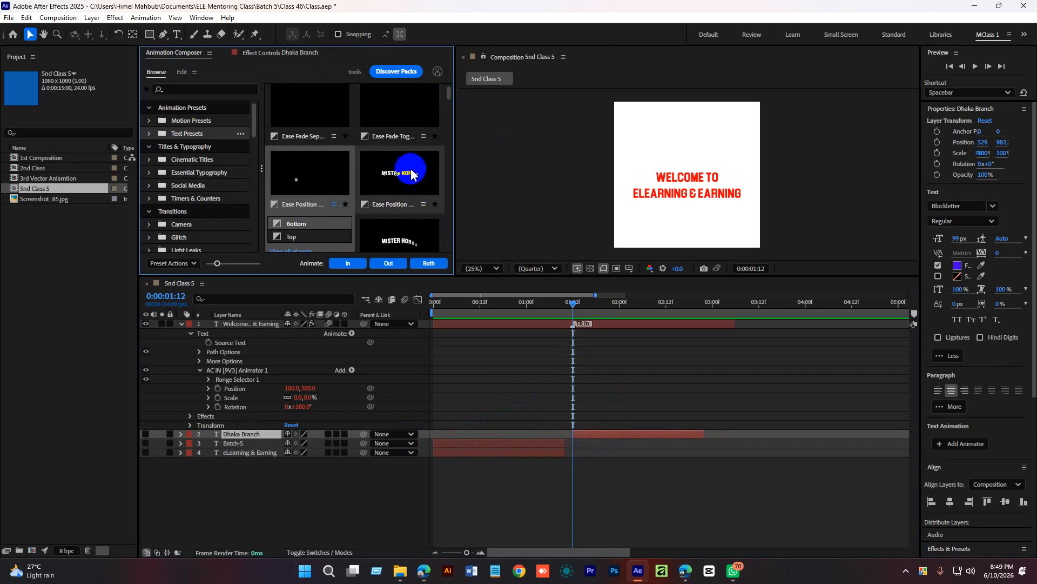
pyautogui.scroll(-3, 416, 176)
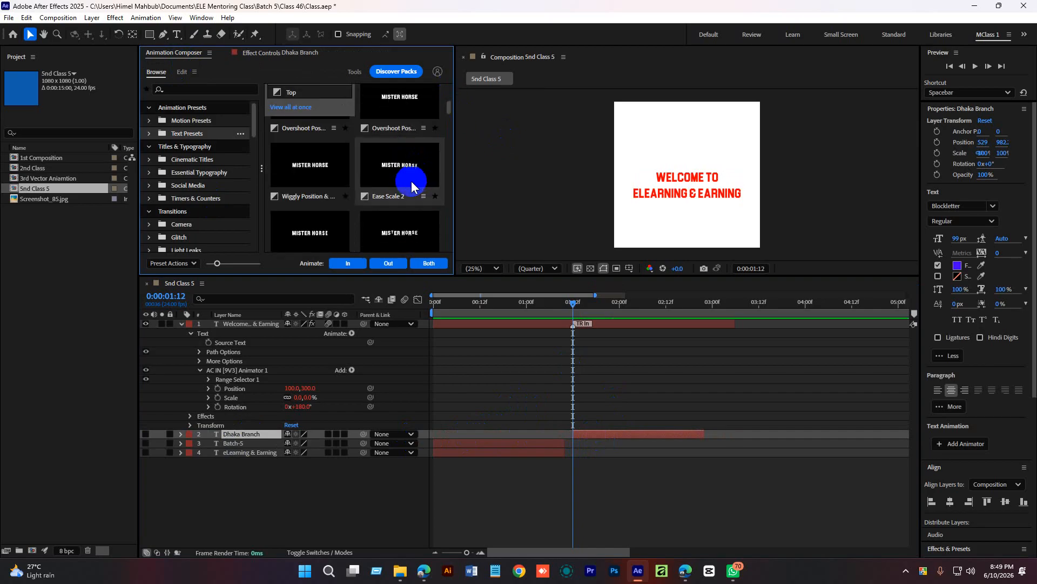
pyautogui.scroll(-2, 322, 202)
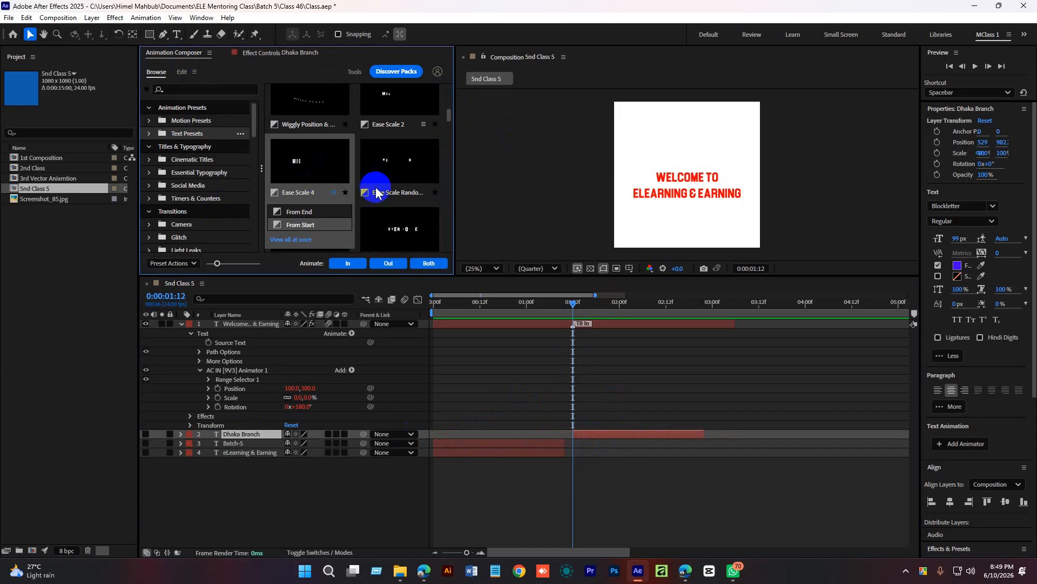
pyautogui.scroll(-3, 396, 187)
pyautogui.click(311, 125)
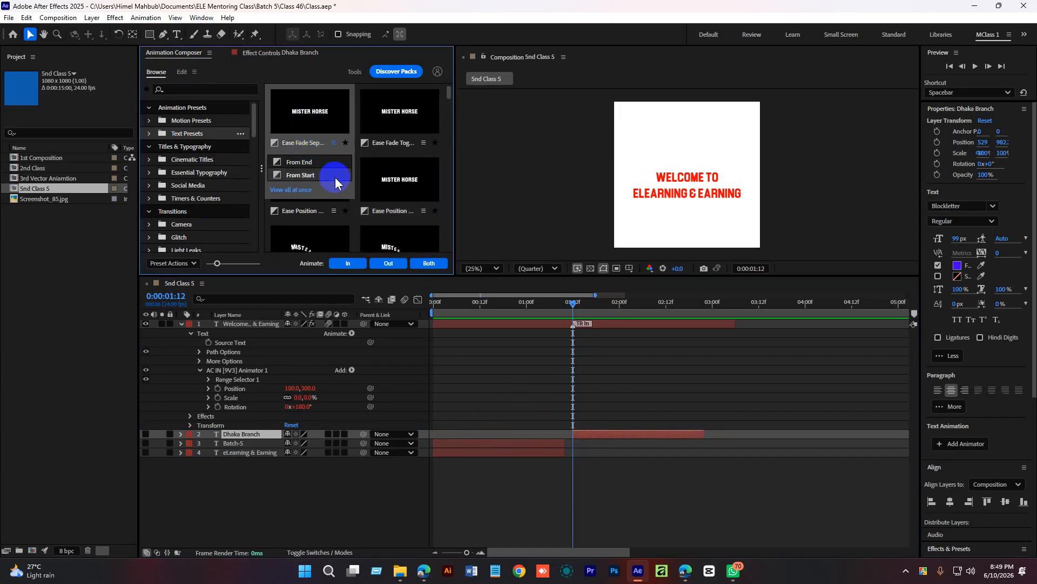
pyautogui.click(346, 263)
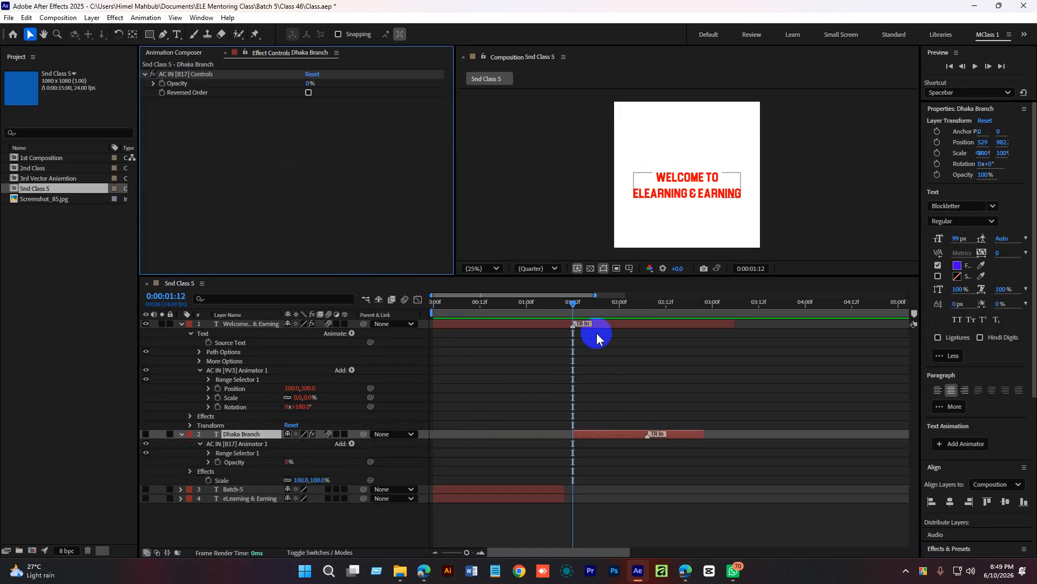
# Step: Move the Dhaka Branch layer's TR In marker to about 0:00:02:08 and play the timeline from 0:00:01:09
pyautogui.moveTo(576, 302); pyautogui.dragTo(620, 301)
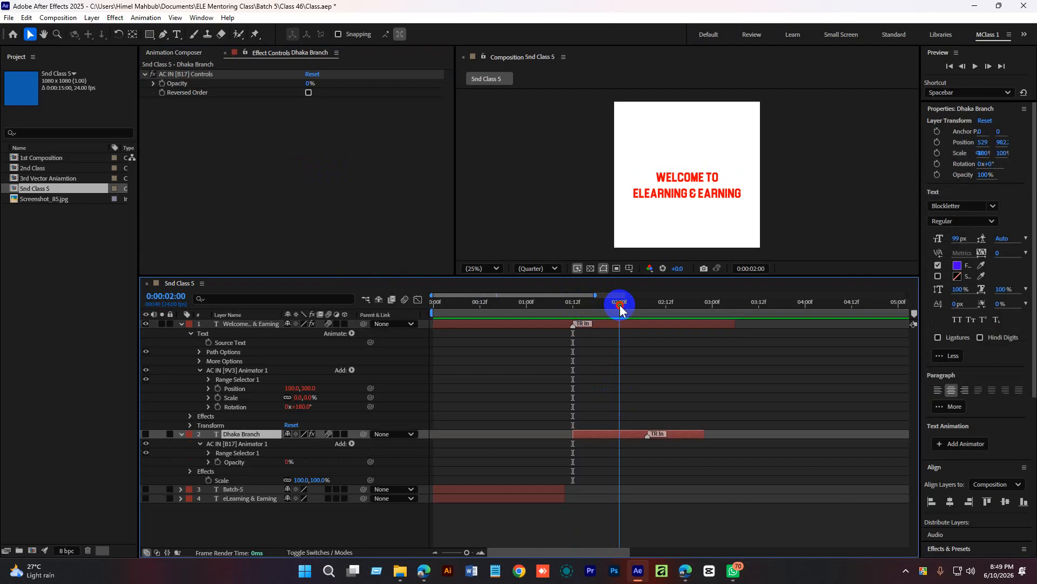
pyautogui.moveTo(649, 435)
pyautogui.mouseDown()
pyautogui.moveTo(617, 437)
pyautogui.moveTo(651, 436)
pyautogui.mouseUp()
pyautogui.moveTo(594, 302); pyautogui.dragTo(575, 316)
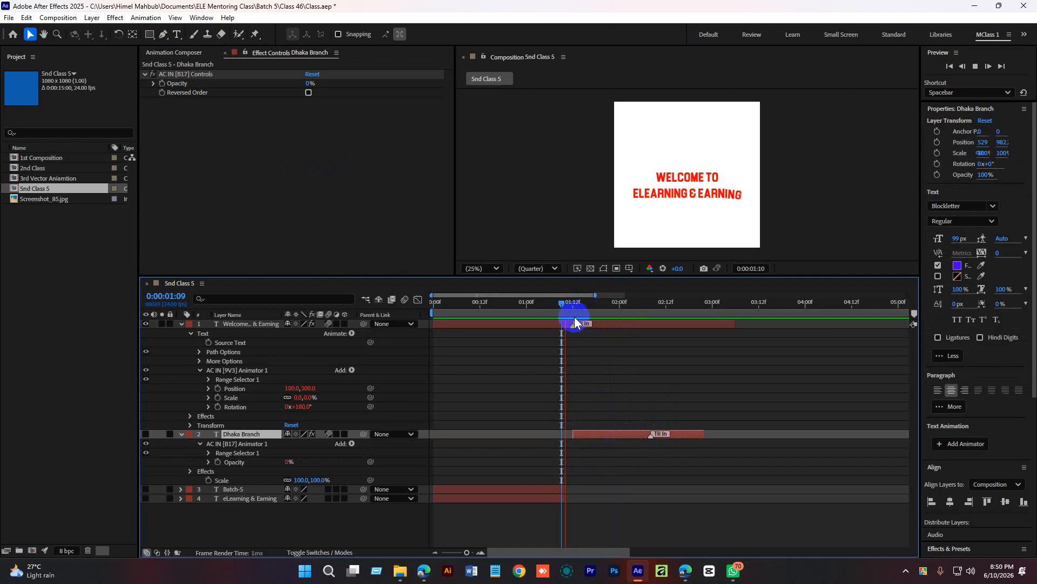
pyautogui.press('space')
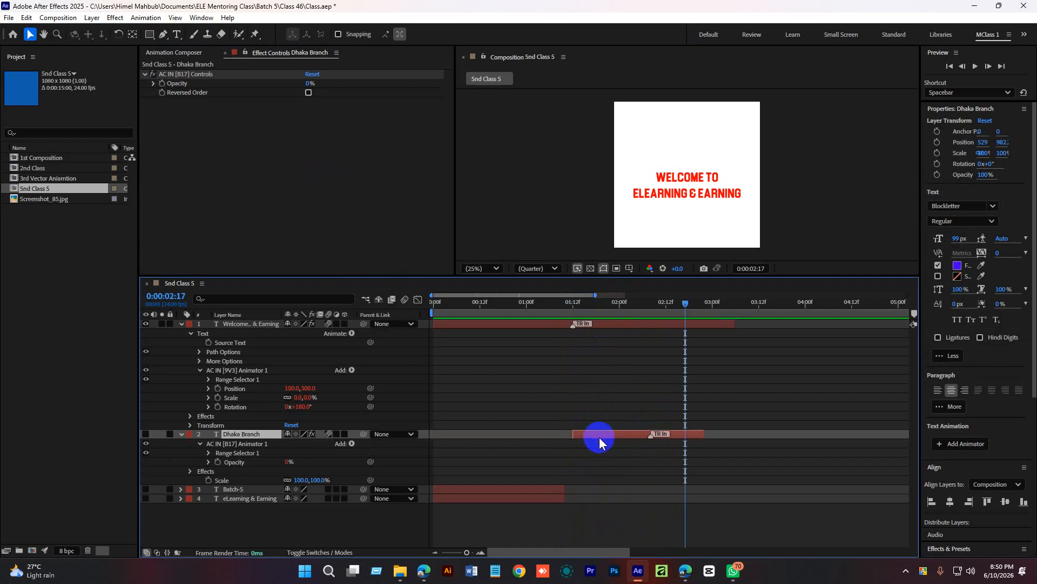
# Step: Make the Dhaka Branch layer visible and preview its fade-in from just before the layer starts
pyautogui.click(146, 433)
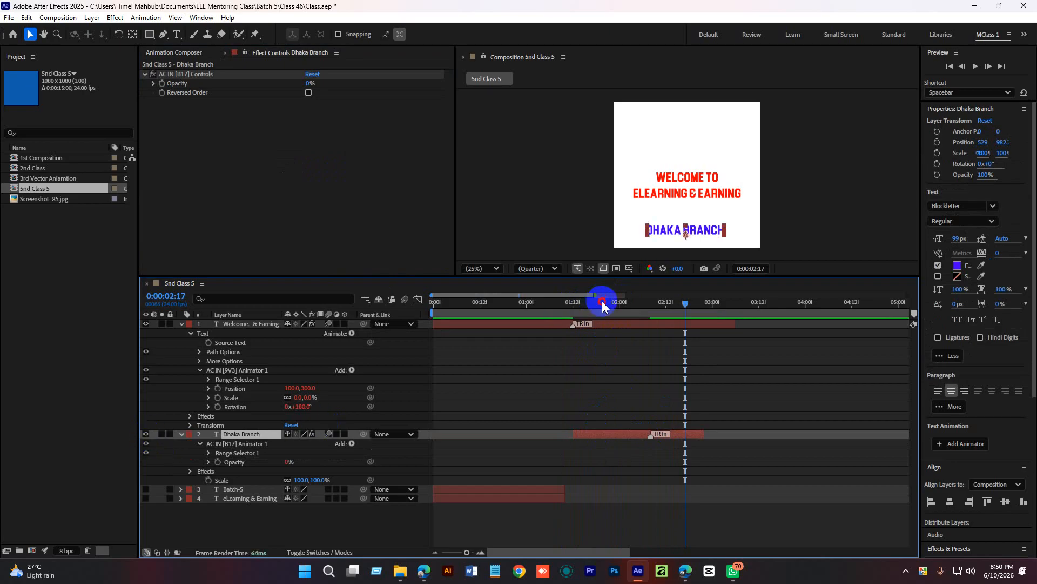
pyautogui.moveTo(602, 300); pyautogui.dragTo(562, 310)
pyautogui.press('space')
pyautogui.press('space')
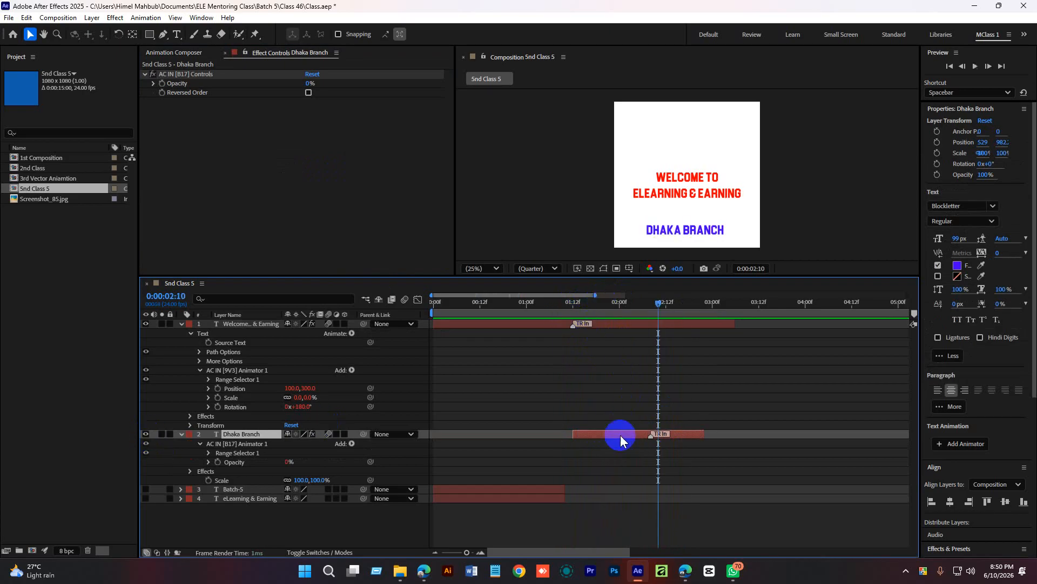
# Step: Raise the Dhaka Branch text to about Y 810, just below the Welcome text, and preview it from 0:00:01:02
pyautogui.moveTo(695, 241); pyautogui.dragTo(695, 218)
pyautogui.moveTo(628, 306); pyautogui.dragTo(534, 304)
pyautogui.press('space')
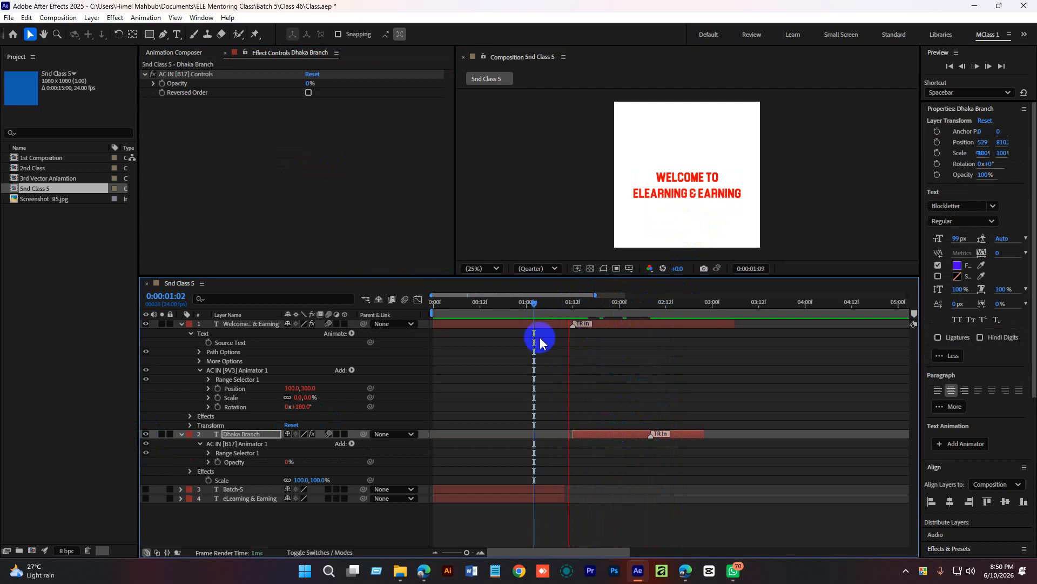
pyautogui.press('space')
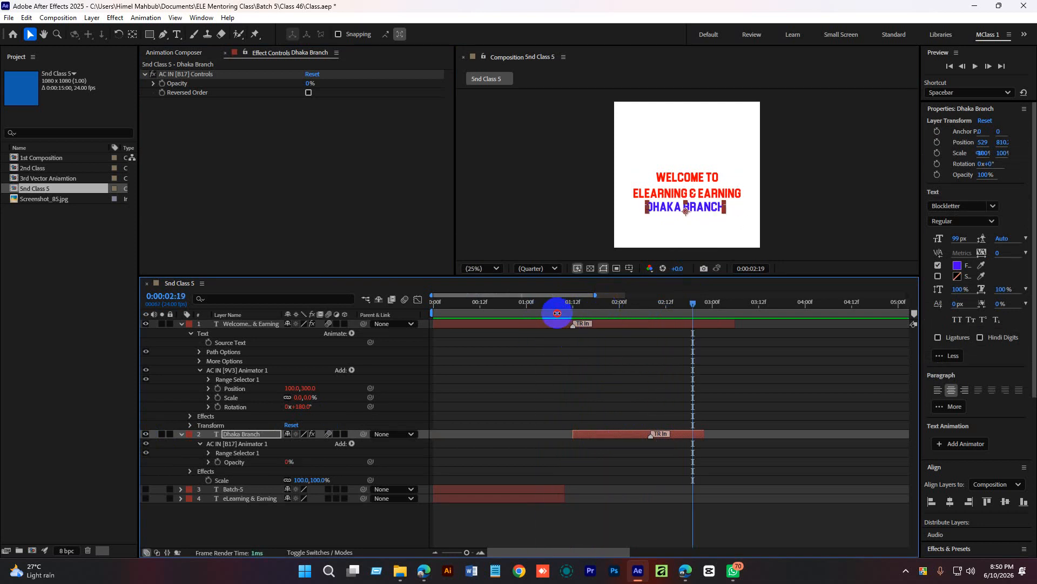
# Step: Add a Position keyframe at 544, 592 to the Welcome layer at 0:00:01:12
pyautogui.moveTo(579, 305)
pyautogui.mouseDown()
pyautogui.moveTo(527, 307)
pyautogui.moveTo(594, 306)
pyautogui.moveTo(574, 313)
pyautogui.mouseUp()
pyautogui.press('space')
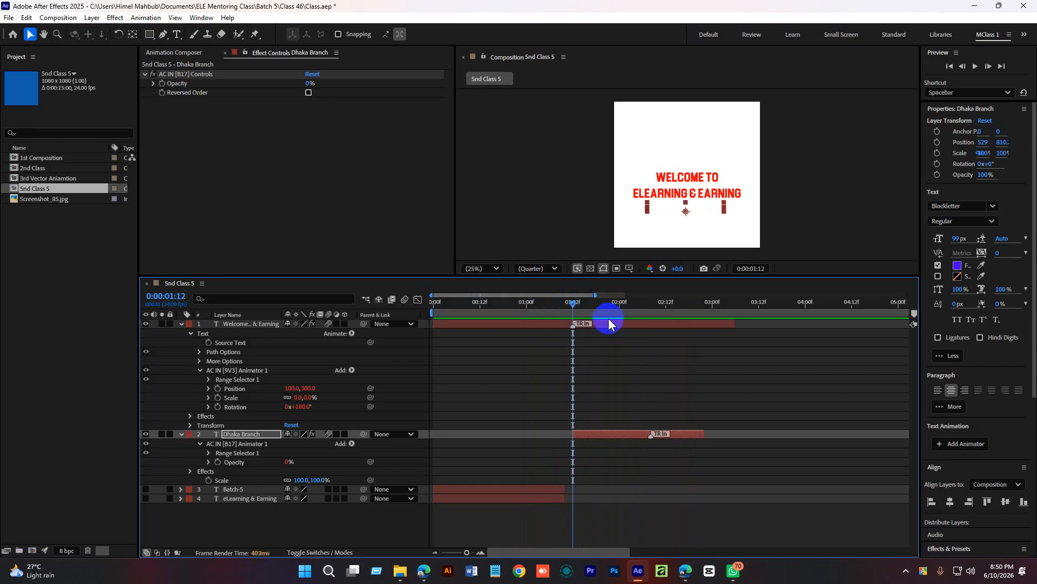
pyautogui.click(608, 324)
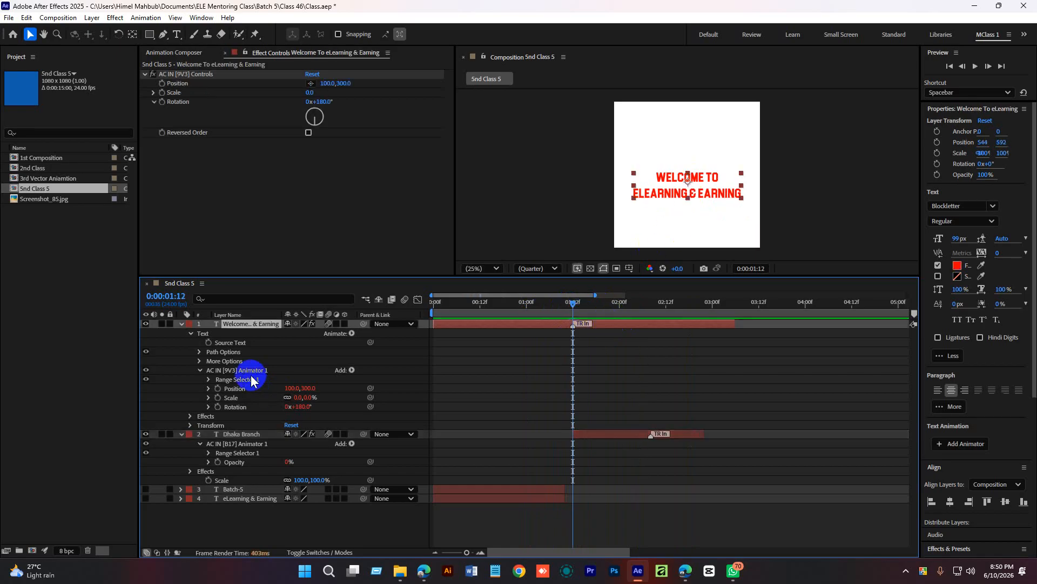
pyautogui.press('p')
pyautogui.click(209, 333)
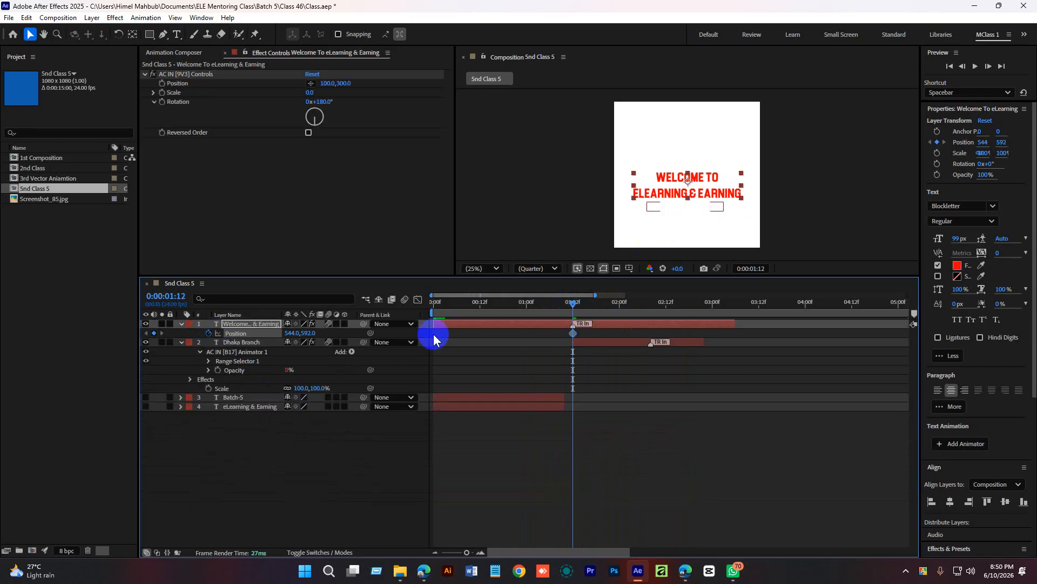
# Step: Move the Welcome text up to 544, 340 at 0:00:02:00 and ease both Position keyframes
pyautogui.moveTo(574, 305); pyautogui.dragTo(620, 303)
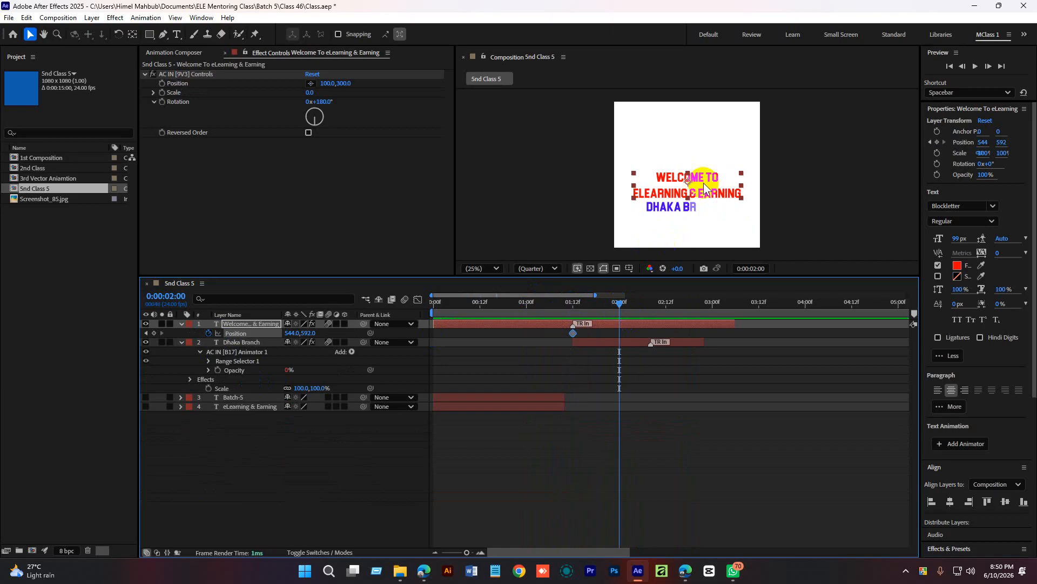
pyautogui.moveTo(703, 183); pyautogui.dragTo(705, 148)
pyautogui.moveTo(631, 330); pyautogui.dragTo(571, 338)
pyautogui.click(596, 303)
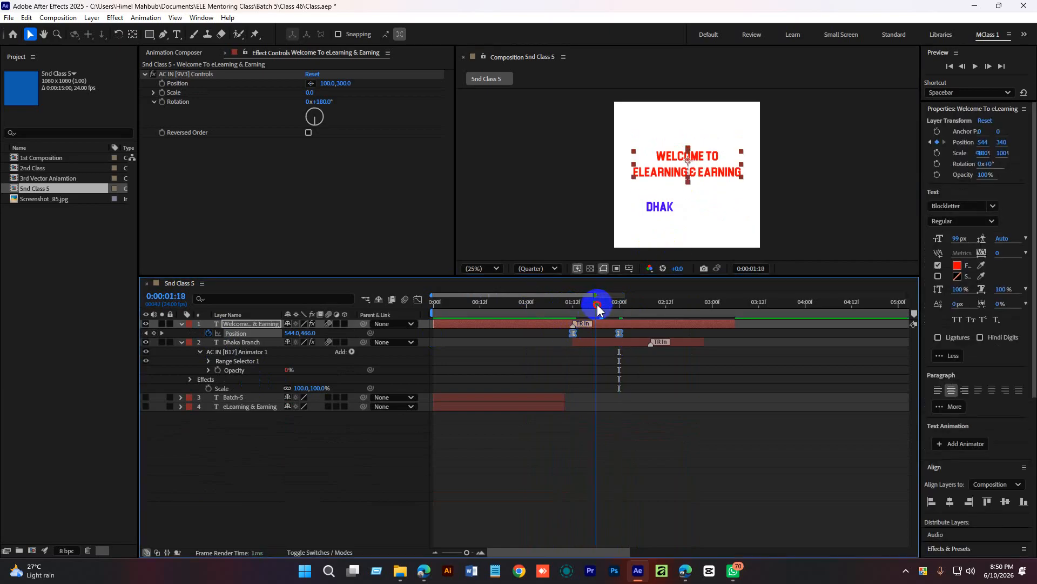
# Step: Lengthen the easing influence of both Welcome Position keyframes in the speed graph to form a sharp central peak
pyautogui.click(417, 299)
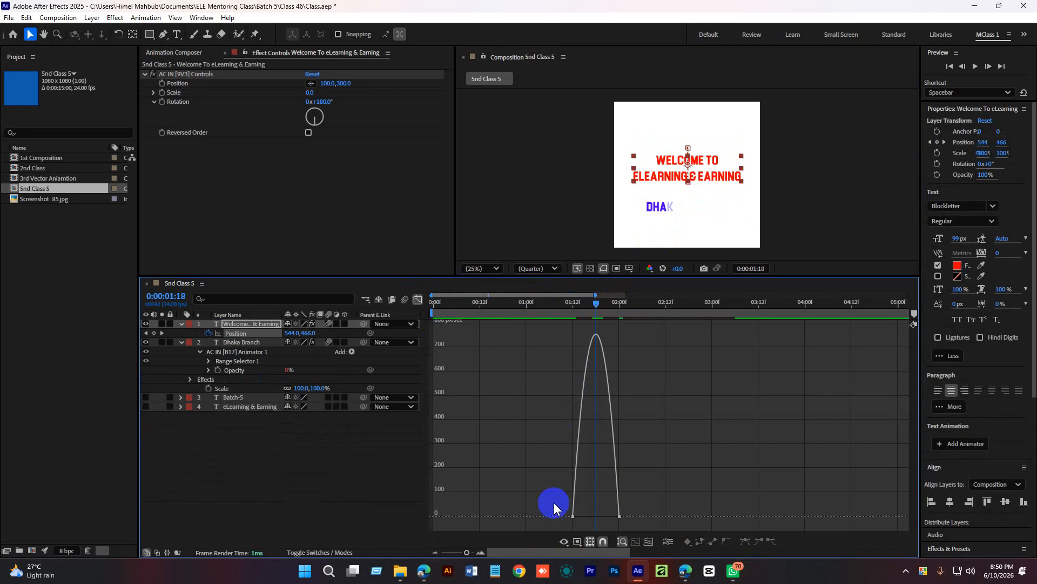
pyautogui.click(480, 552)
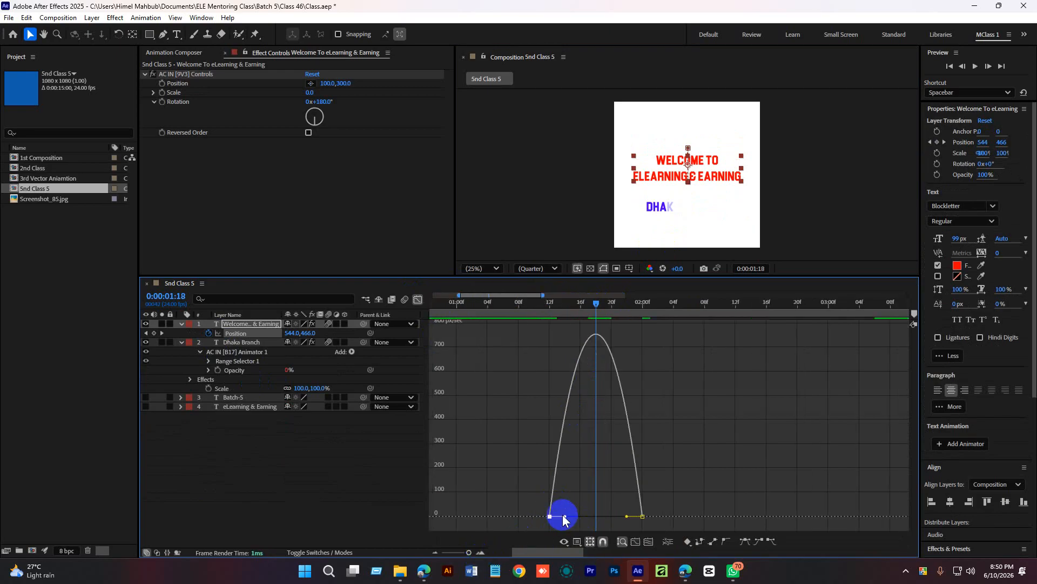
pyautogui.moveTo(564, 516); pyautogui.dragTo(607, 516)
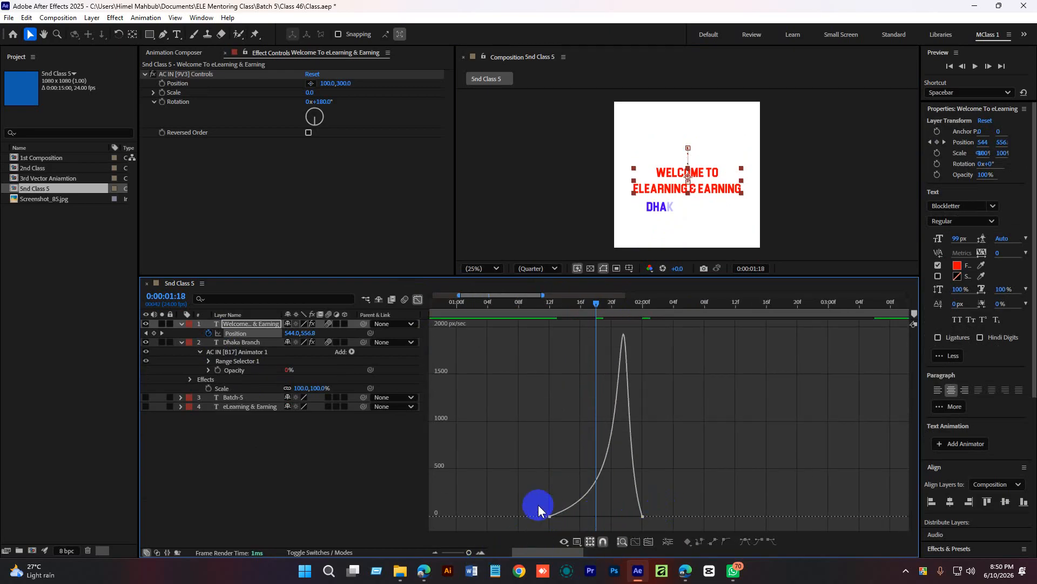
pyautogui.moveTo(538, 506); pyautogui.dragTo(587, 517)
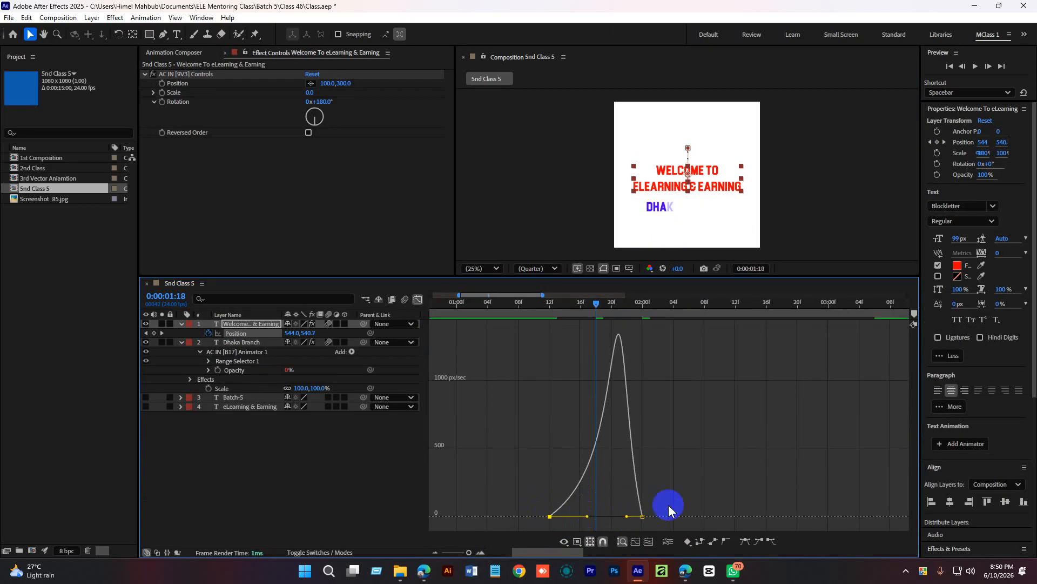
pyautogui.moveTo(665, 503); pyautogui.dragTo(584, 497)
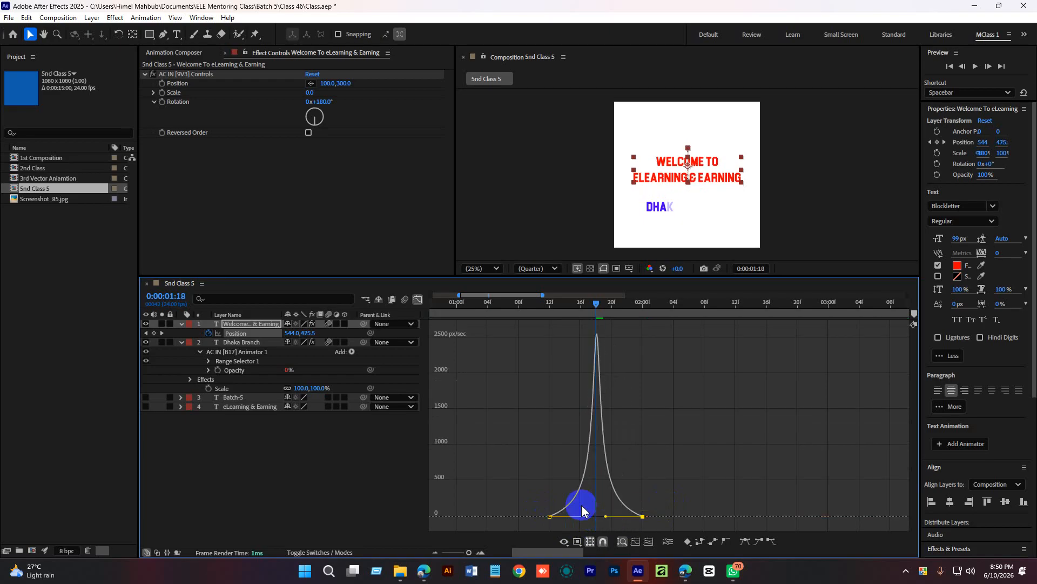
pyautogui.click(418, 299)
# Step: Preview the Welcome text's sharpened upward movement from the start of the composition
pyautogui.moveTo(597, 303); pyautogui.dragTo(406, 320)
pyautogui.press('space')
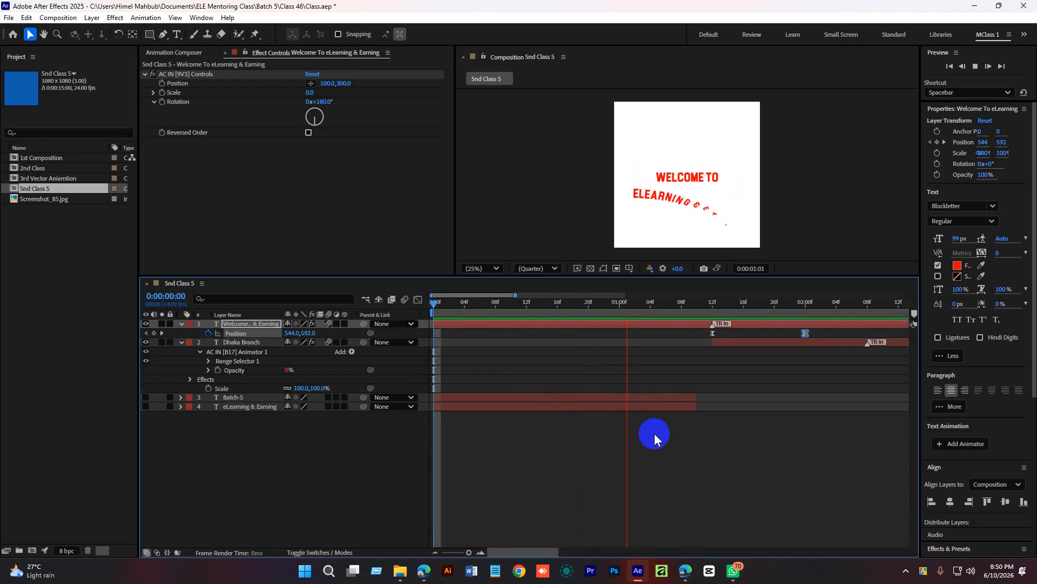
pyautogui.press('space')
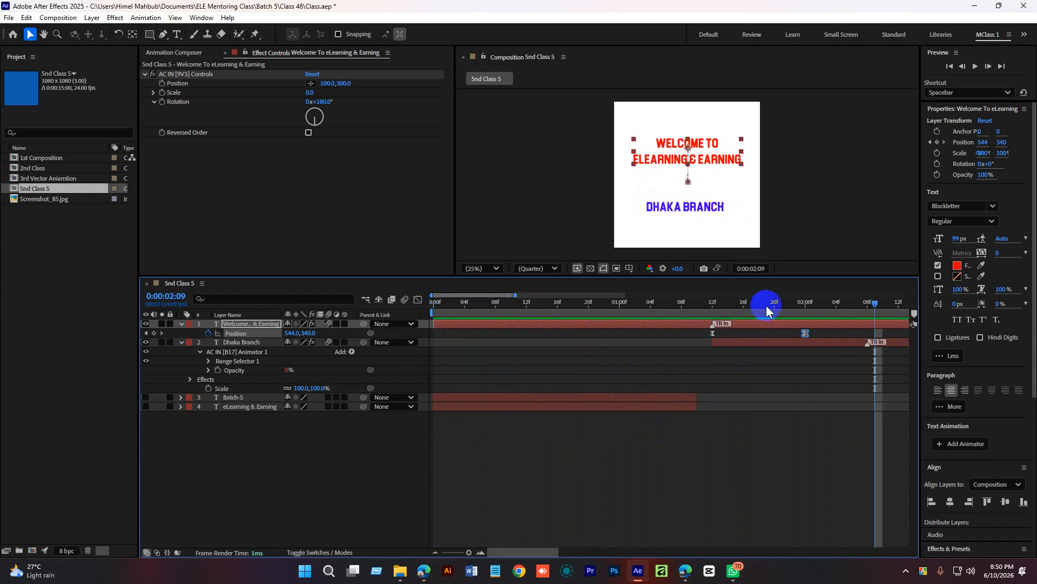
# Step: Move the Dhaka Branch layer's TR In marker to 0:00:02:00 and preview the reveal from 0:00:01:10
pyautogui.moveTo(730, 304); pyautogui.dragTo(725, 356)
pyautogui.moveTo(537, 552); pyautogui.dragTo(567, 540)
pyautogui.moveTo(641, 350)
pyautogui.mouseDown()
pyautogui.moveTo(655, 345)
pyautogui.moveTo(591, 346)
pyautogui.mouseUp()
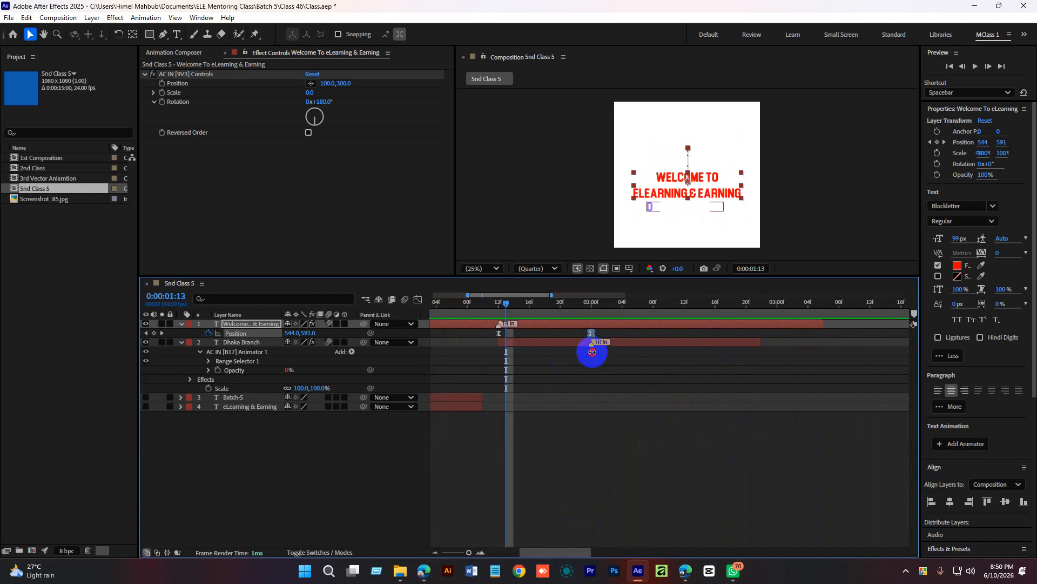
pyautogui.moveTo(498, 301); pyautogui.dragTo(478, 307)
pyautogui.press('space')
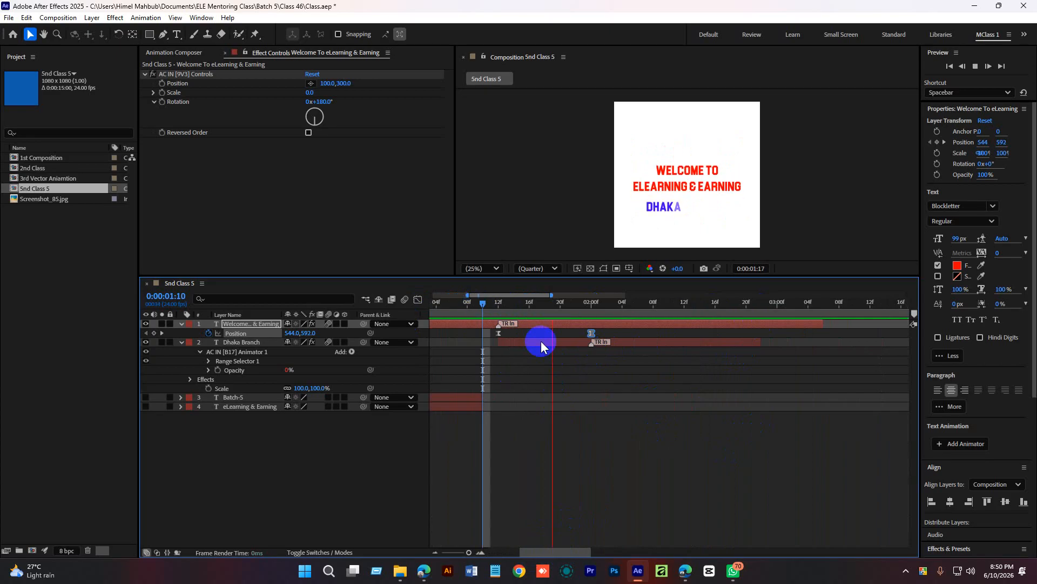
pyautogui.press('space')
# Step: Raise the Dhaka Branch text to about Y 714, closer to the Welcome text, and preview it from 0:00:01:11
pyautogui.click(556, 342)
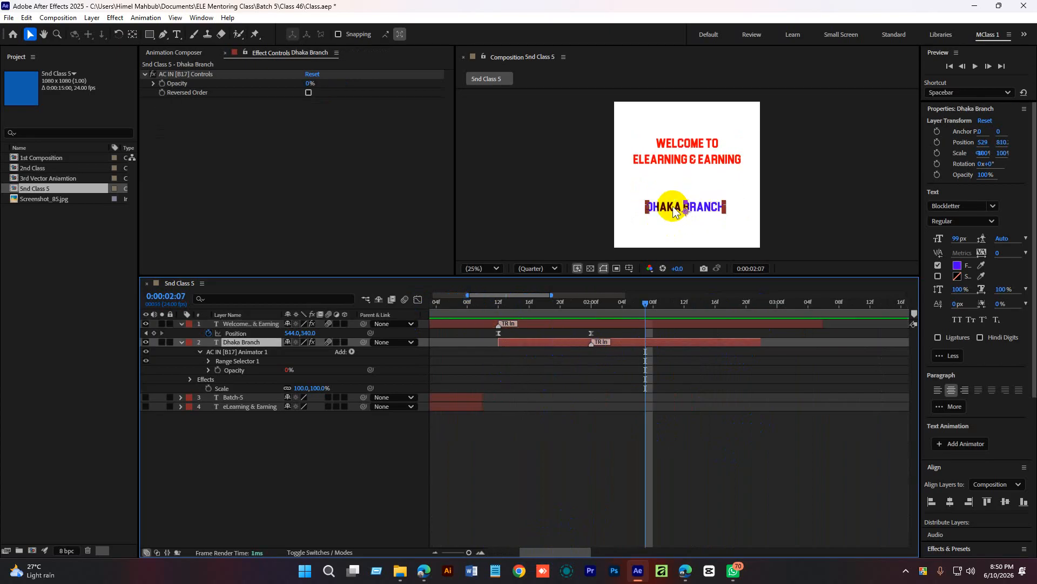
pyautogui.moveTo(656, 199); pyautogui.dragTo(665, 184)
pyautogui.moveTo(589, 304); pyautogui.dragTo(483, 314)
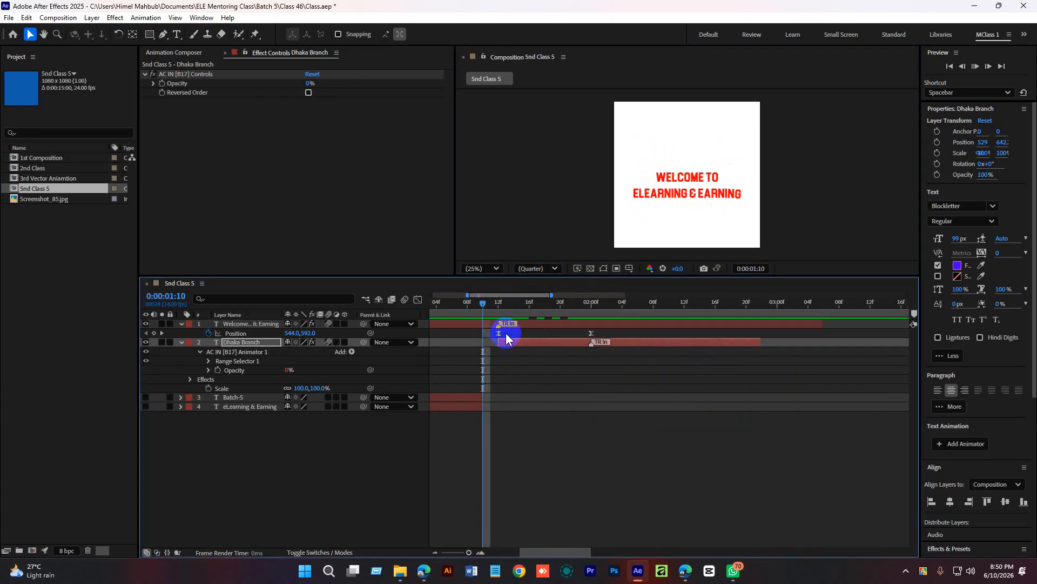
pyautogui.press('space')
pyautogui.press('space')
pyautogui.moveTo(616, 305); pyautogui.dragTo(491, 316)
pyautogui.click(537, 346)
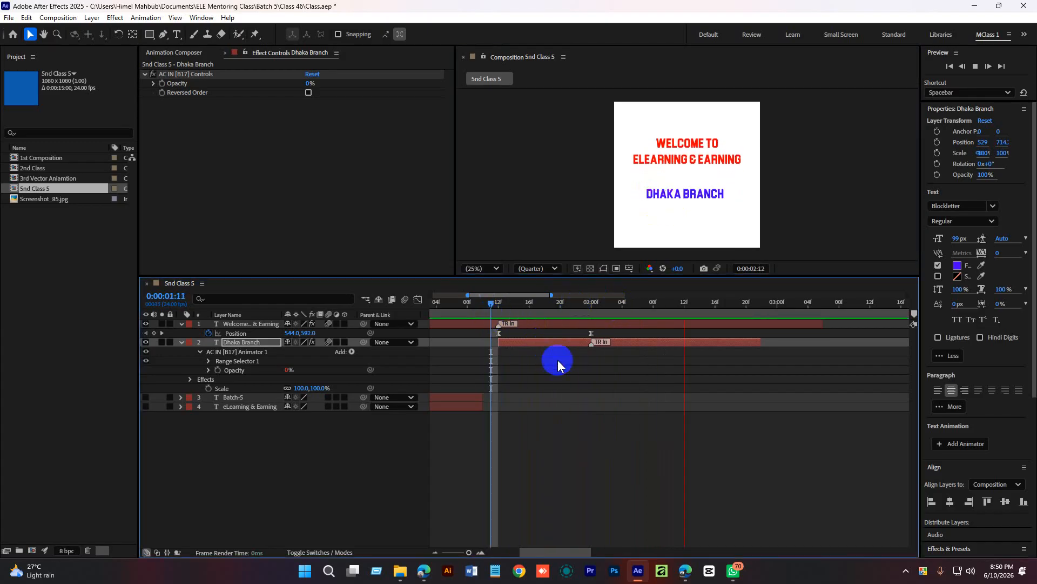
pyautogui.press('space')
# Step: Extend the end of the Dhaka Branch layer to match the end of the Welcome layer
pyautogui.click(698, 195)
pyautogui.click(737, 327)
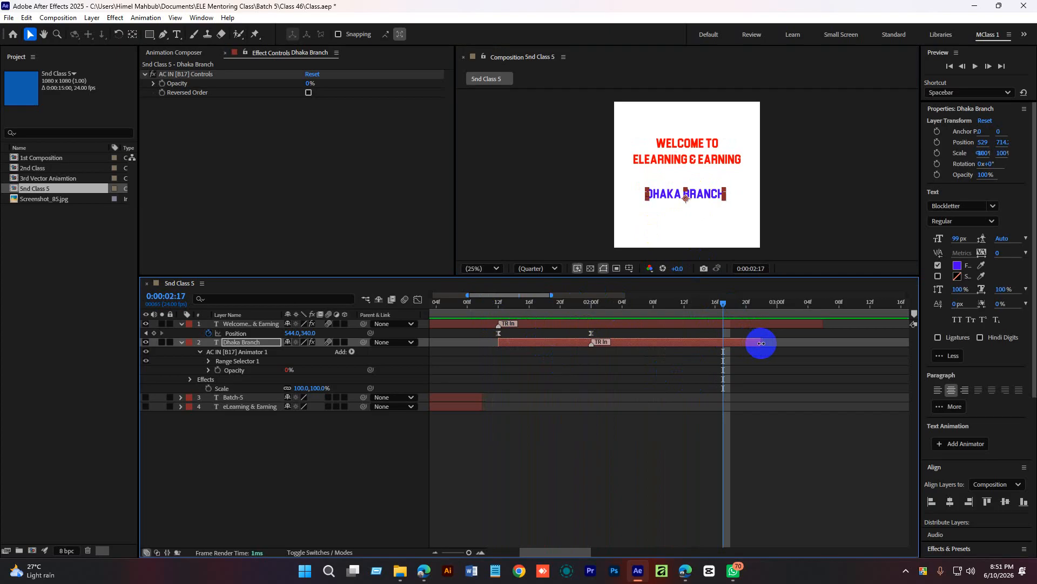
pyautogui.moveTo(761, 343); pyautogui.dragTo(823, 342)
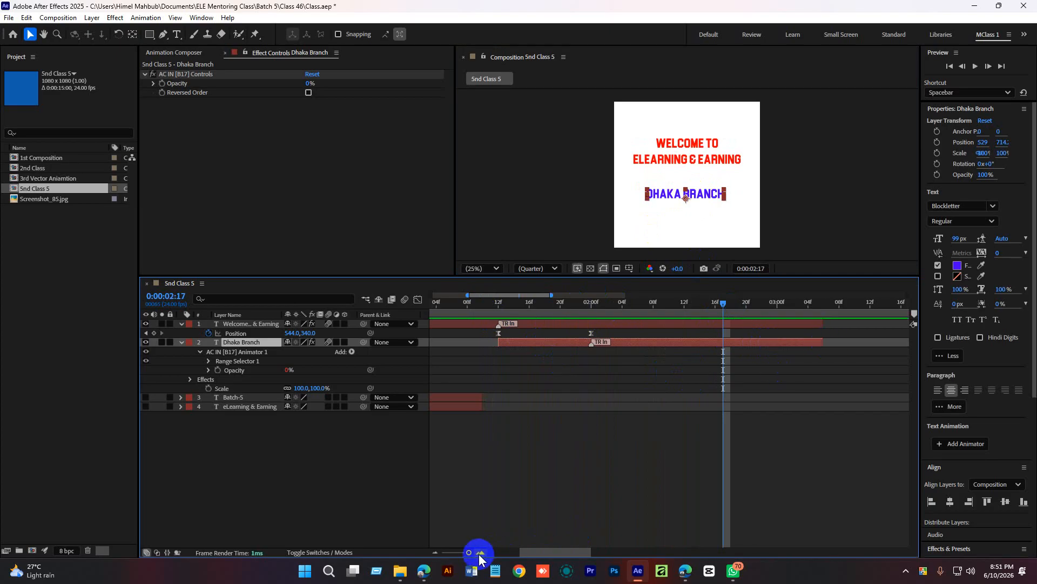
# Step: Add a Position keyframe at 529, 714.2 to the Dhaka Branch layer at 0:00:02:05
pyautogui.moveTo(469, 553); pyautogui.dragTo(455, 552)
pyautogui.moveTo(559, 305); pyautogui.dragTo(535, 310)
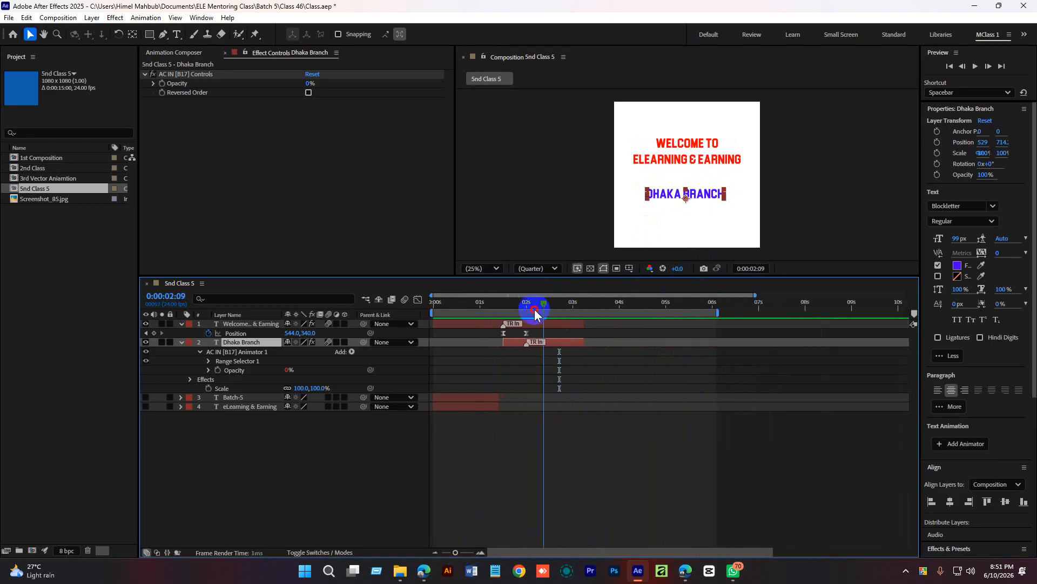
pyautogui.press('space')
pyautogui.click(556, 328)
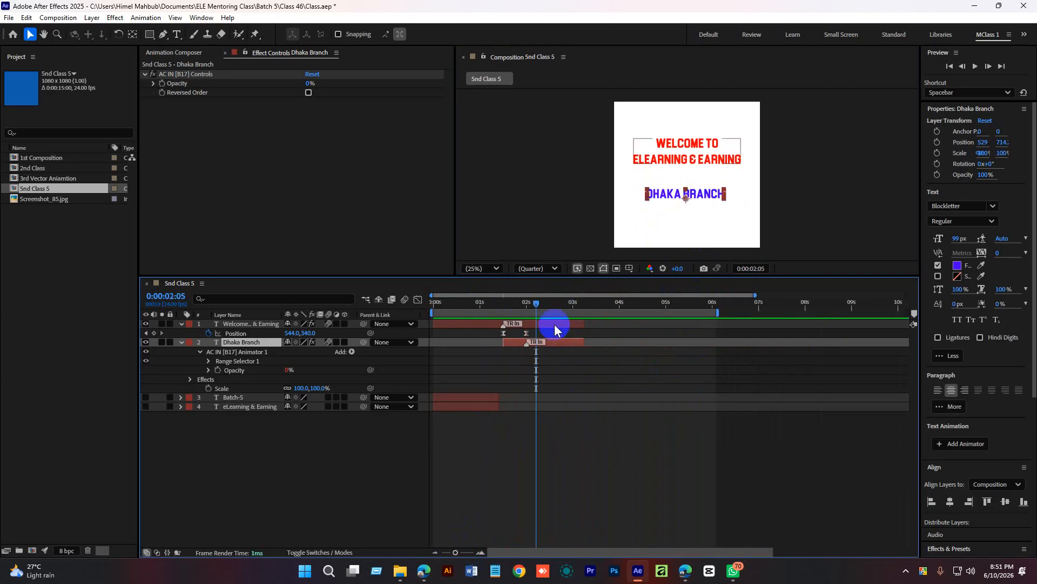
pyautogui.click(546, 344)
pyautogui.press('p')
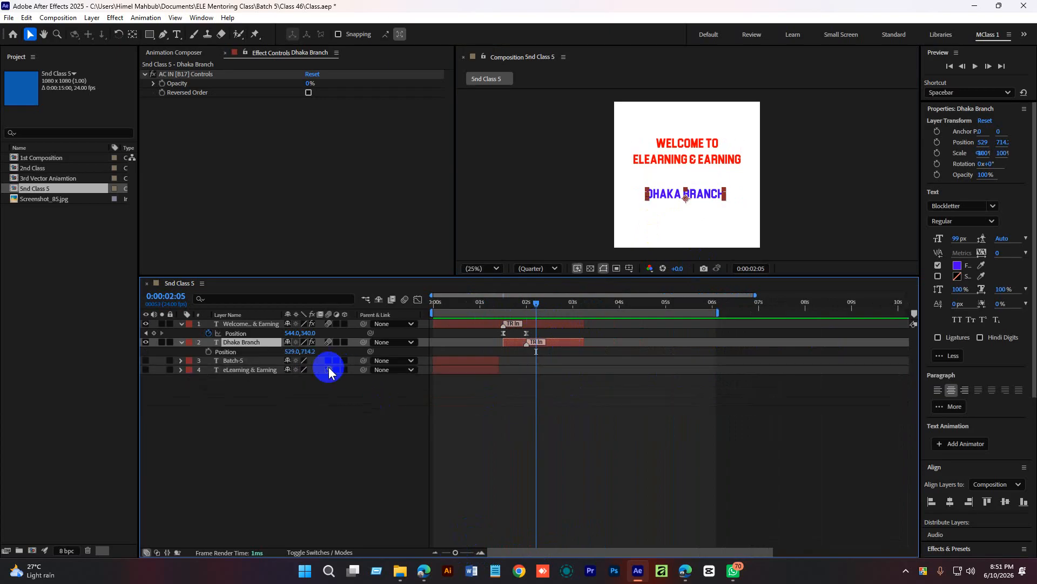
pyautogui.click(209, 351)
# Step: Move the Dhaka Branch text up to 529, 574.2 at 0:00:02:16 and ease both of its Position keyframes
pyautogui.moveTo(536, 303); pyautogui.dragTo(556, 307)
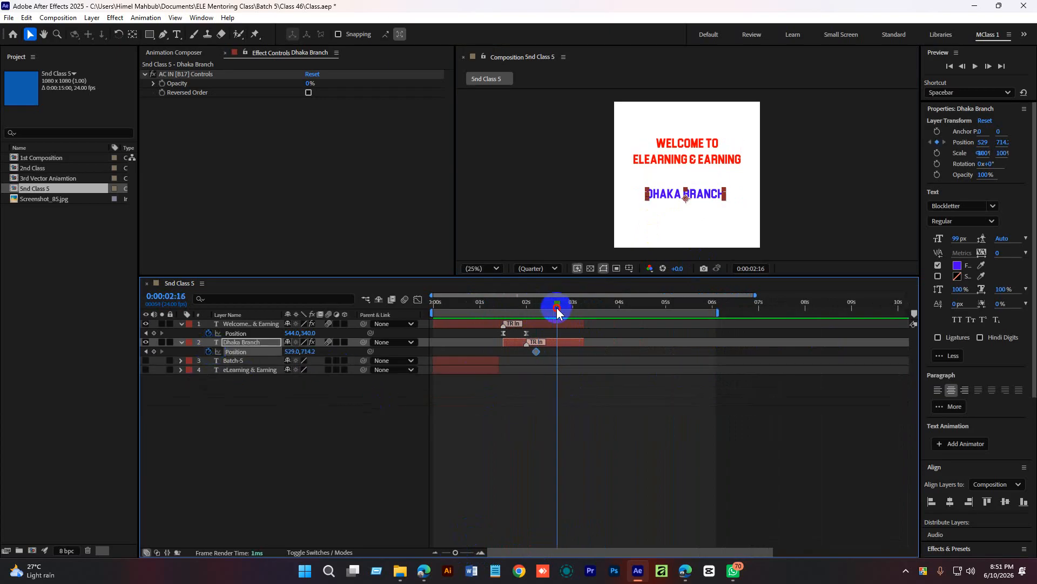
pyautogui.moveTo(685, 205); pyautogui.dragTo(686, 187)
pyautogui.click(557, 358)
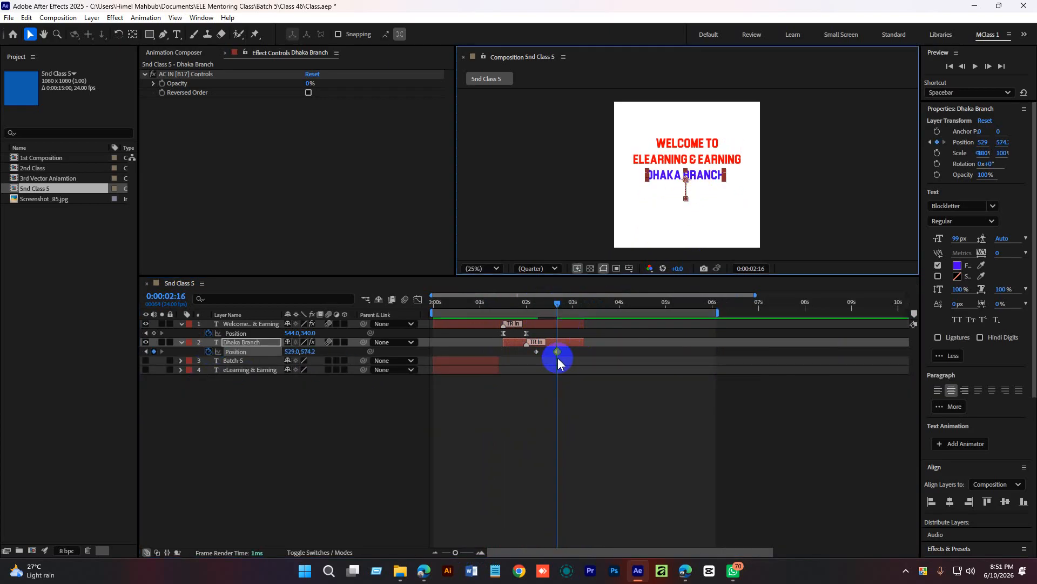
pyautogui.click(481, 552)
pyautogui.moveTo(566, 355); pyautogui.dragTo(463, 357)
pyautogui.press('F9')
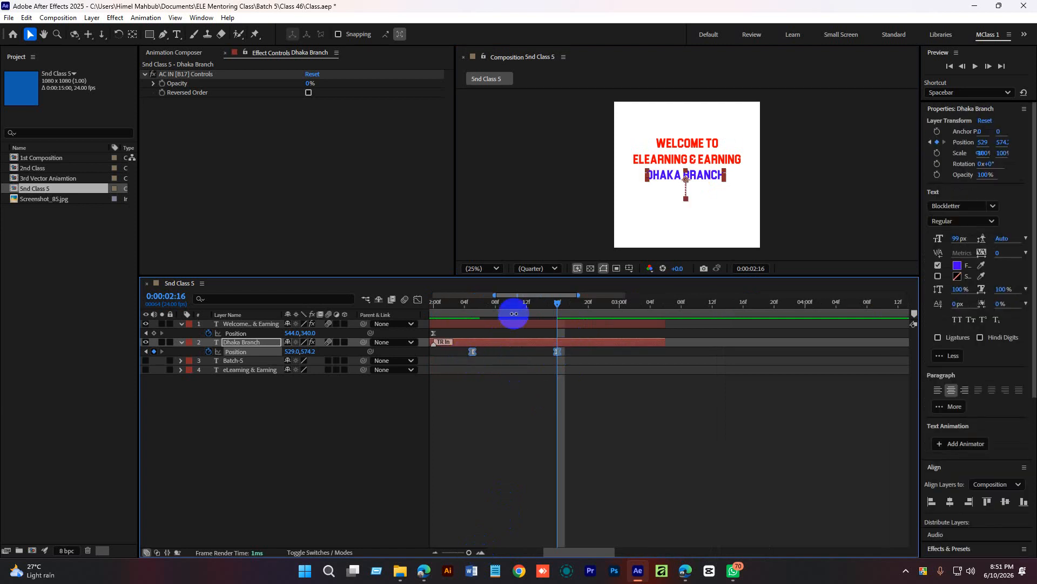
# Step: Reshape the Dhaka Branch Position speed graph by lengthening the easing influence of its keyframes
pyautogui.click(512, 304)
pyautogui.moveTo(569, 351); pyautogui.dragTo(463, 351)
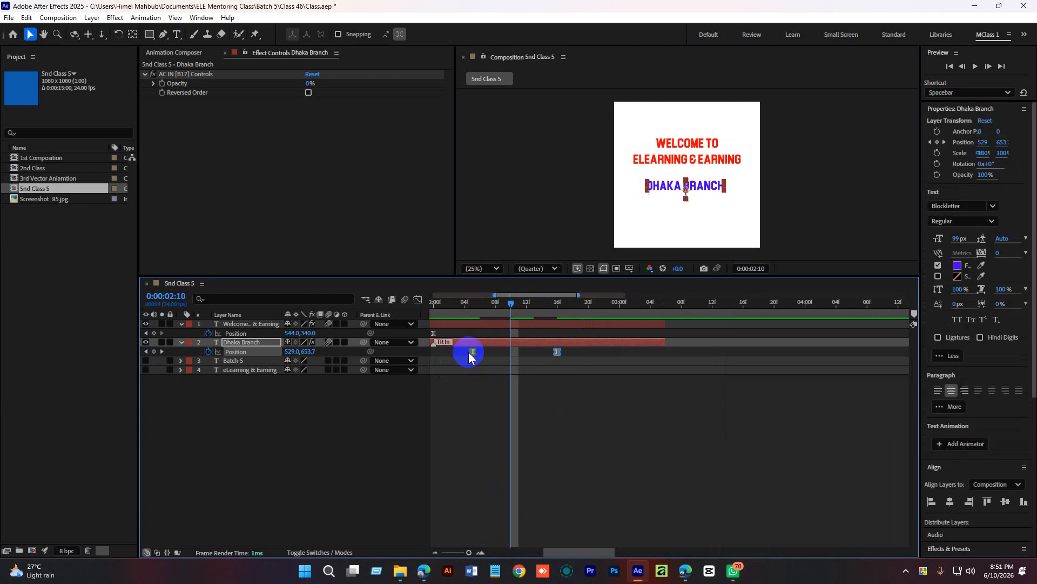
pyautogui.click(418, 300)
pyautogui.moveTo(460, 498); pyautogui.dragTo(523, 517)
pyautogui.click(419, 300)
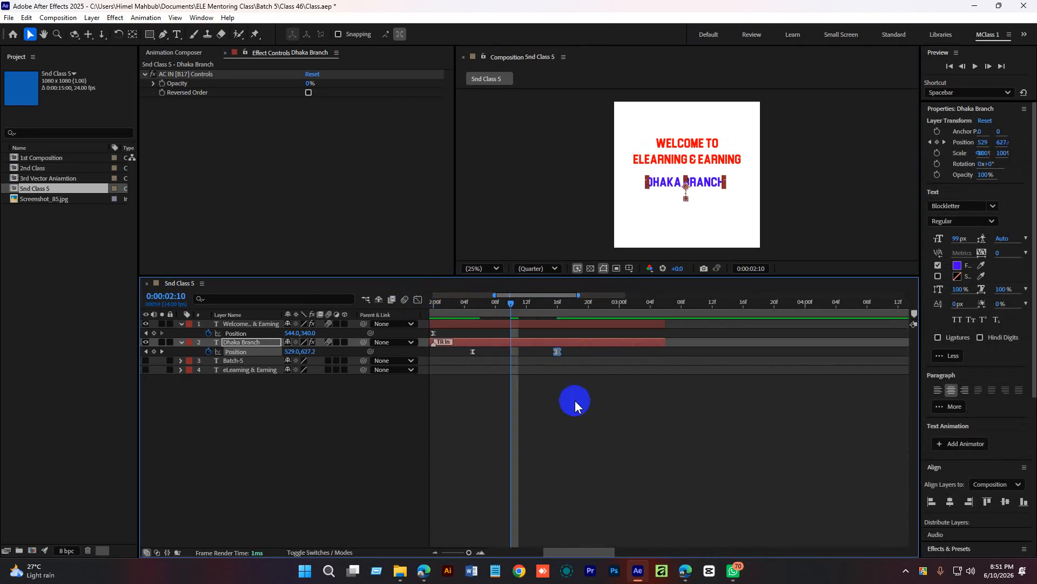
# Step: Preview the movement of both texts from 0:00:01:09 and again from the start of the composition
pyautogui.moveTo(471, 551); pyautogui.dragTo(463, 551)
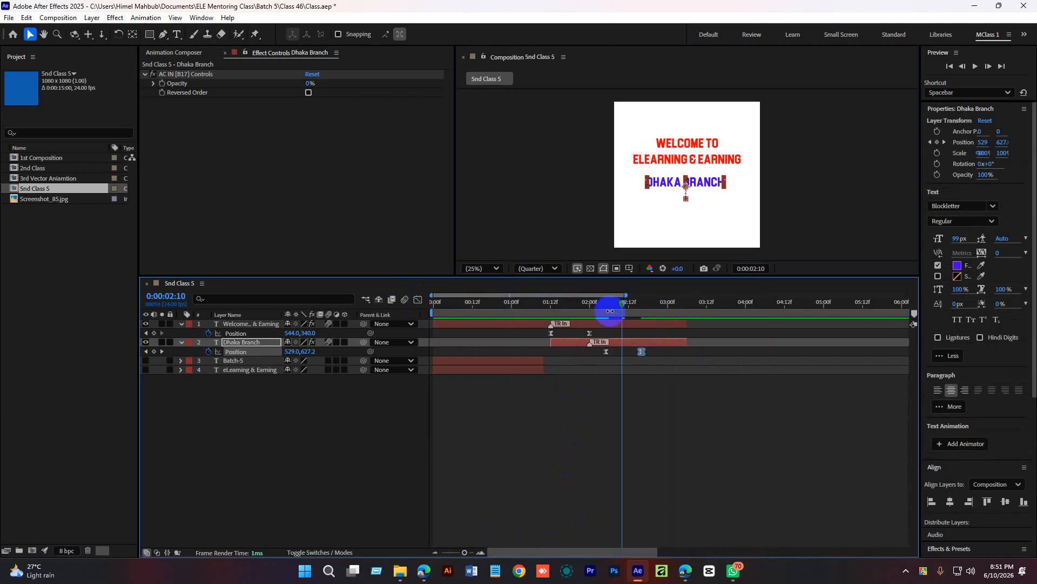
pyautogui.moveTo(611, 302); pyautogui.dragTo(541, 303)
pyautogui.press('space')
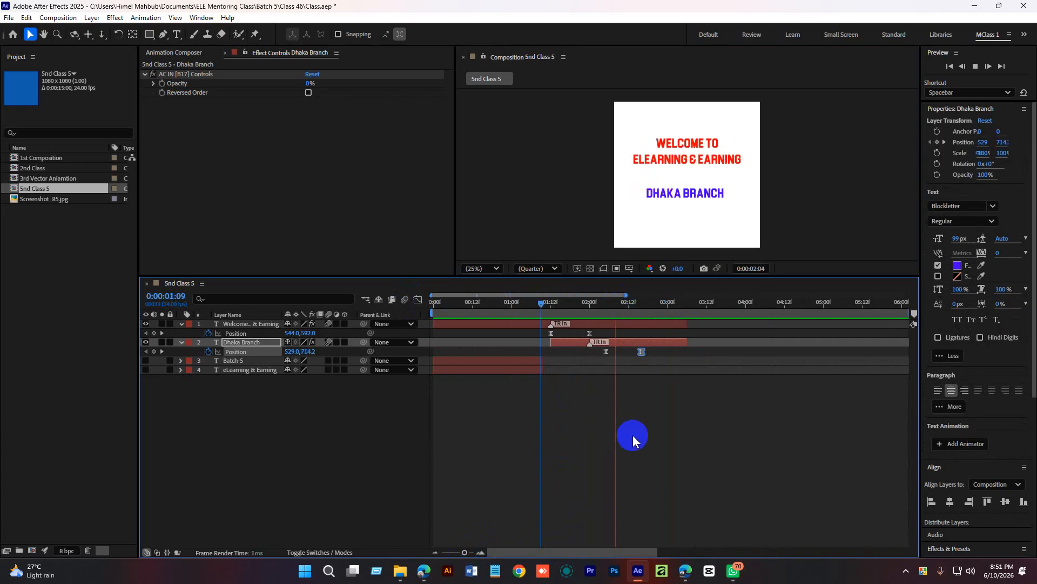
pyautogui.click(665, 304)
pyautogui.moveTo(664, 305)
pyautogui.mouseDown()
pyautogui.moveTo(679, 304)
pyautogui.moveTo(669, 307)
pyautogui.mouseUp()
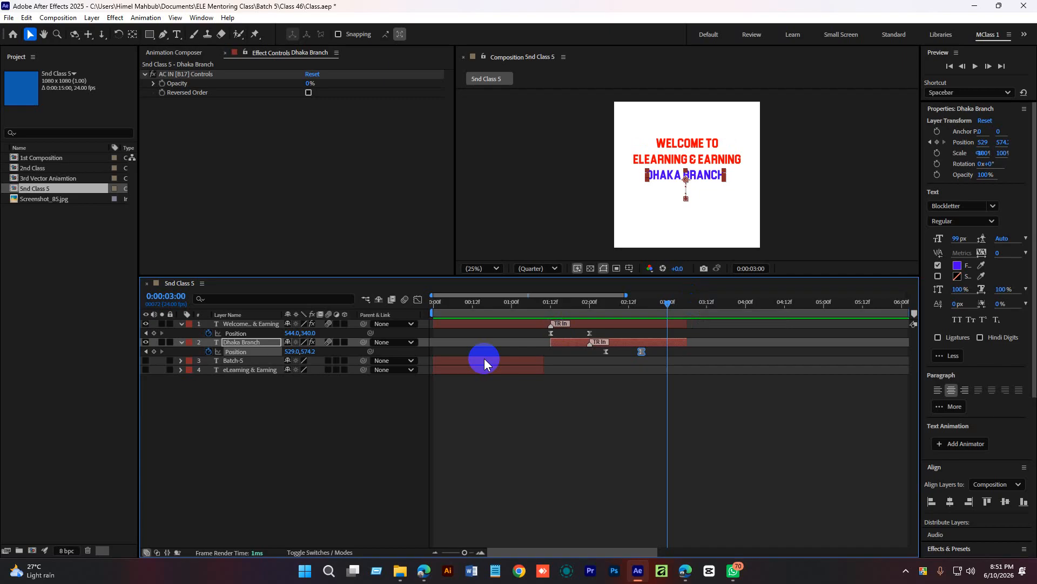
pyautogui.click(575, 424)
pyautogui.moveTo(592, 303); pyautogui.dragTo(419, 314)
pyautogui.press('space')
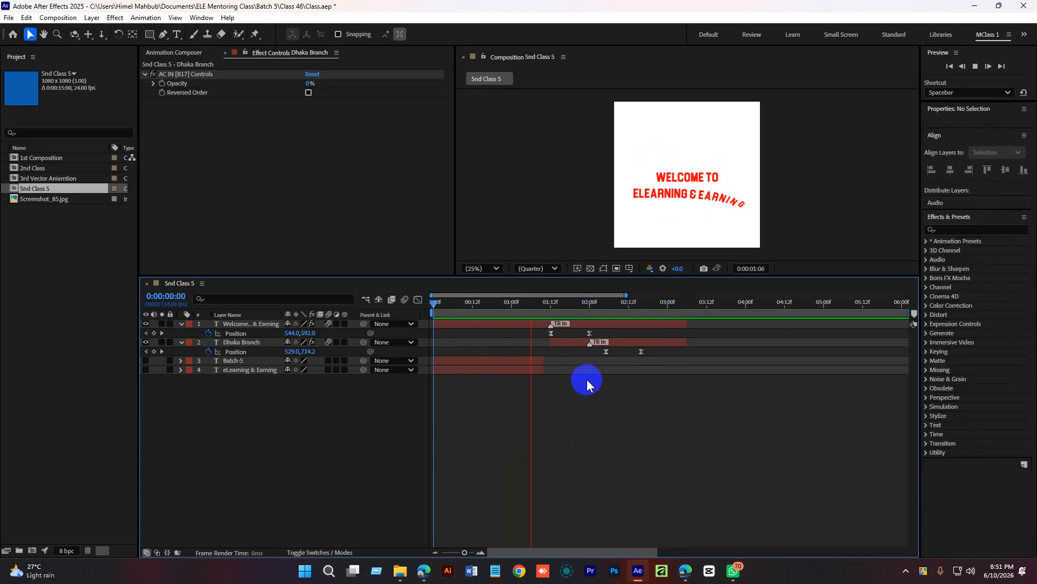
pyautogui.click(593, 378)
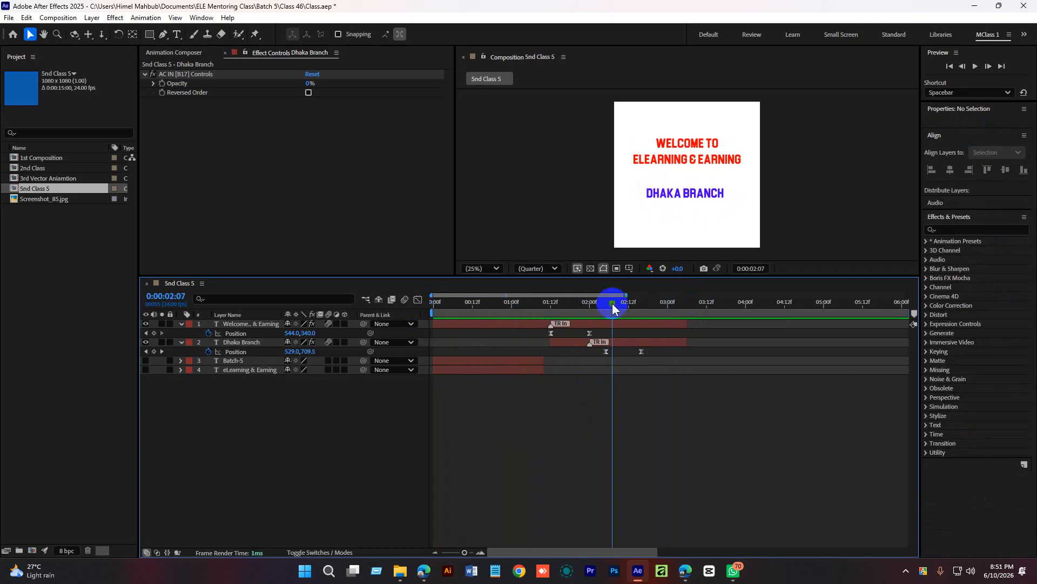
# Step: Place the playhead at 0:00:02:16 and add a null object to the composition
pyautogui.moveTo(612, 303); pyautogui.dragTo(641, 307)
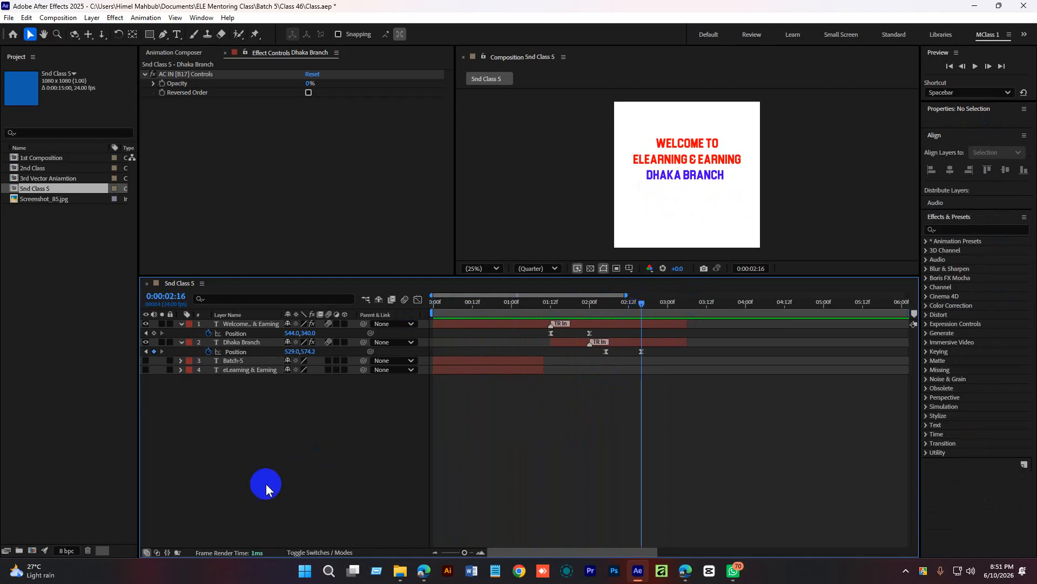
pyautogui.rightClick(234, 400)
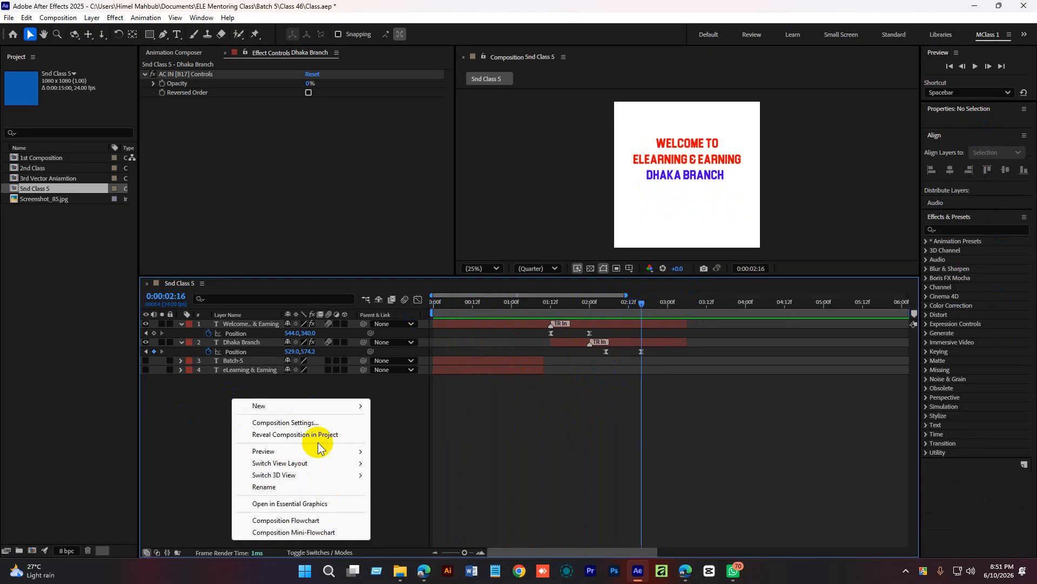
pyautogui.moveTo(316, 406)
pyautogui.click(427, 470)
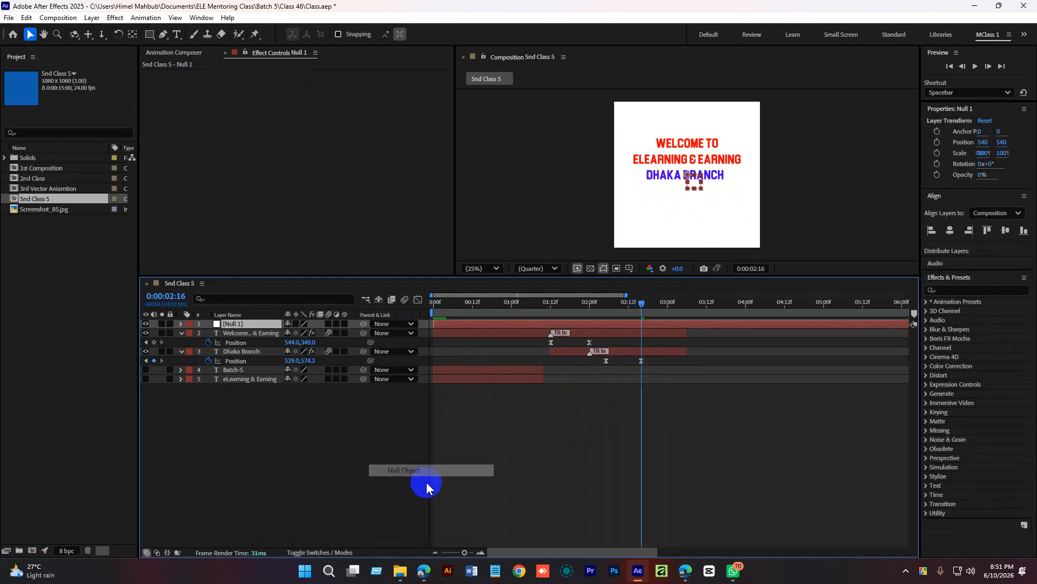
# Step: Parent the Welcome and Dhaka Branch text layers to the null object
pyautogui.click(248, 334)
pyautogui.moveTo(363, 333); pyautogui.dragTo(238, 324)
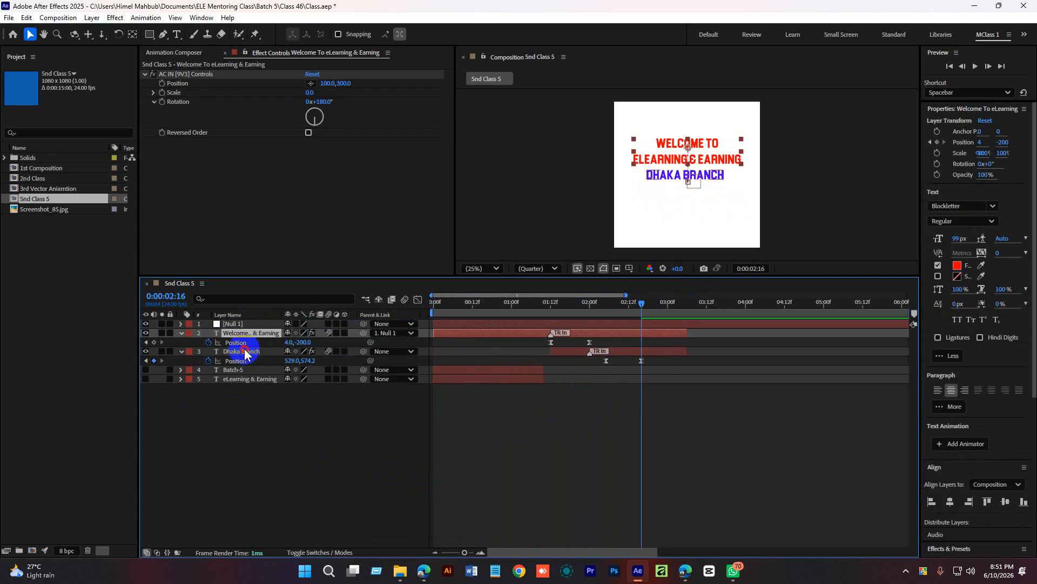
pyautogui.click(245, 353)
pyautogui.moveTo(363, 351); pyautogui.dragTo(245, 325)
# Step: Add a 0° Rotation keyframe to the null object at 0:00:02:15
pyautogui.moveTo(641, 303); pyautogui.dragTo(640, 342)
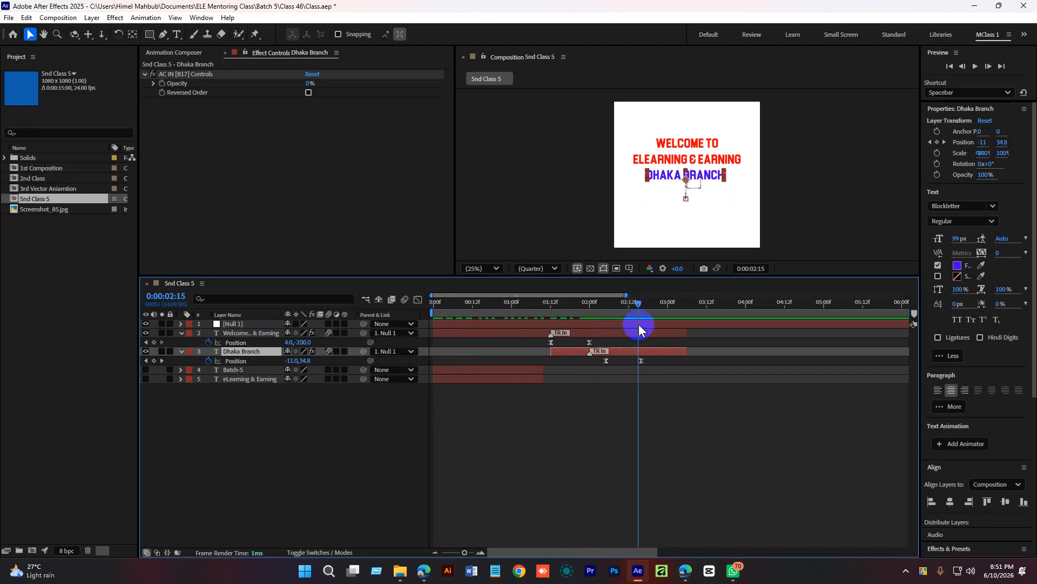
pyautogui.click(638, 324)
pyautogui.press('r')
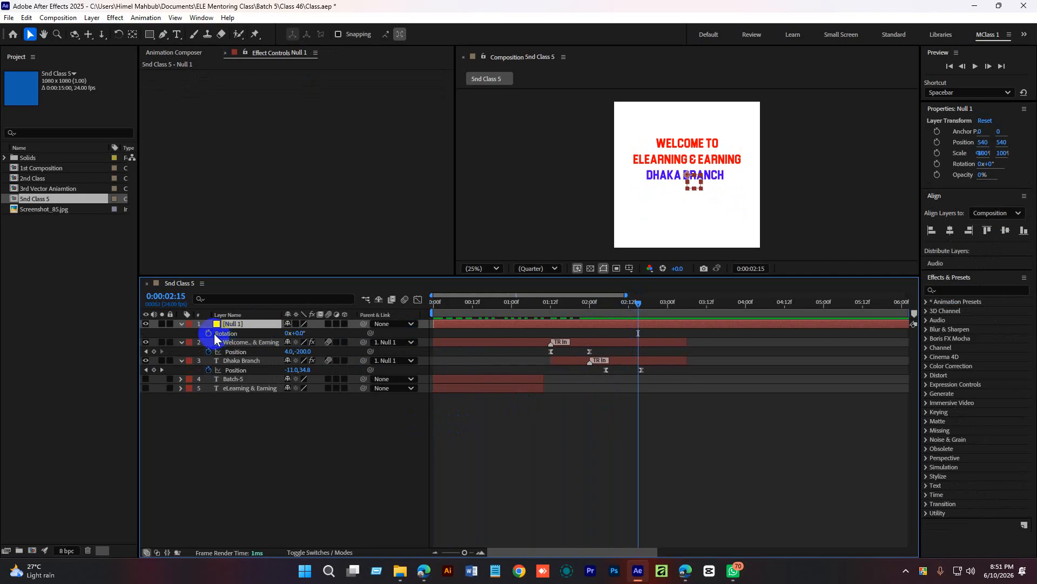
pyautogui.click(209, 333)
# Step: Set the null object's rotation to -180° at 0:00:03:00
pyautogui.moveTo(638, 307); pyautogui.dragTo(668, 310)
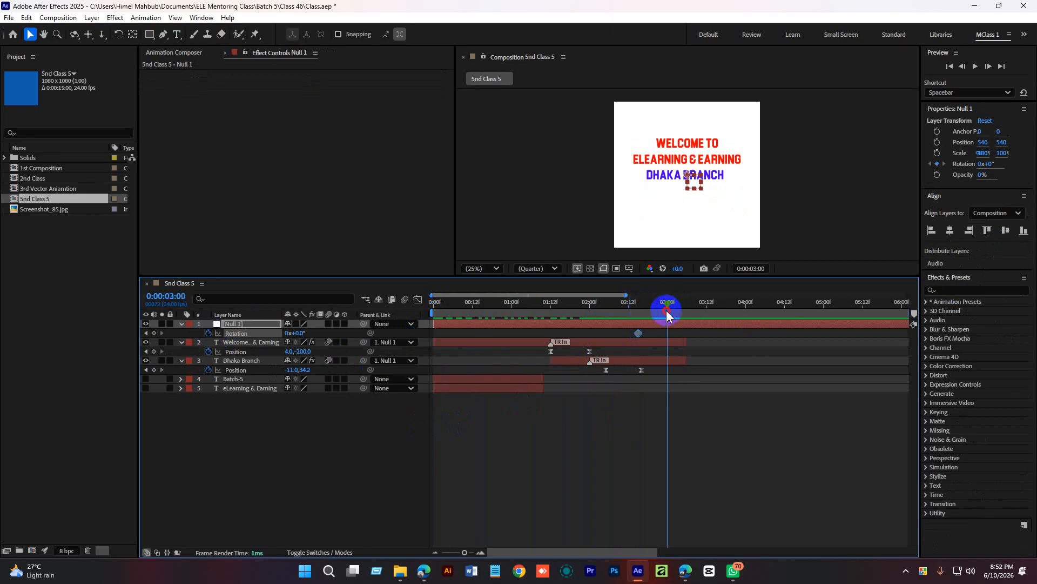
pyautogui.click(300, 332)
pyautogui.press('Return')
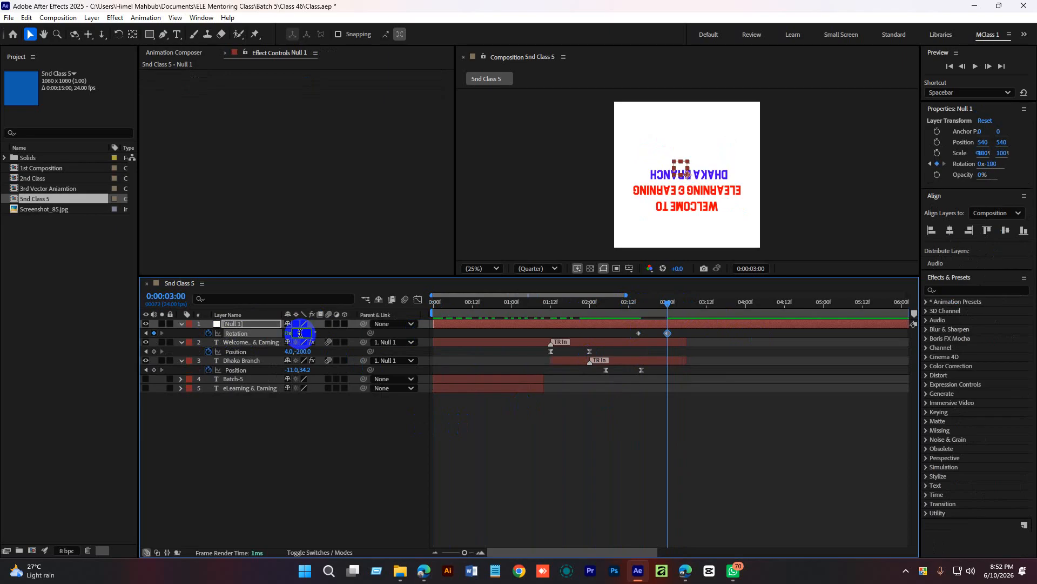
# Step: Set the null object's rotation to -90° at 0:00:03:00 and preview the animation from the start
pyautogui.press('Return')
pyautogui.click(566, 366)
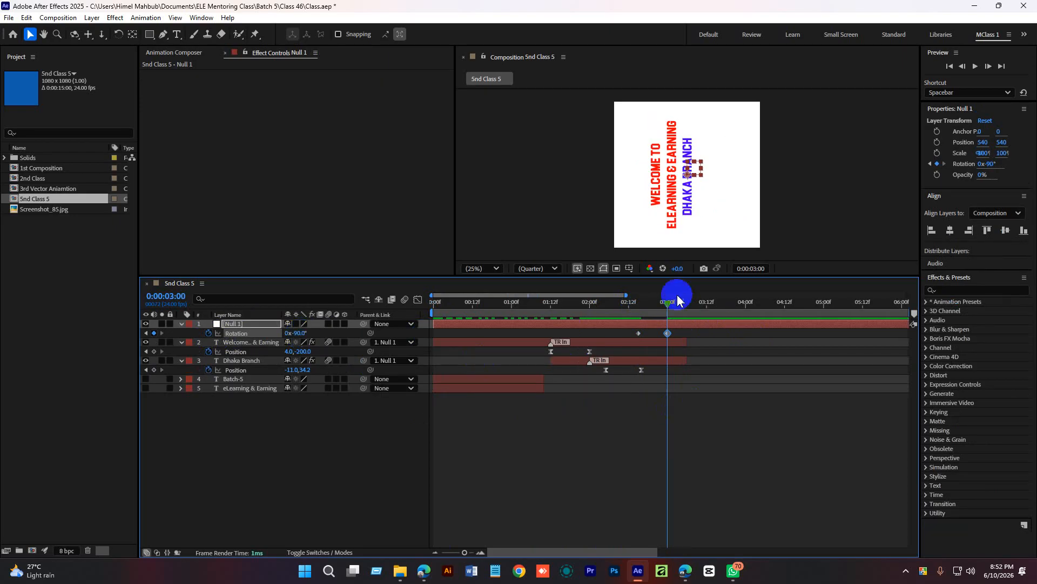
pyautogui.press('space')
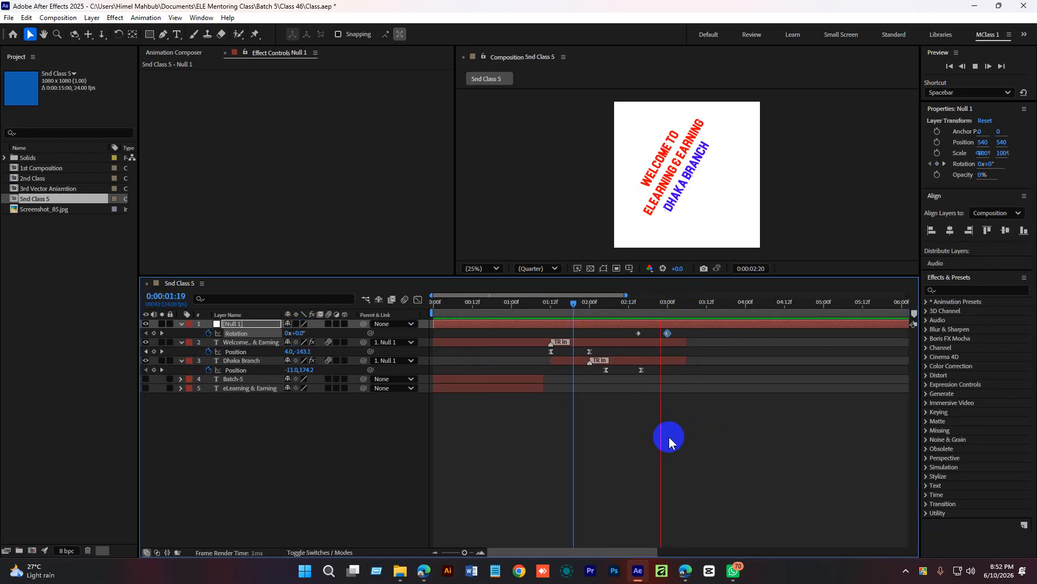
pyautogui.press('space')
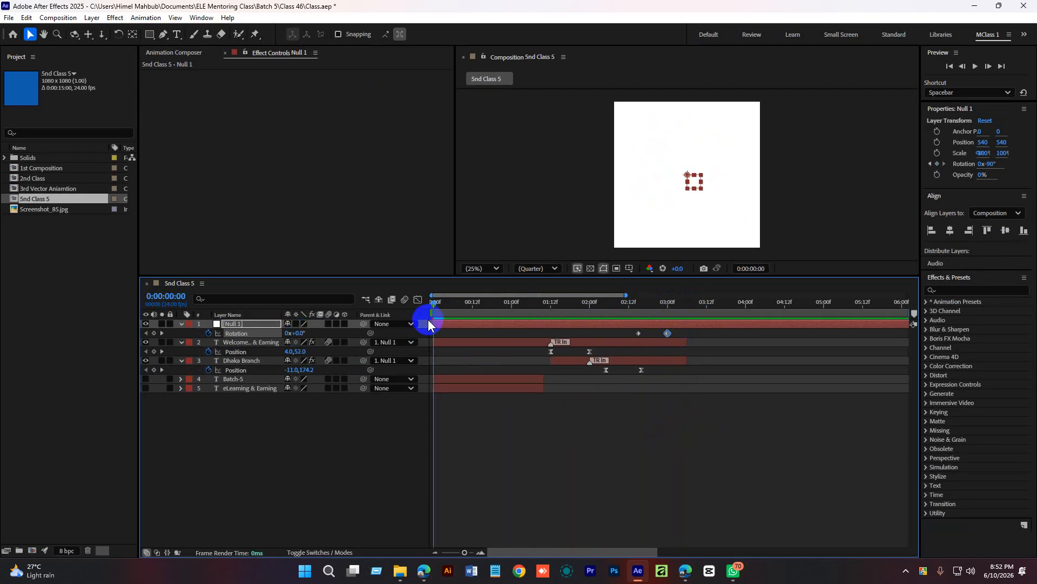
pyautogui.press('space')
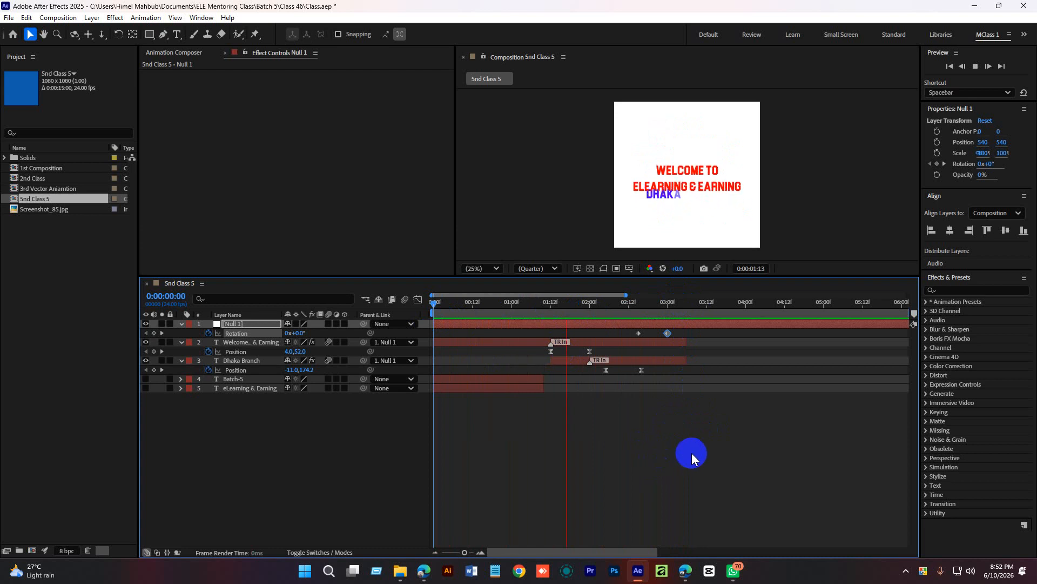
pyautogui.press('space')
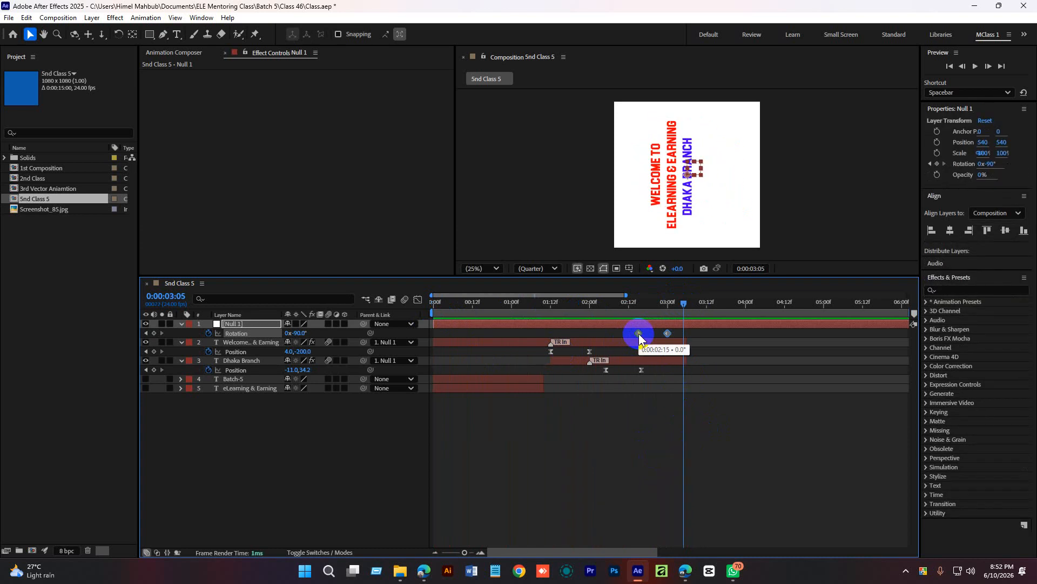
# Step: Apply Easy Ease to the null object's Rotation keyframes and raise the first keyframe's outgoing influence to about 75% in the speed graph
pyautogui.press('F9')
pyautogui.click(651, 305)
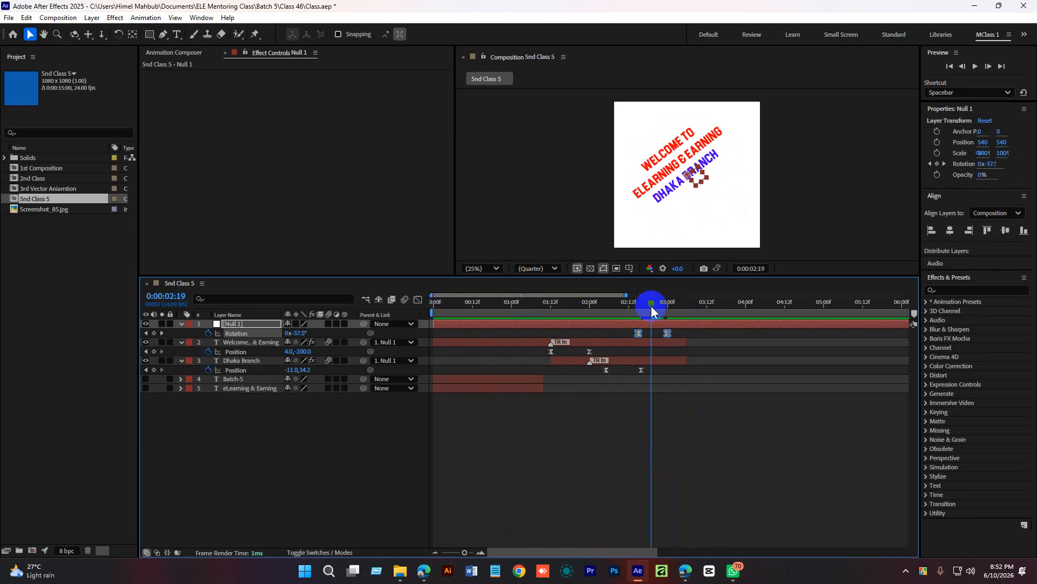
pyautogui.click(417, 299)
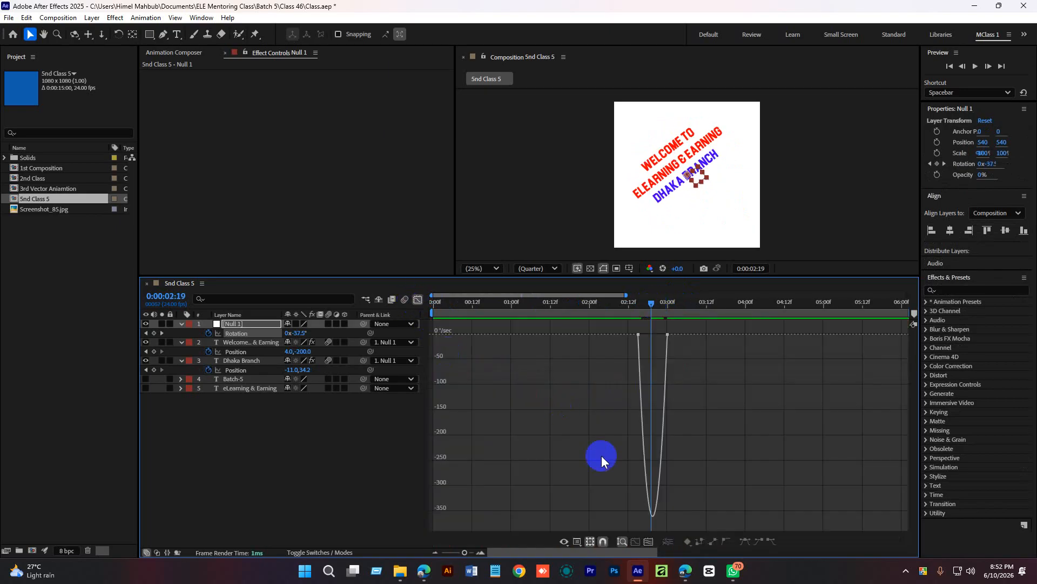
pyautogui.moveTo(644, 335)
pyautogui.mouseDown()
pyautogui.moveTo(672, 324)
pyautogui.moveTo(662, 349)
pyautogui.moveTo(657, 335)
pyautogui.mouseUp()
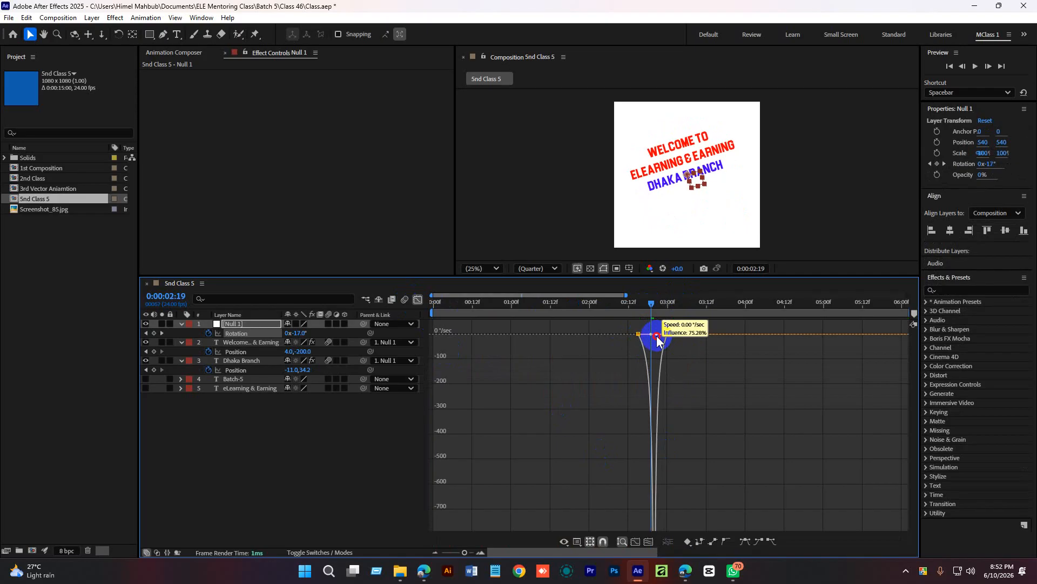
pyautogui.click(418, 299)
pyautogui.moveTo(664, 299); pyautogui.dragTo(637, 303)
pyautogui.press('space')
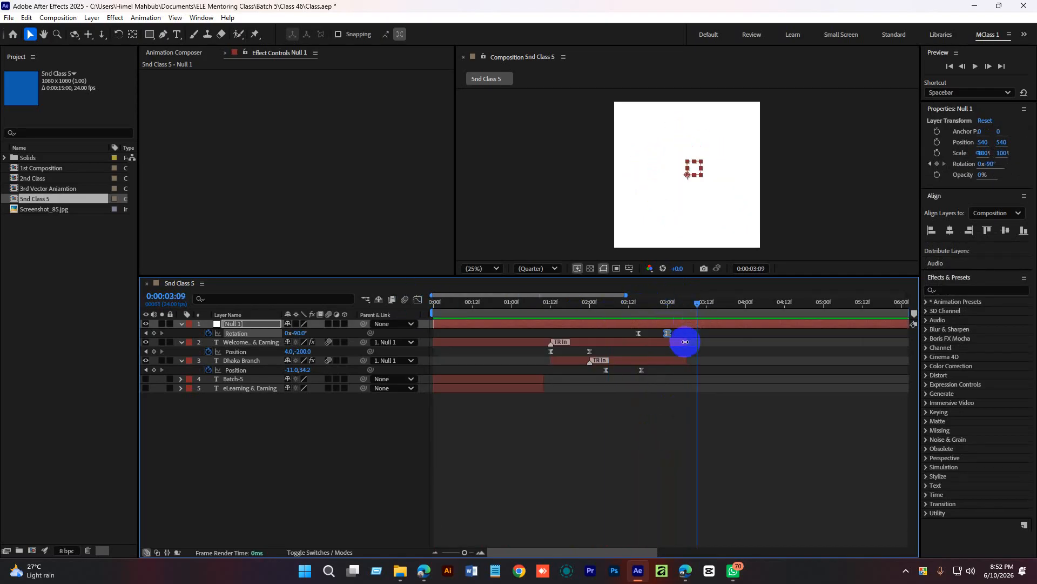
# Step: Extend the out points of the Welcome and Dhaka Branch text layers to just before 0:00:05:12
pyautogui.moveTo(690, 339); pyautogui.dragTo(857, 342)
pyautogui.moveTo(688, 360); pyautogui.dragTo(855, 360)
# Step: Add a Position keyframe of 540, 540 to the null object and shift it to about 0:00:03:01
pyautogui.moveTo(709, 303); pyautogui.dragTo(687, 325)
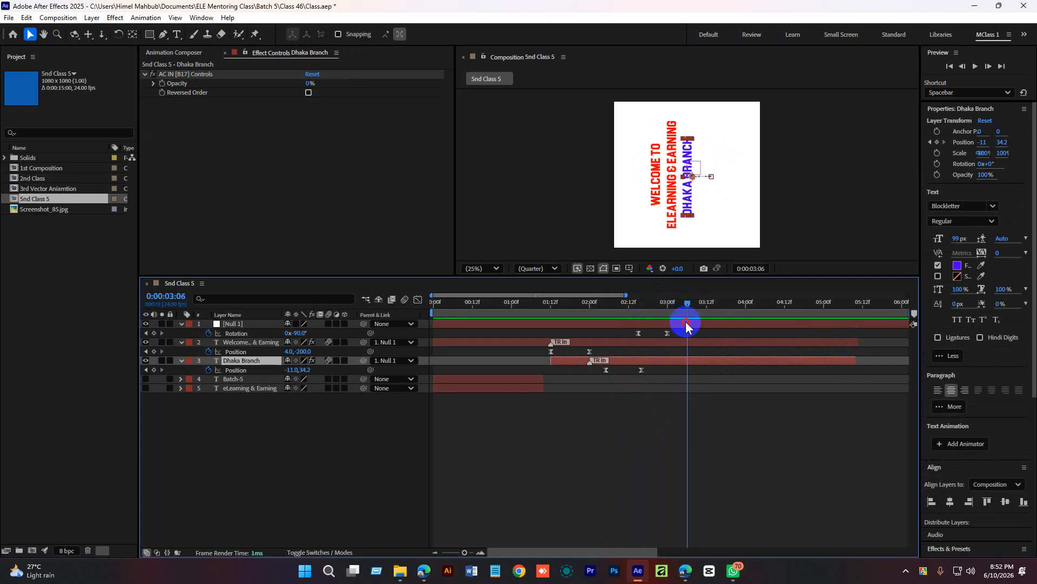
pyautogui.click(682, 324)
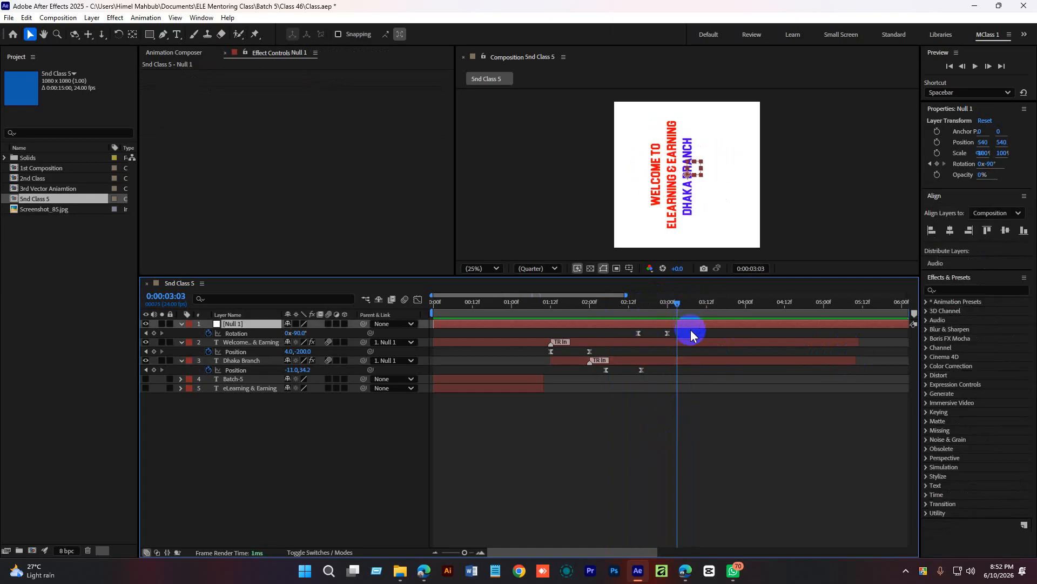
pyautogui.press('p')
pyautogui.click(263, 337)
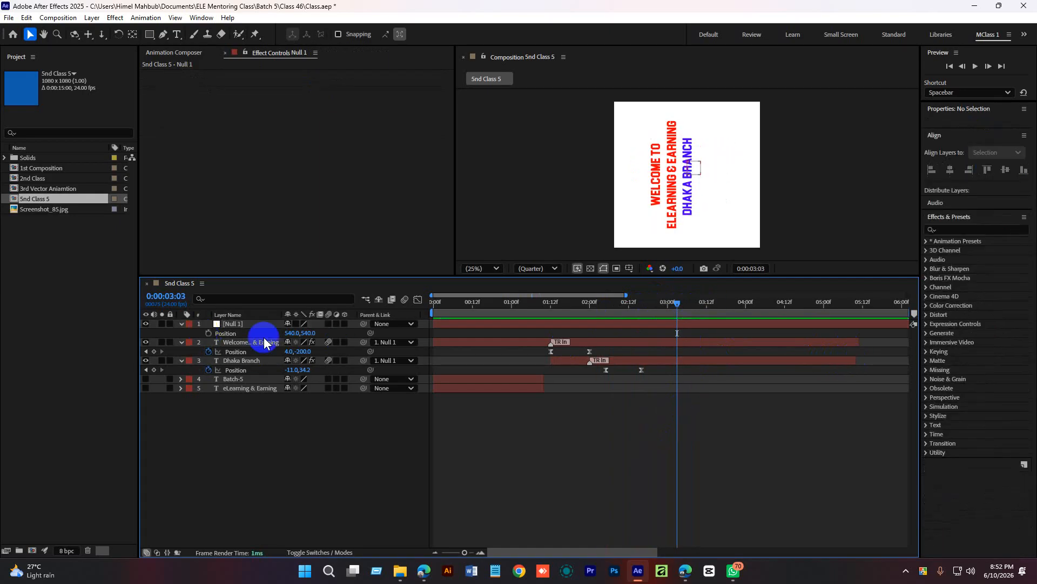
pyautogui.click(208, 333)
pyautogui.moveTo(675, 301); pyautogui.dragTo(737, 301)
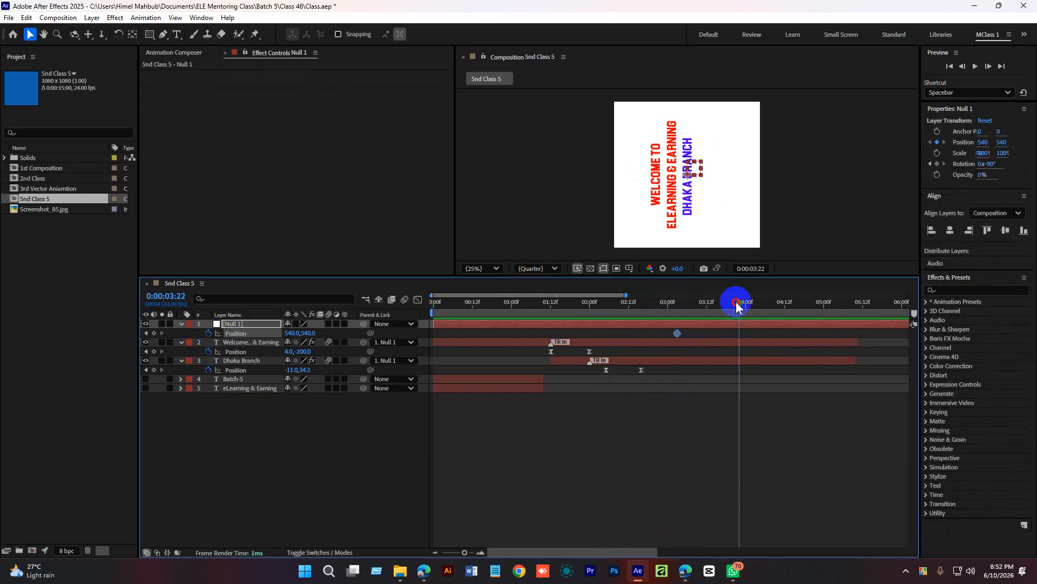
pyautogui.moveTo(677, 332); pyautogui.dragTo(670, 332)
# Step: Set the null object's X position to 299 at 0:00:03:22, moving the rotated text sideways
pyautogui.moveTo(686, 189); pyautogui.dragTo(654, 190)
pyautogui.hotkey('ctrl', 'z')
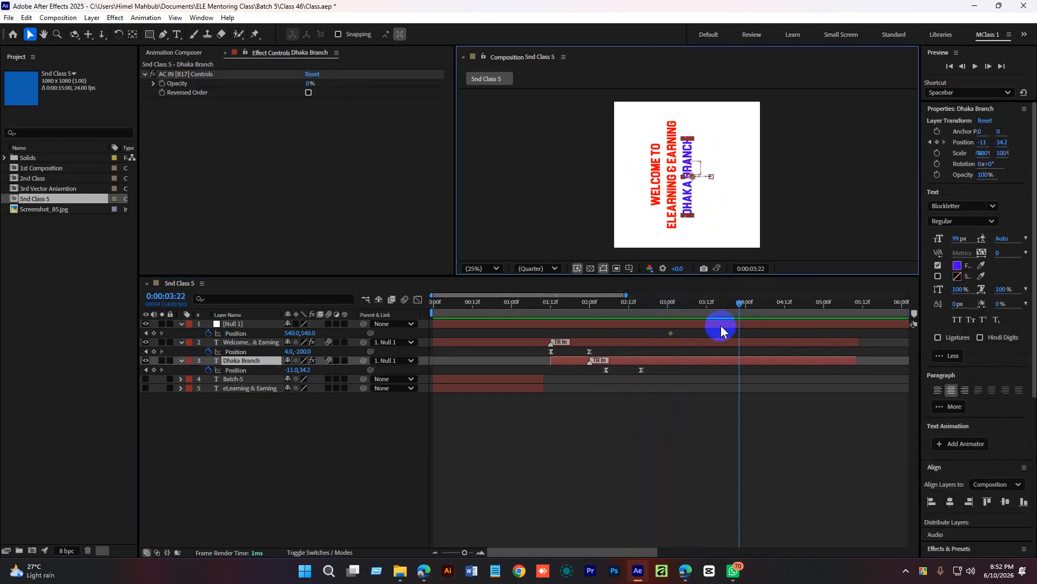
pyautogui.click(721, 324)
pyautogui.moveTo(296, 334); pyautogui.dragTo(174, 345)
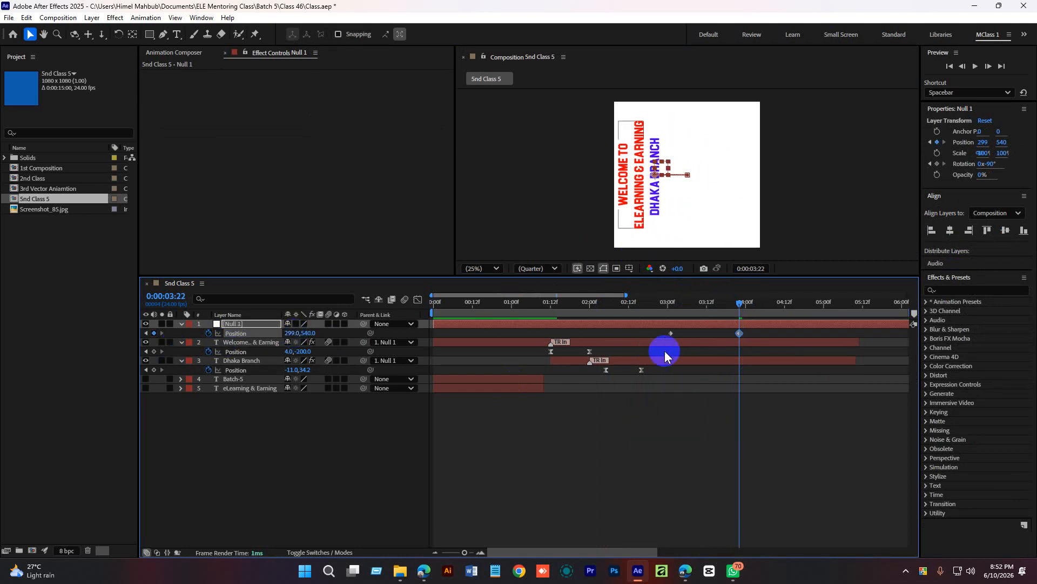
# Step: Apply Easy Ease to the null object's two Position keyframes and reshape their speed curve in the Graph Editor
pyautogui.moveTo(752, 330); pyautogui.dragTo(644, 340)
pyautogui.press('F9')
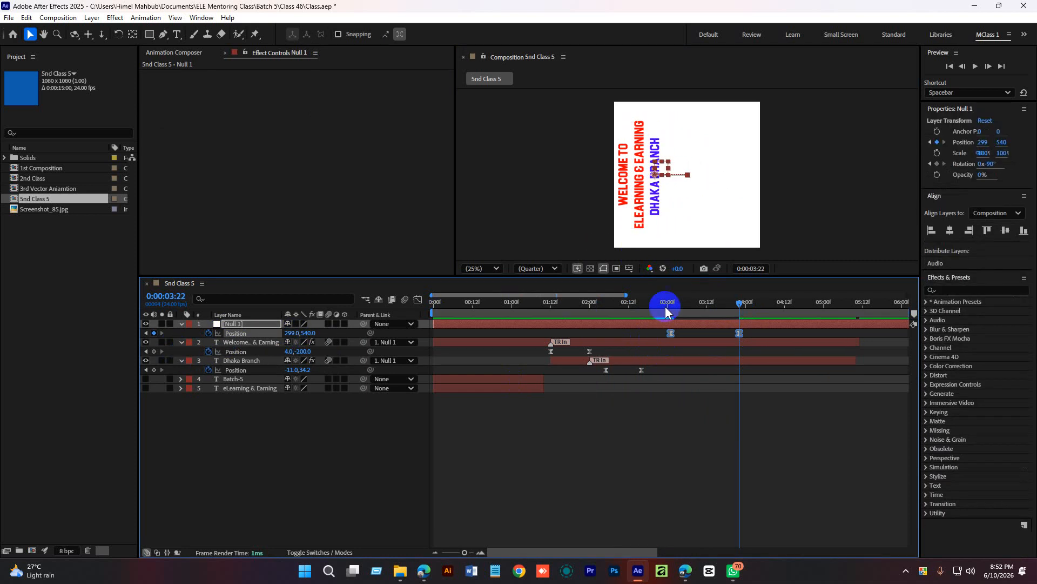
pyautogui.moveTo(712, 303); pyautogui.dragTo(706, 306)
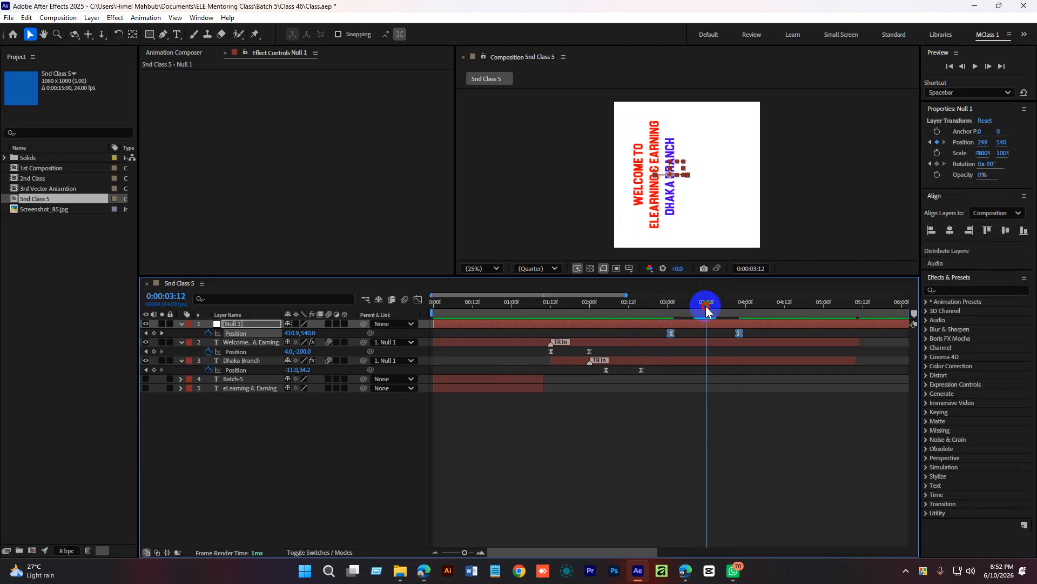
pyautogui.click(417, 299)
pyautogui.moveTo(643, 492); pyautogui.dragTo(714, 523)
pyautogui.click(418, 300)
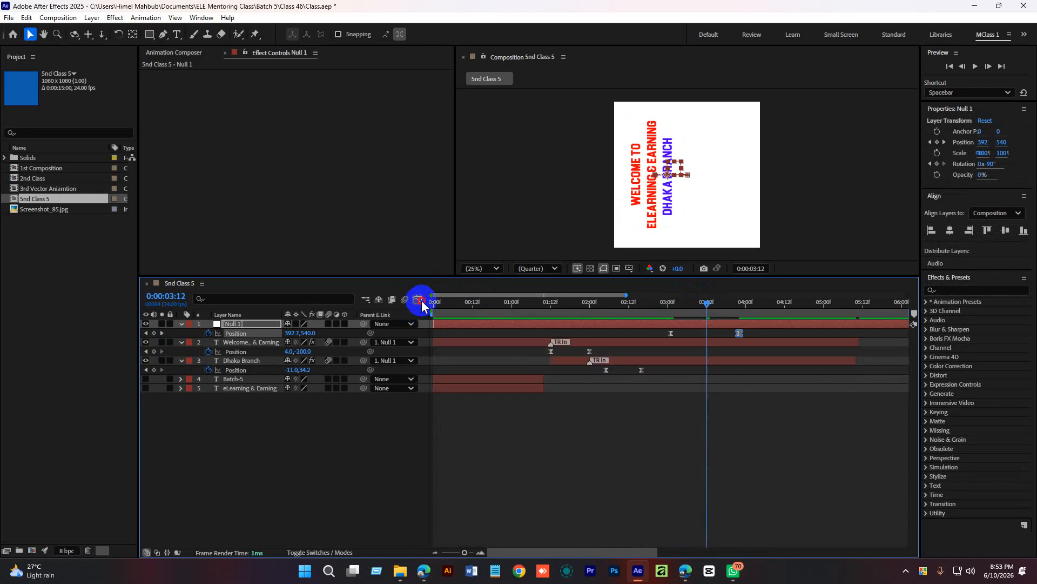
# Step: Preview the animation from the start and review the null object's sideways move between 0:00:03:00 and 0:00:04:00
pyautogui.moveTo(468, 552); pyautogui.dragTo(456, 552)
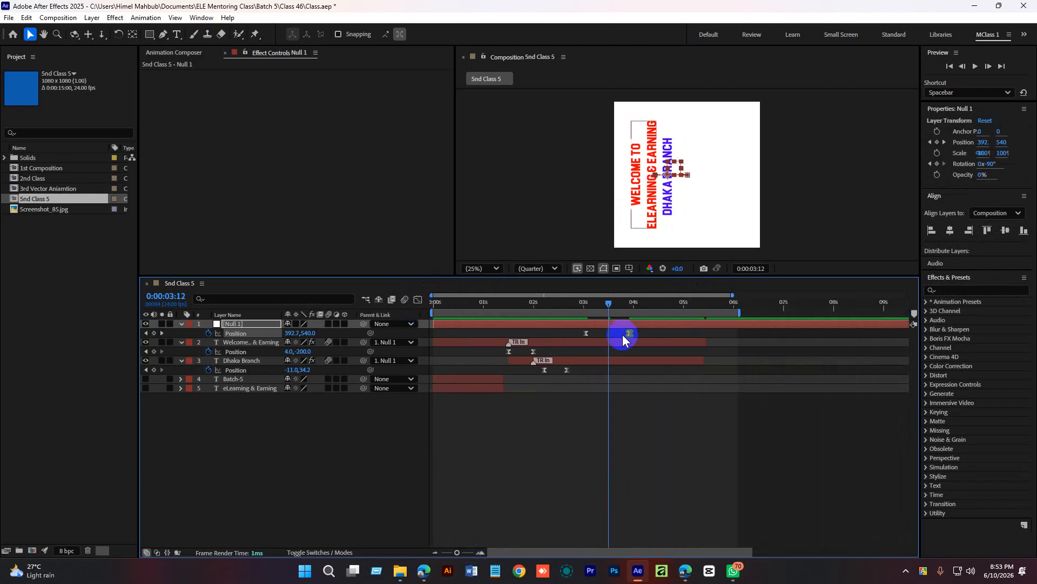
pyautogui.moveTo(608, 305); pyautogui.dragTo(435, 304)
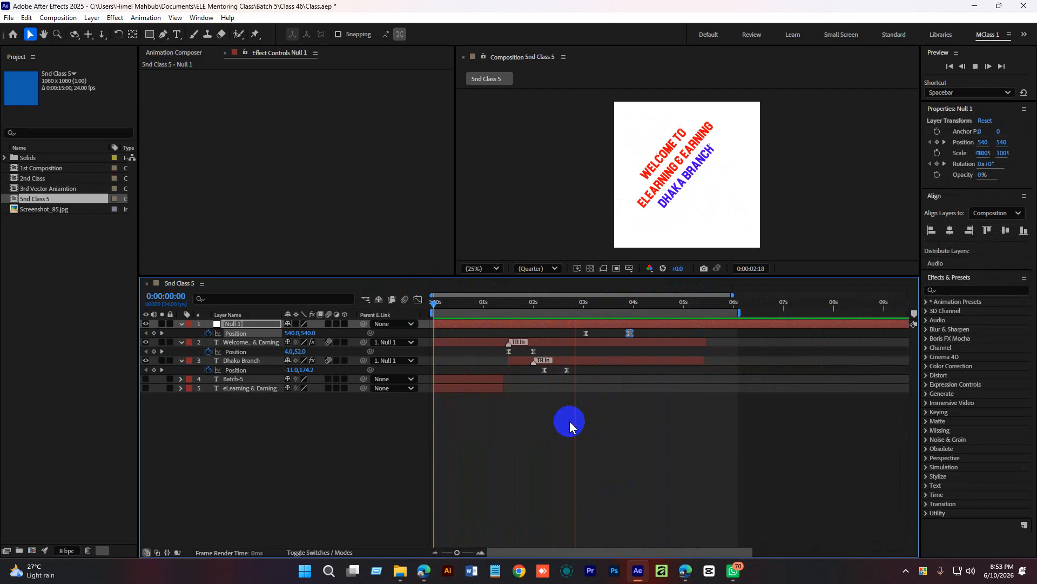
pyautogui.click(622, 305)
pyautogui.moveTo(621, 306); pyautogui.dragTo(585, 311)
pyautogui.press('space')
pyautogui.press('space')
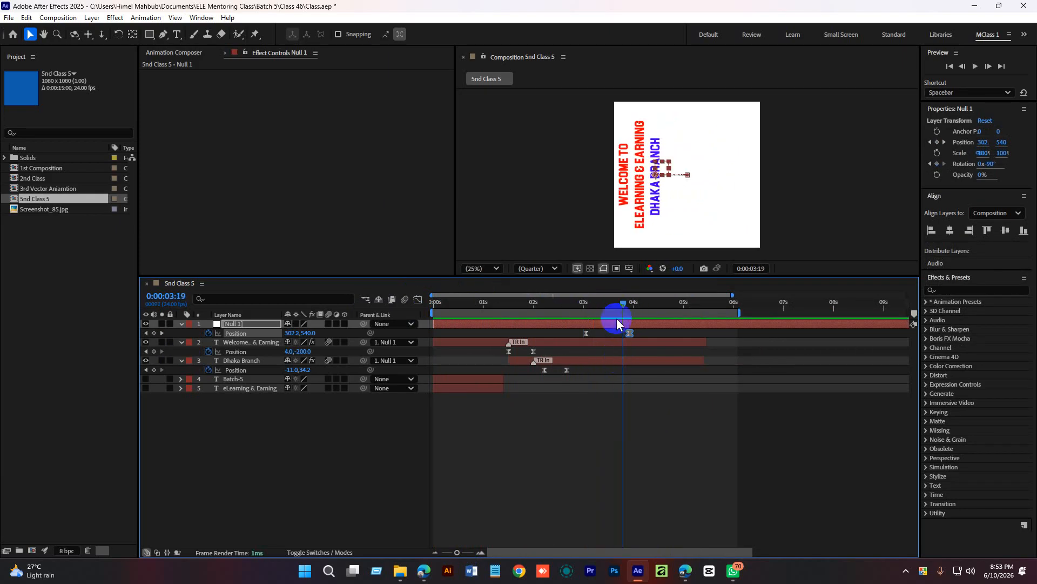
# Step: Start the Batch-5 layer at about 3 seconds, show it, place its text at position 600, 612, and preview from 0:00:03:00
pyautogui.moveTo(454, 381); pyautogui.dragTo(608, 380)
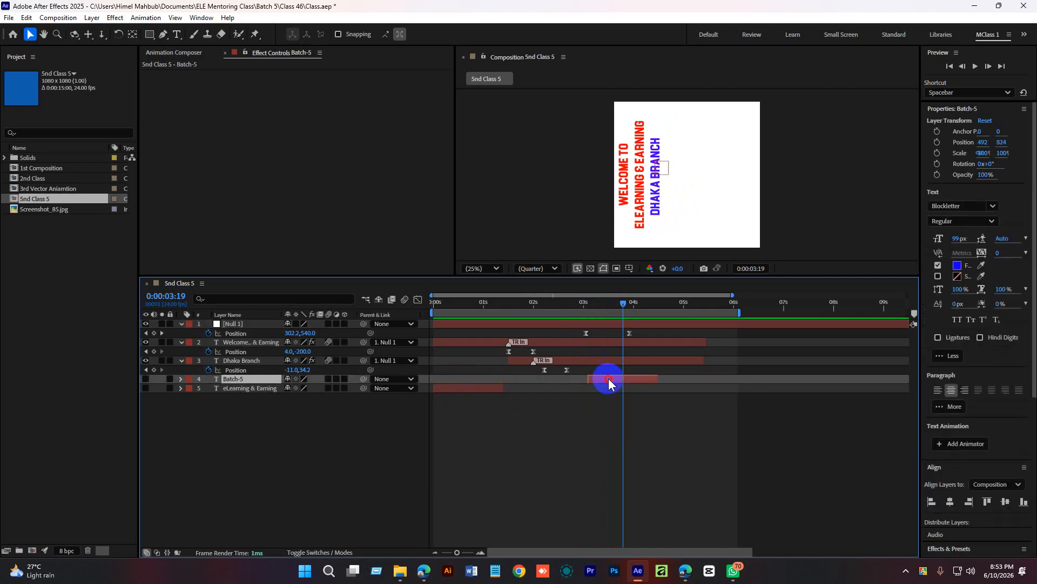
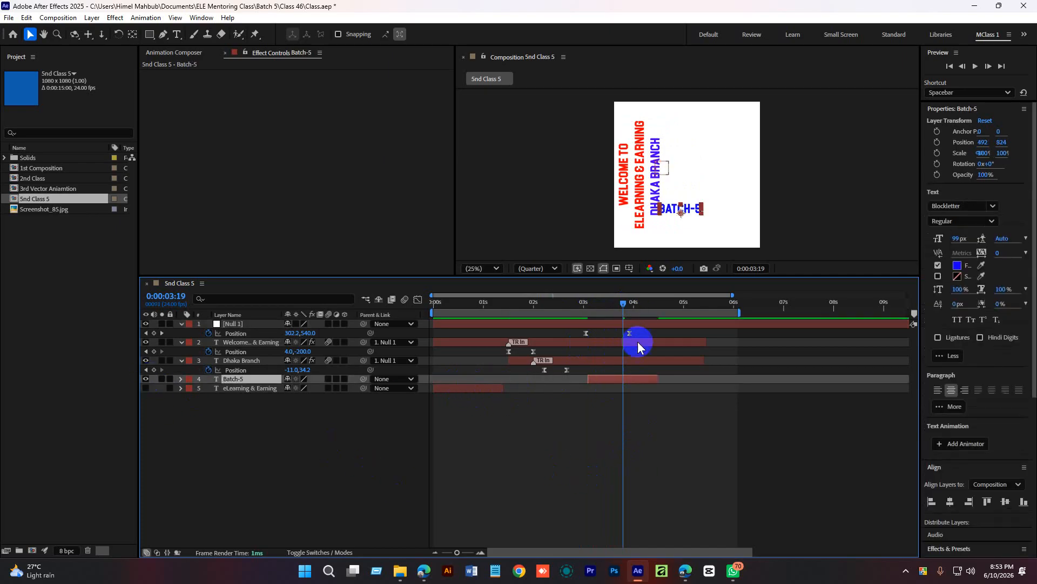
pyautogui.moveTo(688, 210); pyautogui.dragTo(703, 181)
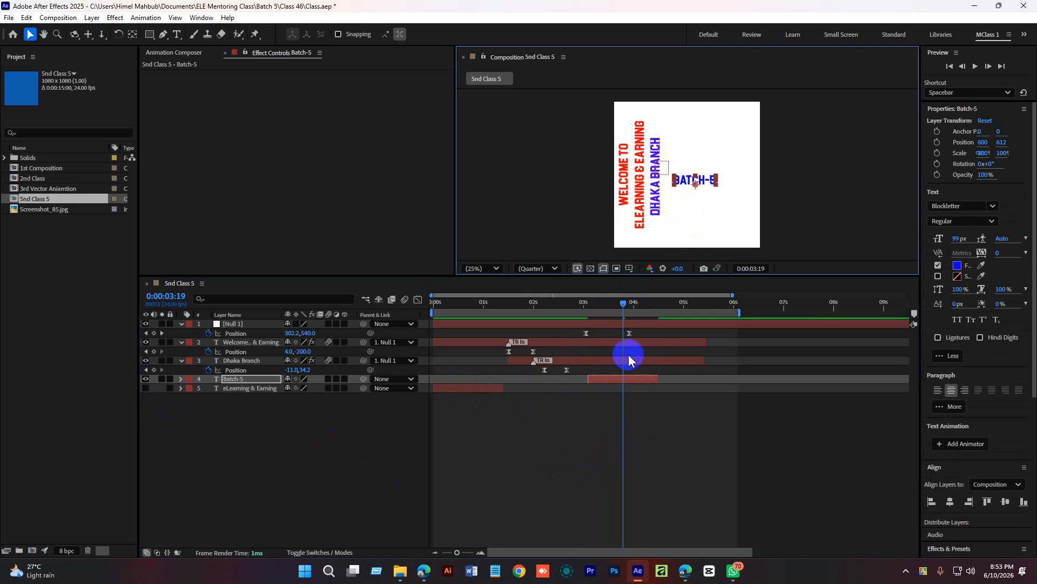
pyautogui.moveTo(621, 304); pyautogui.dragTo(583, 309)
pyautogui.press('space')
pyautogui.press('space')
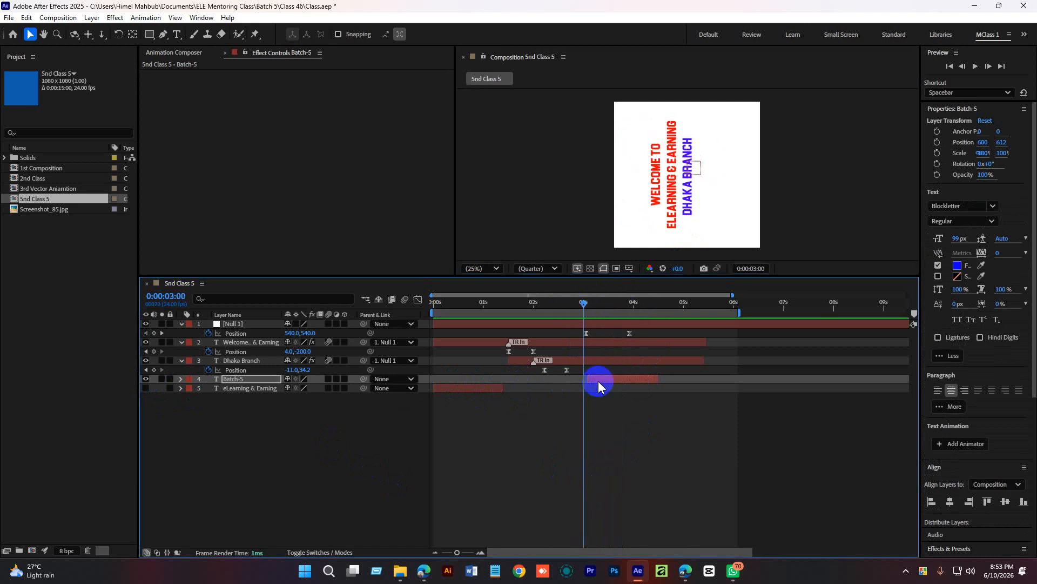
# Step: Try the Bebas Neue Pro font in Bold on the Batch-5 text and check it at 0:00:03:19
pyautogui.click(967, 202)
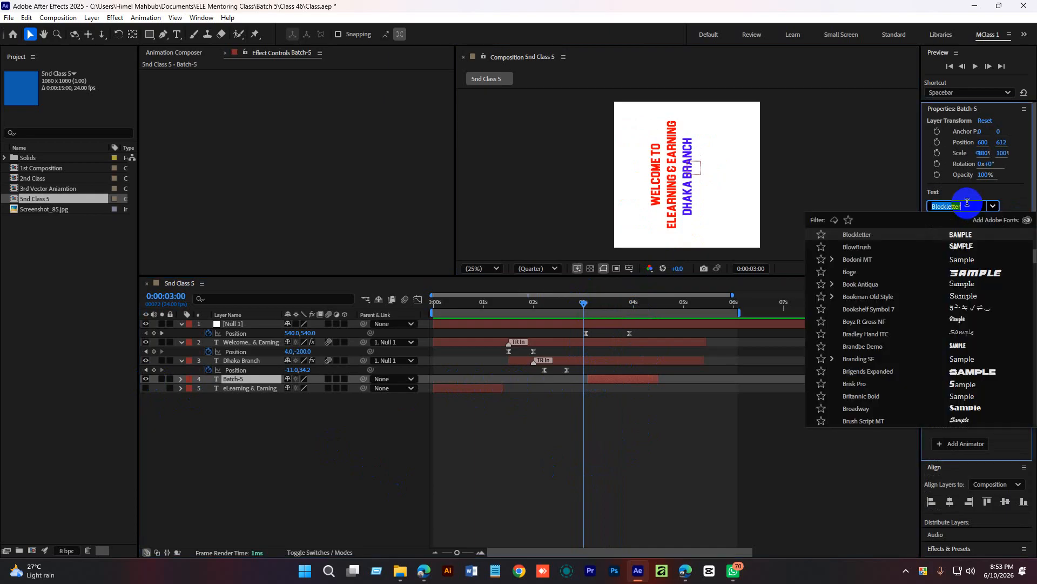
pyautogui.write('beb')
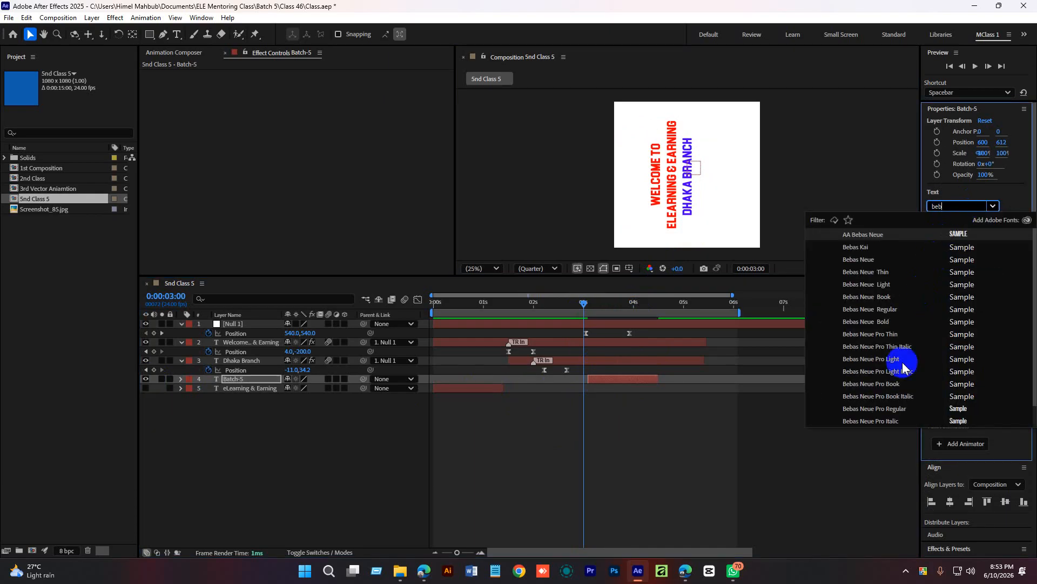
pyautogui.click(889, 411)
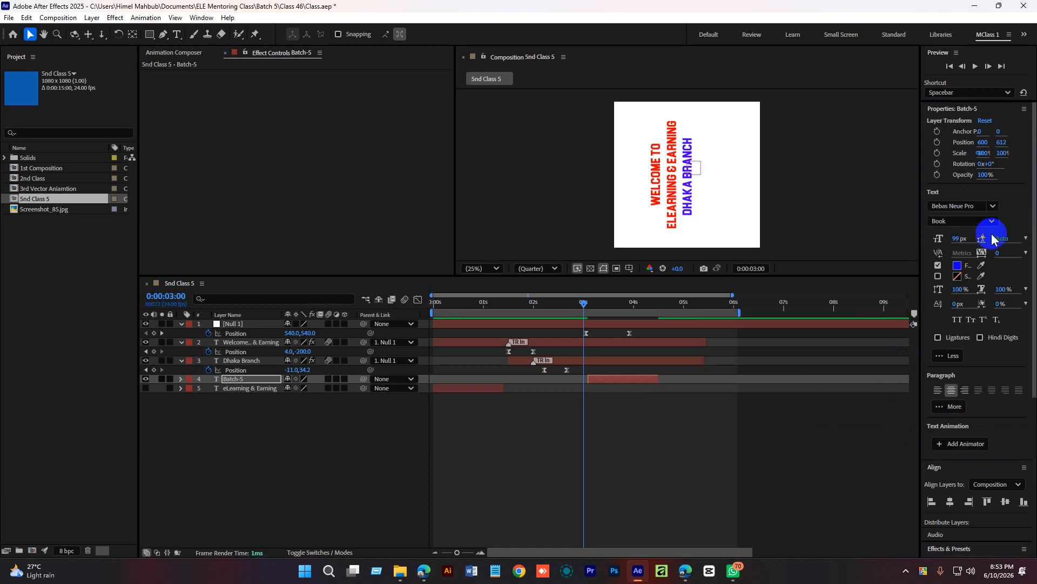
pyautogui.click(987, 222)
pyautogui.click(948, 342)
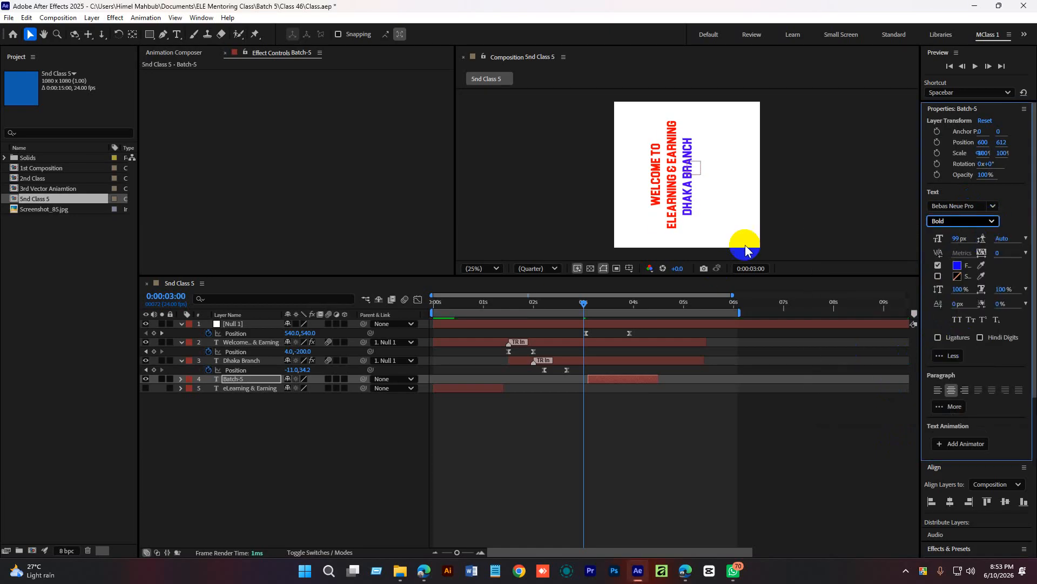
pyautogui.click(582, 303)
pyautogui.moveTo(582, 304); pyautogui.dragTo(623, 304)
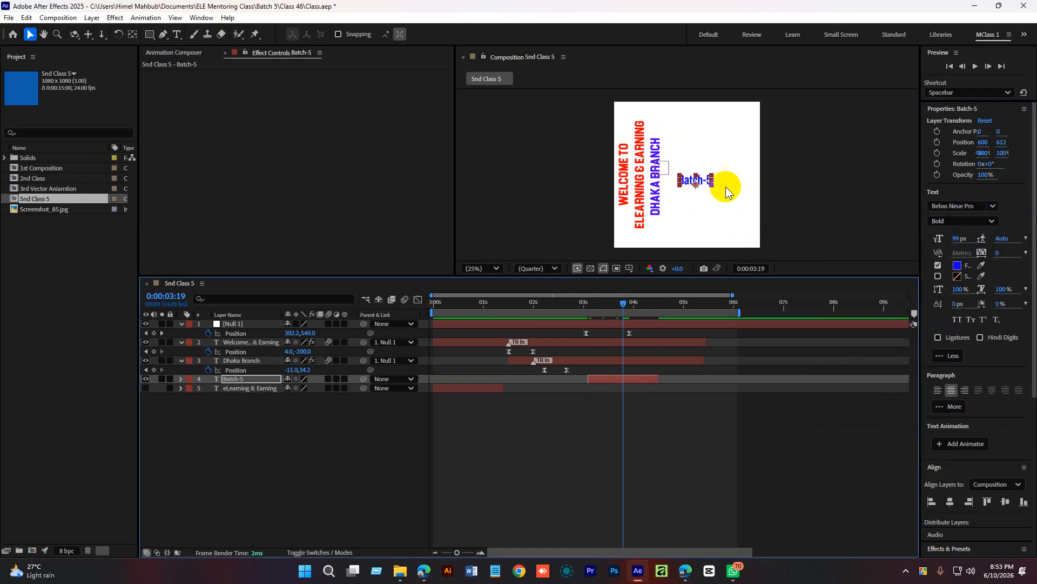
# Step: Set the font of the Batch-5 text to Anton Regular
pyautogui.click(975, 205)
pyautogui.write('a')
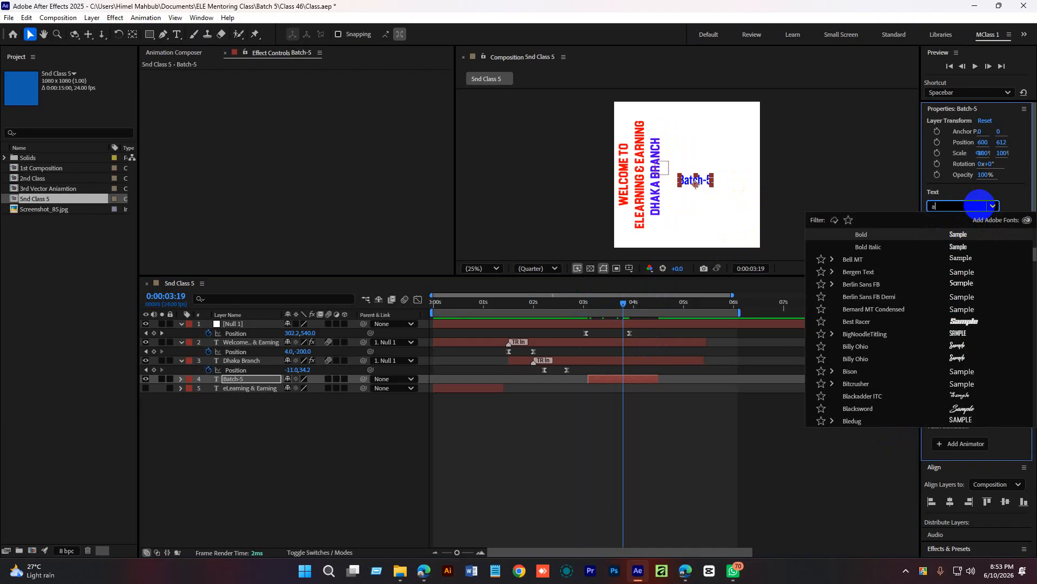
pyautogui.write('nton')
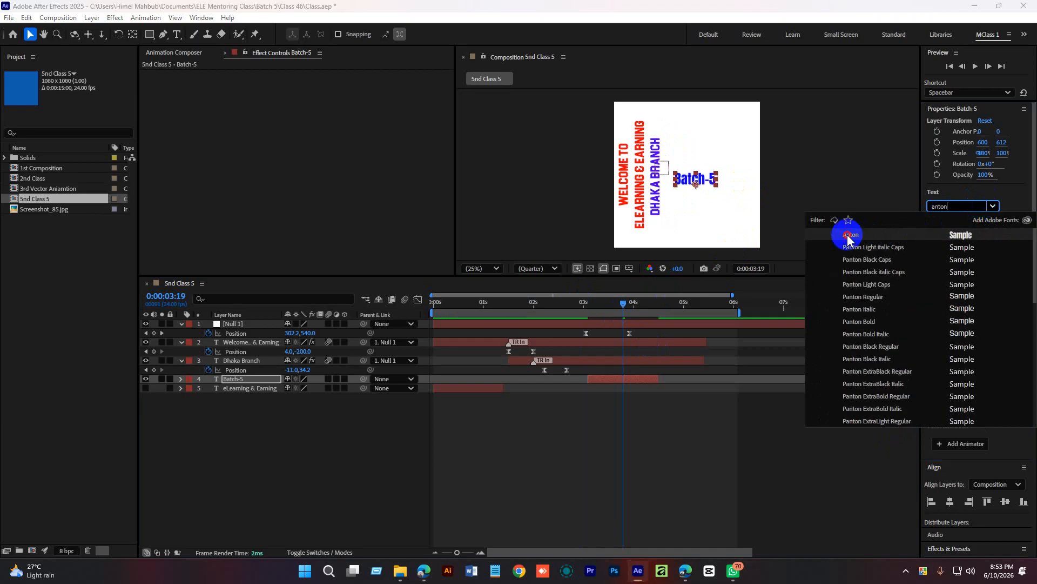
pyautogui.press('Return')
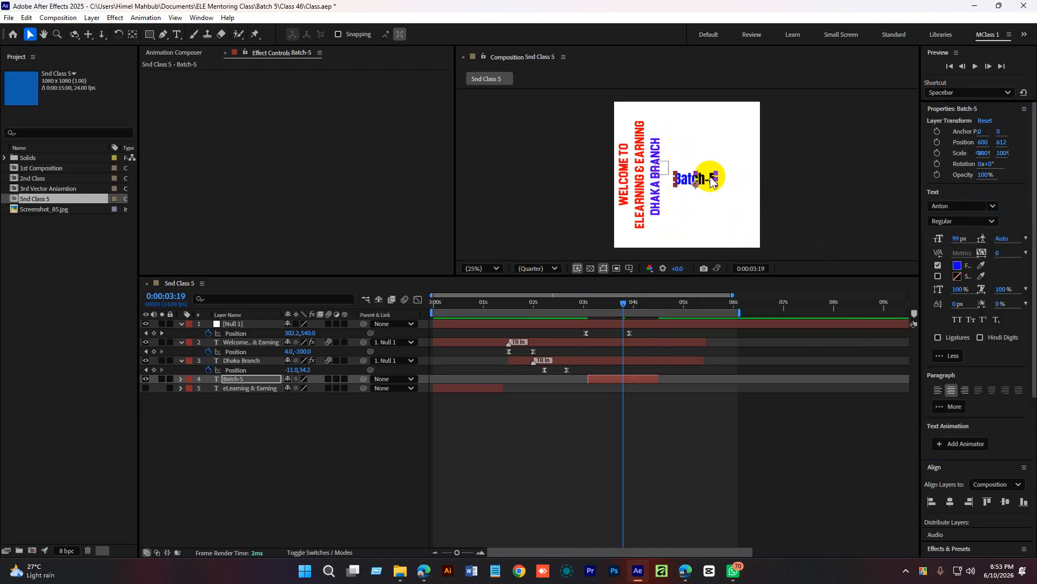
# Step: Enlarge the Batch-5 text to fill the empty area beside the vertical Dhaka Branch text
pyautogui.click(689, 204)
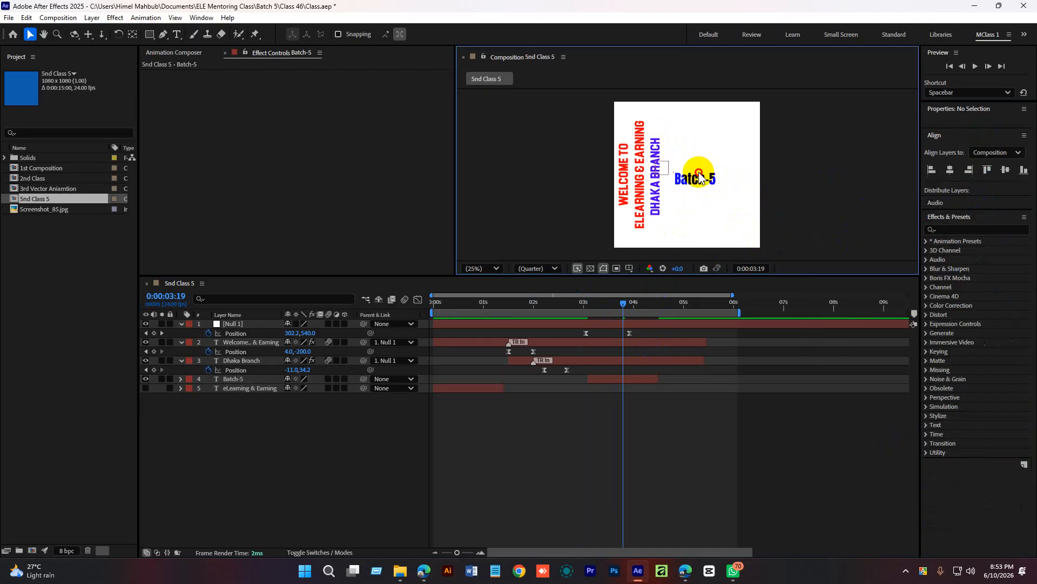
pyautogui.click(646, 379)
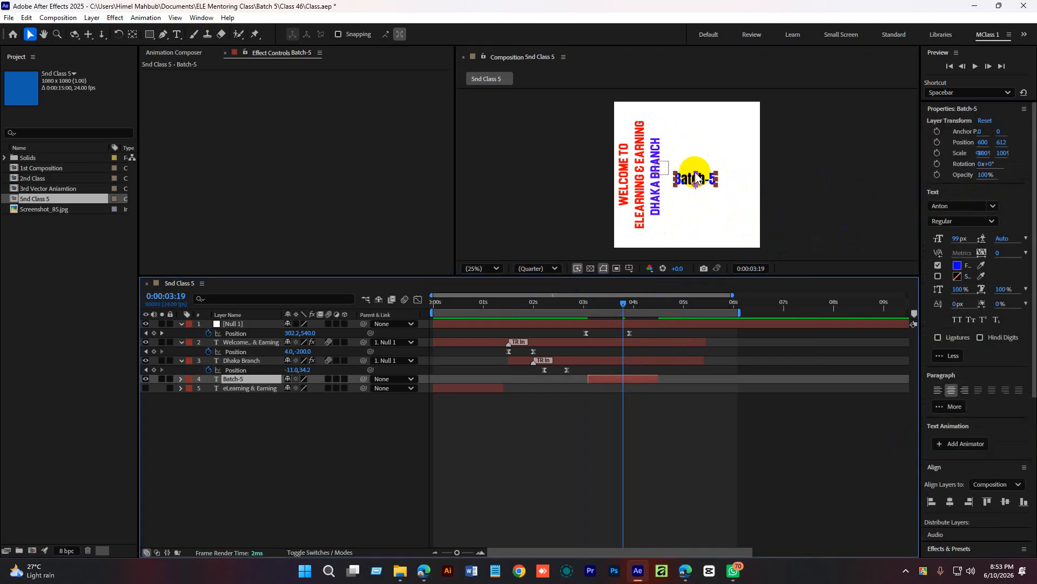
pyautogui.moveTo(696, 173); pyautogui.dragTo(732, 184)
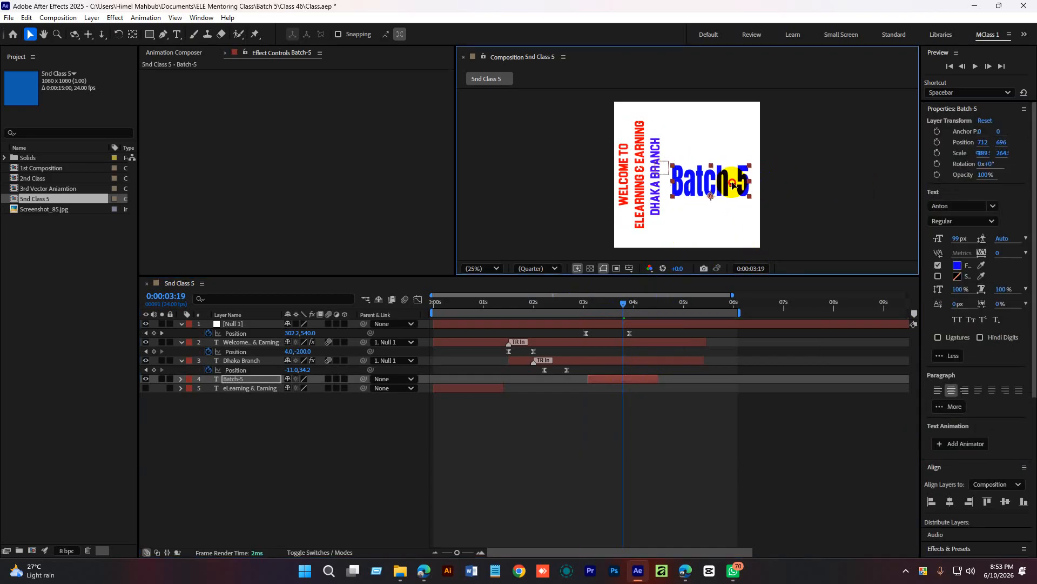
# Step: Preview the animation from about 0:00:01:03, and shift the Batch-5 layer to start at 0:00:03:13
pyautogui.click(663, 430)
pyautogui.moveTo(623, 303); pyautogui.dragTo(494, 323)
pyautogui.press('space')
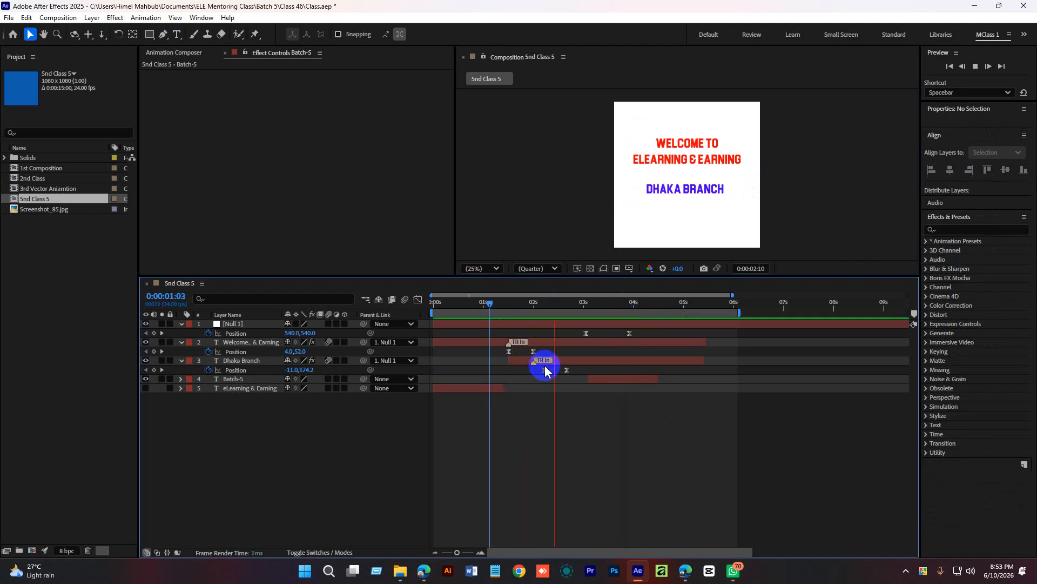
pyautogui.press('space')
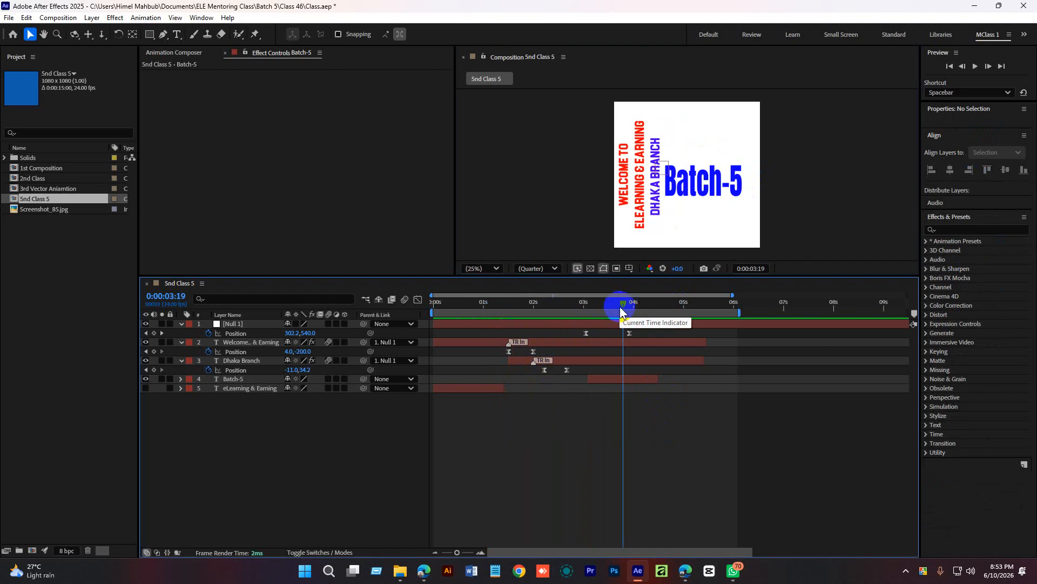
pyautogui.moveTo(621, 306)
pyautogui.mouseDown()
pyautogui.moveTo(583, 301)
pyautogui.moveTo(608, 303)
pyautogui.mouseUp()
pyautogui.moveTo(609, 381); pyautogui.dragTo(630, 378)
# Step: Add the 1-Line Scale Character 01 cinematic title from Animation Composer at 0:00:03:13
pyautogui.click(174, 52)
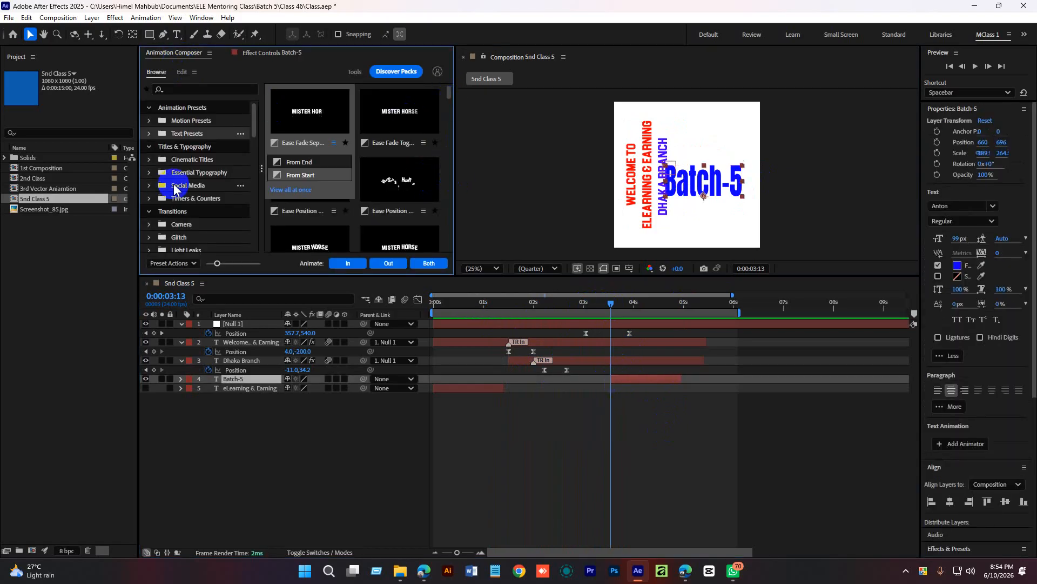
pyautogui.click(197, 159)
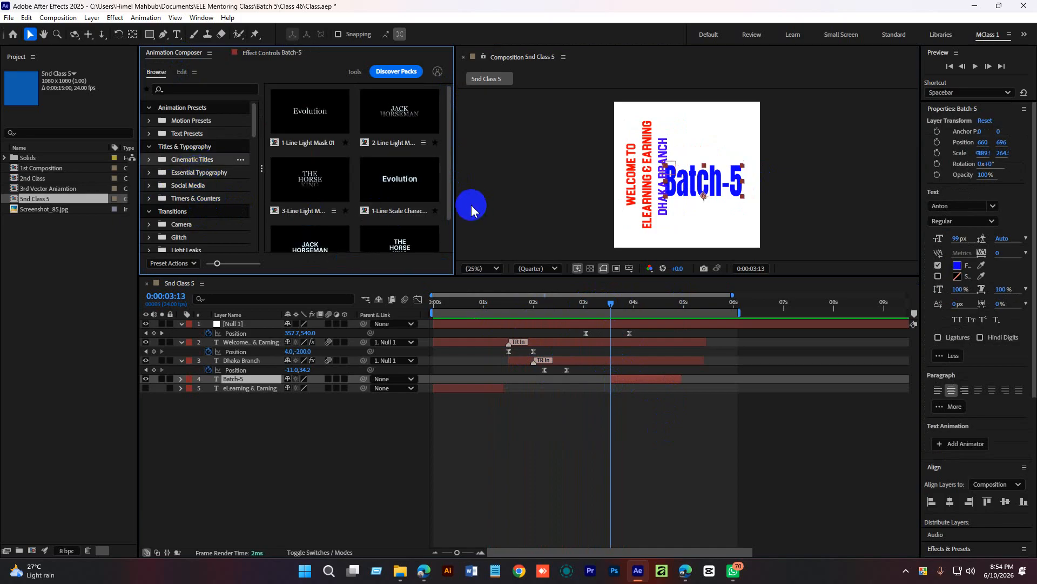
pyautogui.moveTo(448, 167); pyautogui.dragTo(448, 181)
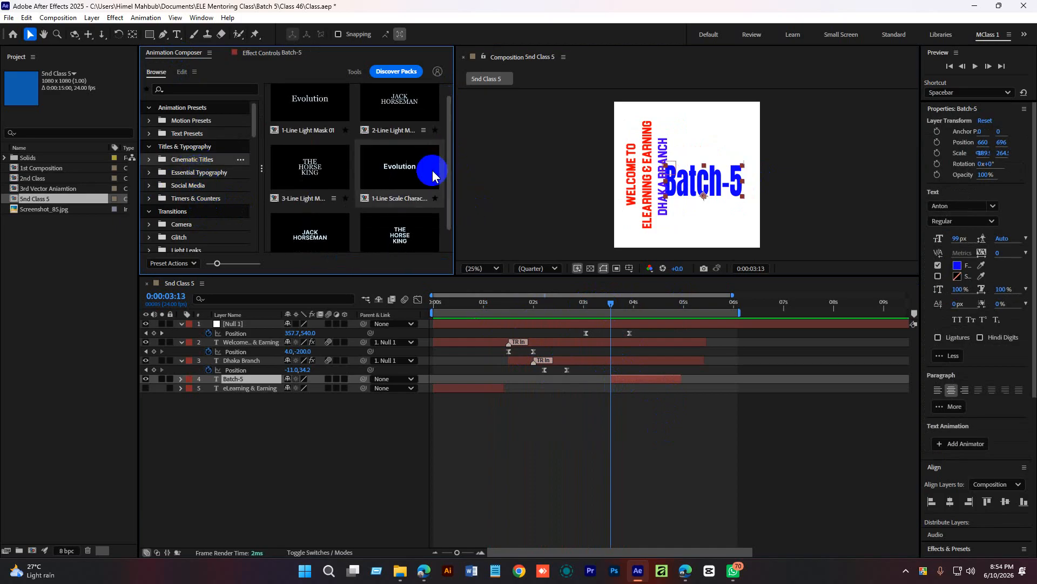
pyautogui.click(400, 167)
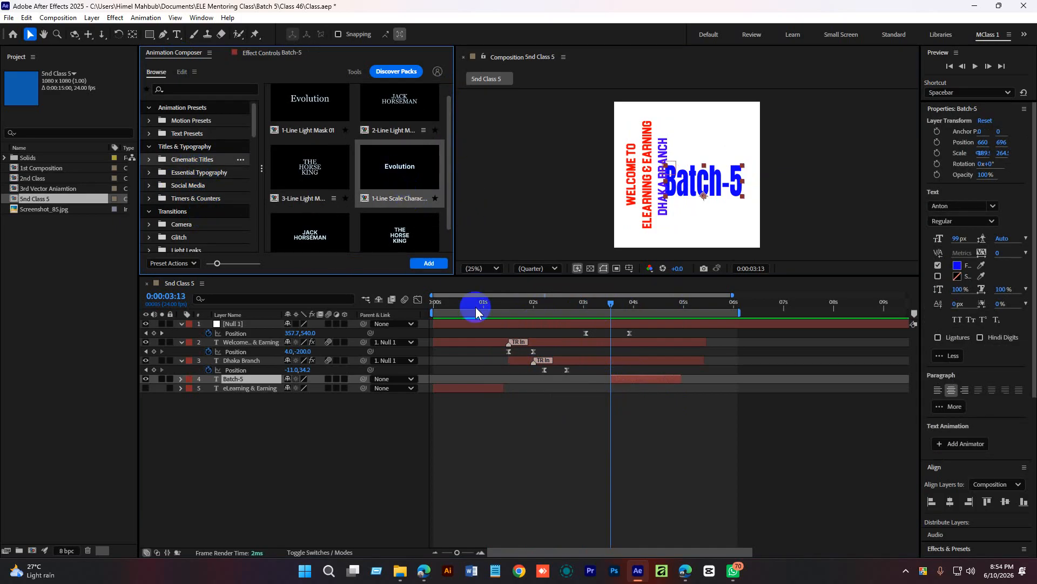
pyautogui.click(429, 263)
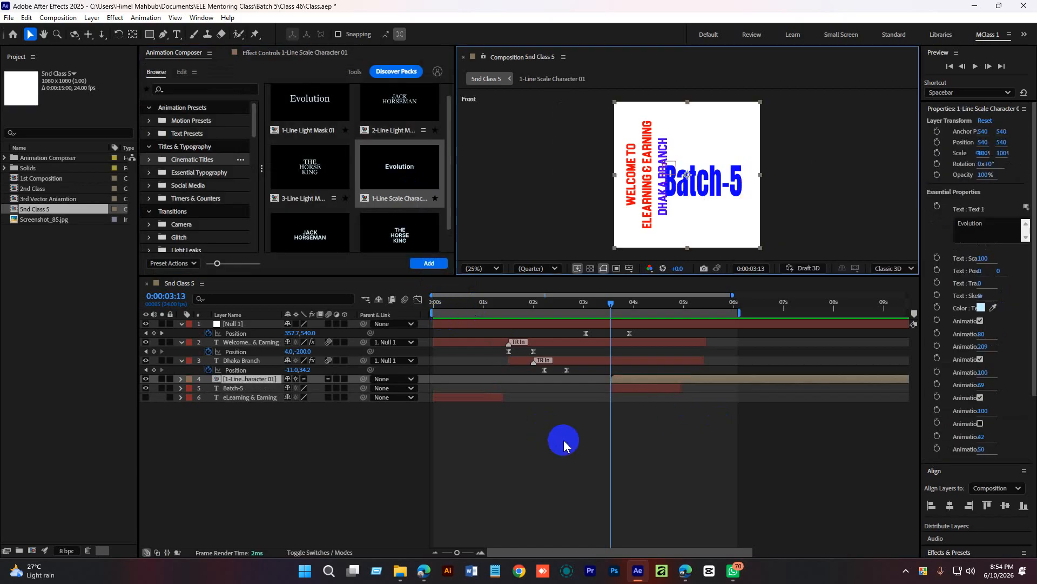
# Step: Review the added title's settings and its appearance over the Batch-5 layer at 0:00:04:14
pyautogui.click(627, 378)
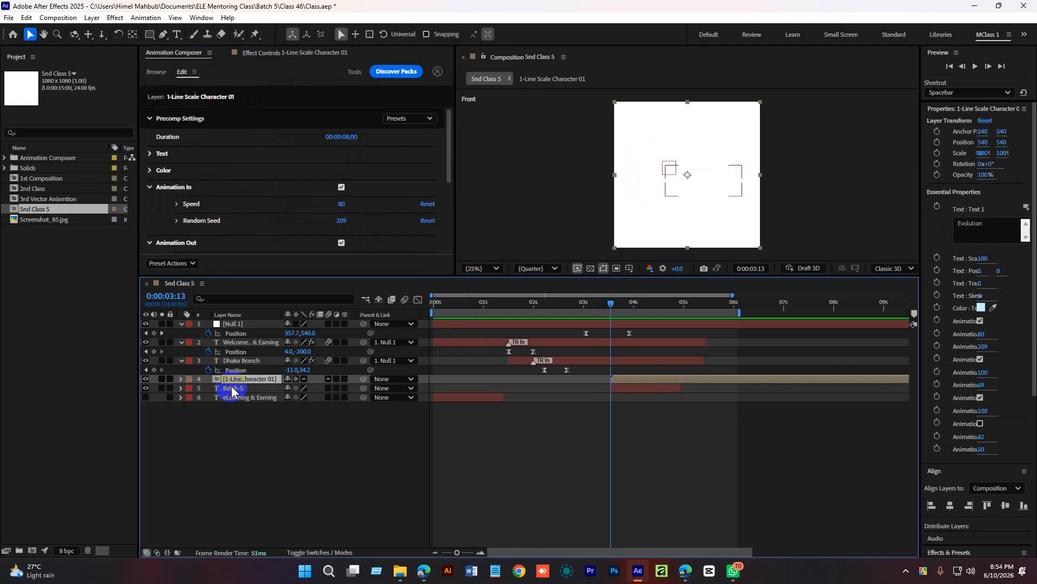
pyautogui.click(634, 389)
pyautogui.moveTo(610, 303); pyautogui.dragTo(669, 330)
pyautogui.click(662, 380)
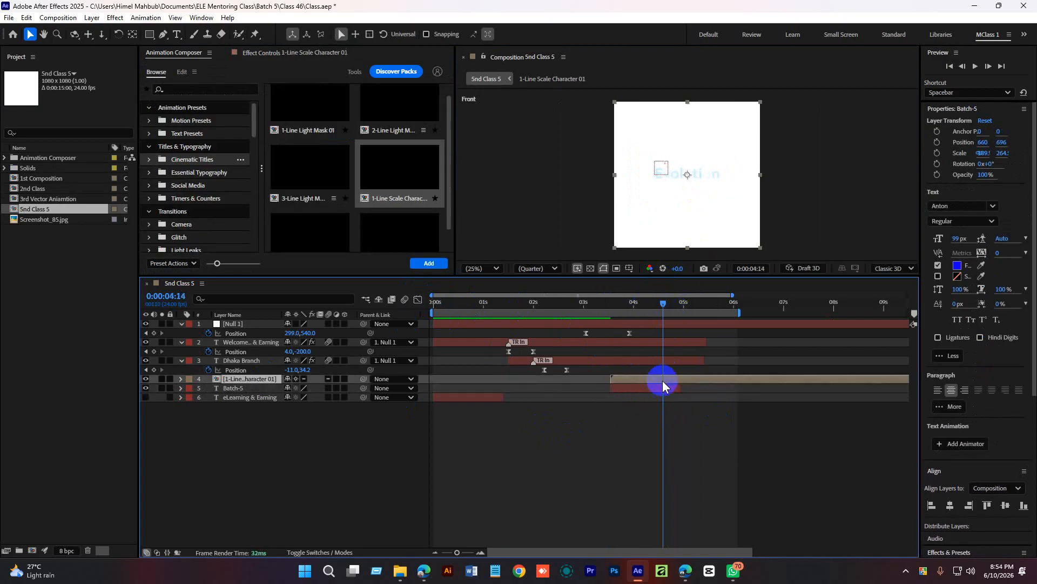
pyautogui.moveTo(450, 136)
pyautogui.mouseDown()
pyautogui.moveTo(445, 219)
pyautogui.moveTo(454, 138)
pyautogui.mouseUp()
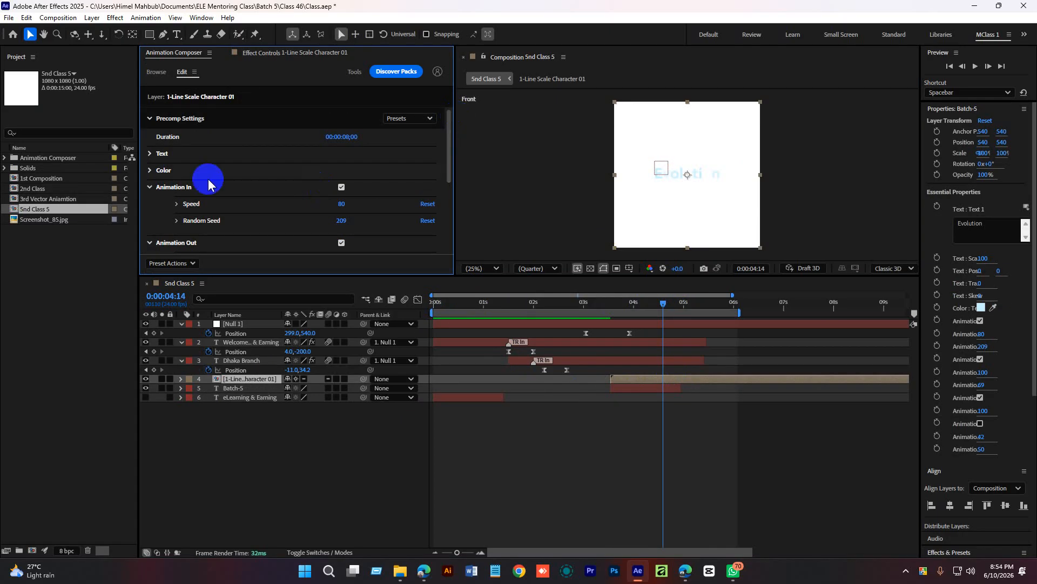
# Step: Delete the 1-Line Scale Character 01 layer and return the playhead to 0:00:03:13
pyautogui.click(588, 486)
pyautogui.click(641, 380)
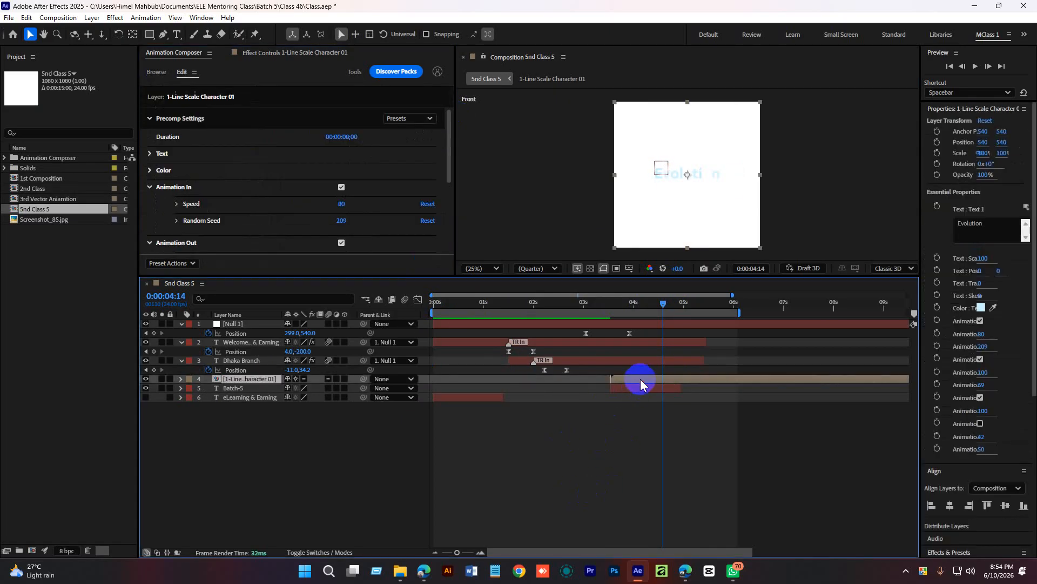
pyautogui.press('Delete')
pyautogui.click(607, 316)
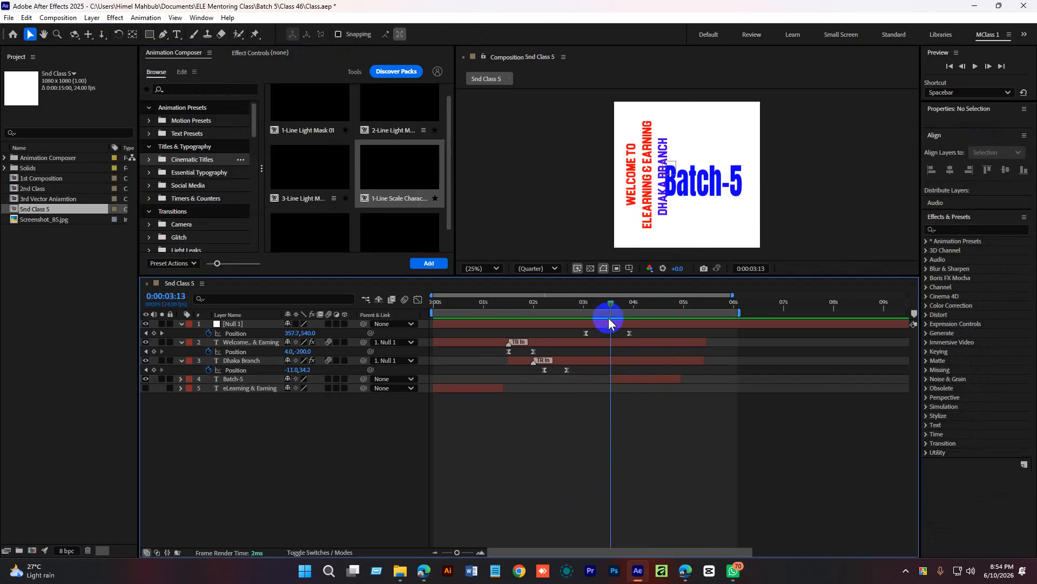
# Step: Apply the Ease Scale & Tracking text preset to the Batch-5 layer as an In animation and preview it
pyautogui.click(613, 378)
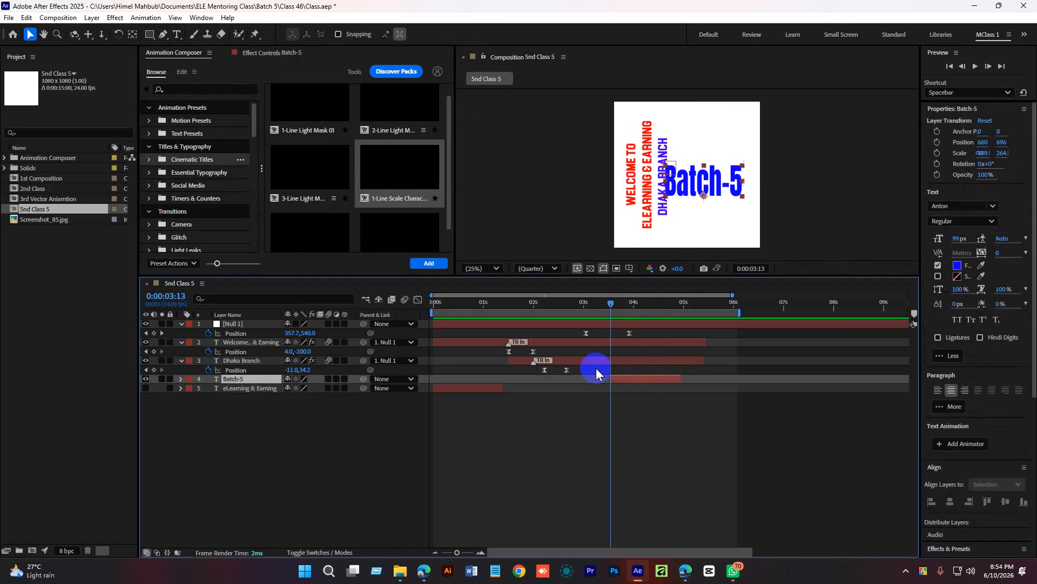
pyautogui.click(254, 115)
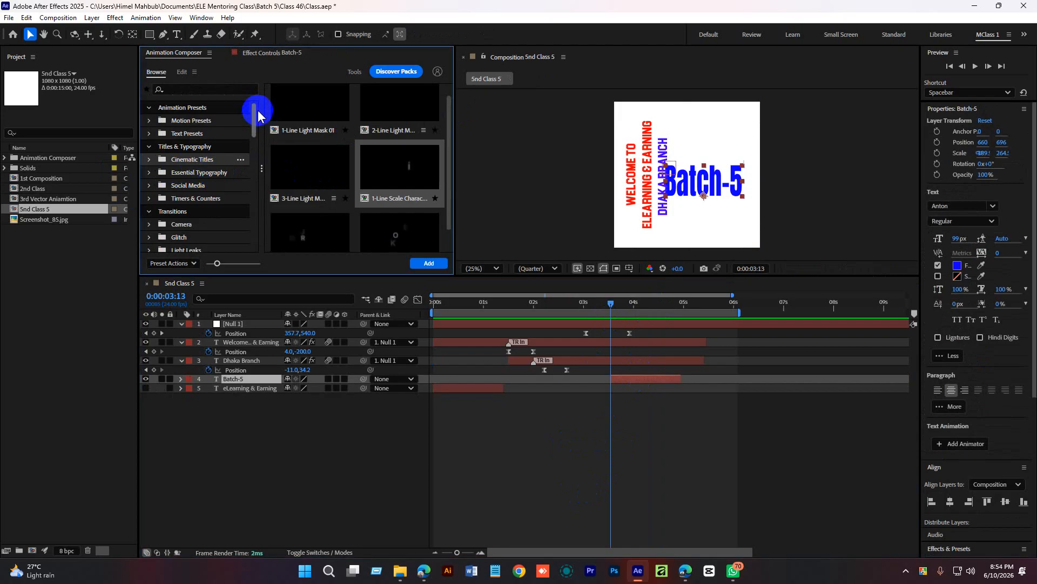
pyautogui.click(178, 133)
pyautogui.moveTo(450, 88); pyautogui.dragTo(449, 100)
pyautogui.scroll(-3, 377, 223)
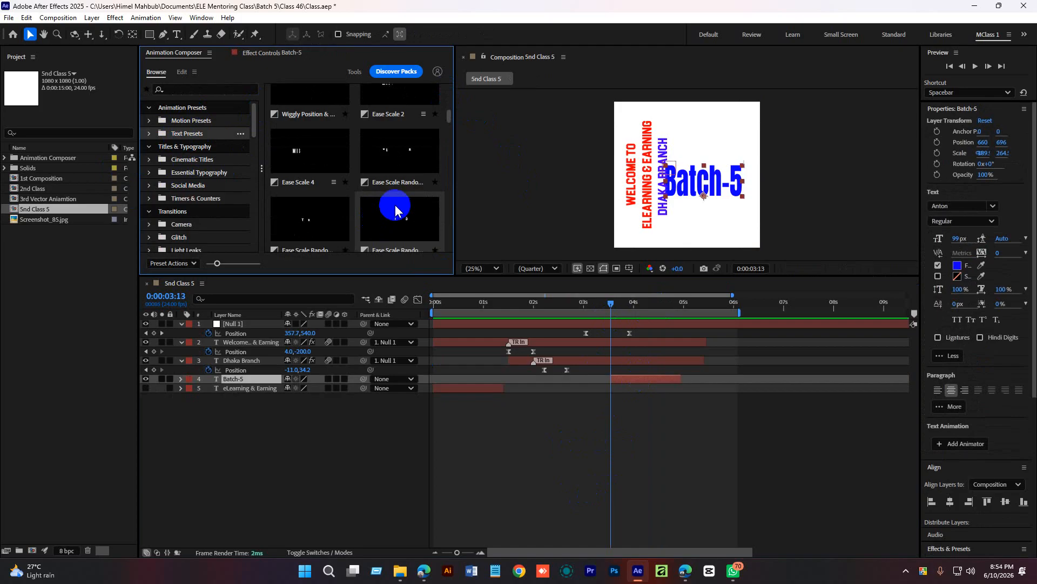
pyautogui.scroll(-3, 395, 210)
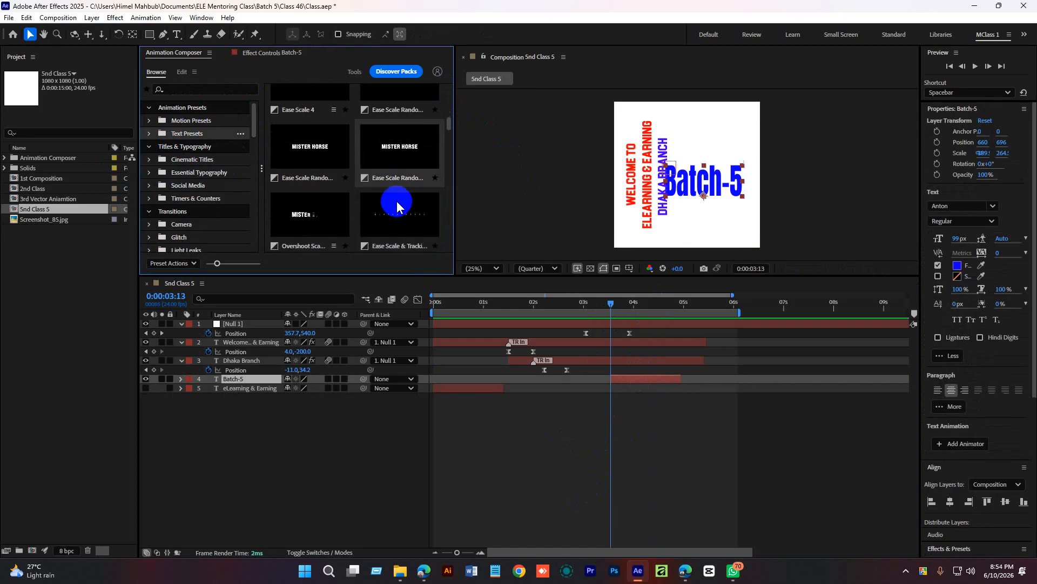
pyautogui.click(406, 150)
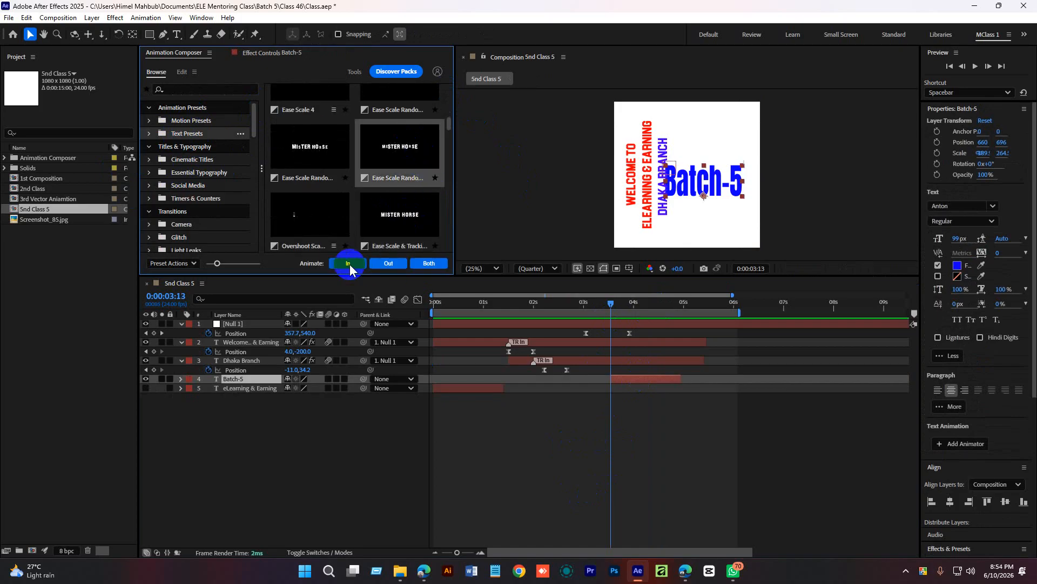
pyautogui.click(416, 205)
pyautogui.click(358, 265)
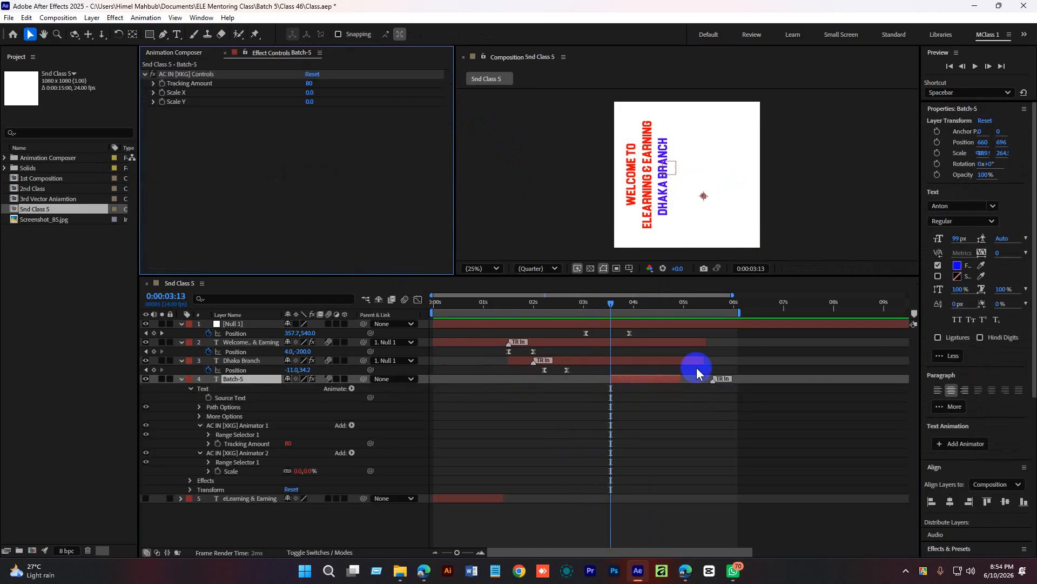
pyautogui.press('space')
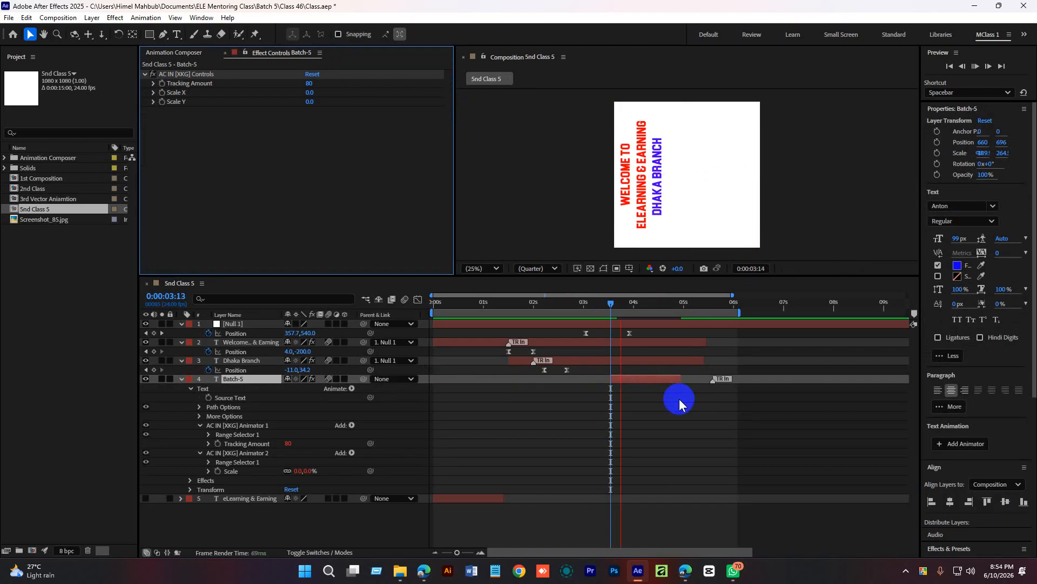
pyautogui.press('space')
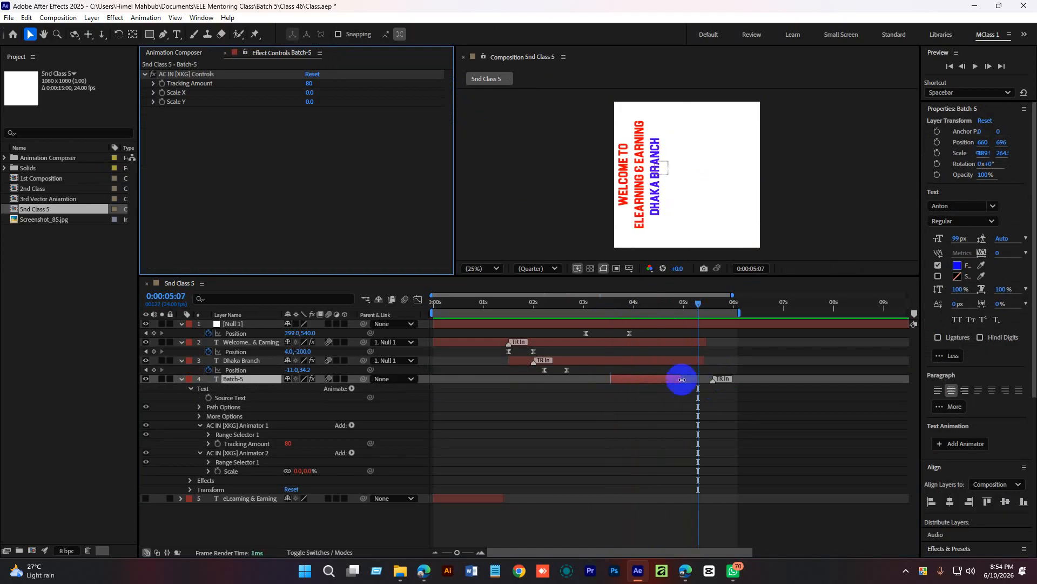
# Step: Extend the end of the Batch-5 layer to about 6.8 s and the work area to about 8.8 s
pyautogui.moveTo(681, 378); pyautogui.dragTo(772, 378)
pyautogui.moveTo(738, 314); pyautogui.dragTo(876, 314)
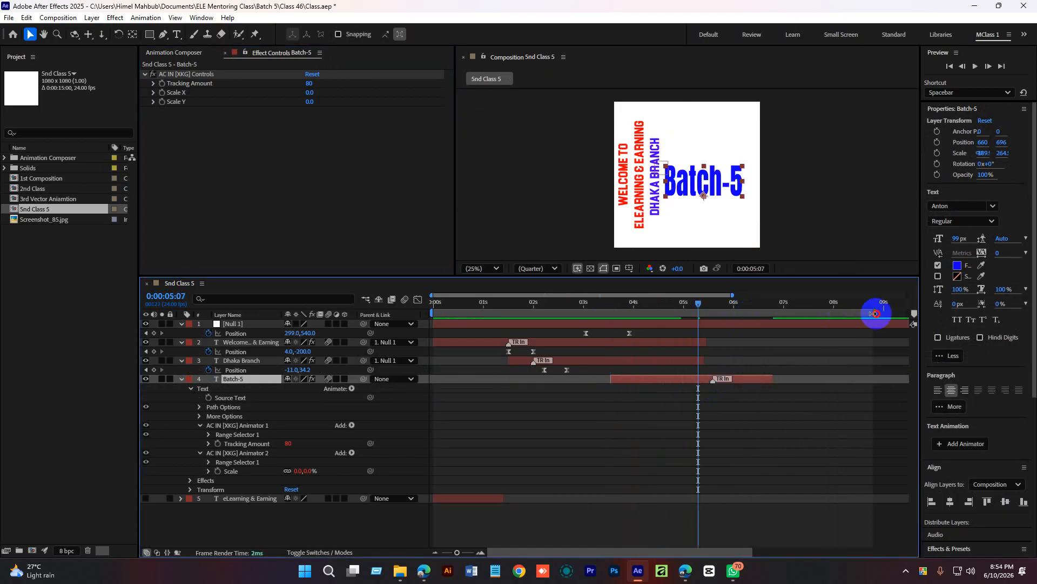
pyautogui.moveTo(682, 304); pyautogui.dragTo(660, 318)
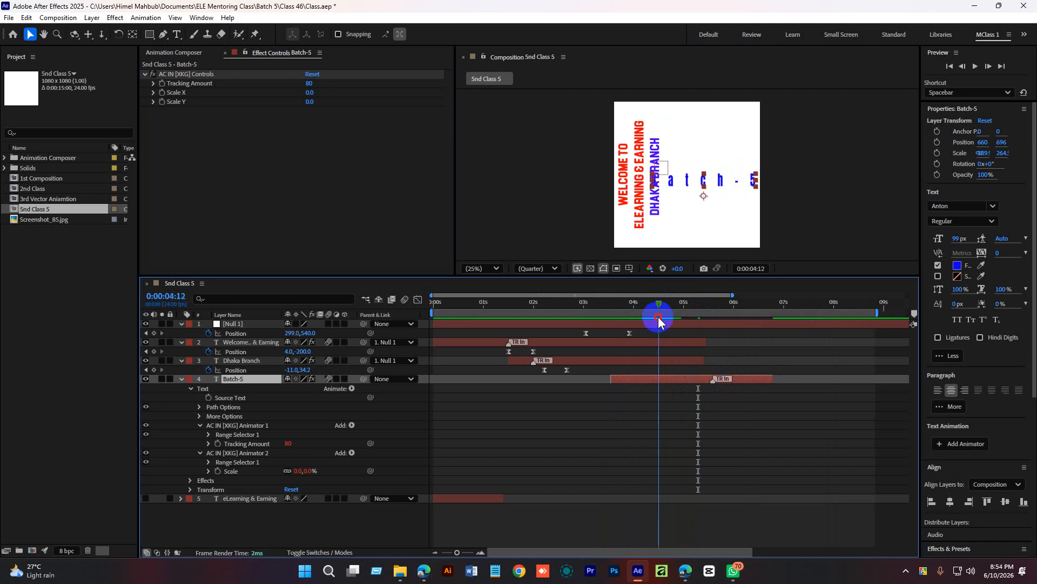
# Step: Move the Batch-5 layer's In animation marker earlier to about 4.6 s, collapse the layer's properties and preview the entrance
pyautogui.click(721, 379)
pyautogui.moveTo(713, 379); pyautogui.dragTo(666, 380)
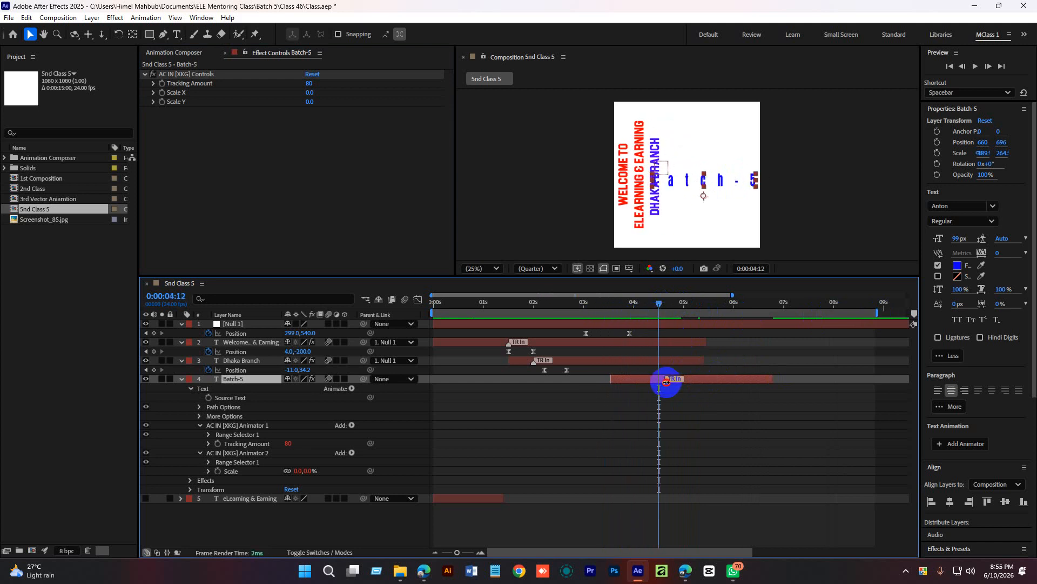
pyautogui.moveTo(638, 306); pyautogui.dragTo(600, 312)
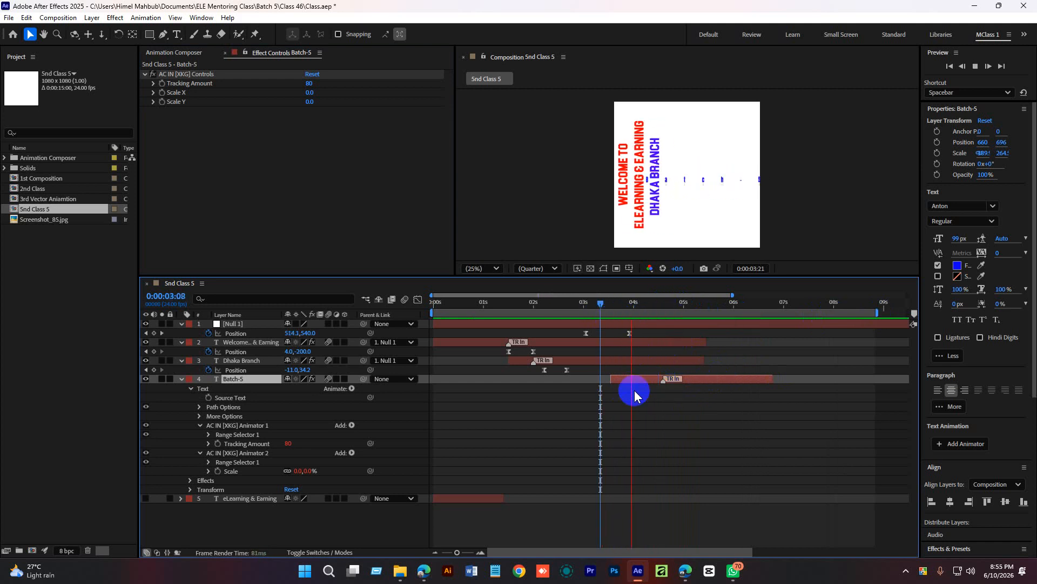
pyautogui.press('space')
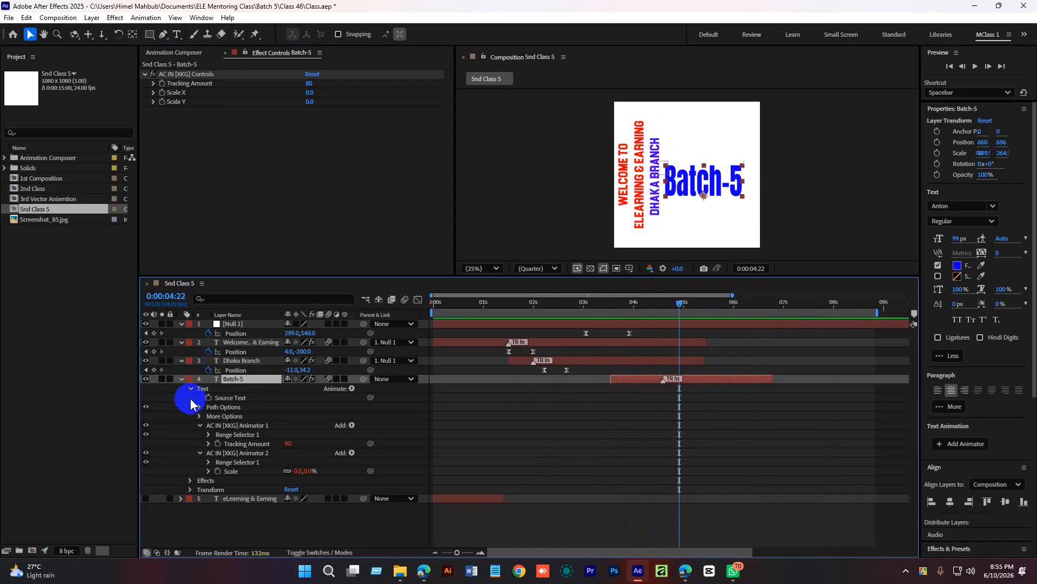
pyautogui.click(182, 378)
pyautogui.click(676, 460)
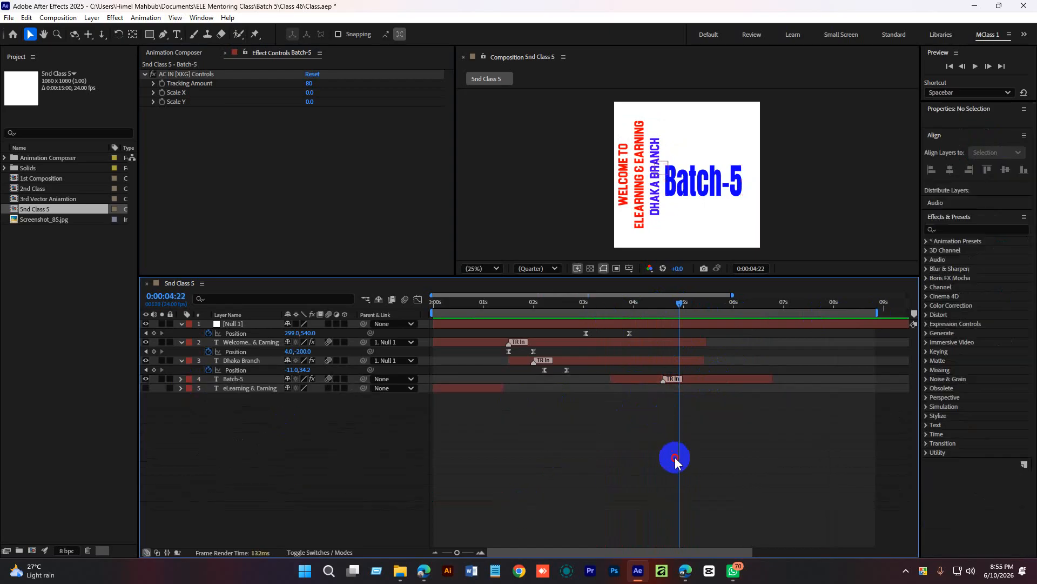
pyautogui.moveTo(679, 303); pyautogui.dragTo(615, 304)
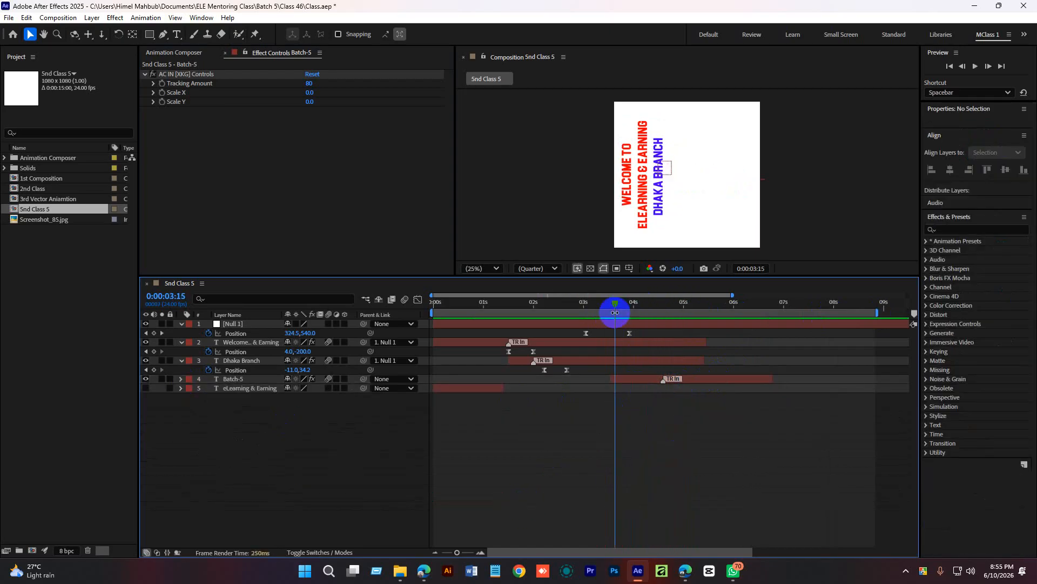
pyautogui.press('space')
pyautogui.click(685, 306)
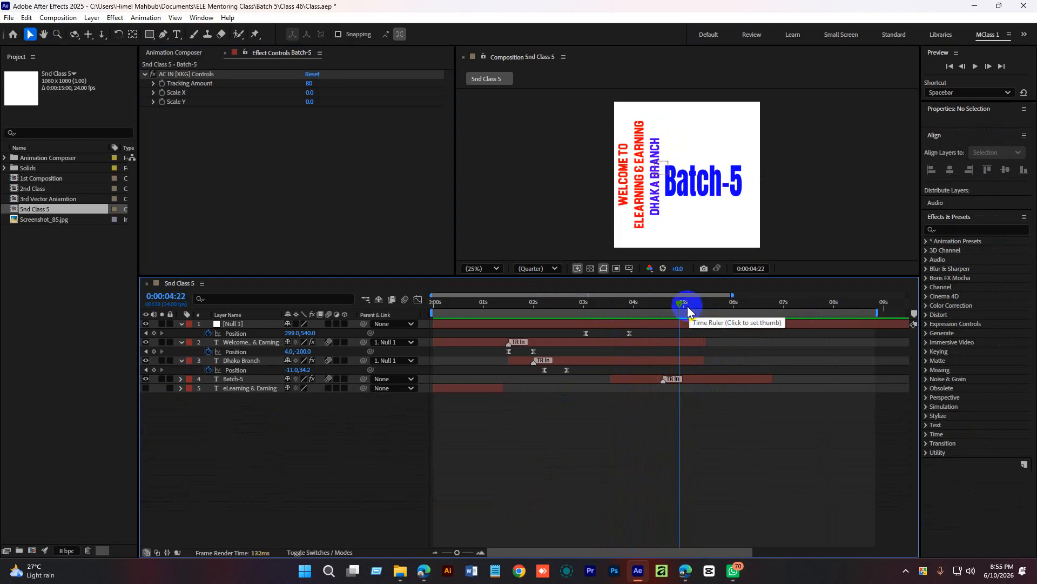
# Step: Keyframe Batch-5's Position at 0:00:04:19, and at 0:00:05:16 shift the text left to 572, 696
pyautogui.click(694, 303)
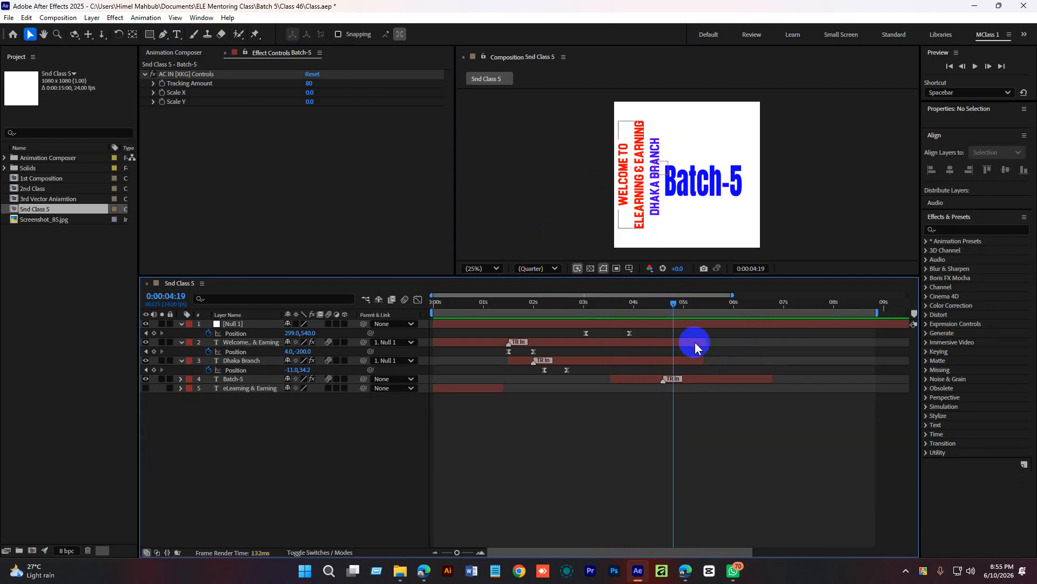
pyautogui.click(701, 378)
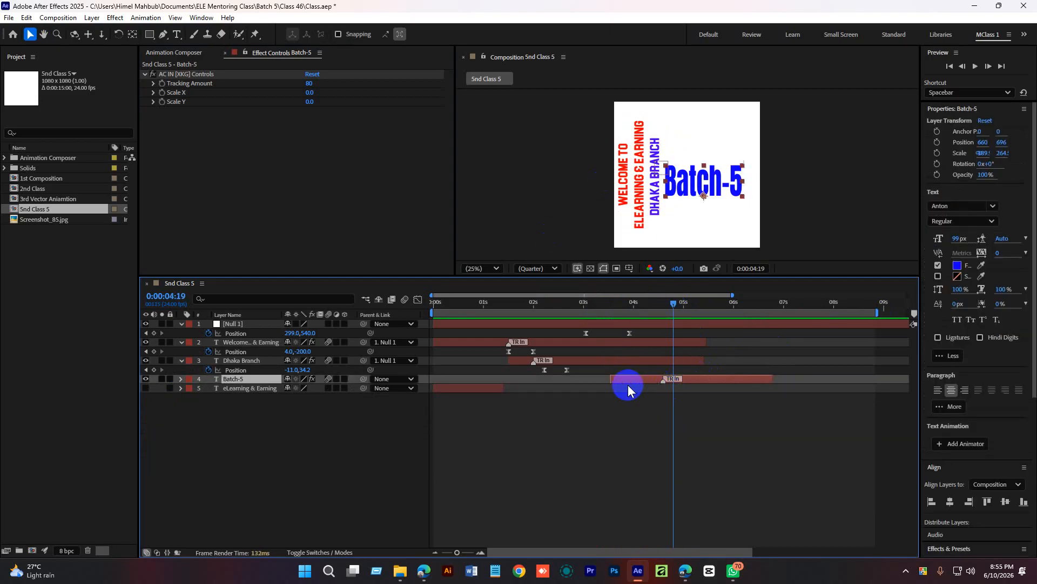
pyautogui.press('p')
pyautogui.click(209, 388)
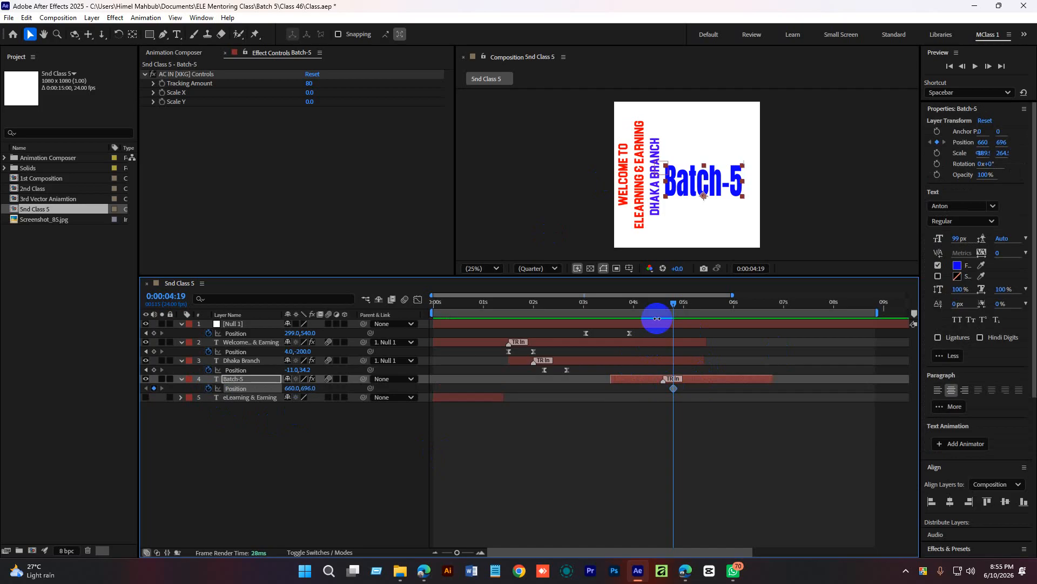
pyautogui.moveTo(675, 310); pyautogui.dragTo(715, 316)
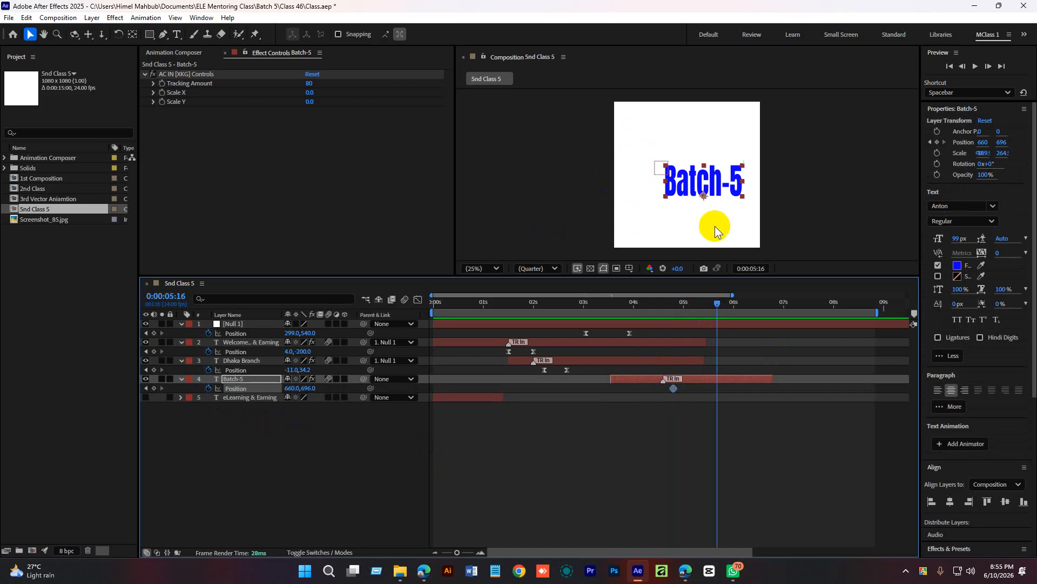
pyautogui.moveTo(721, 185); pyautogui.dragTo(710, 184)
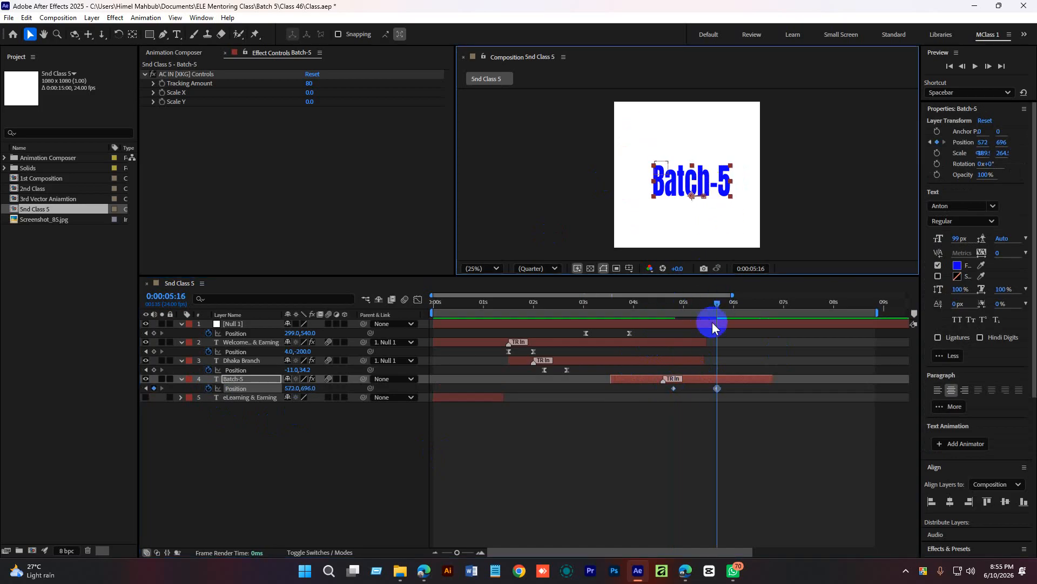
# Step: Extend the Welcome To eLearning & Earning and Dhaka Branch layers to about 8.5 s and preview from 0:00:04:19
pyautogui.click(702, 345)
pyautogui.keyDown('shift'); pyautogui.click(700, 361); pyautogui.keyUp('shift')
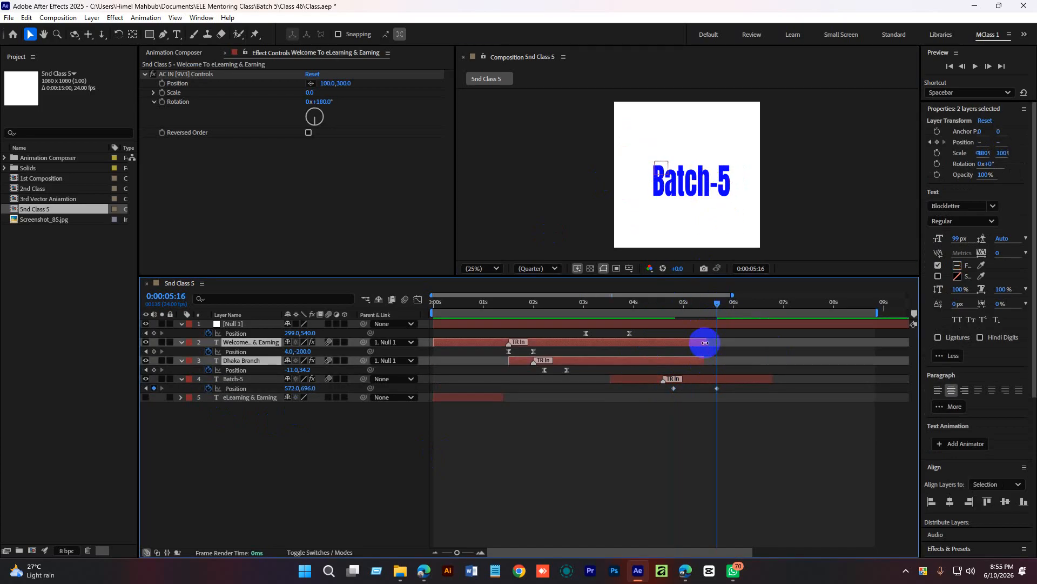
pyautogui.moveTo(705, 343); pyautogui.dragTo(857, 342)
pyautogui.click(682, 323)
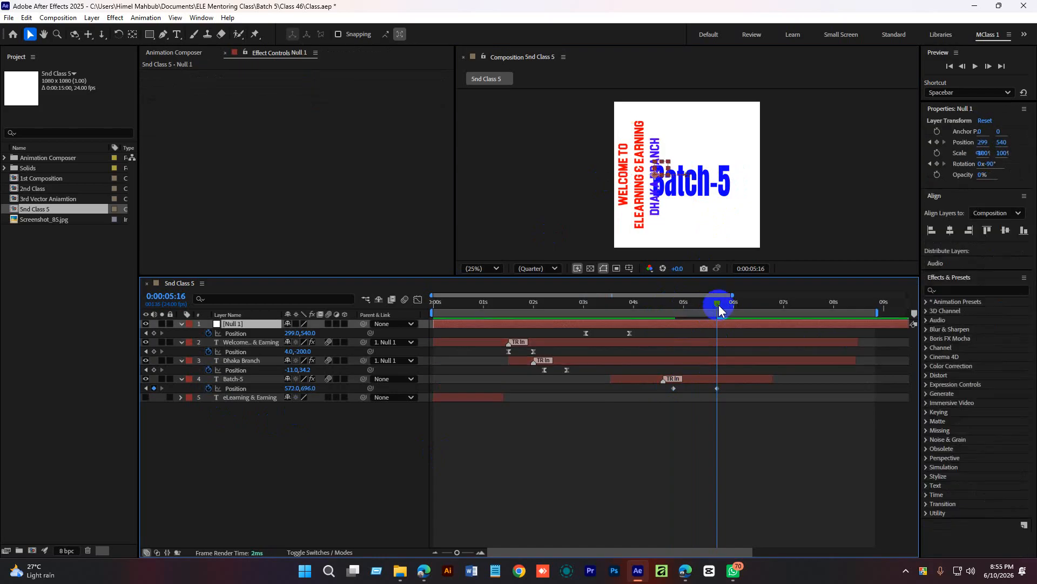
pyautogui.moveTo(719, 306); pyautogui.dragTo(674, 310)
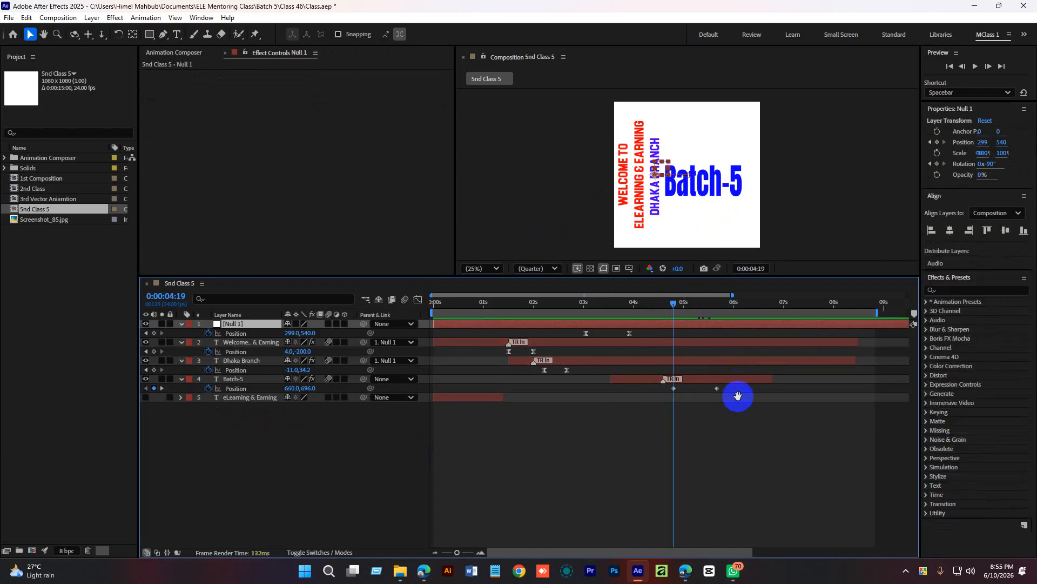
pyautogui.press('space')
pyautogui.press('space')
# Step: Apply Easy Ease to both Batch-5 Position keyframes and move the second one earlier to about 5.5 s
pyautogui.moveTo(716, 388); pyautogui.dragTo(669, 399)
pyautogui.press('F9')
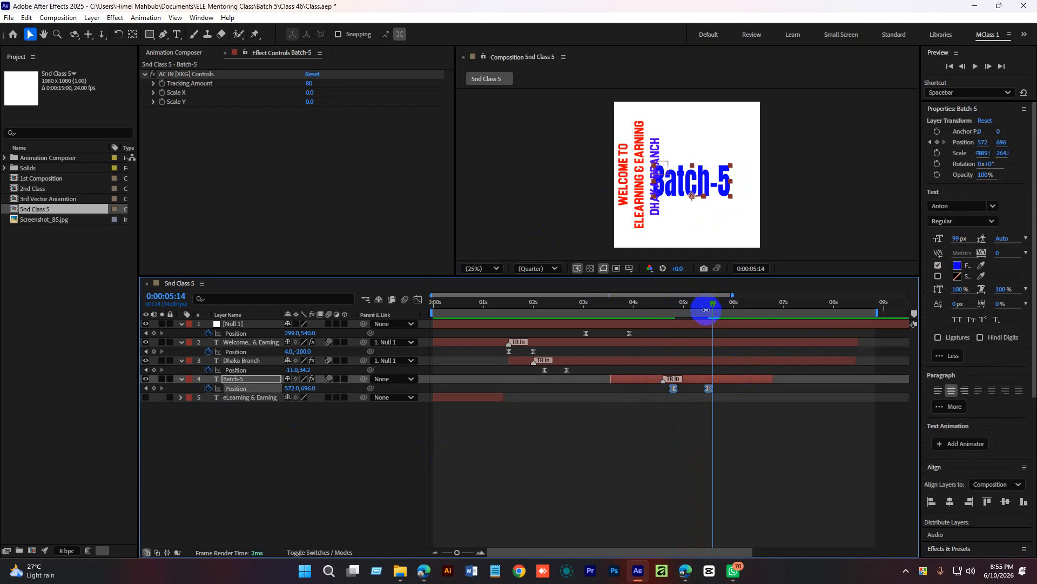
pyautogui.moveTo(707, 310); pyautogui.dragTo(691, 308)
# Step: Reshape Batch-5's Position speed graph into a slow start with a sharp peak near the second keyframe, and preview the motion
pyautogui.click(416, 299)
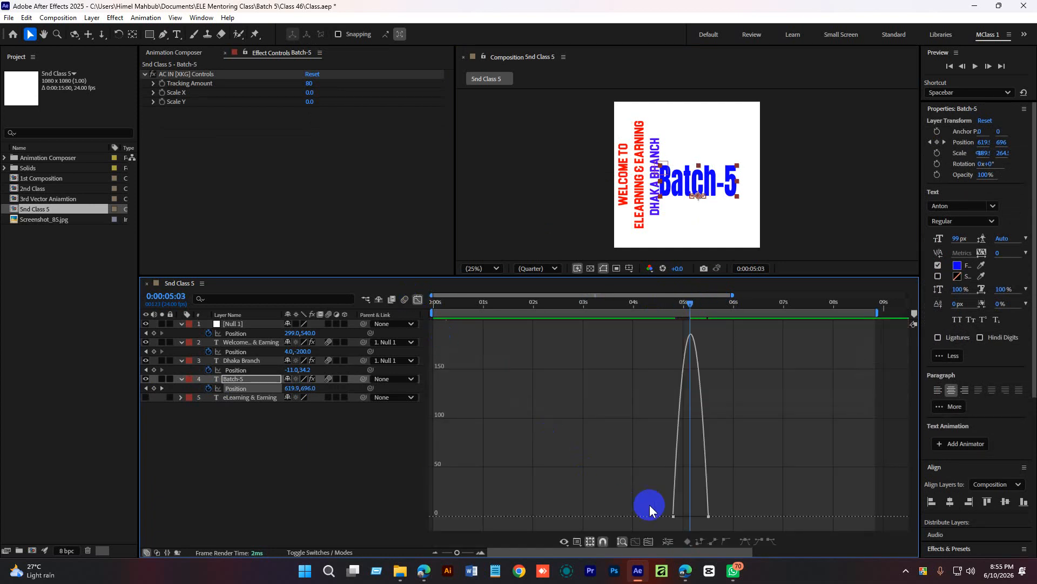
pyautogui.moveTo(679, 520)
pyautogui.mouseDown()
pyautogui.moveTo(711, 518)
pyautogui.moveTo(696, 522)
pyautogui.mouseUp()
pyautogui.click(701, 517)
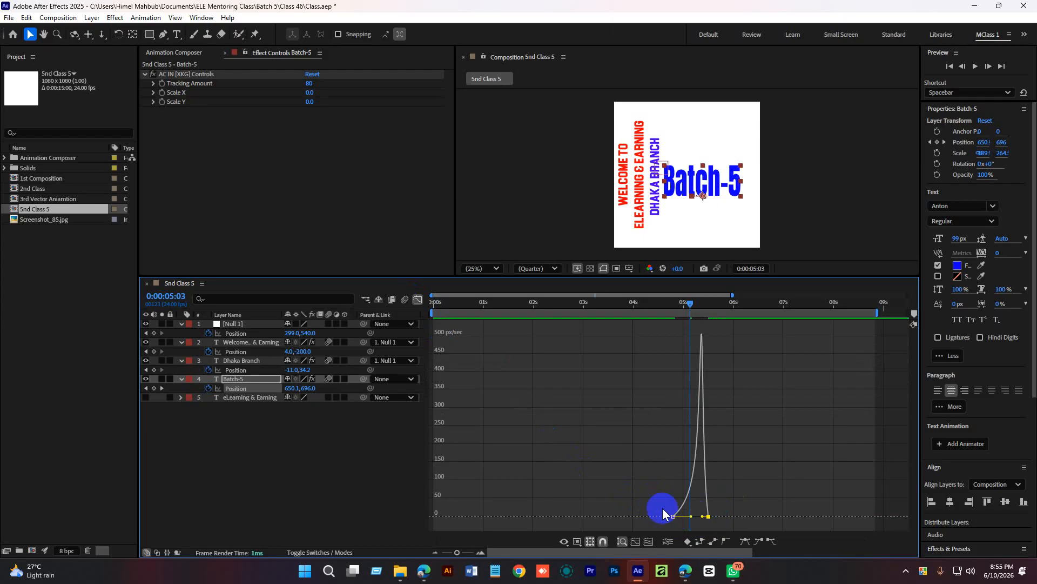
pyautogui.click(692, 519)
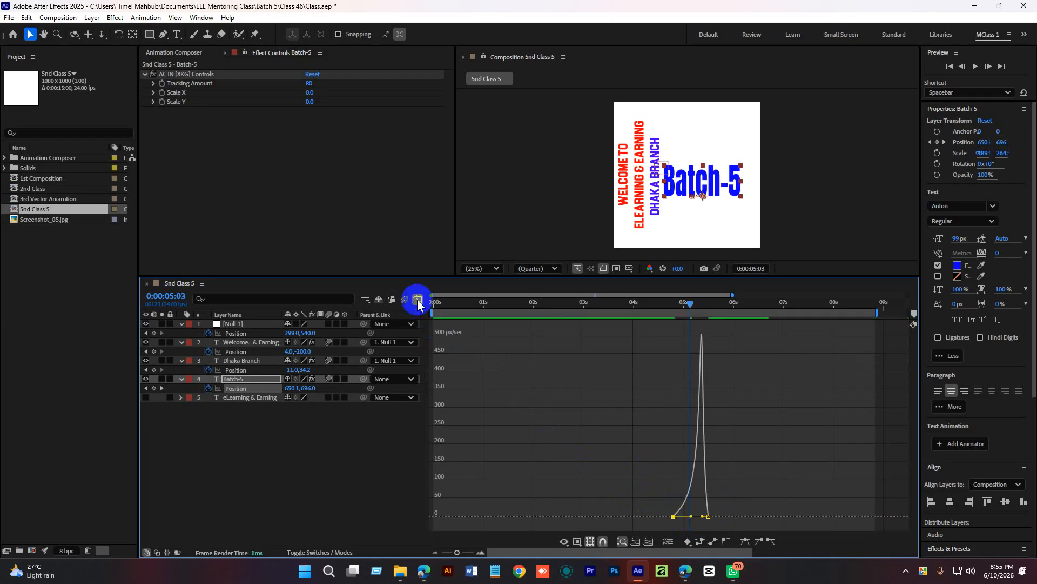
pyautogui.click(417, 299)
pyautogui.moveTo(692, 301); pyautogui.dragTo(655, 303)
pyautogui.click(721, 486)
pyautogui.press('space')
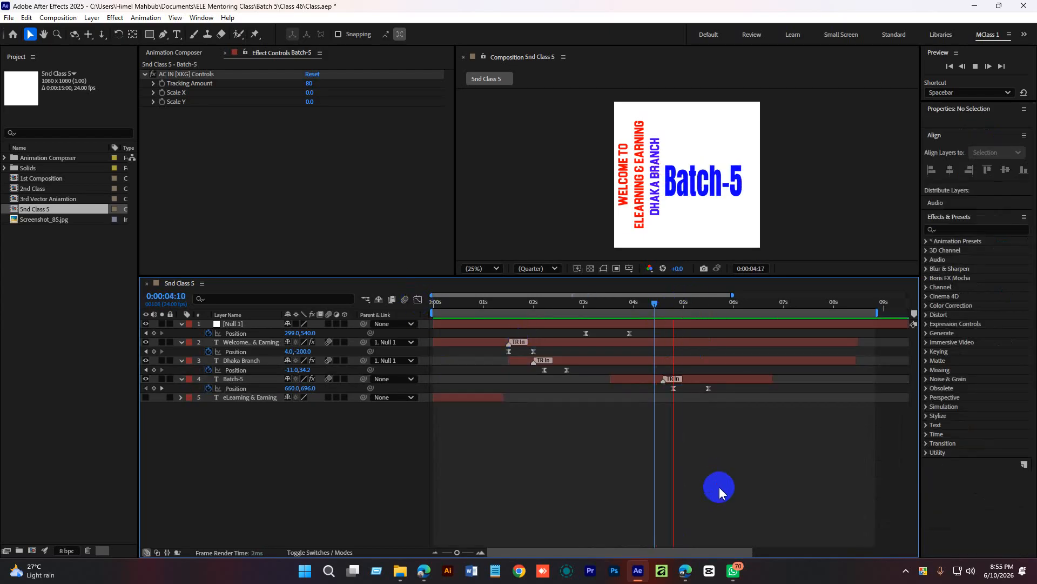
# Step: Move Batch-5's second Position keyframe earlier to 0:00:05:06
pyautogui.click(704, 388)
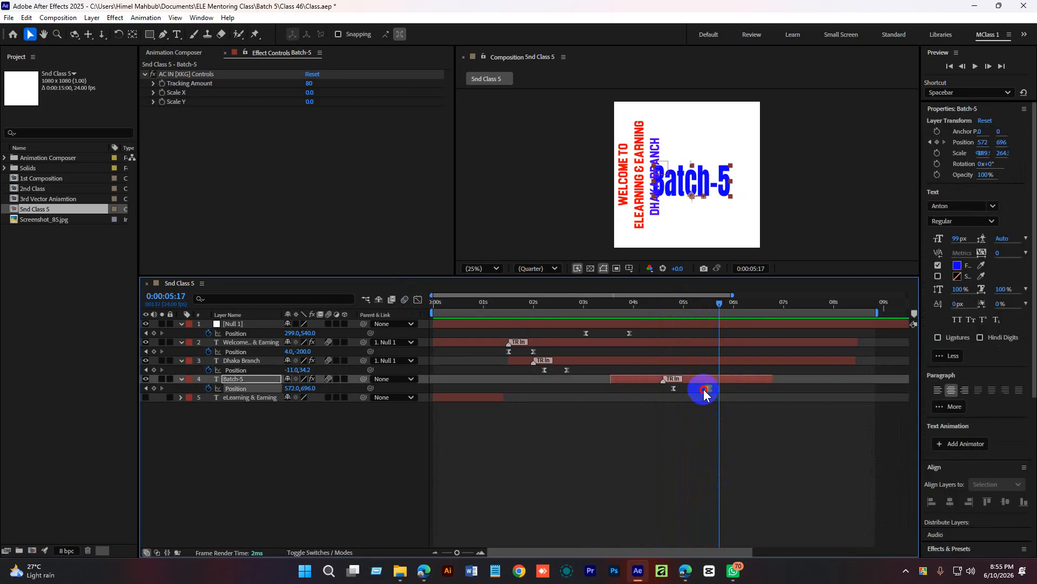
pyautogui.moveTo(704, 388); pyautogui.dragTo(690, 387)
pyautogui.moveTo(723, 304); pyautogui.dragTo(700, 309)
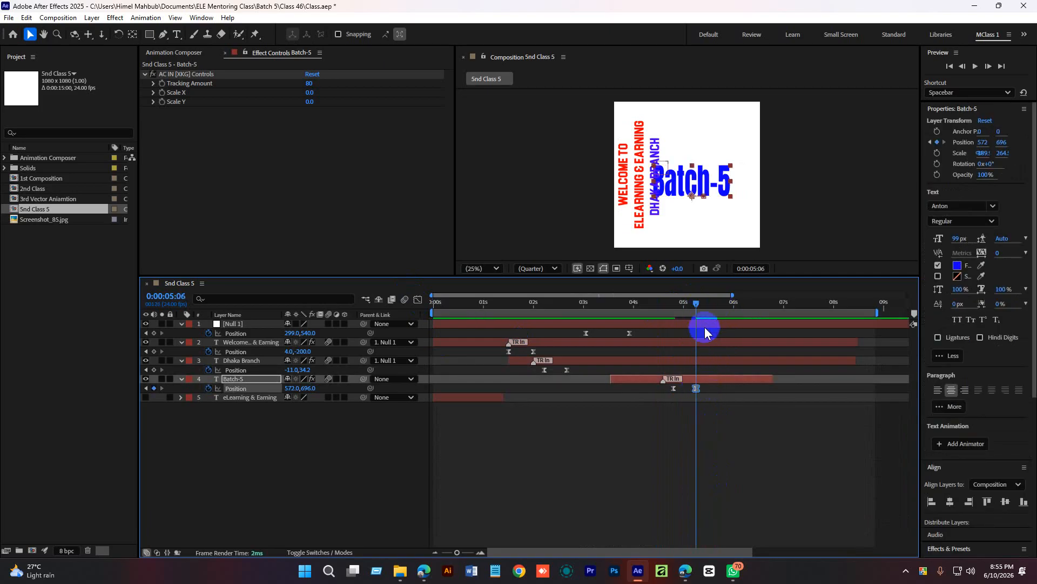
# Step: Add a holding Position keyframe to Null 1 at about 5.0 s and move the null to -88, 540 at 0:00:05:06
pyautogui.click(696, 334)
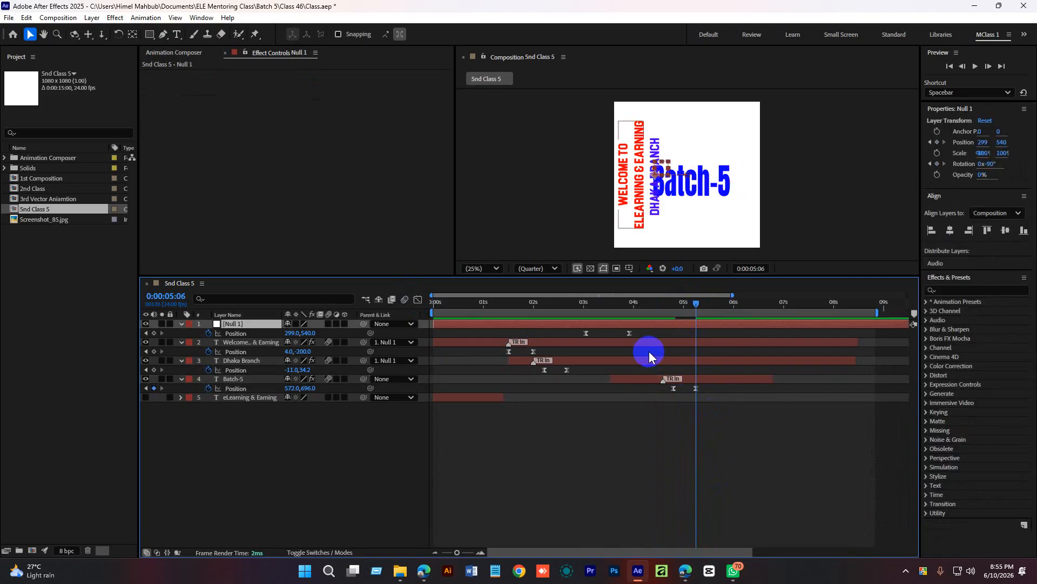
pyautogui.click(154, 333)
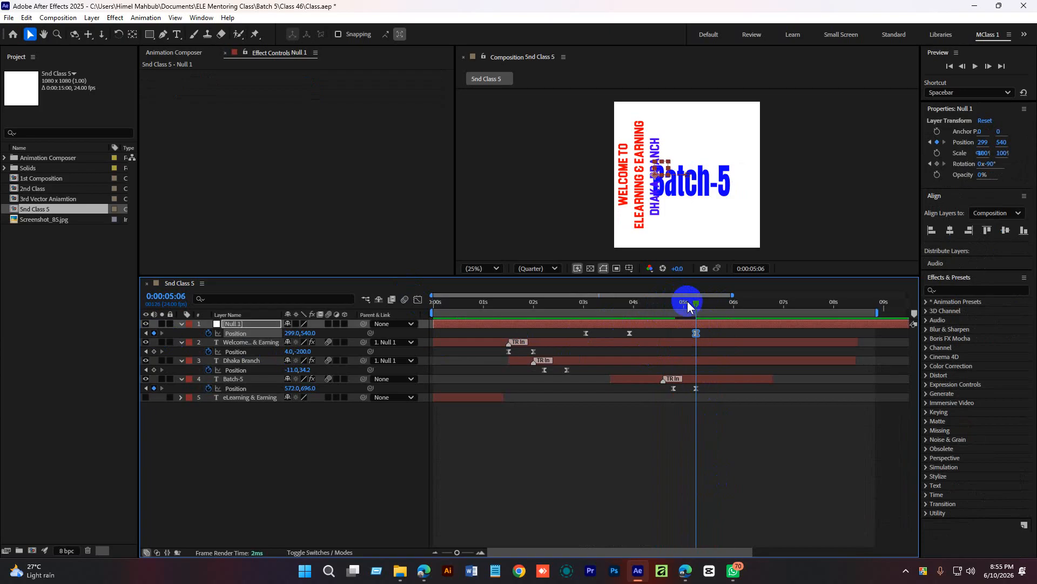
pyautogui.moveTo(696, 333); pyautogui.dragTo(687, 333)
pyautogui.moveTo(293, 332); pyautogui.dragTo(81, 371)
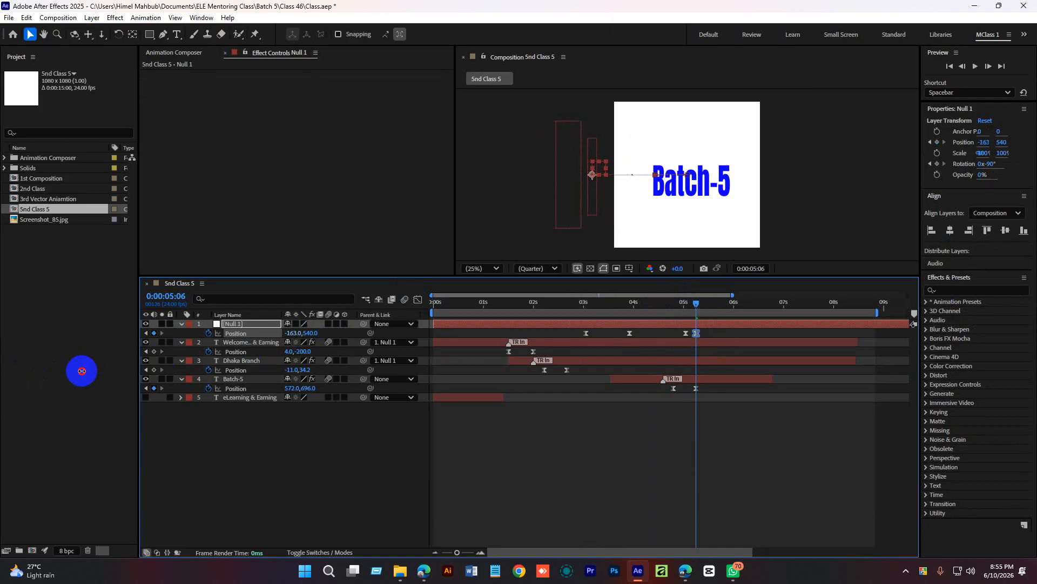
# Step: Delay Null 1's last Position keyframe to about 5.4 s and preview the rotated titles sliding off the canvas
pyautogui.moveTo(685, 301); pyautogui.dragTo(636, 303)
pyautogui.press('space')
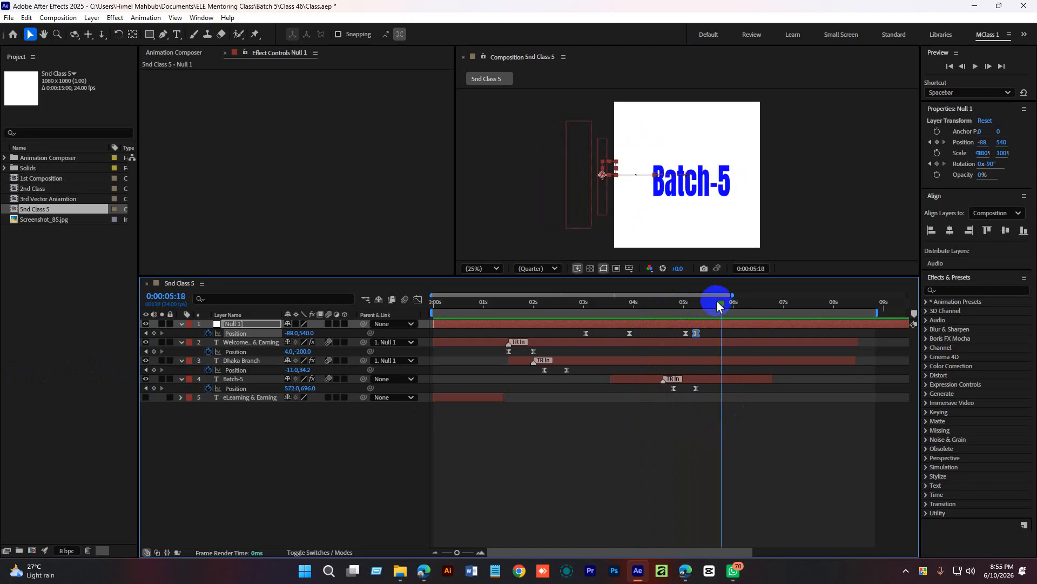
pyautogui.click(696, 311)
pyautogui.moveTo(696, 310); pyautogui.dragTo(669, 306)
pyautogui.press('space')
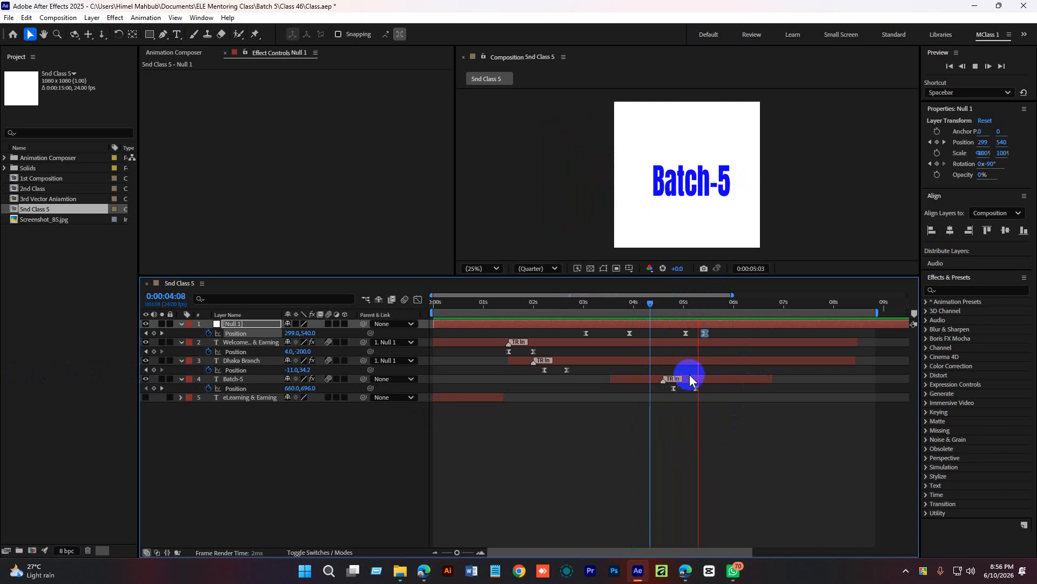
pyautogui.press('space')
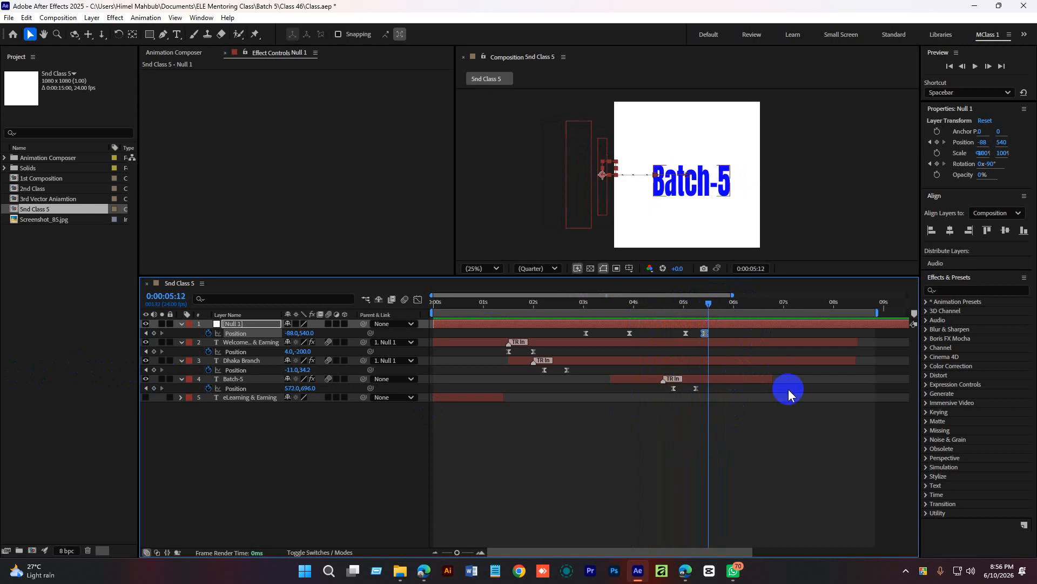
# Step: Extend the Batch-5 layer to about 8.4 s and shorten the work area to about 7.7 s
pyautogui.moveTo(773, 377); pyautogui.dragTo(854, 377)
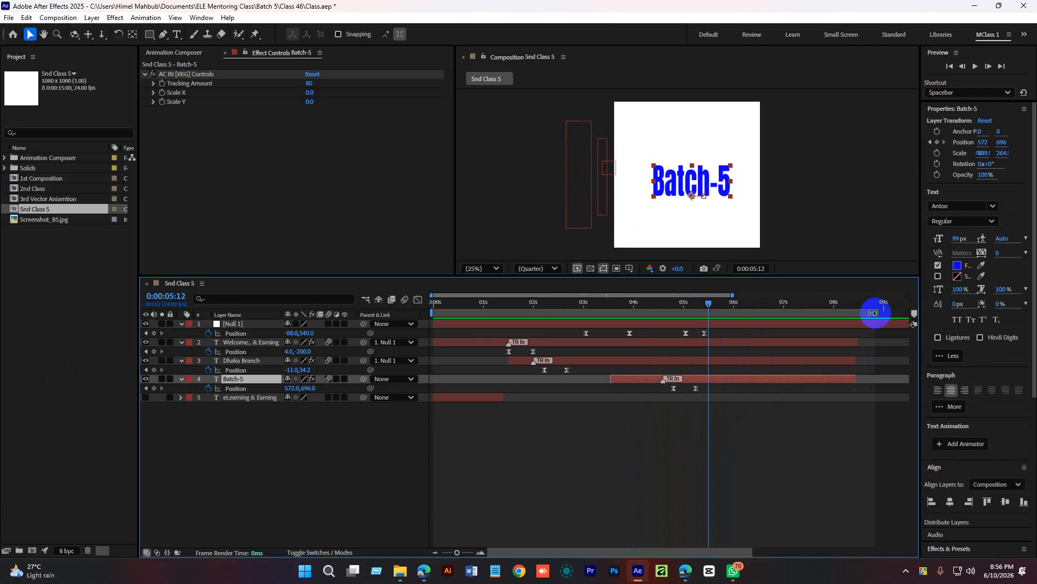
pyautogui.moveTo(876, 313); pyautogui.dragTo(817, 318)
pyautogui.click(734, 413)
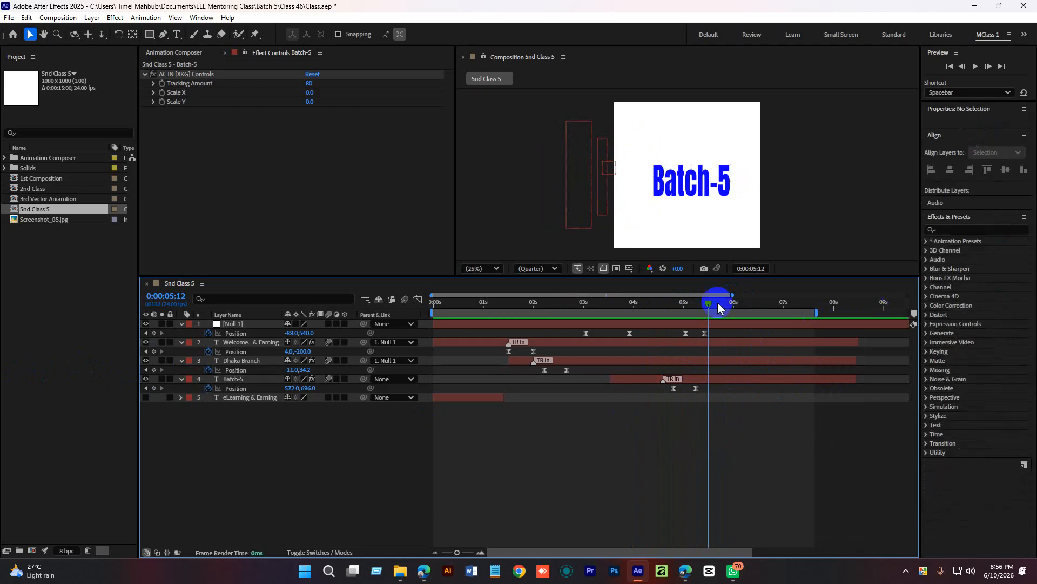
# Step: Play the composition from the first frame to review the full title animation
pyautogui.moveTo(716, 303); pyautogui.dragTo(567, 334)
pyautogui.press('Home')
pyautogui.press('space')
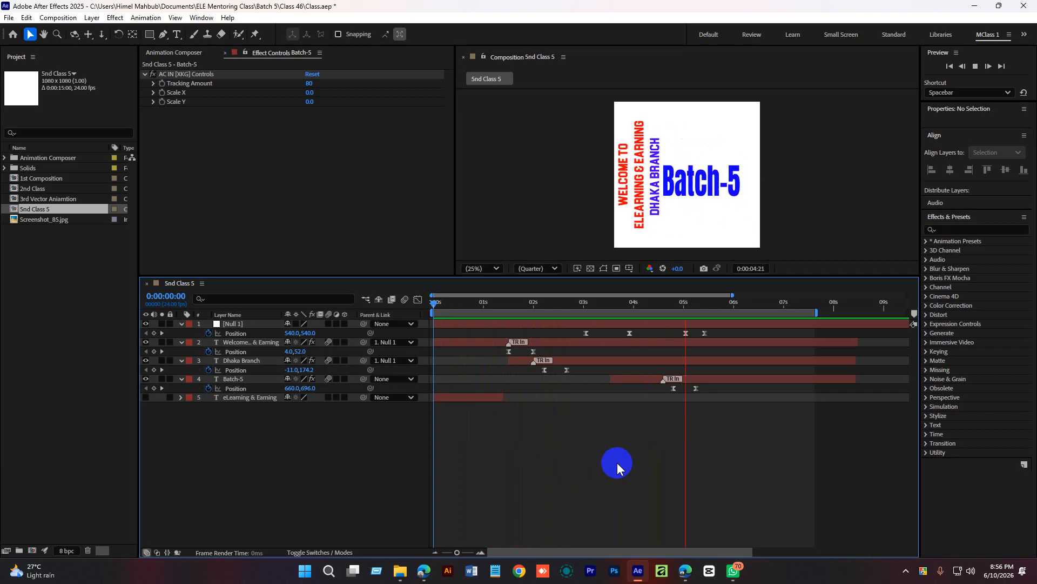
pyautogui.press('space')
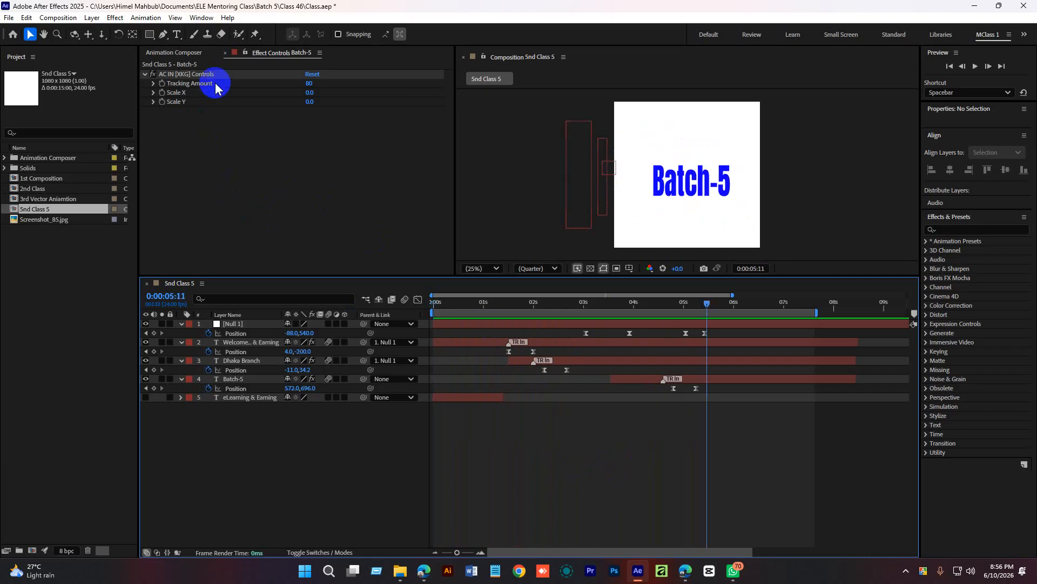
# Step: Browse the Animation Composer text presets for another text animation
pyautogui.click(173, 55)
pyautogui.moveTo(449, 122); pyautogui.dragTo(450, 149)
pyautogui.scroll(-1, 451, 156)
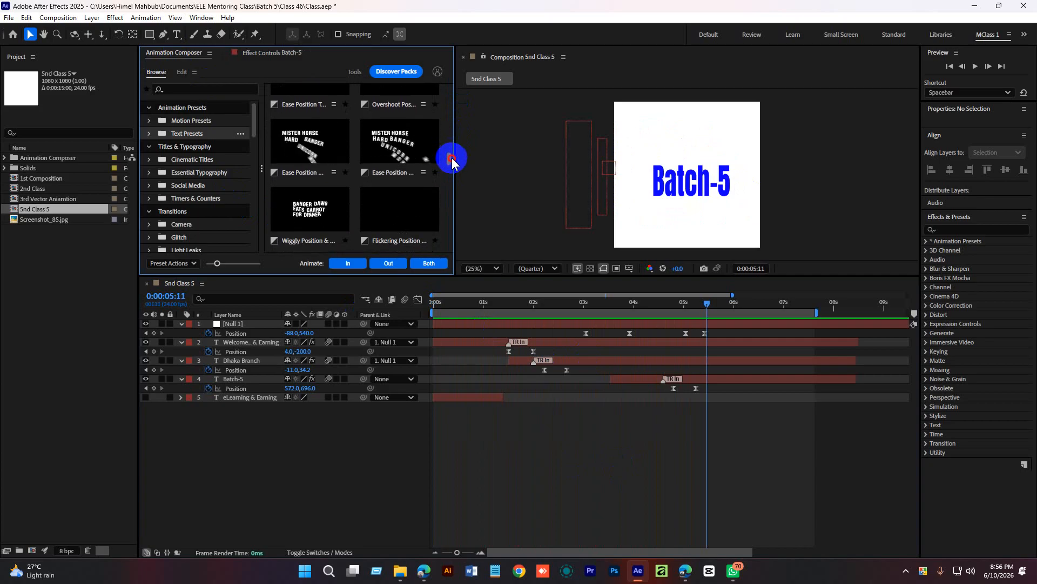
pyautogui.click(537, 508)
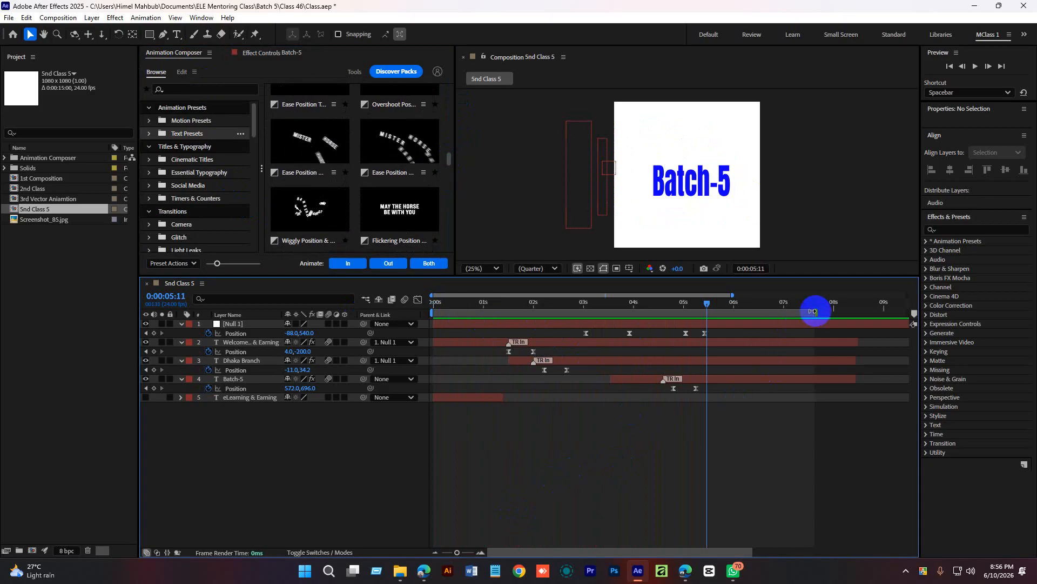
# Step: Shorten the Snd Class 5 work area to about 7 s and return to the first frame
pyautogui.moveTo(813, 312); pyautogui.dragTo(786, 313)
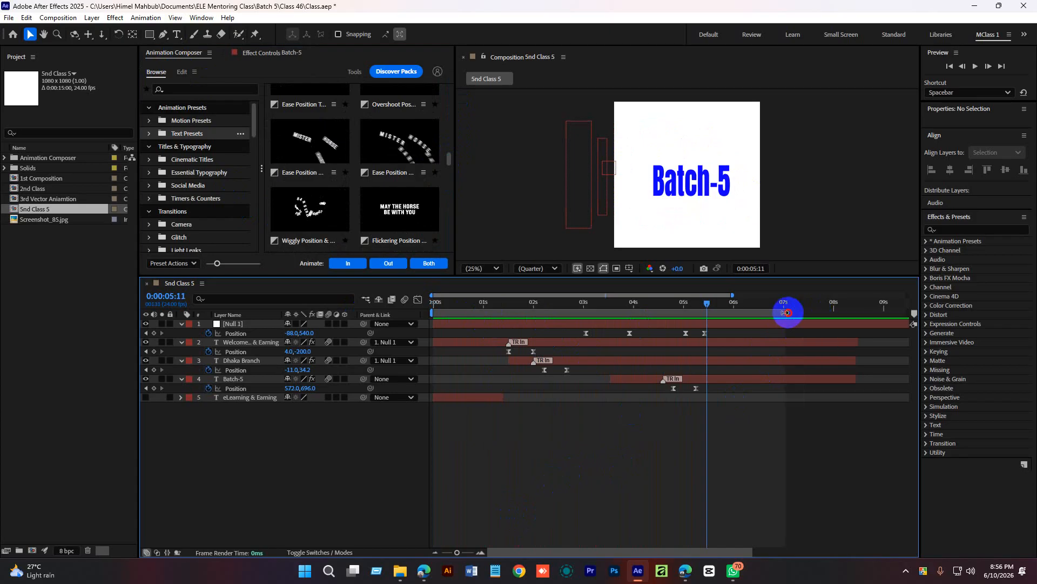
pyautogui.moveTo(706, 305); pyautogui.dragTo(324, 340)
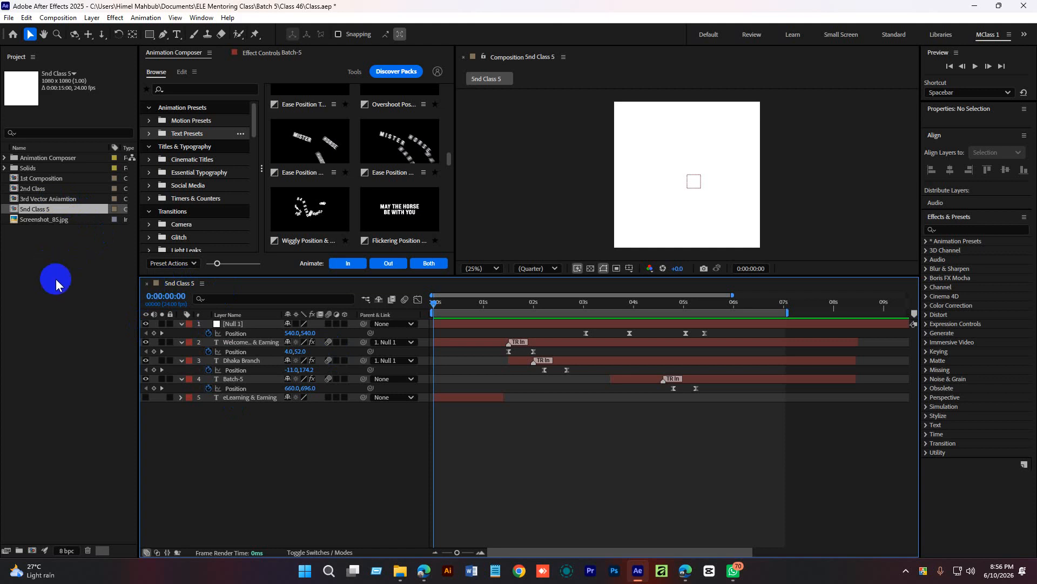
# Step: Create a new 1920x1080, 24 fps composition named Final Render
pyautogui.rightClick(56, 305)
pyautogui.click(103, 312)
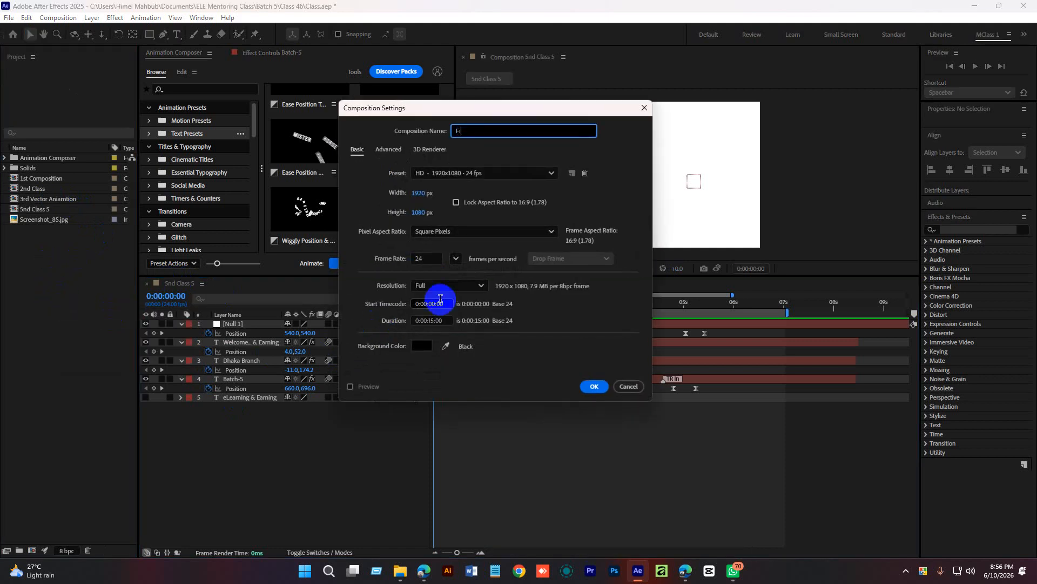
pyautogui.write('Final Render')
pyautogui.press('Return')
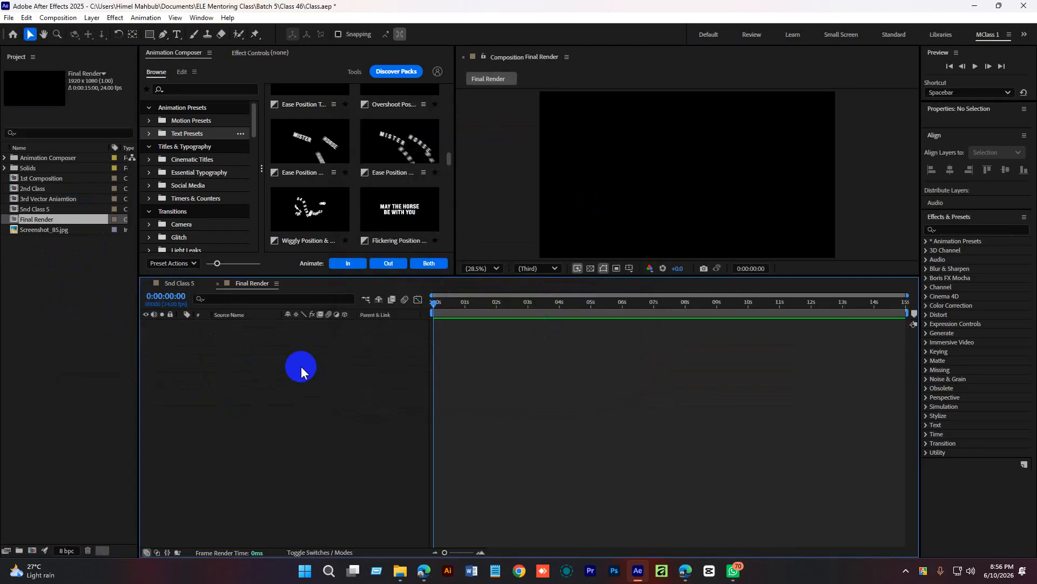
# Step: Close the Snd Class 5 timeline so only Final Render stays open
pyautogui.click(33, 199)
pyautogui.click(23, 189)
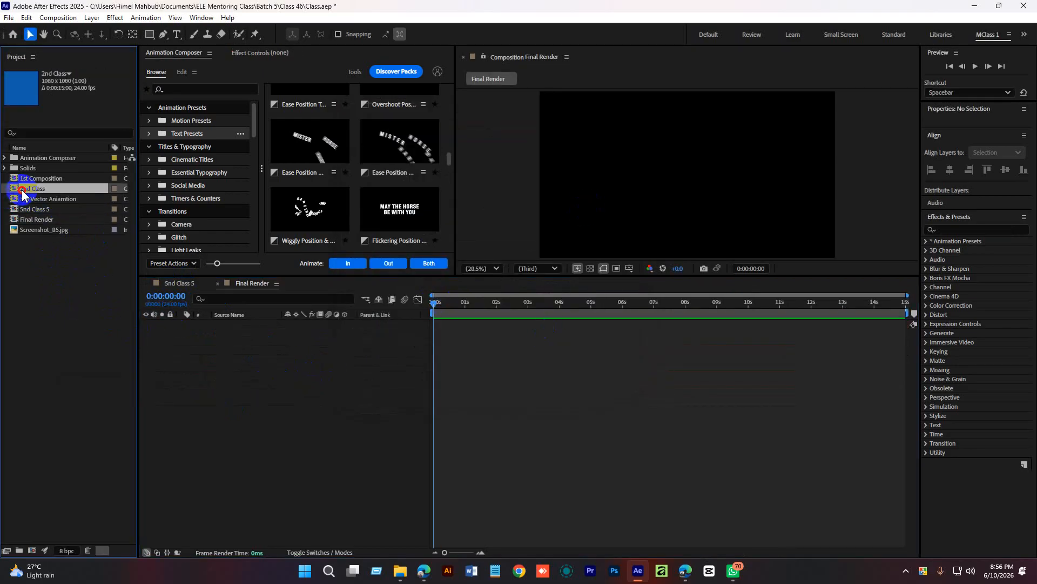
pyautogui.click(27, 178)
pyautogui.click(226, 358)
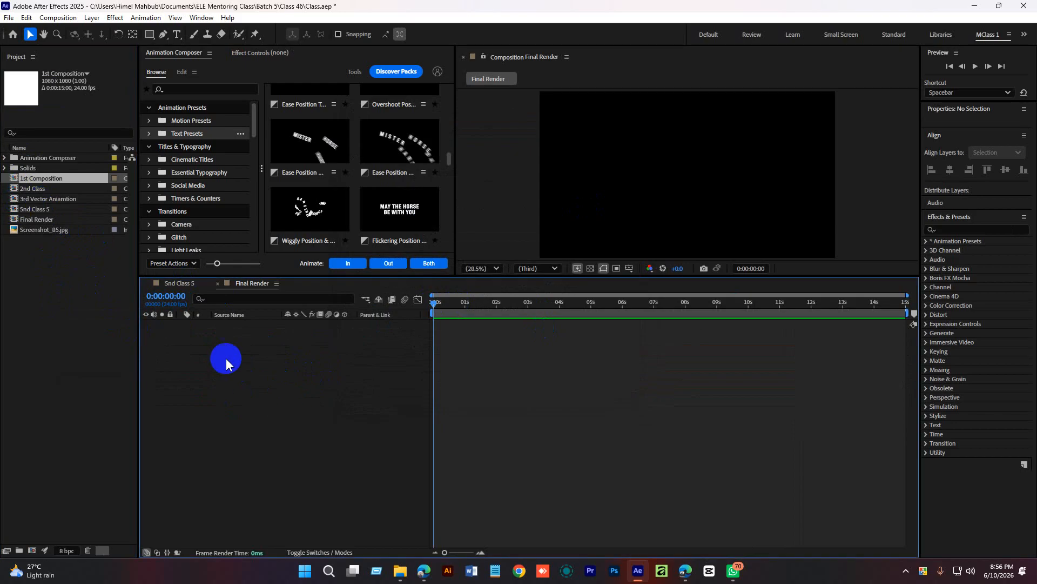
pyautogui.click(177, 283)
pyautogui.click(145, 284)
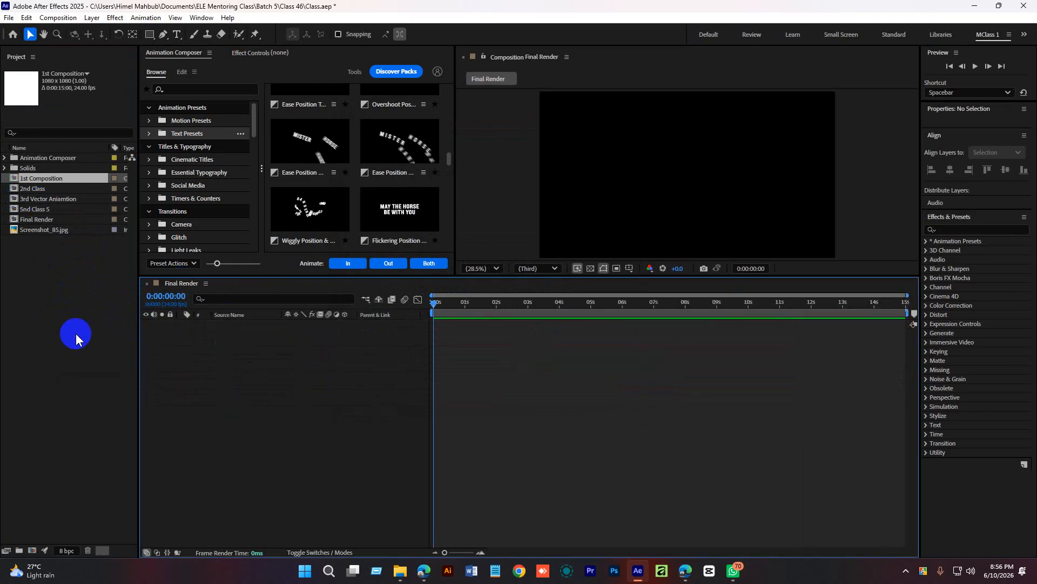
# Step: Add the 3rd Vector Aniamtion, 2nd Class and 1st Composition comps to Final Render, starting at about 5.1 s, 3.4 s and 0 s
pyautogui.click(33, 199)
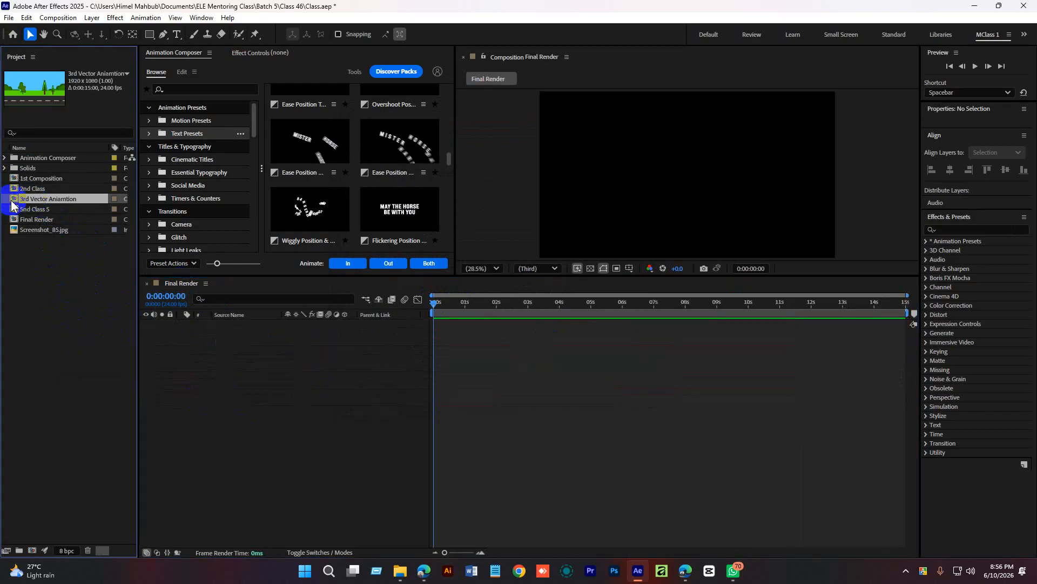
pyautogui.moveTo(17, 203); pyautogui.dragTo(315, 410)
pyautogui.moveTo(31, 188); pyautogui.dragTo(262, 454)
pyautogui.moveTo(10, 173); pyautogui.dragTo(565, 327)
pyautogui.moveTo(485, 323); pyautogui.dragTo(647, 323)
pyautogui.moveTo(462, 304); pyautogui.dragTo(413, 306)
pyautogui.click(446, 344)
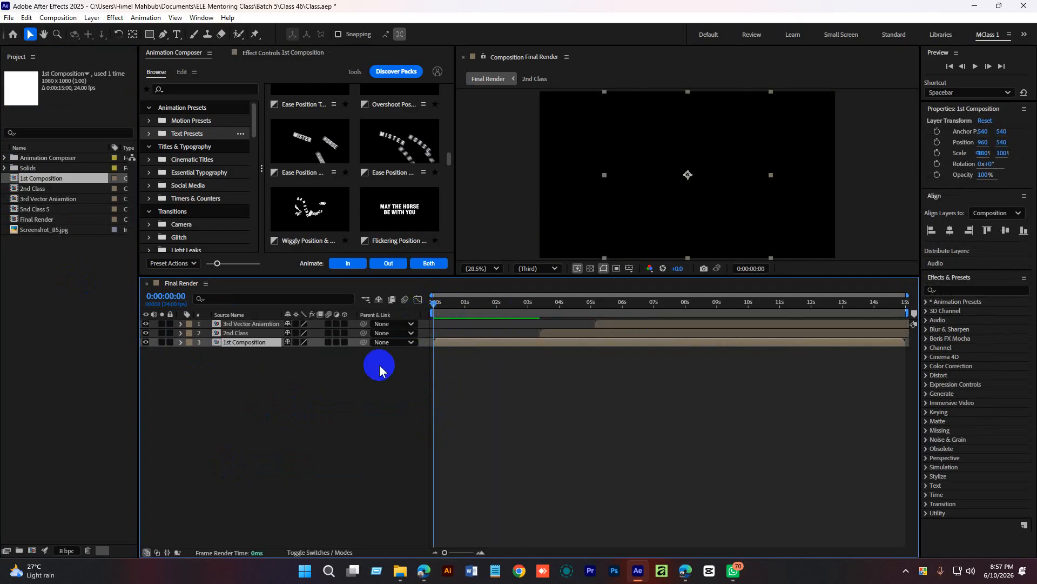
# Step: Open the 1st Composition layer to check its contents, and delete that layer from Final Render
pyautogui.doubleClick(219, 344)
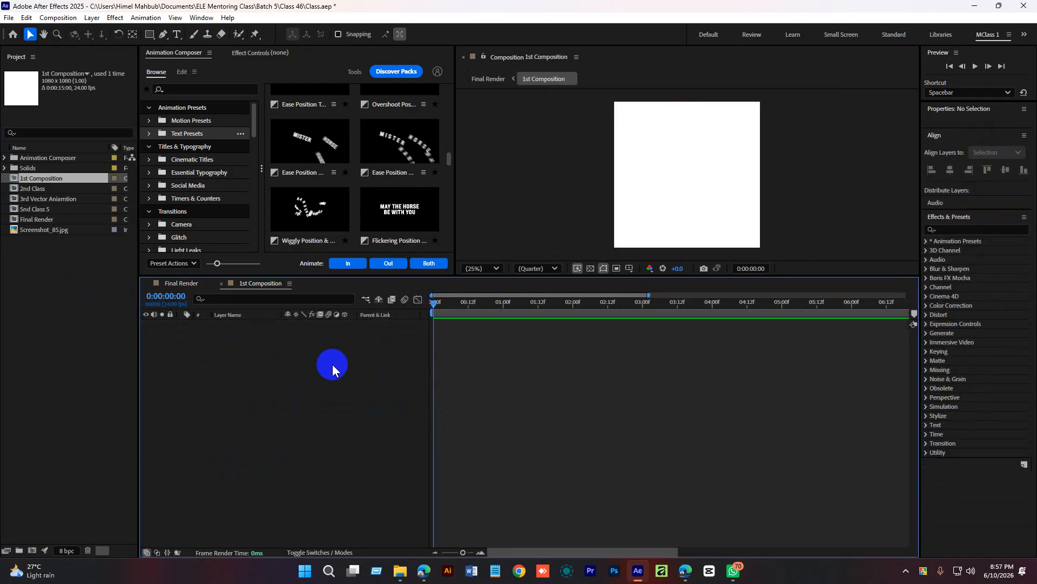
pyautogui.click(221, 283)
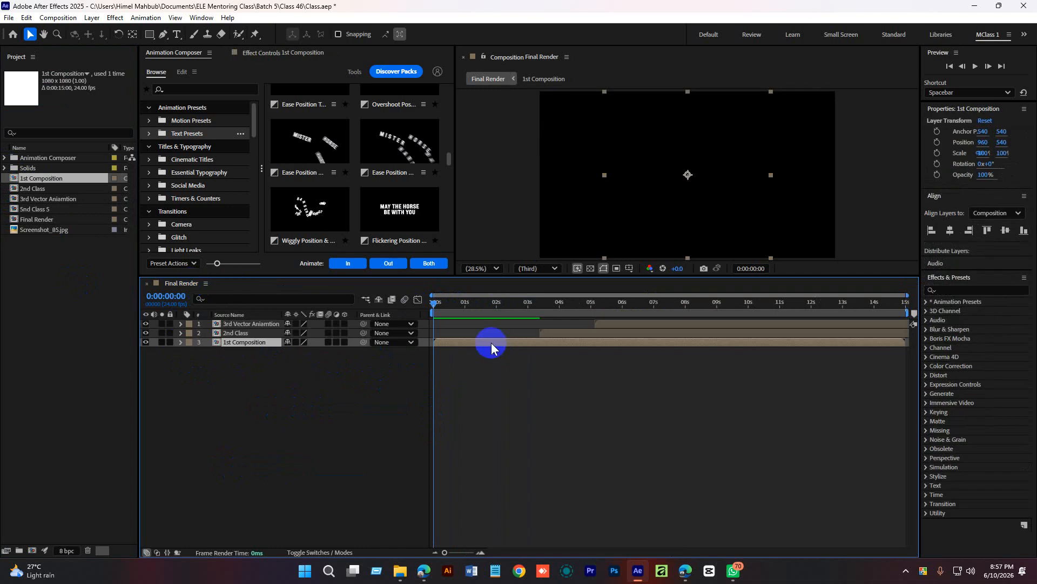
pyautogui.press('Delete')
# Step: Move the 2nd Class layer to the start of the timeline and the 3rd Vector Aniamtion layer to about 3 s
pyautogui.moveTo(566, 331); pyautogui.dragTo(463, 342)
pyautogui.moveTo(619, 324); pyautogui.dragTo(565, 331)
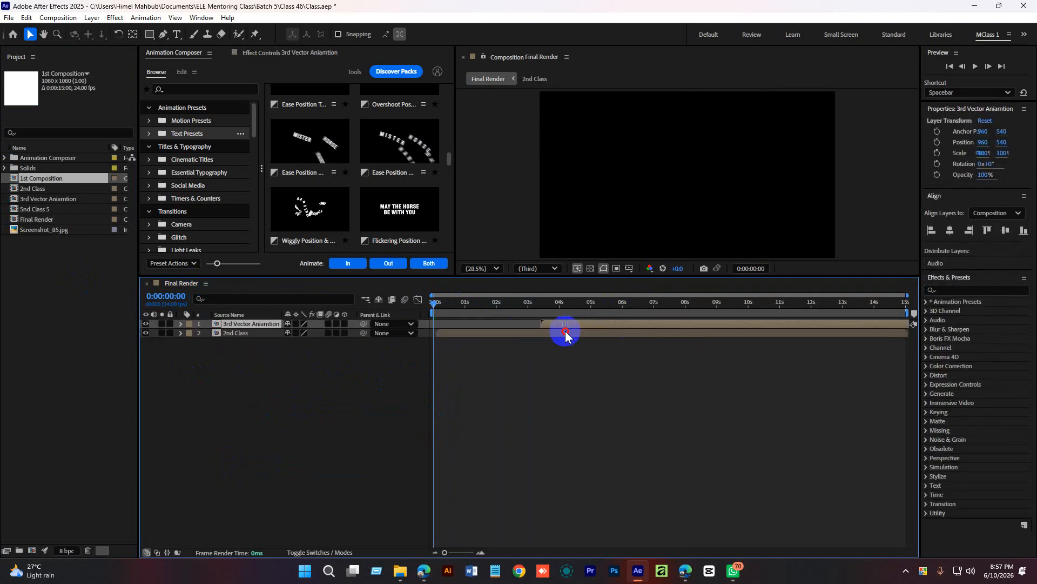
pyautogui.click(446, 332)
pyautogui.moveTo(443, 328); pyautogui.dragTo(457, 335)
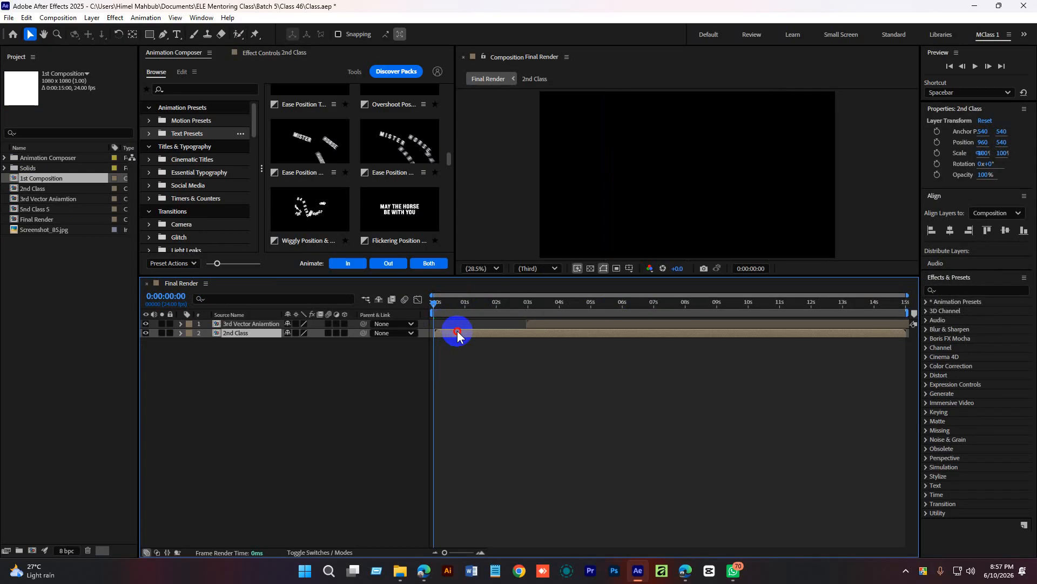
# Step: Preview the 2nd Class opening and park the playhead at 0:00:02:22
pyautogui.press('space')
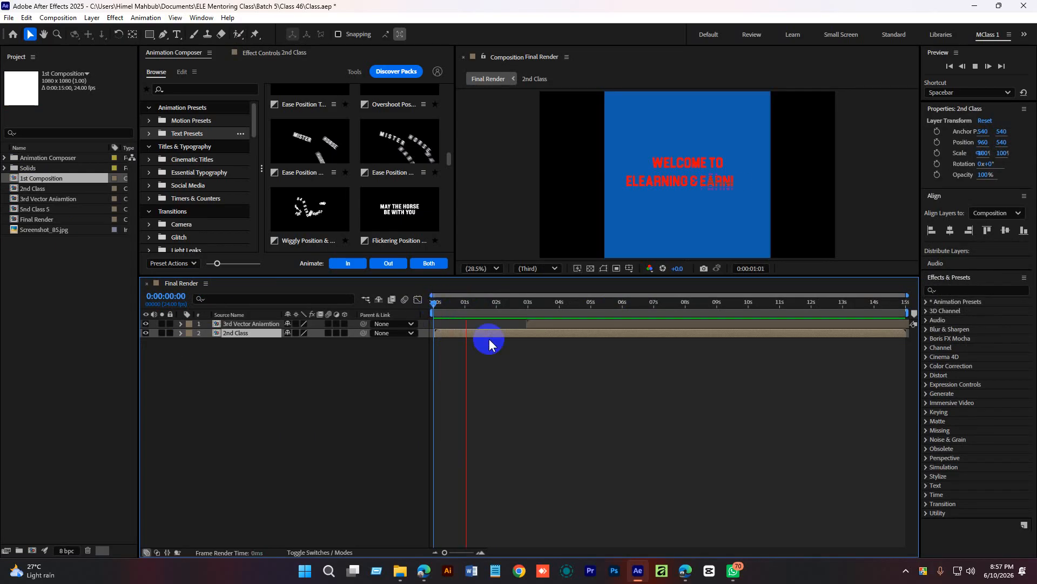
pyautogui.press('space')
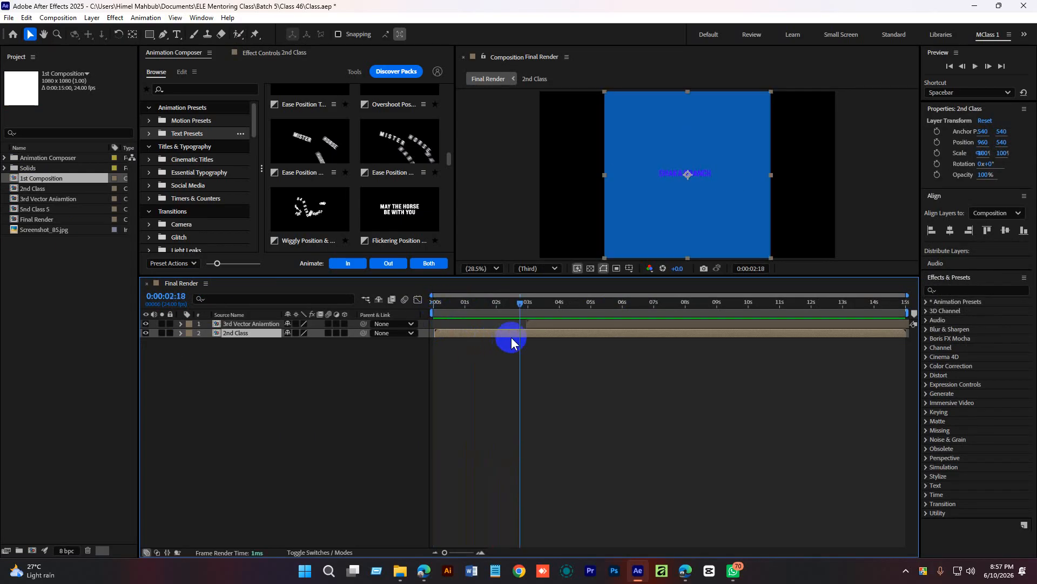
pyautogui.moveTo(522, 307); pyautogui.dragTo(525, 306)
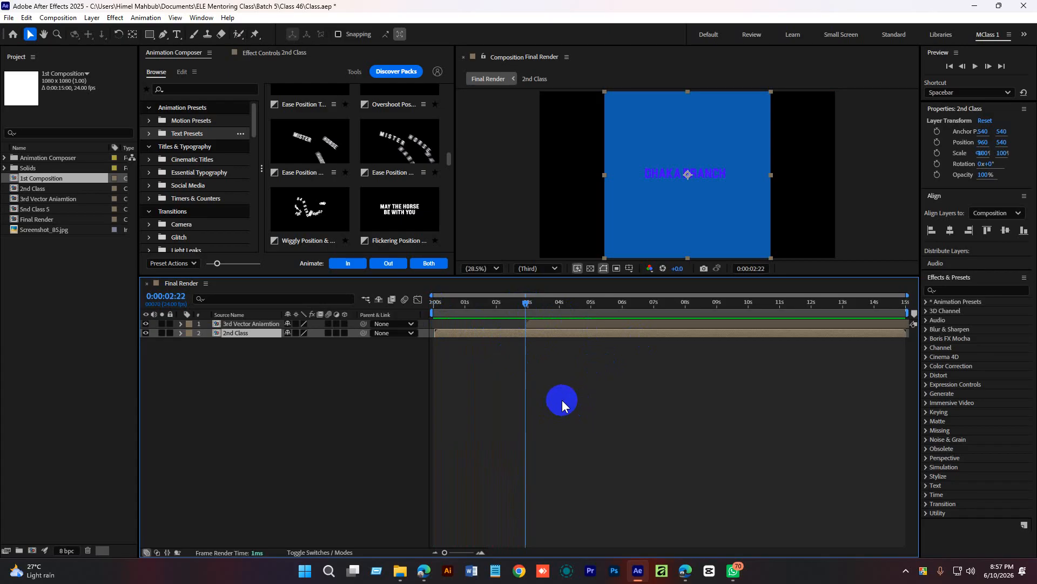
# Step: Try trimming the 2nd Class layer's end and its start at 0:00:02:22, undoing each trim
pyautogui.hotkey('alt', ']')
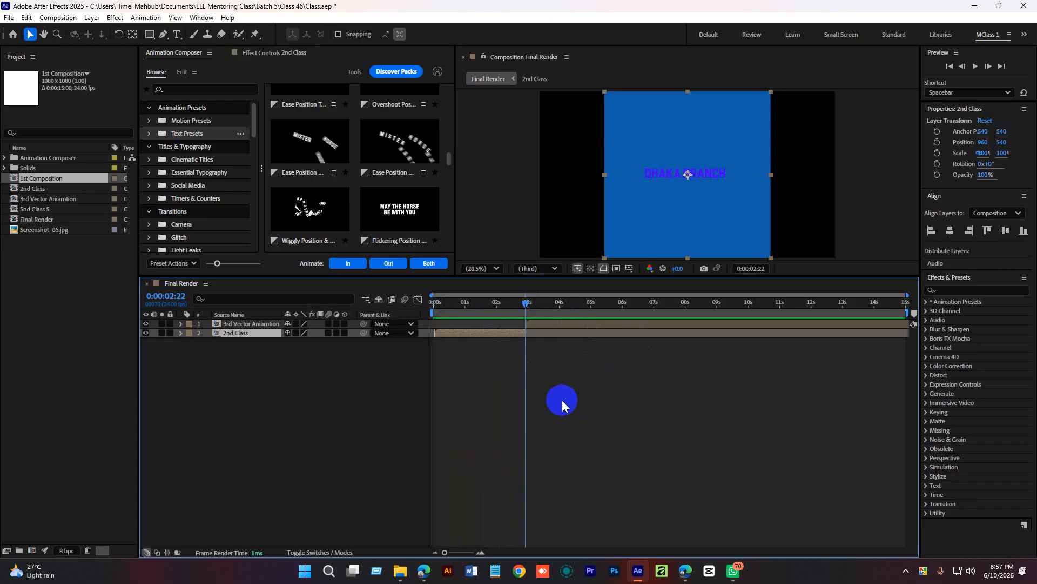
pyautogui.hotkey('ctrl', 'z')
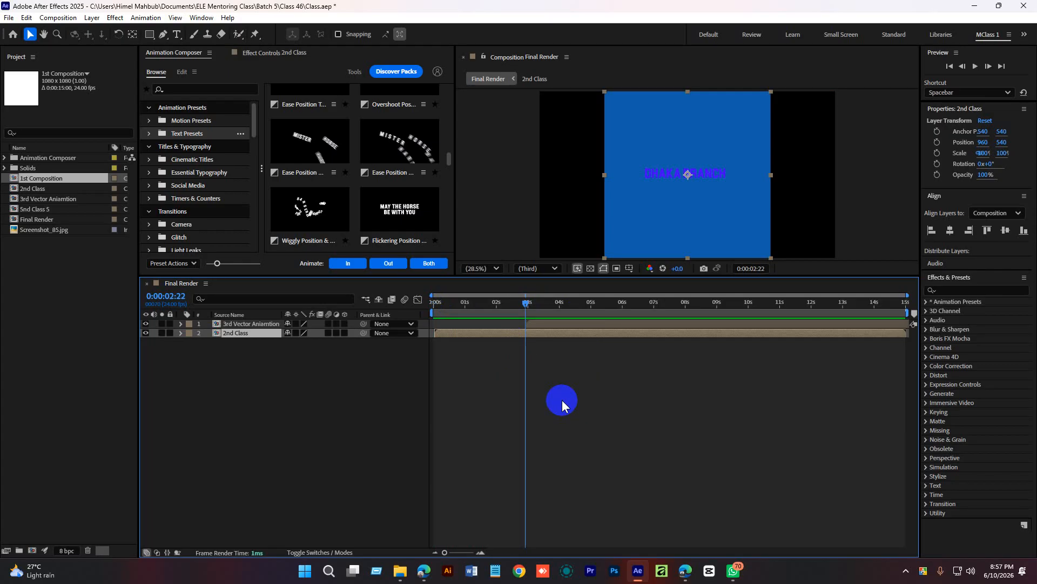
pyautogui.hotkey('alt', '[')
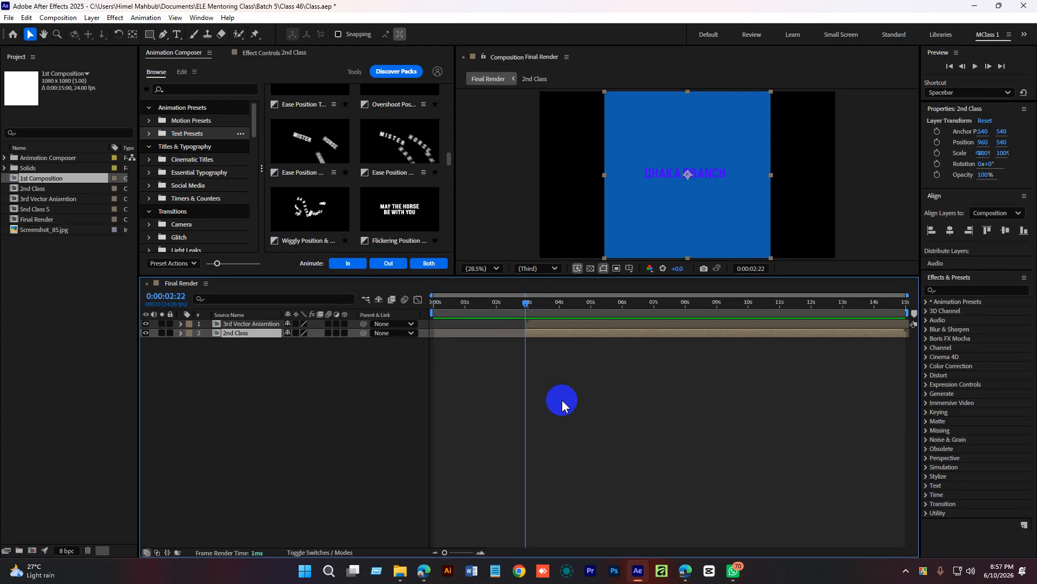
pyautogui.hotkey('ctrl', 'z')
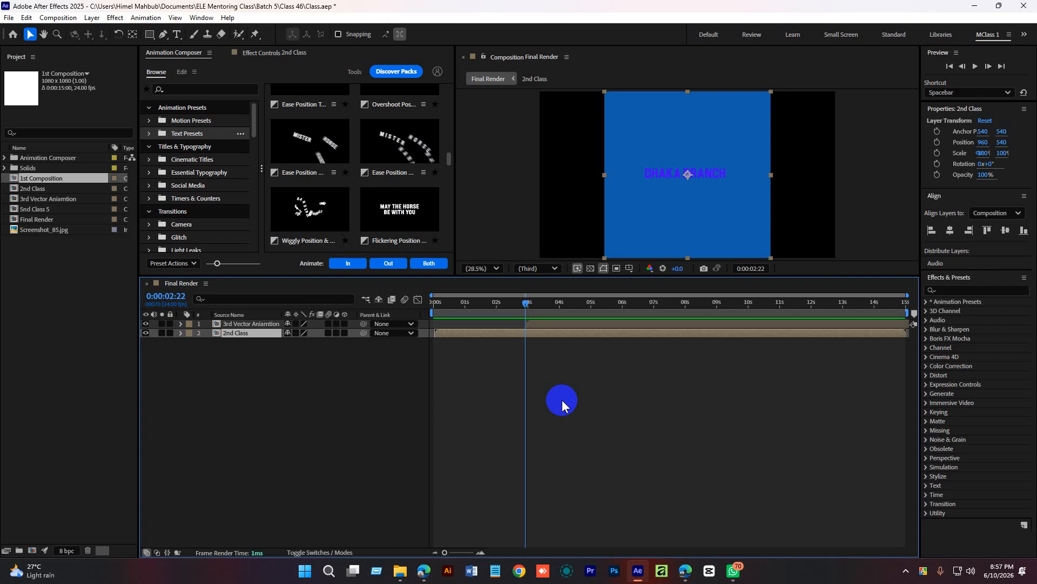
# Step: Trim the 2nd Class layer's end at 0:00:02:22 and the 3rd Vector Aniamtion layer's end at 0:00:05:23
pyautogui.hotkey('alt', ']')
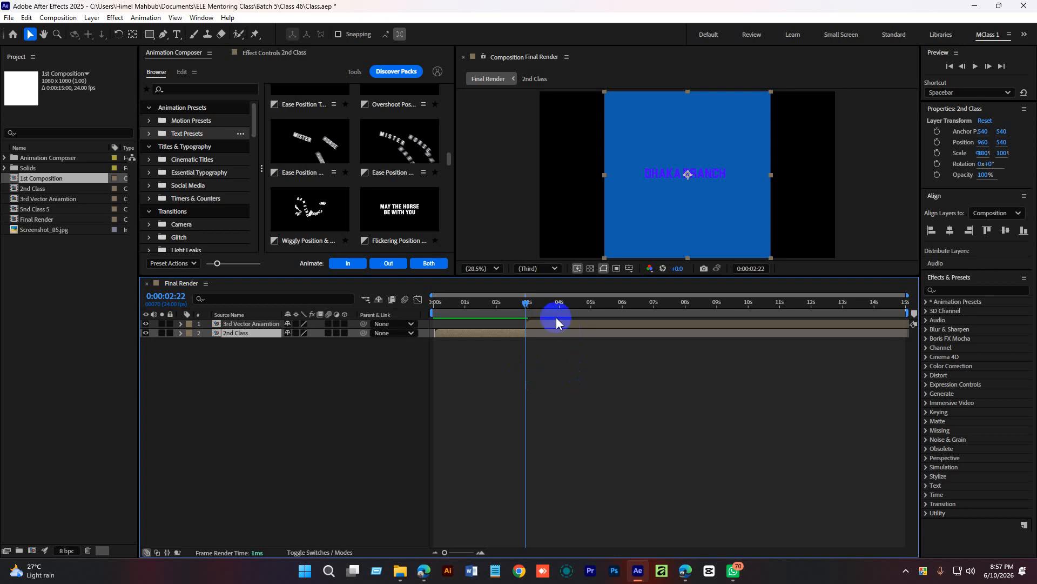
pyautogui.moveTo(529, 309); pyautogui.dragTo(621, 322)
pyautogui.click(630, 323)
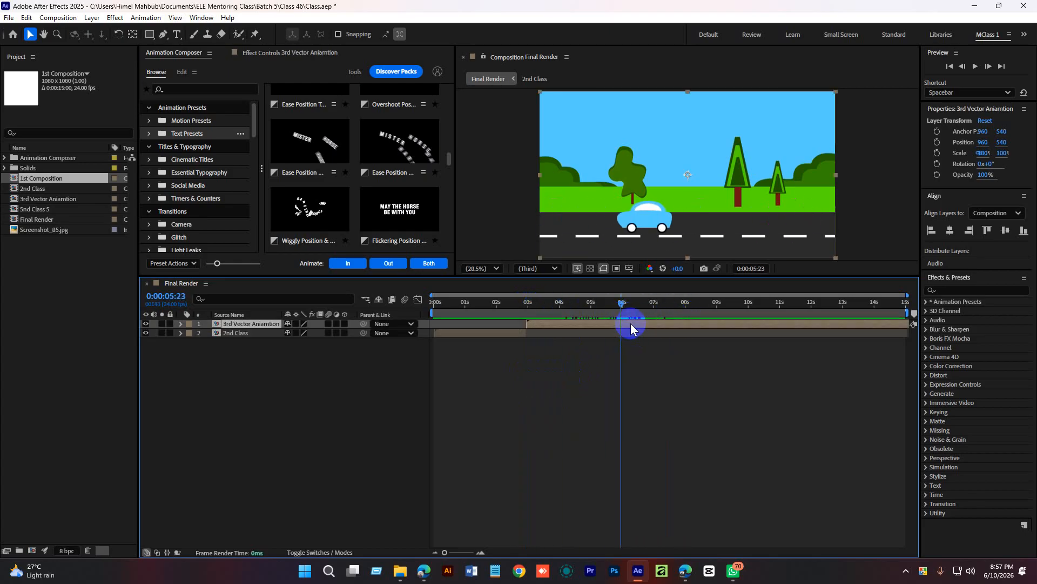
pyautogui.click(32, 210)
pyautogui.moveTo(33, 199); pyautogui.dragTo(232, 324)
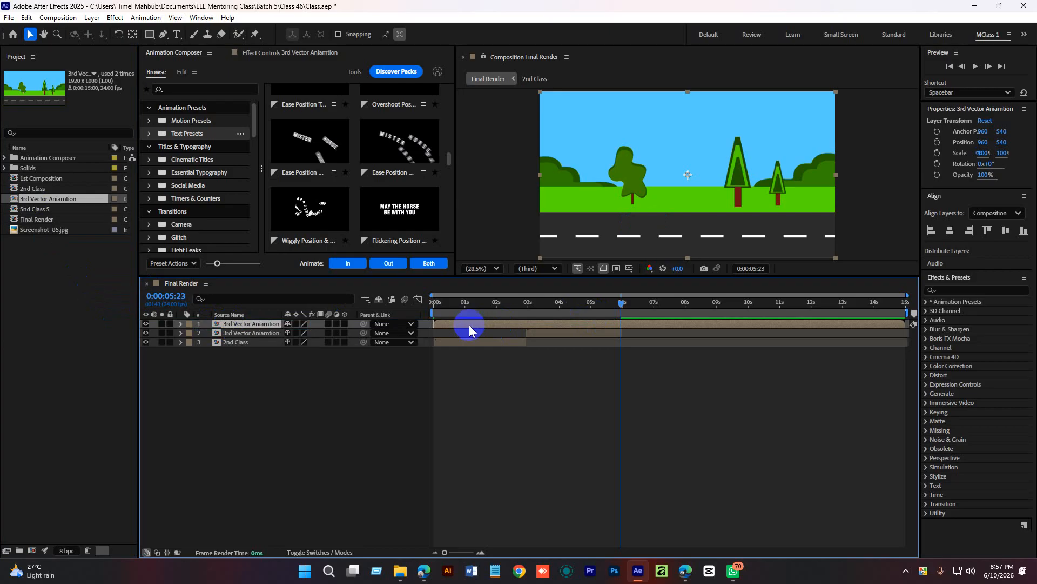
pyautogui.press('Delete')
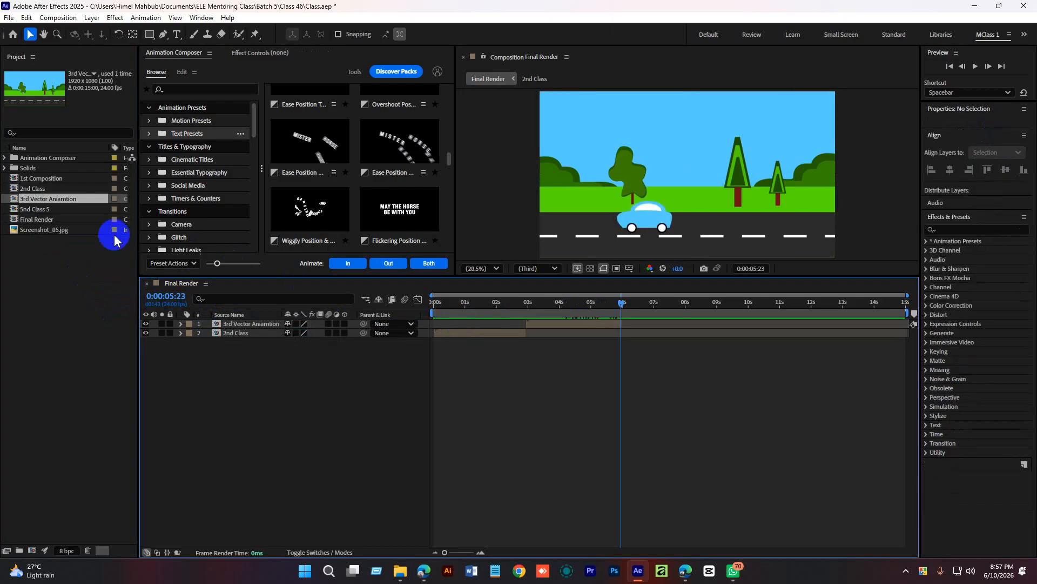
# Step: Add Snd Class 5 as the top layer starting at about 0:00:05:23, and trim its end at 0:00:12:00
pyautogui.moveTo(34, 209); pyautogui.dragTo(238, 324)
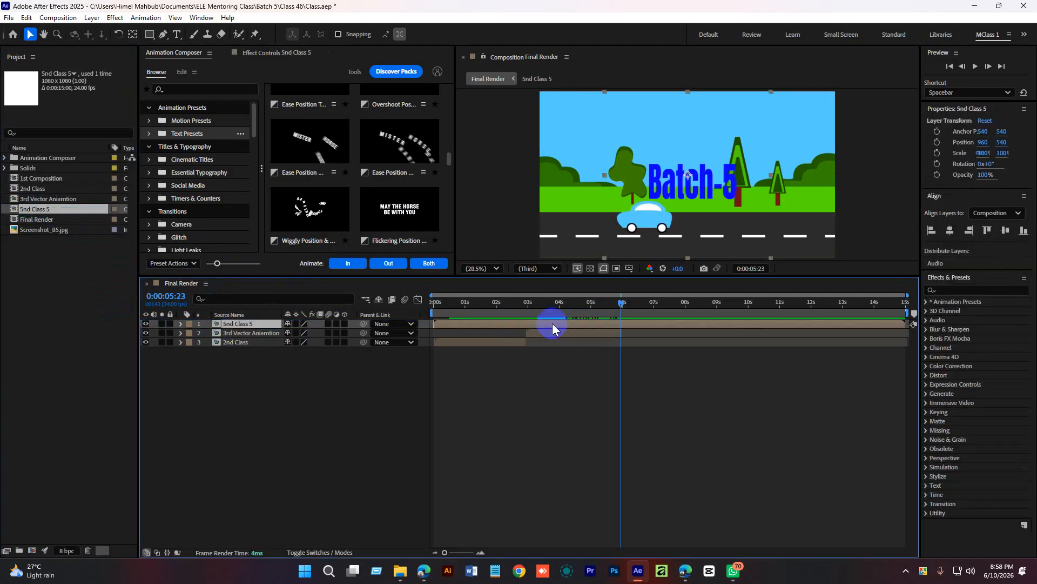
pyautogui.moveTo(477, 327); pyautogui.dragTo(812, 312)
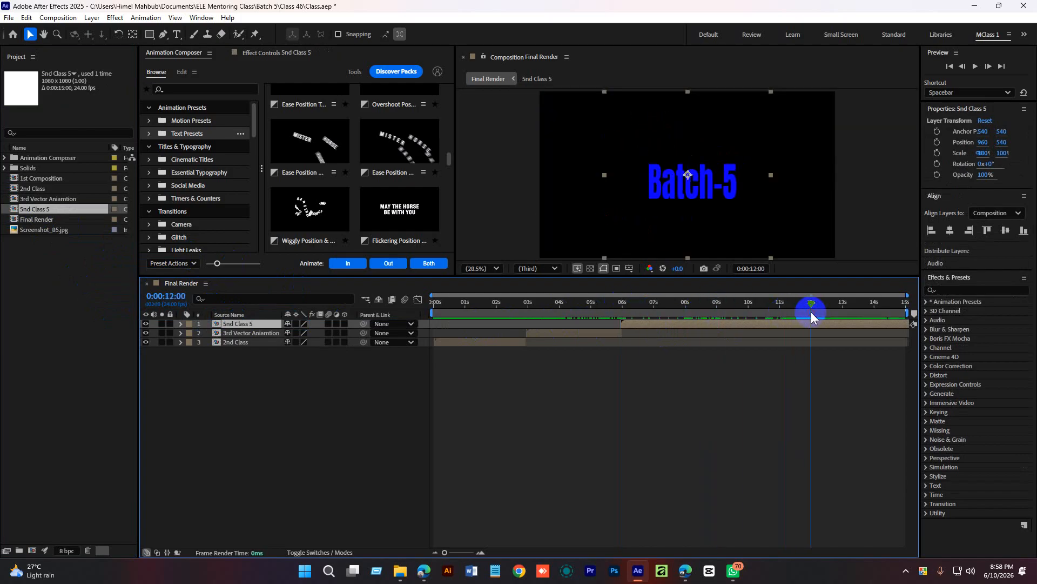
pyautogui.click(738, 438)
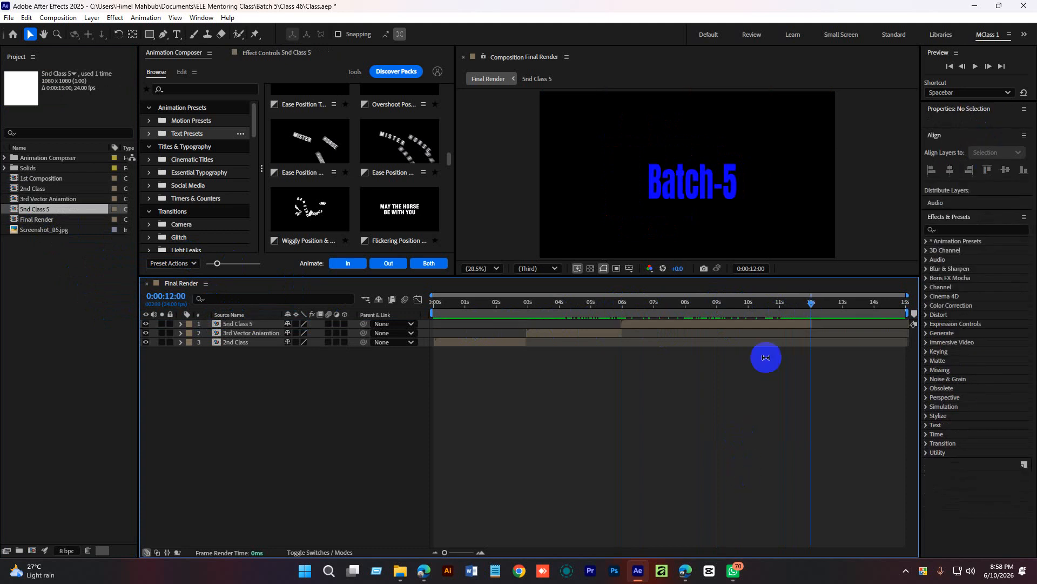
# Step: Play and scrub Final Render around the cut from 2nd Class to 3rd Vector Aniamtion to review the scene change
pyautogui.moveTo(789, 293); pyautogui.dragTo(516, 361)
pyautogui.press('space')
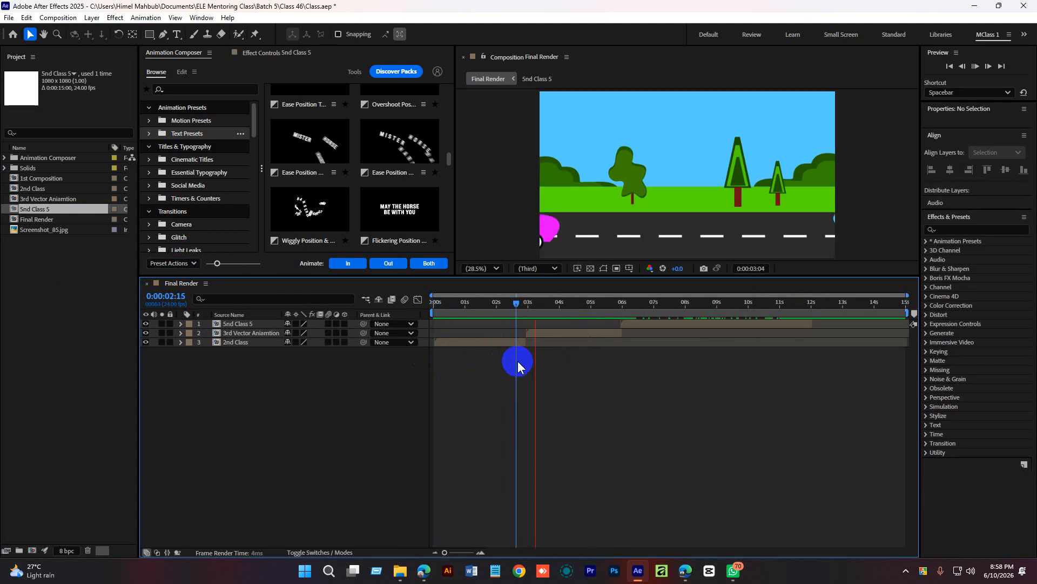
pyautogui.press('space')
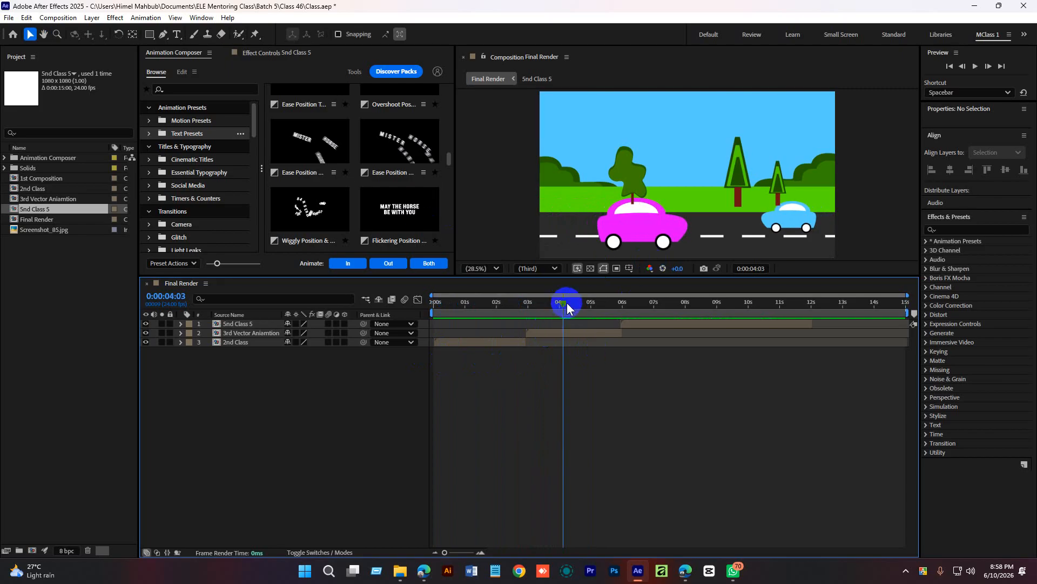
pyautogui.moveTo(566, 302); pyautogui.dragTo(541, 336)
pyautogui.click(543, 363)
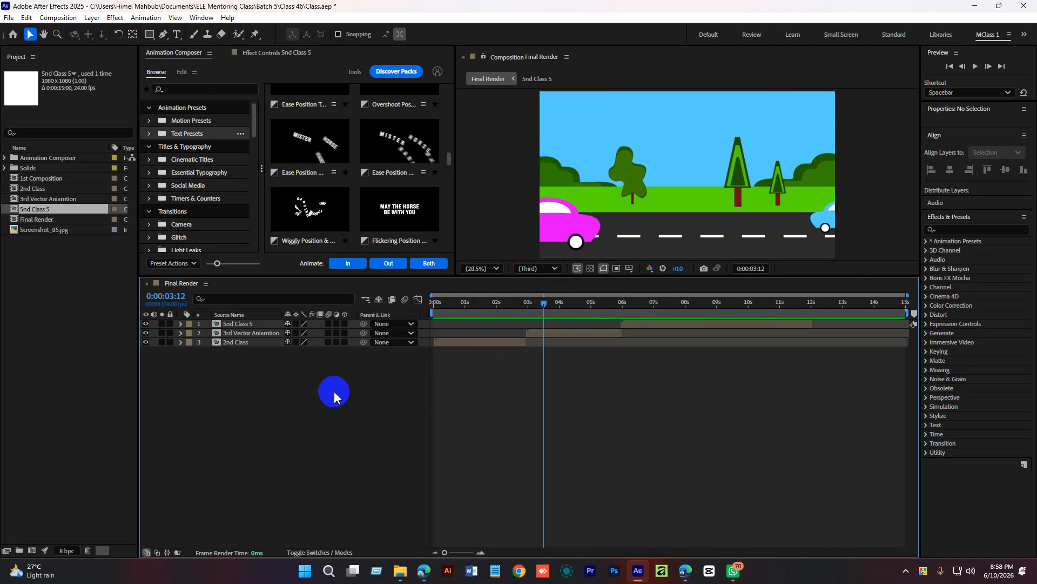
pyautogui.moveTo(547, 305); pyautogui.dragTo(449, 302)
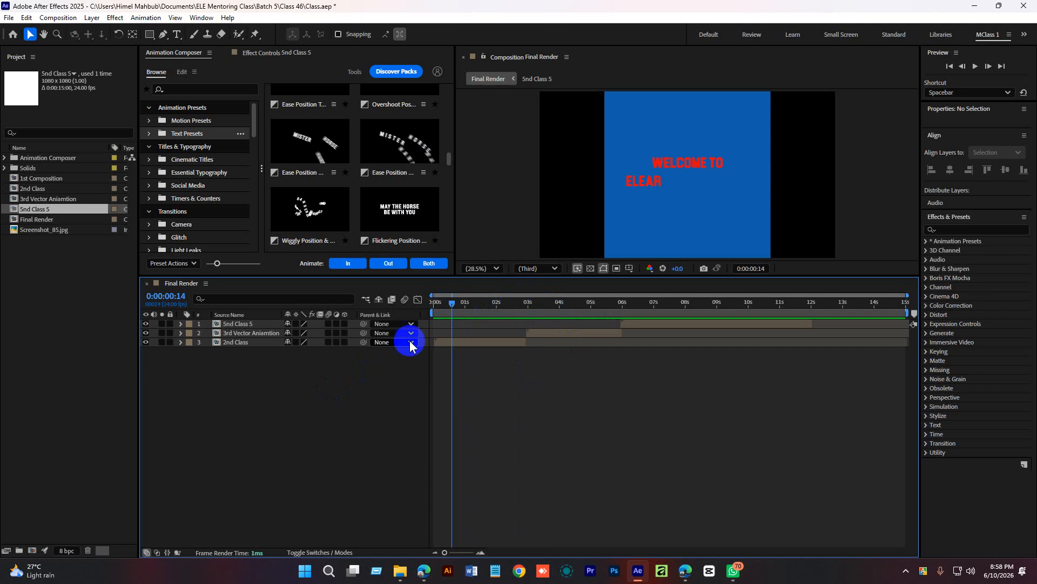
# Step: Move the current time to the cut at 0:00:02:23 and open the Pan Short 1 variants among the Transitions presets
pyautogui.click(63, 297)
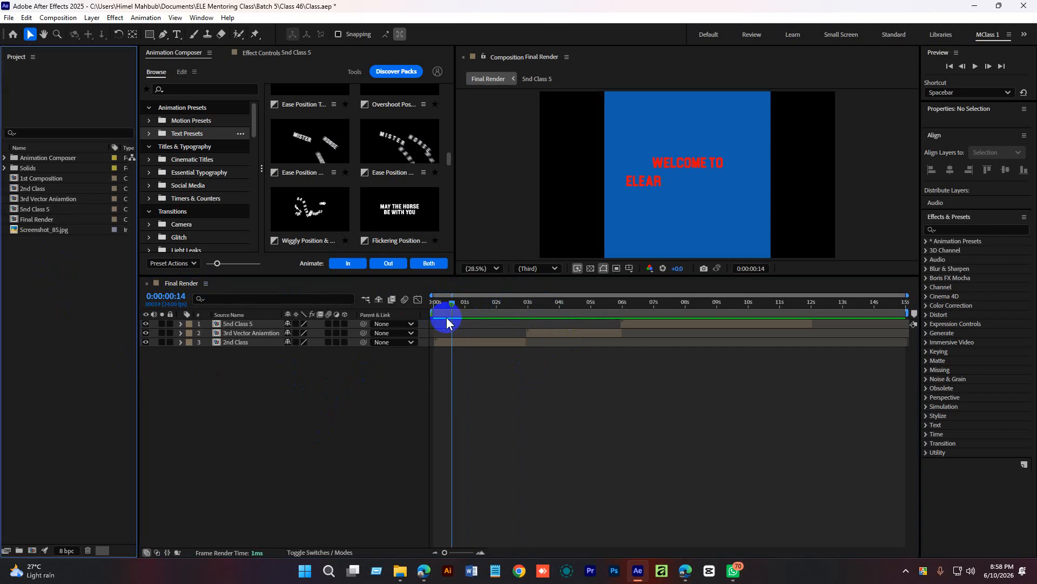
pyautogui.moveTo(519, 307)
pyautogui.mouseDown()
pyautogui.moveTo(551, 306)
pyautogui.moveTo(528, 312)
pyautogui.mouseUp()
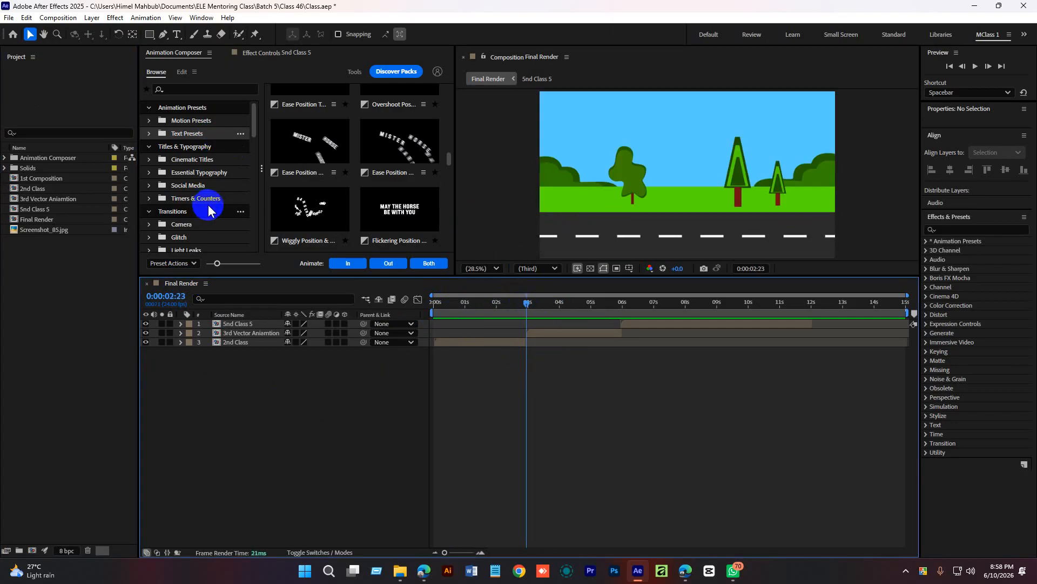
pyautogui.scroll(-3, 208, 211)
pyautogui.click(174, 141)
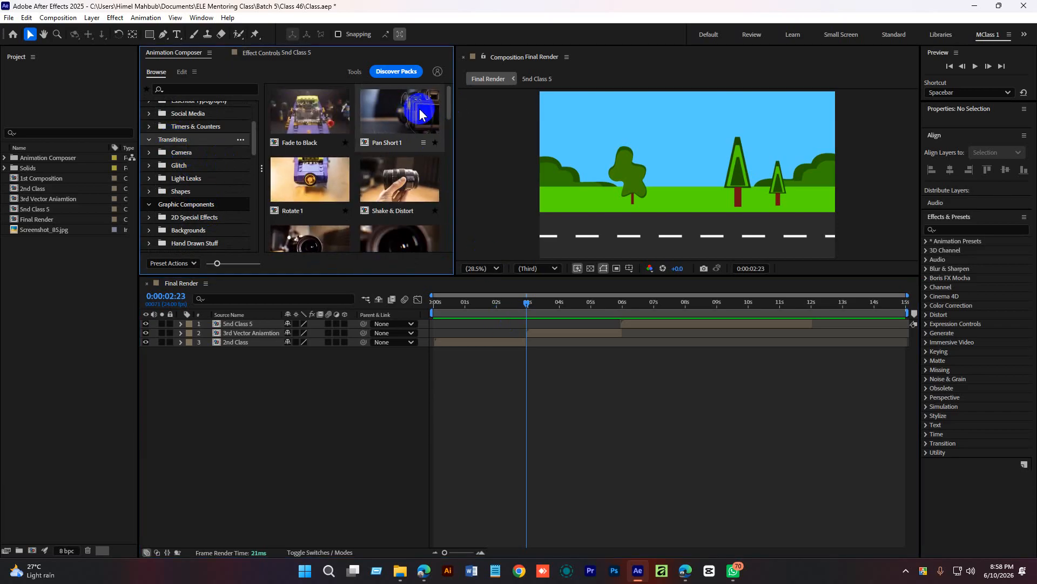
pyautogui.click(423, 143)
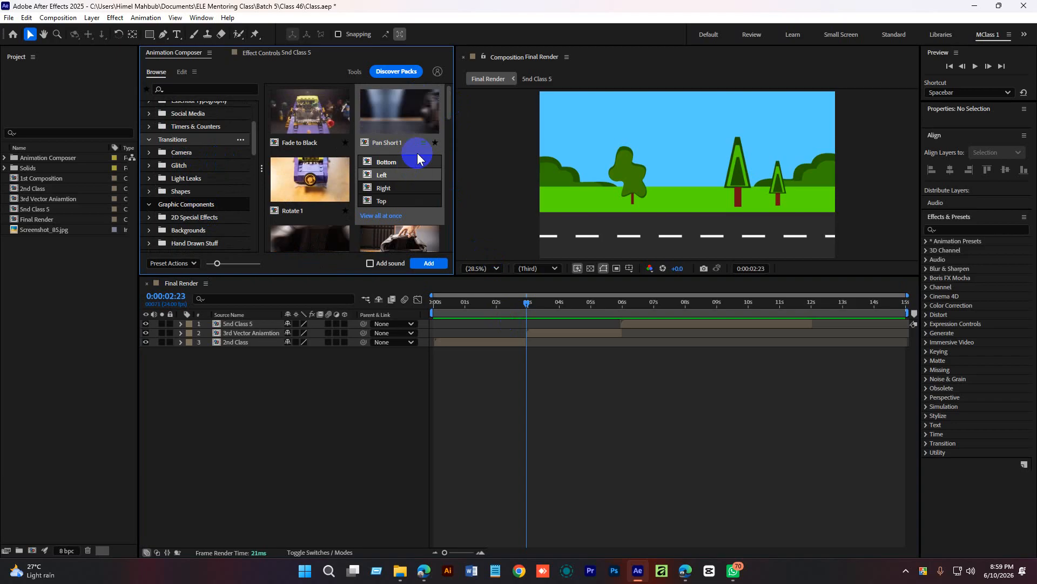
# Step: Preview the Bottom, Left, Right and Top variants of the Pan Short 1 transition
pyautogui.click(397, 161)
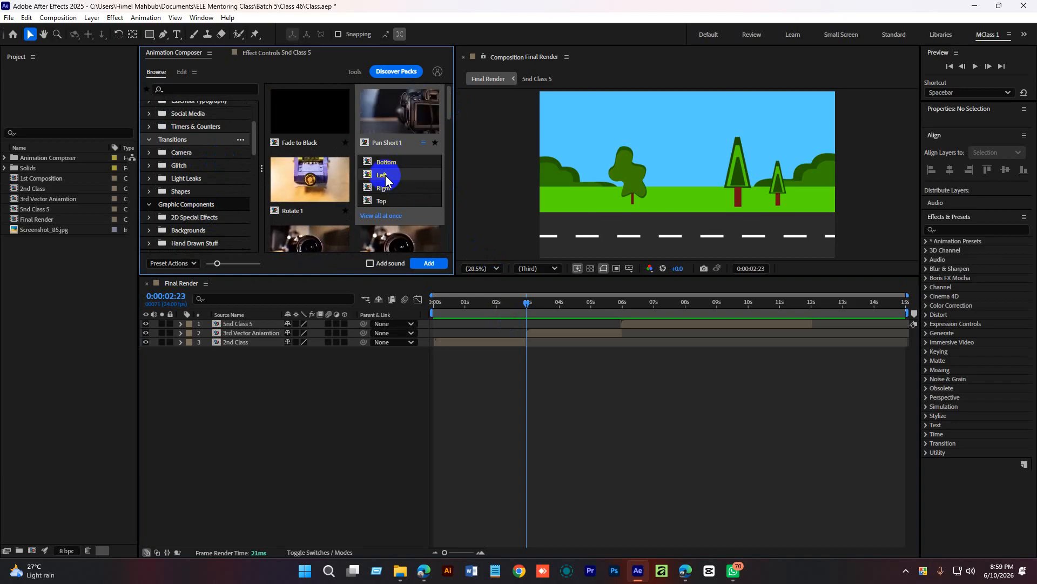
pyautogui.click(384, 175)
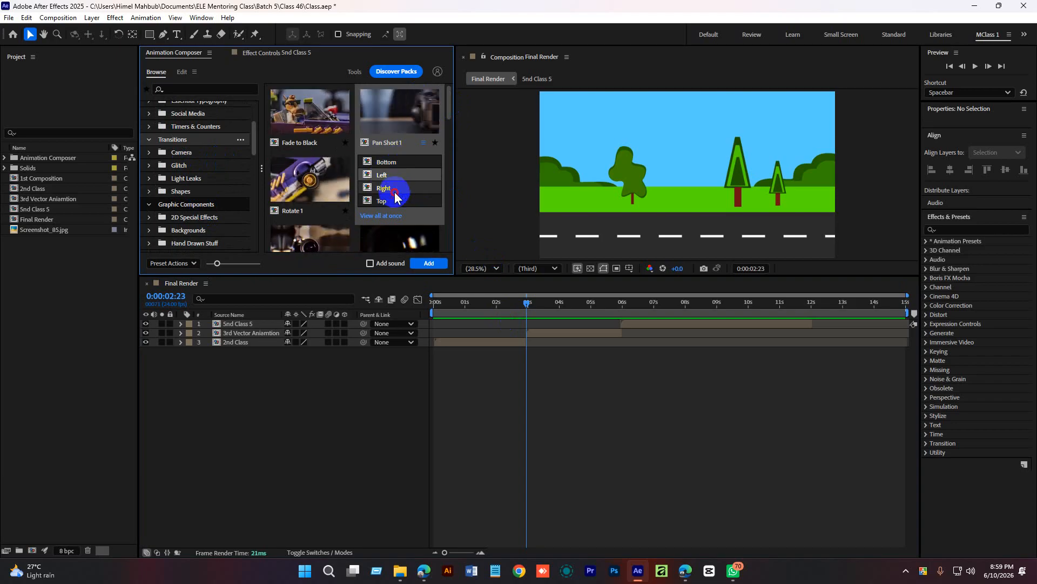
pyautogui.click(395, 193)
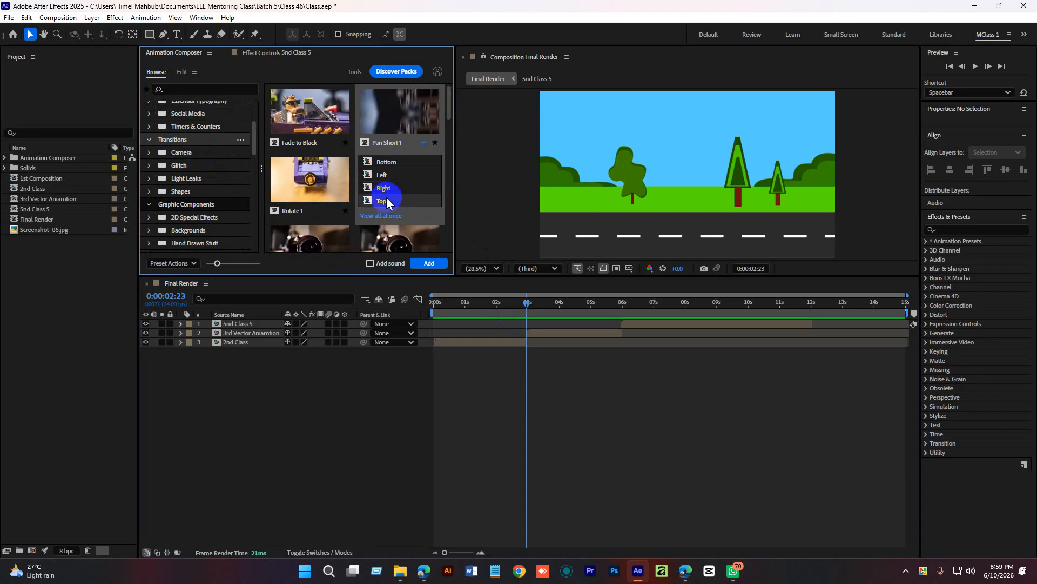
pyautogui.click(386, 201)
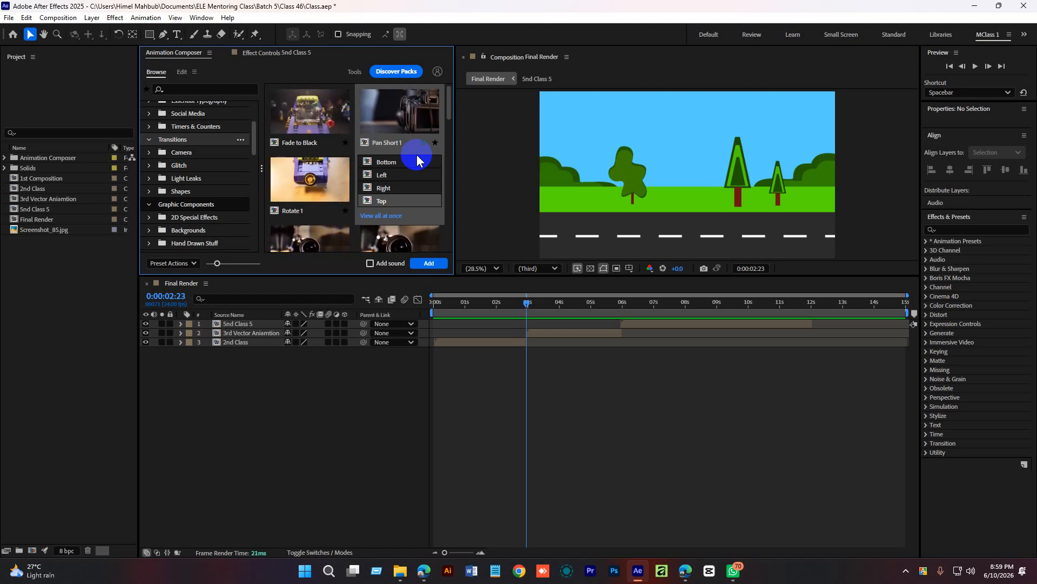
# Step: Add the Left variant of Pan Short 1 with sound at the cut from 2nd Class to 3rd Vector Aniamtion
pyautogui.click(396, 176)
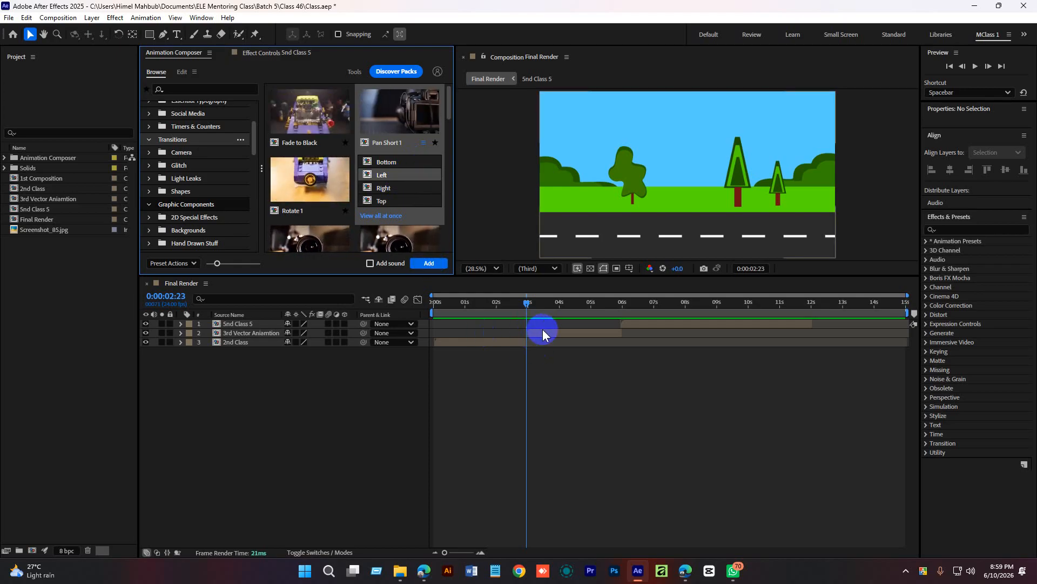
pyautogui.click(371, 263)
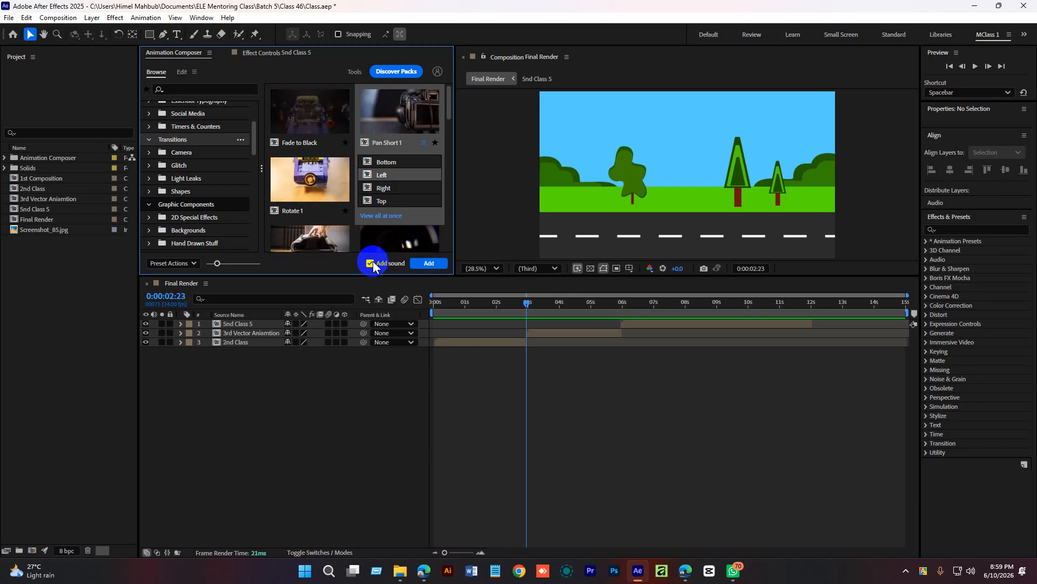
pyautogui.click(429, 263)
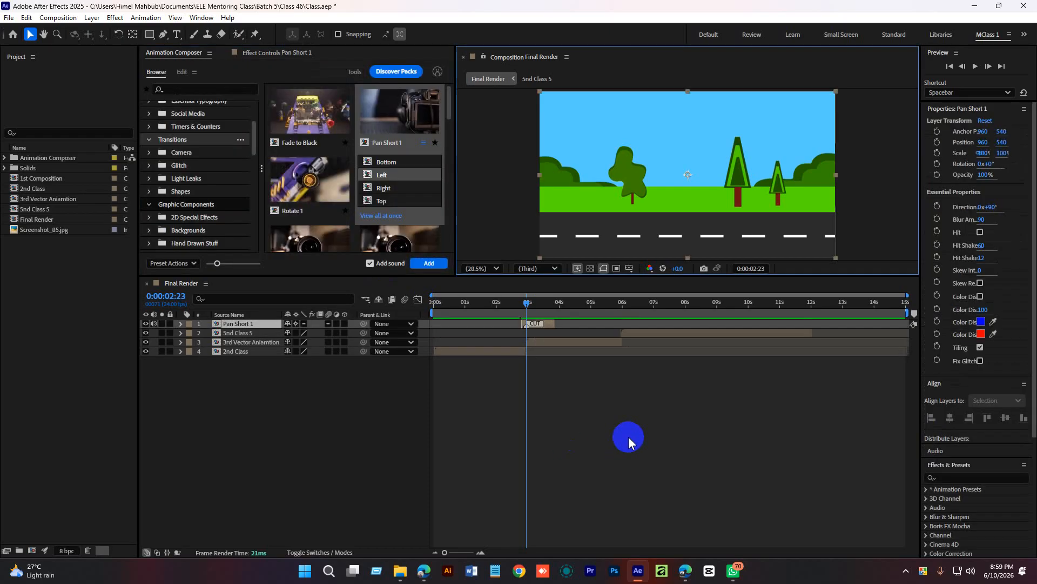
# Step: Play and scrub the Pan Short 1 transition around the cut at 0:00:02:23 to review its motion and blur
pyautogui.moveTo(527, 303)
pyautogui.mouseDown()
pyautogui.moveTo(501, 323)
pyautogui.moveTo(517, 316)
pyautogui.mouseUp()
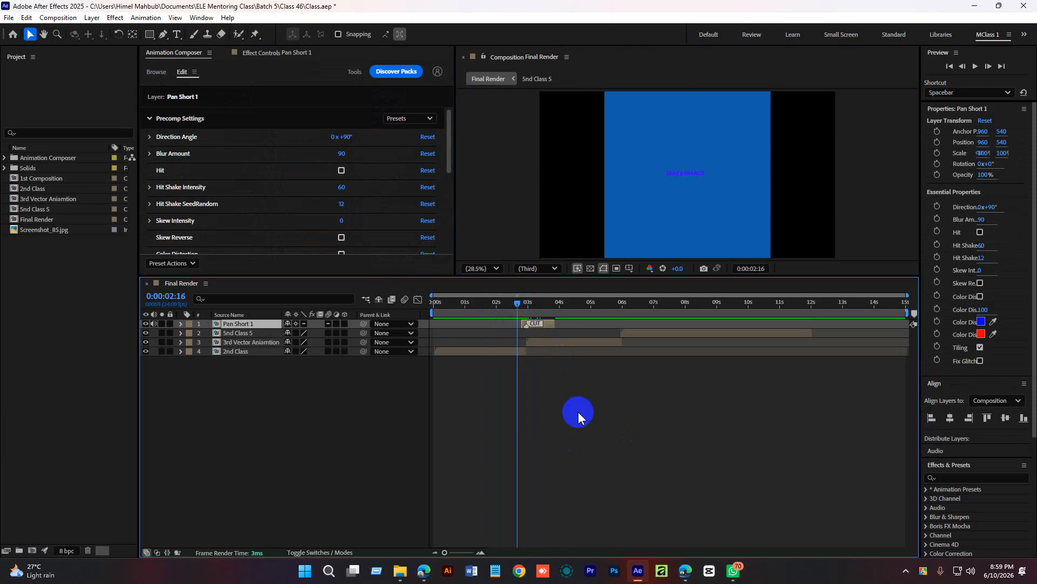
pyautogui.press('space')
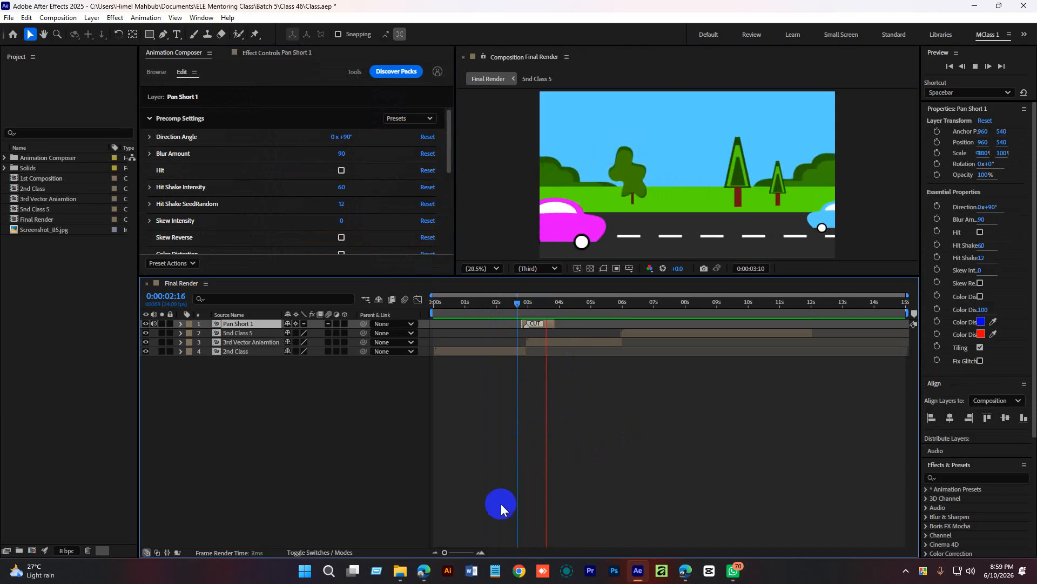
pyautogui.click(481, 551)
pyautogui.moveTo(583, 553); pyautogui.dragTo(490, 552)
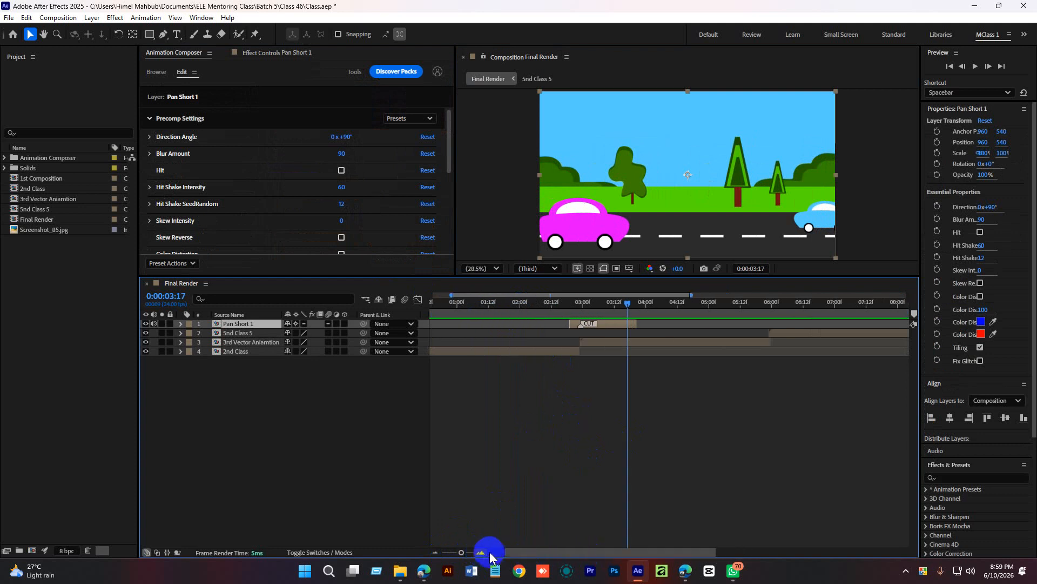
pyautogui.click(482, 551)
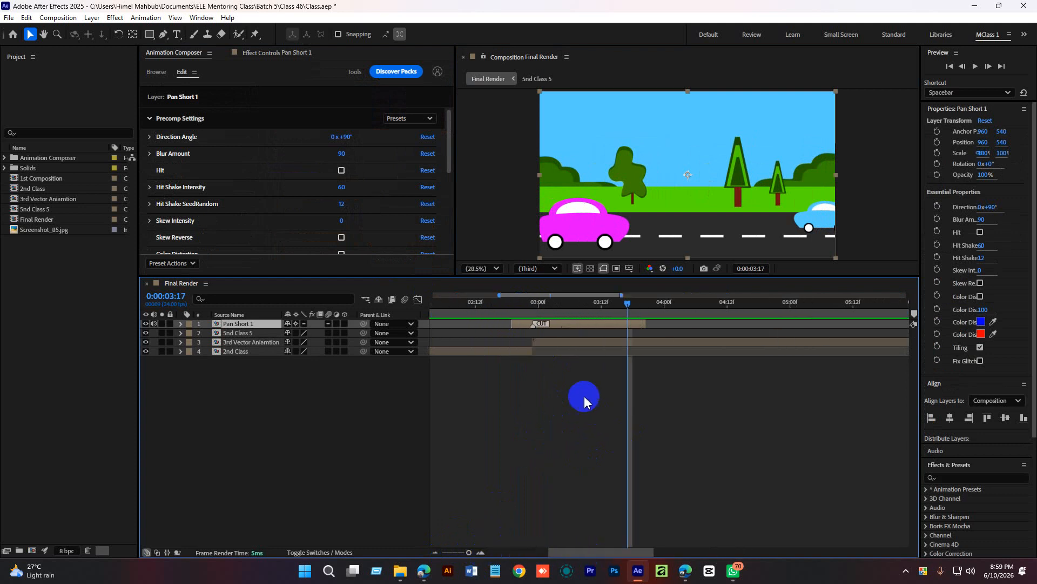
pyautogui.moveTo(632, 306); pyautogui.dragTo(486, 306)
pyautogui.press('space')
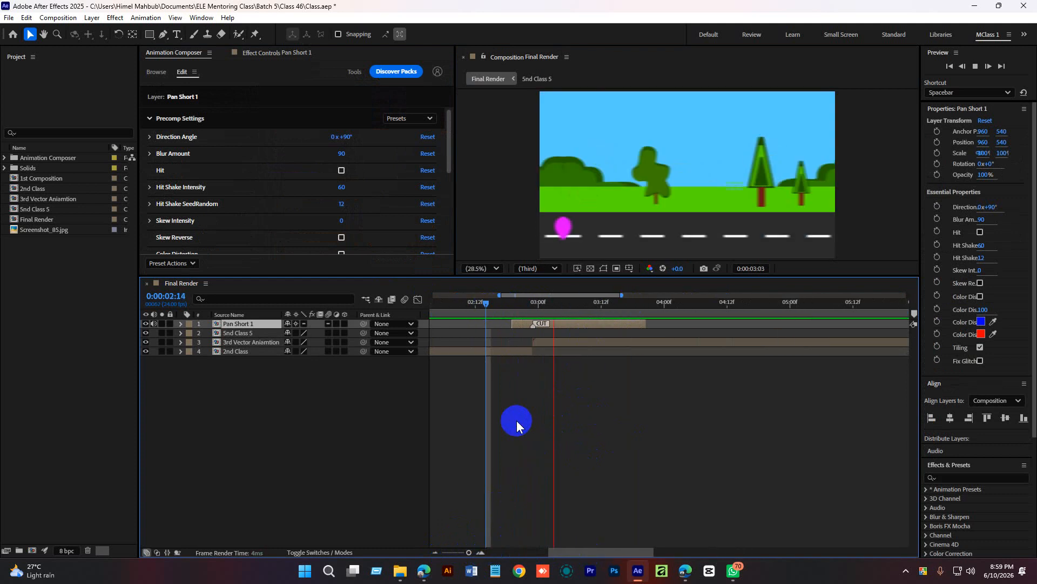
pyautogui.moveTo(563, 301); pyautogui.dragTo(543, 303)
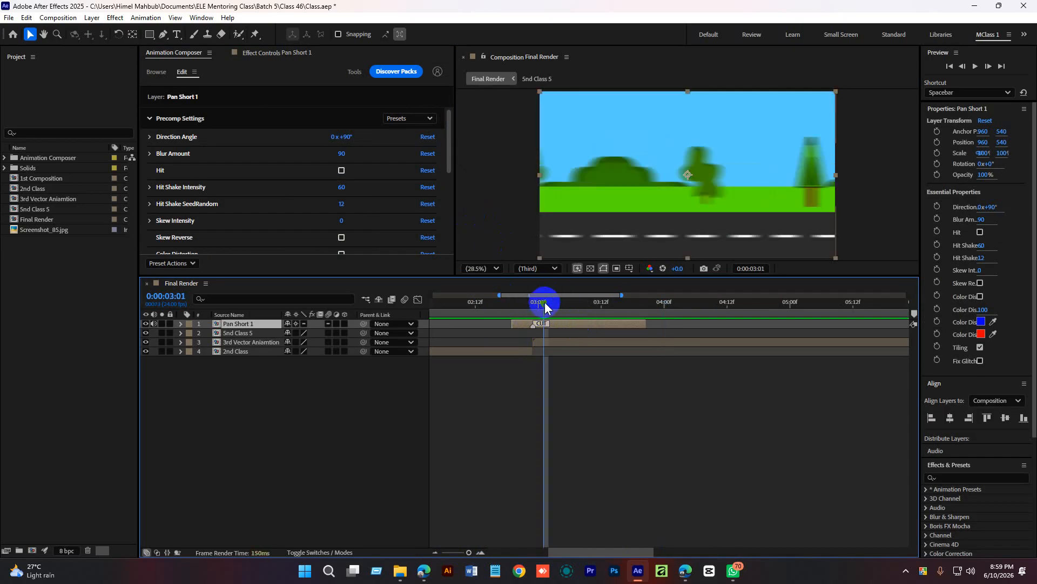
pyautogui.moveTo(545, 304); pyautogui.dragTo(533, 301)
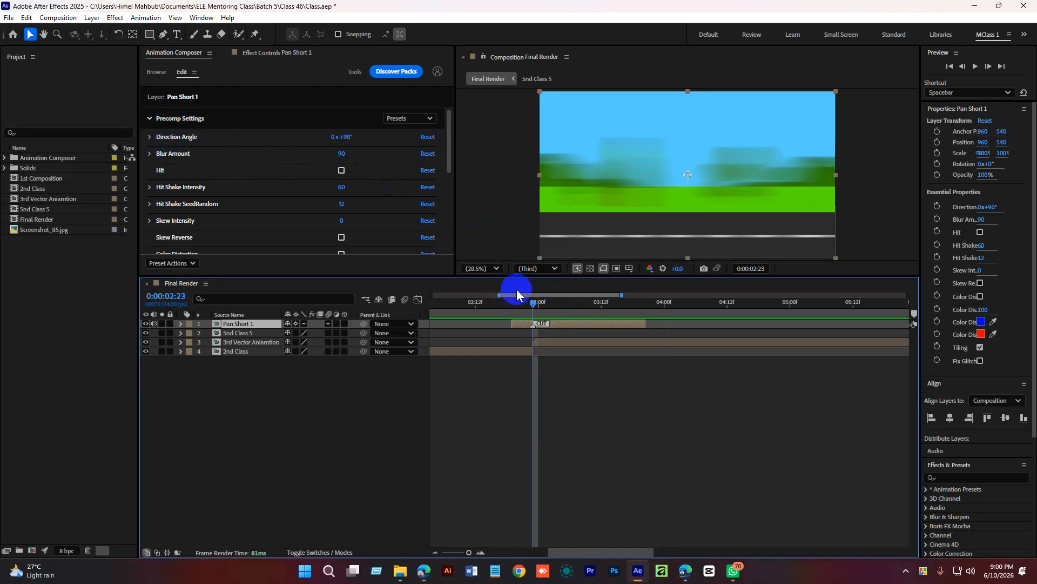
pyautogui.moveTo(535, 308); pyautogui.dragTo(540, 310)
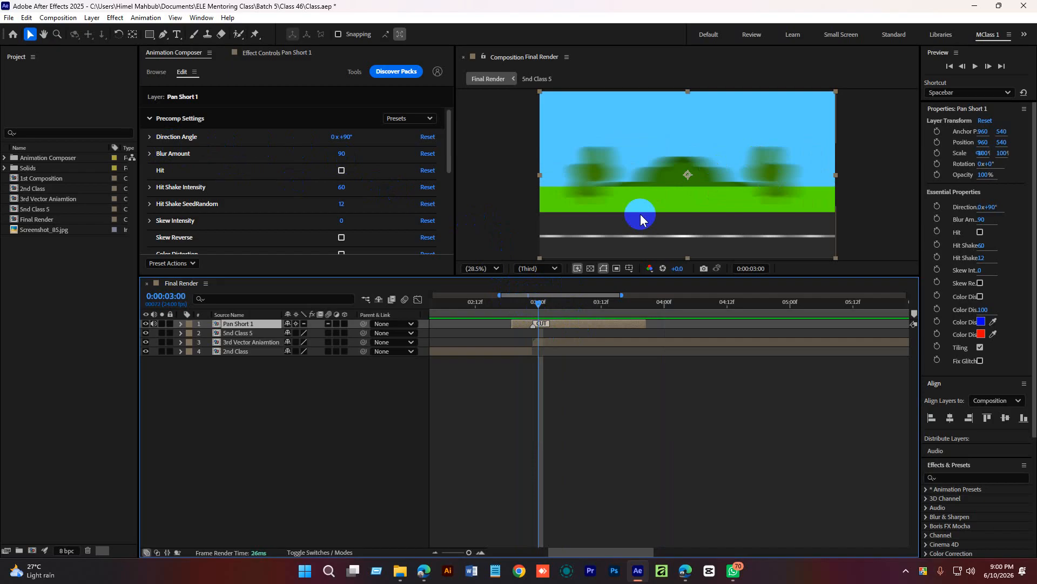
# Step: Try a Direction Angle of 110° on Pan Short 1, preview it around the cut, and restore the angle to 90°
pyautogui.click(351, 139)
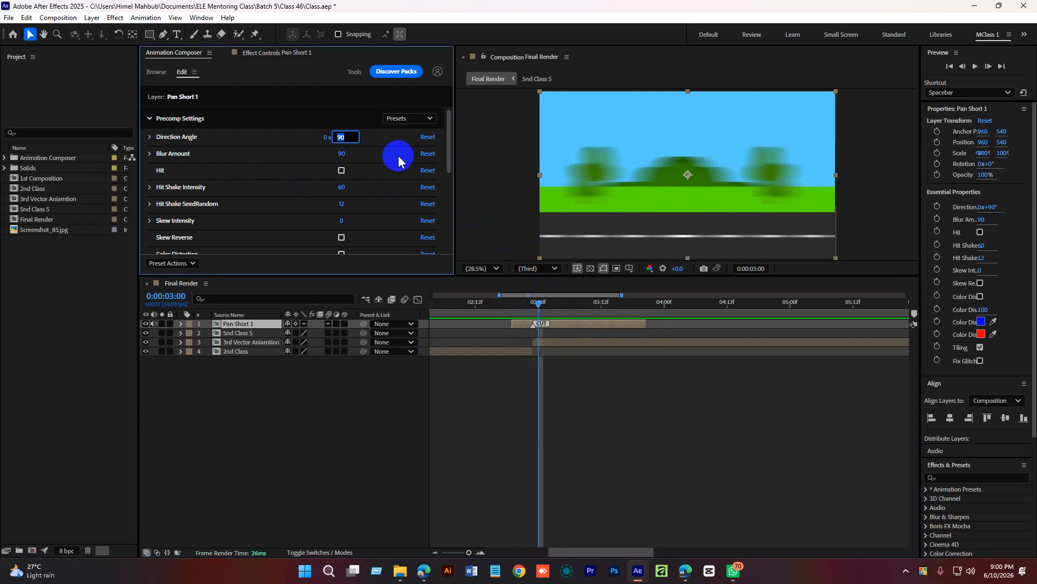
pyautogui.write('110')
pyautogui.press('Return')
pyautogui.moveTo(541, 305); pyautogui.dragTo(537, 313)
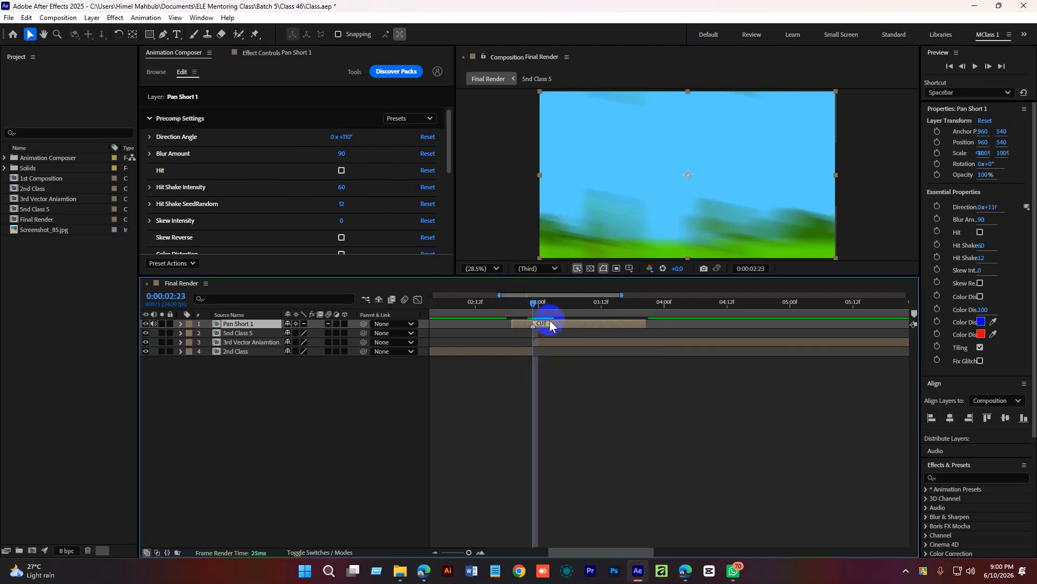
pyautogui.press('space')
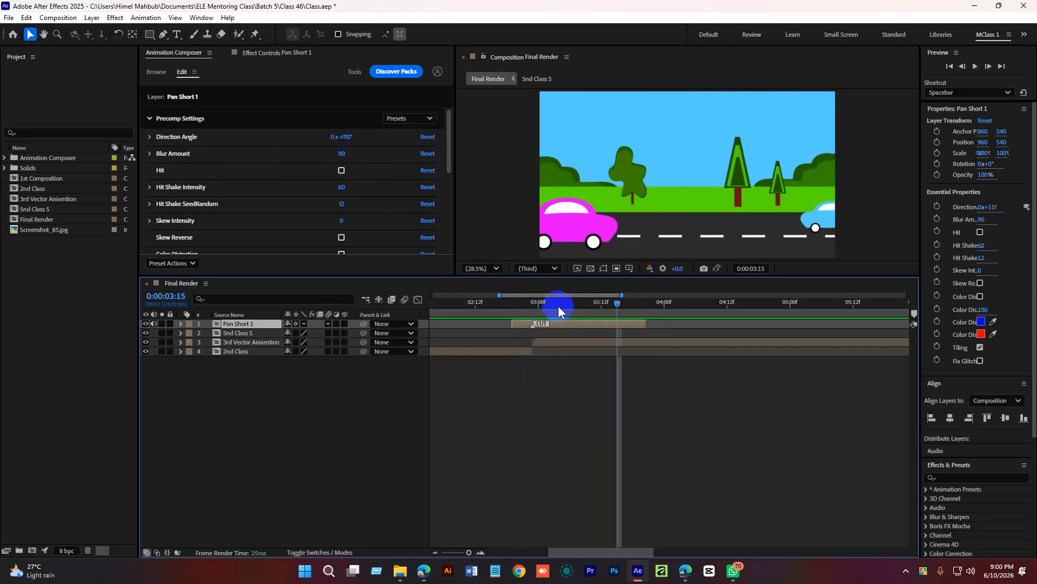
pyautogui.click(538, 308)
pyautogui.moveTo(538, 307); pyautogui.dragTo(532, 307)
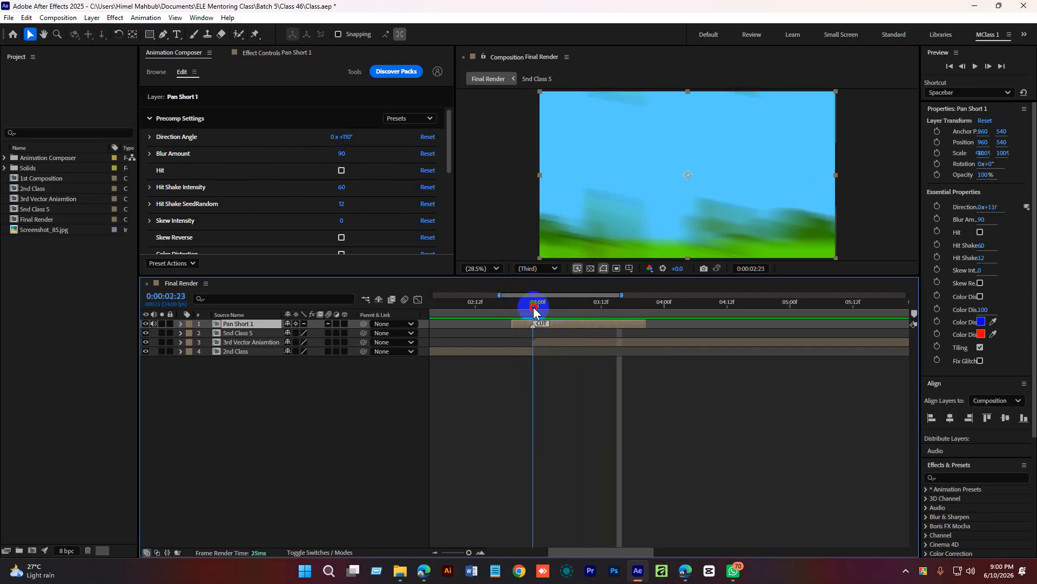
pyautogui.click(343, 137)
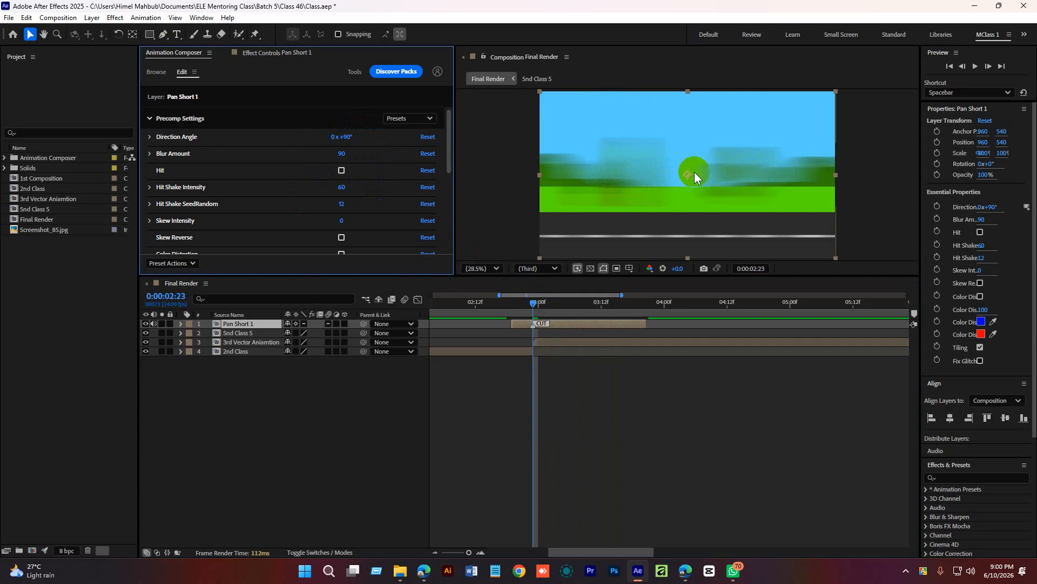
# Step: Set Pan Short 1's Blur Amount to 150 and check the blur at the cut
pyautogui.click(341, 153)
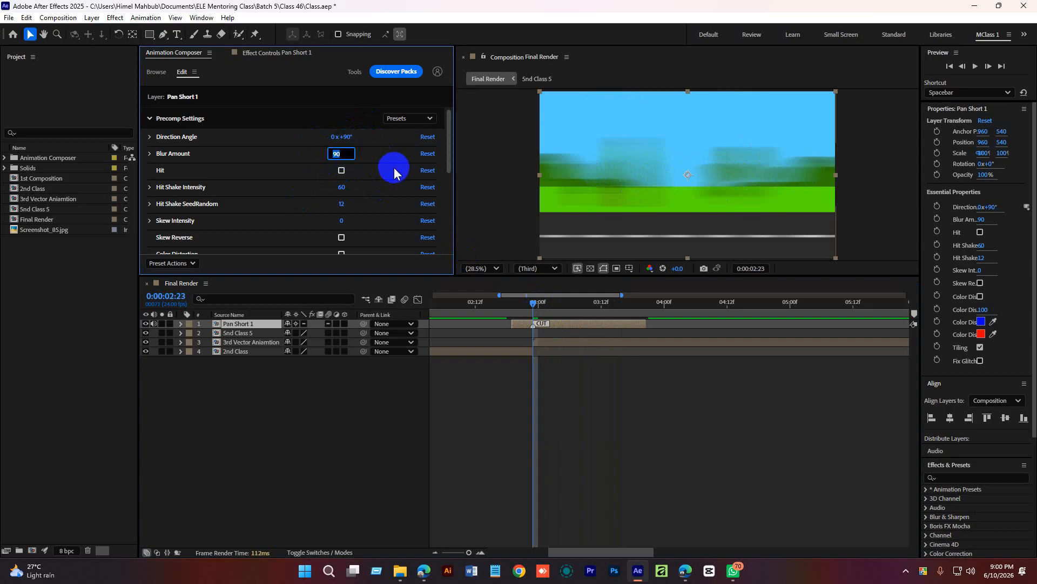
pyautogui.write('150')
pyautogui.press('Return')
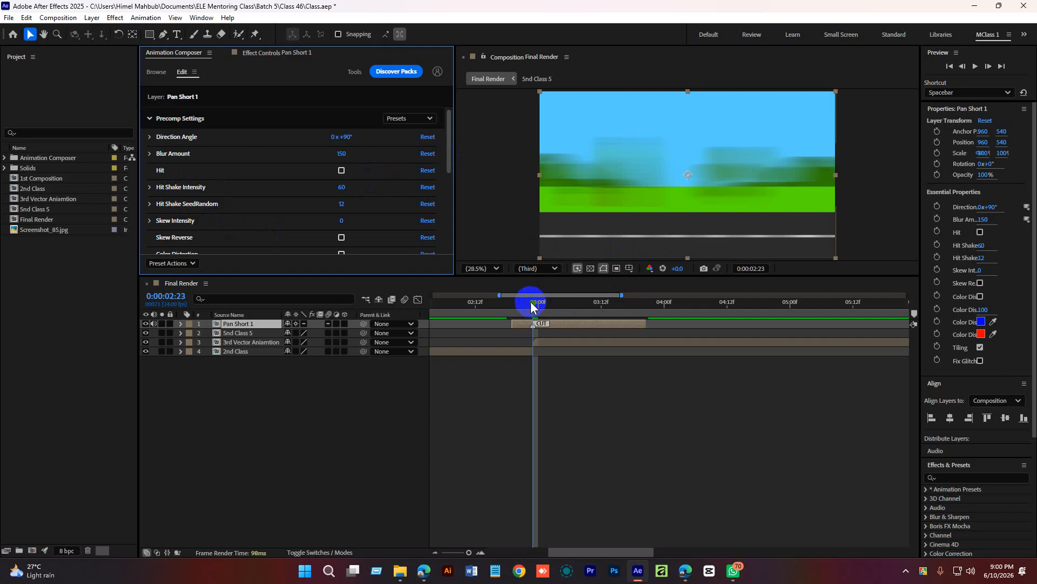
pyautogui.moveTo(531, 307)
pyautogui.mouseDown()
pyautogui.moveTo(515, 302)
pyautogui.moveTo(534, 304)
pyautogui.mouseUp()
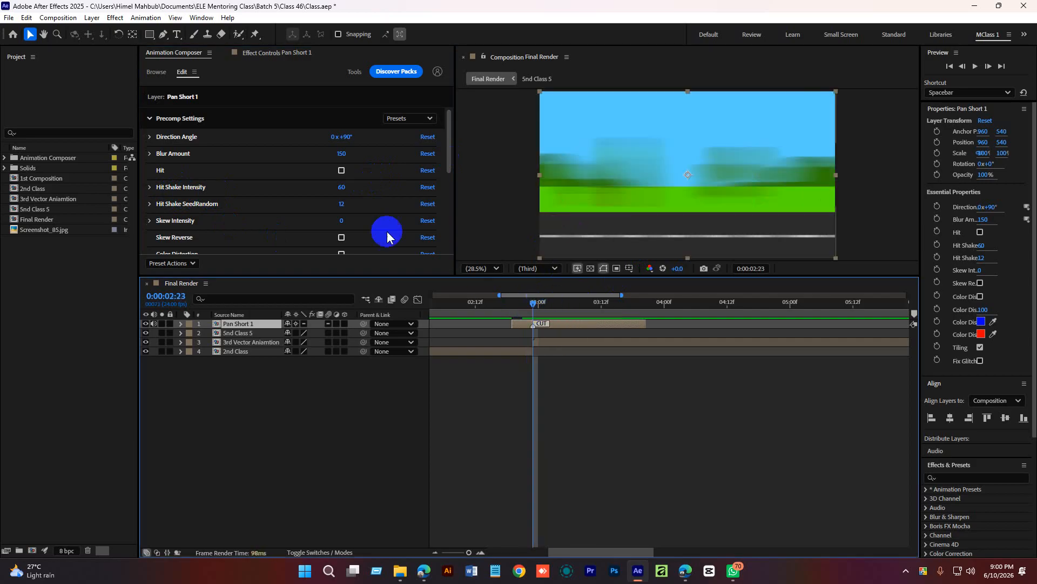
# Step: Examine Pan Short 1's remaining Precomp Settings, including hit shake, skew, color distortion and tiling, and check the frame at 0:00:03:00
pyautogui.click(344, 187)
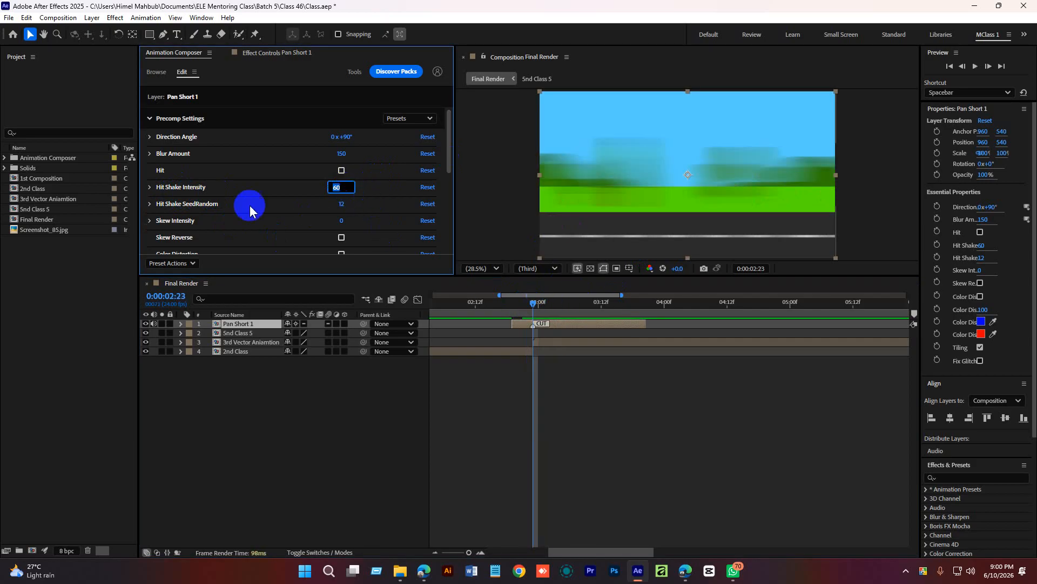
pyautogui.click(197, 209)
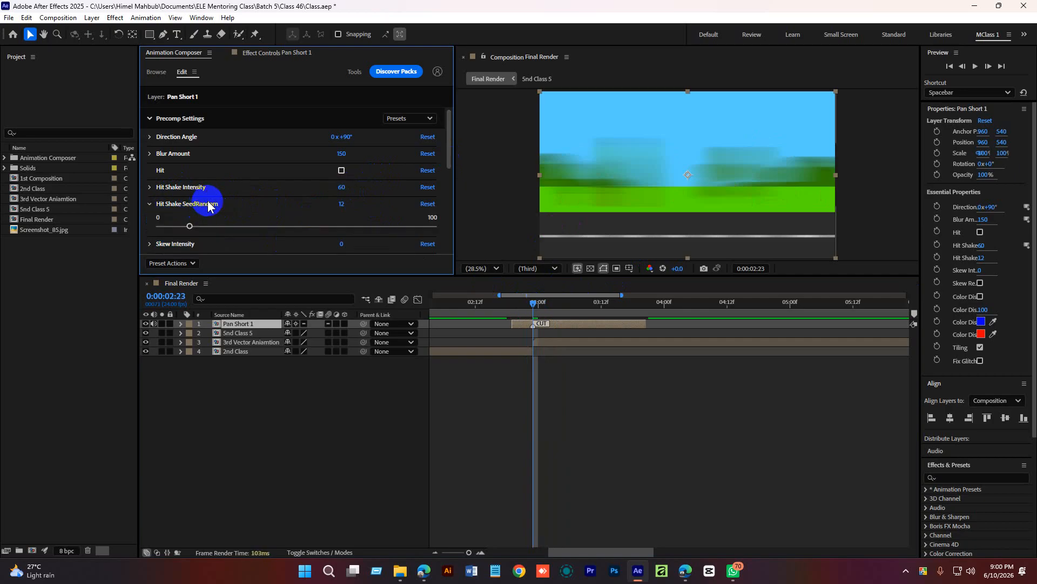
pyautogui.click(150, 204)
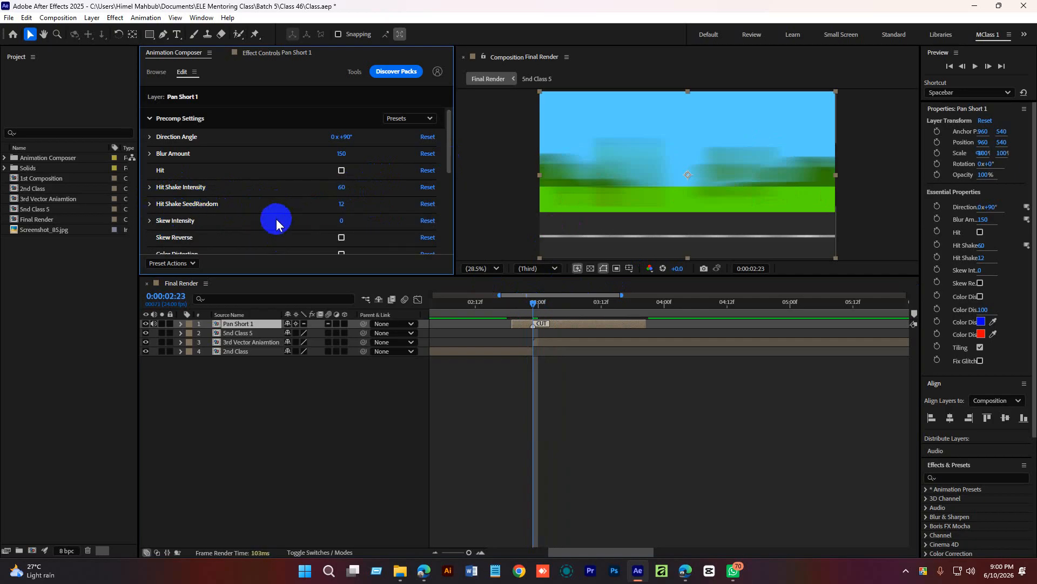
pyautogui.moveTo(448, 153); pyautogui.dragTo(433, 247)
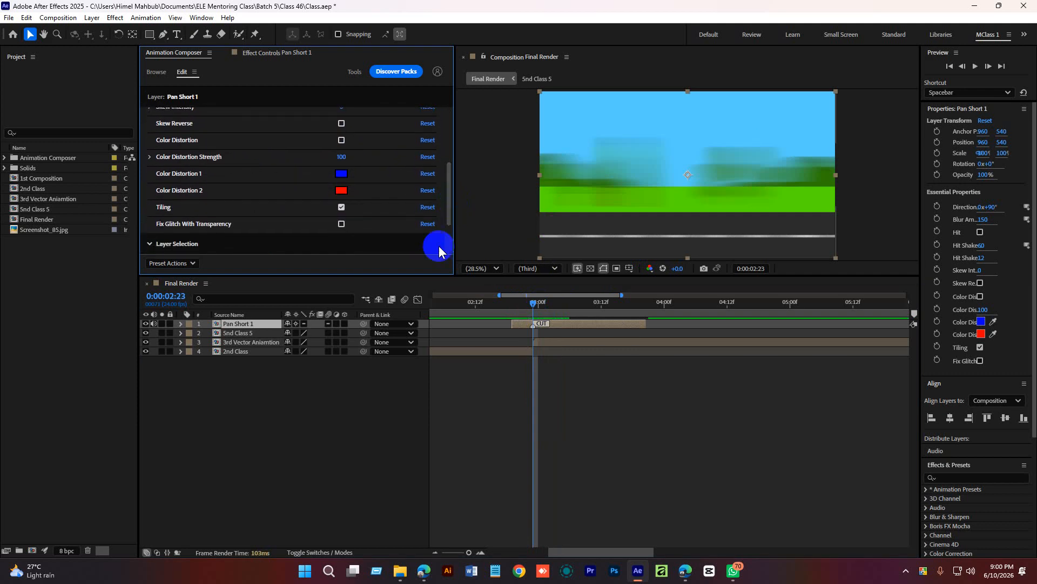
pyautogui.moveTo(533, 308)
pyautogui.mouseDown()
pyautogui.moveTo(549, 306)
pyautogui.moveTo(519, 306)
pyautogui.moveTo(526, 315)
pyautogui.moveTo(538, 307)
pyautogui.mouseUp()
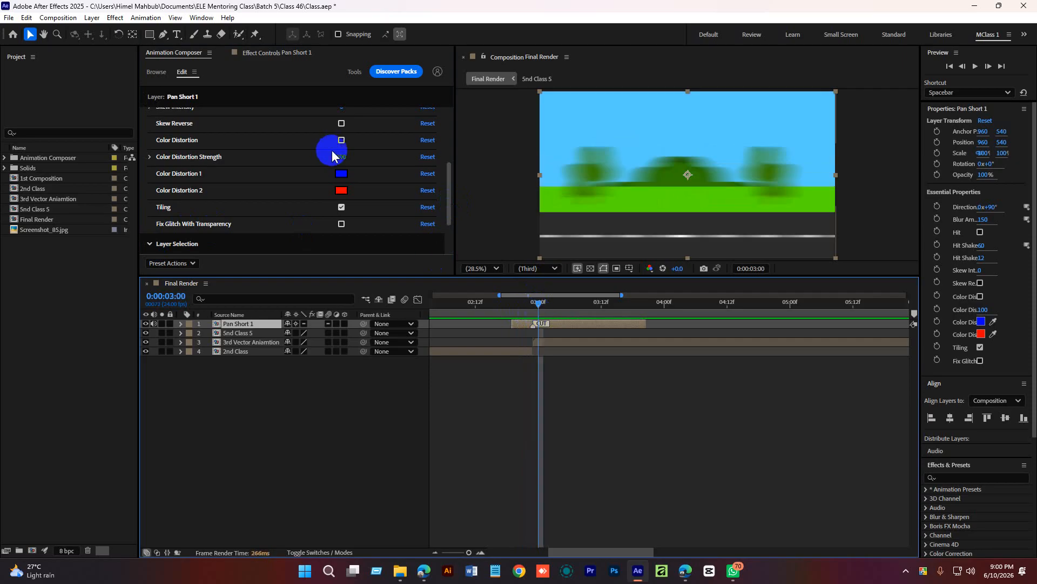
pyautogui.moveTo(452, 180)
pyautogui.mouseDown()
pyautogui.moveTo(452, 169)
pyautogui.moveTo(452, 231)
pyautogui.moveTo(449, 180)
pyautogui.mouseUp()
pyautogui.click(589, 310)
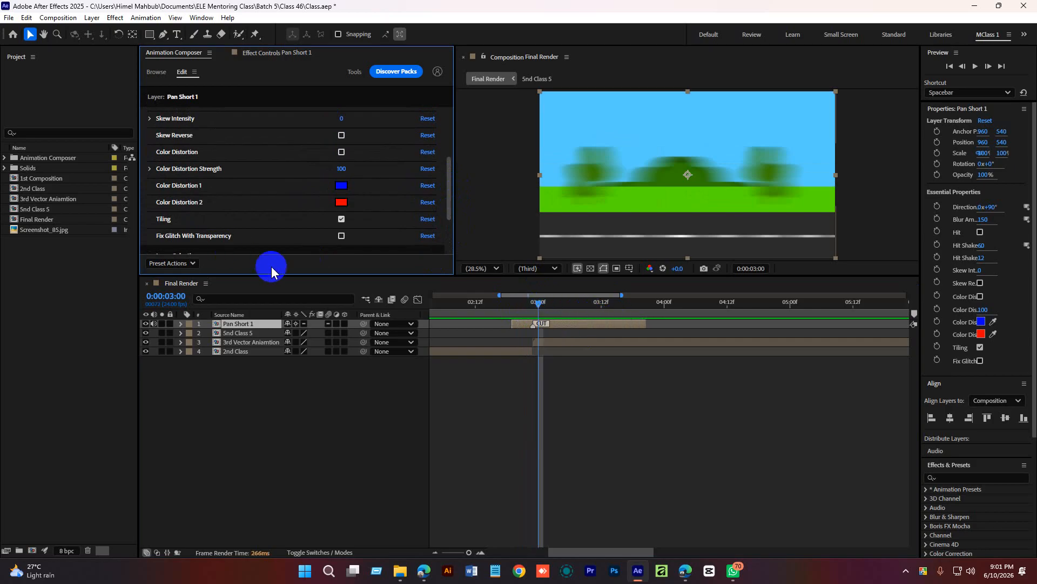
pyautogui.moveTo(452, 191)
pyautogui.mouseDown()
pyautogui.moveTo(452, 174)
pyautogui.moveTo(452, 190)
pyautogui.mouseUp()
# Step: Set Pan Short 1's Color Distortion 2 to green 00FF42 and check the frame at the 0:00:02:23 cut
pyautogui.moveTo(540, 308)
pyautogui.mouseDown()
pyautogui.moveTo(514, 307)
pyautogui.moveTo(555, 315)
pyautogui.mouseUp()
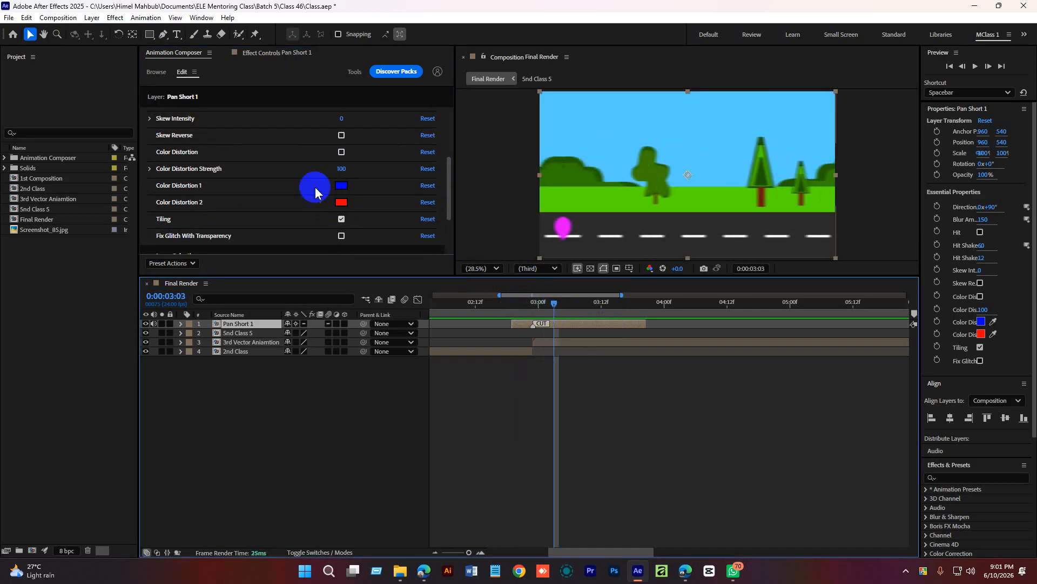
pyautogui.click(341, 202)
pyautogui.moveTo(635, 248); pyautogui.dragTo(671, 181)
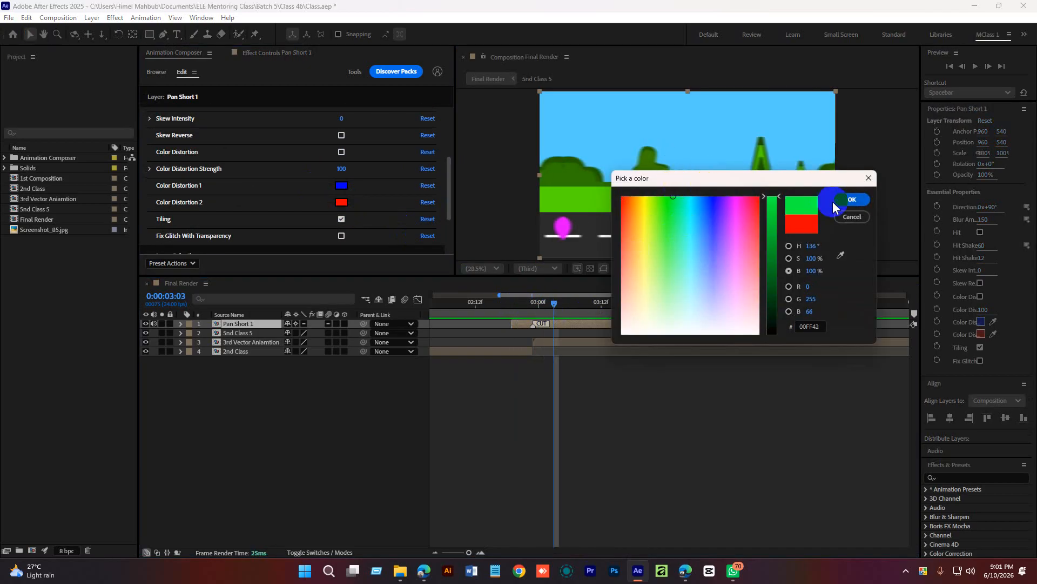
pyautogui.click(852, 200)
pyautogui.moveTo(555, 303); pyautogui.dragTo(534, 308)
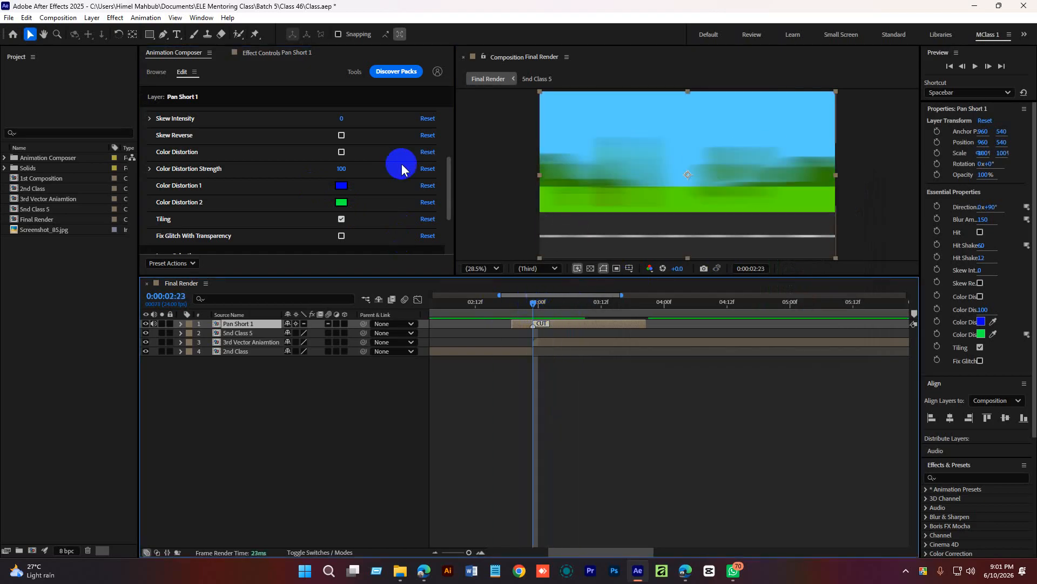
pyautogui.moveTo(449, 184); pyautogui.dragTo(464, 92)
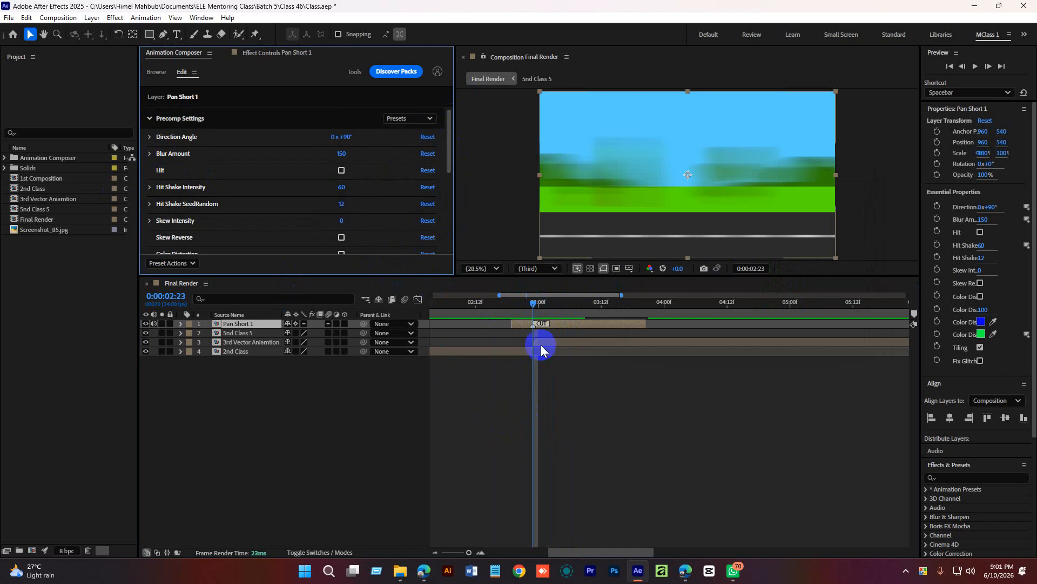
# Step: Try Pan Short 1's CUT marker a few frames past the clip cut, preview it, and restore the marker to the cut
pyautogui.moveTo(531, 302)
pyautogui.mouseDown()
pyautogui.moveTo(516, 302)
pyautogui.moveTo(533, 307)
pyautogui.mouseUp()
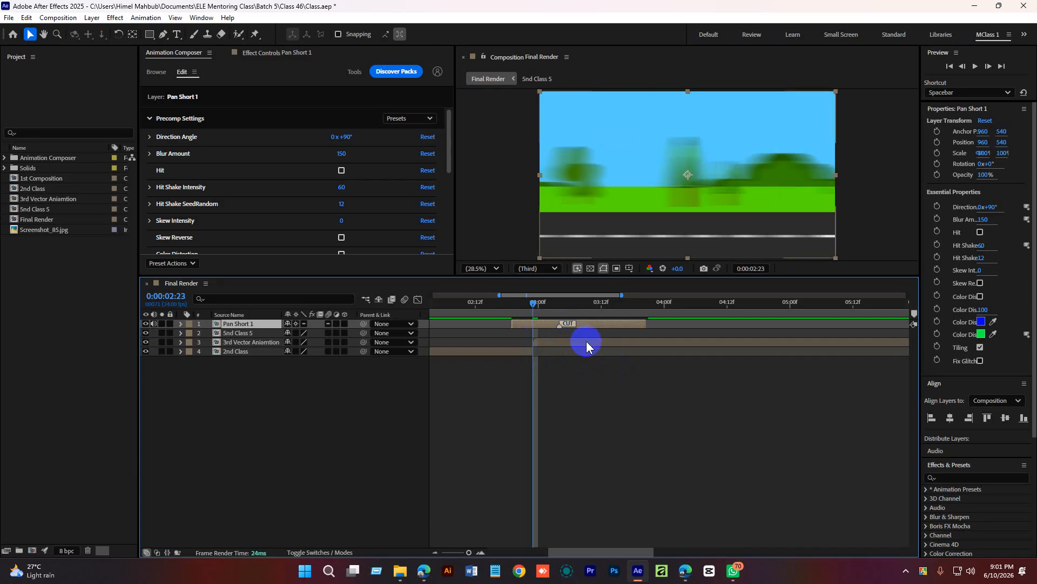
pyautogui.moveTo(537, 310); pyautogui.dragTo(511, 313)
pyautogui.click(556, 413)
pyautogui.press('space')
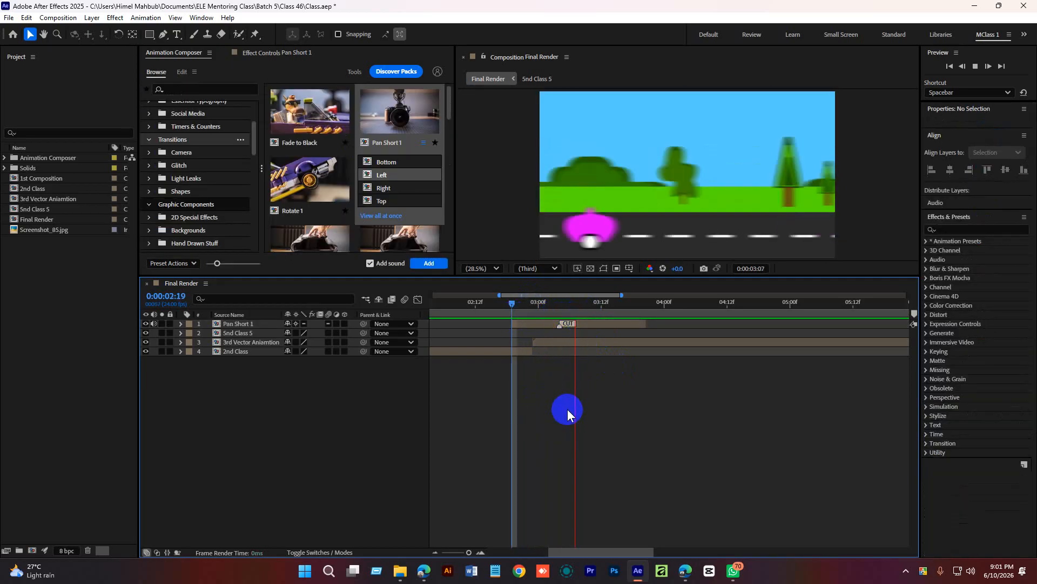
pyautogui.moveTo(563, 305); pyautogui.dragTo(497, 312)
pyautogui.press('space')
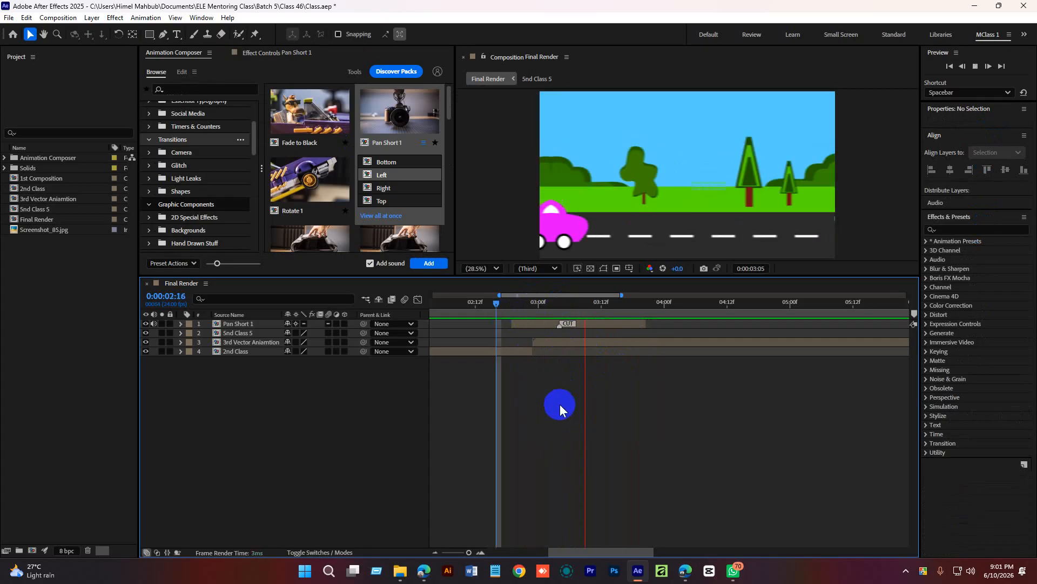
pyautogui.click(508, 308)
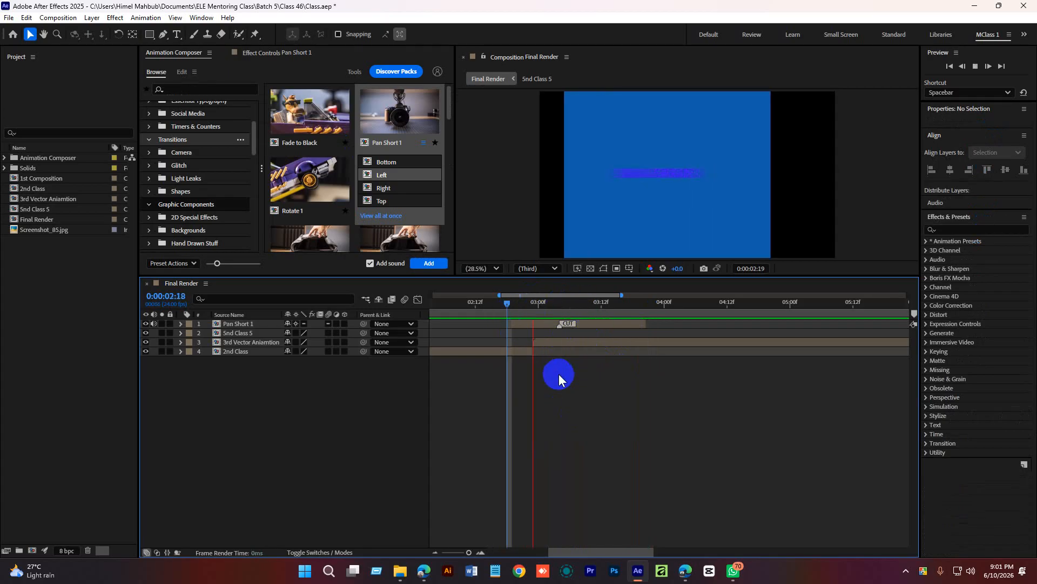
pyautogui.click(533, 306)
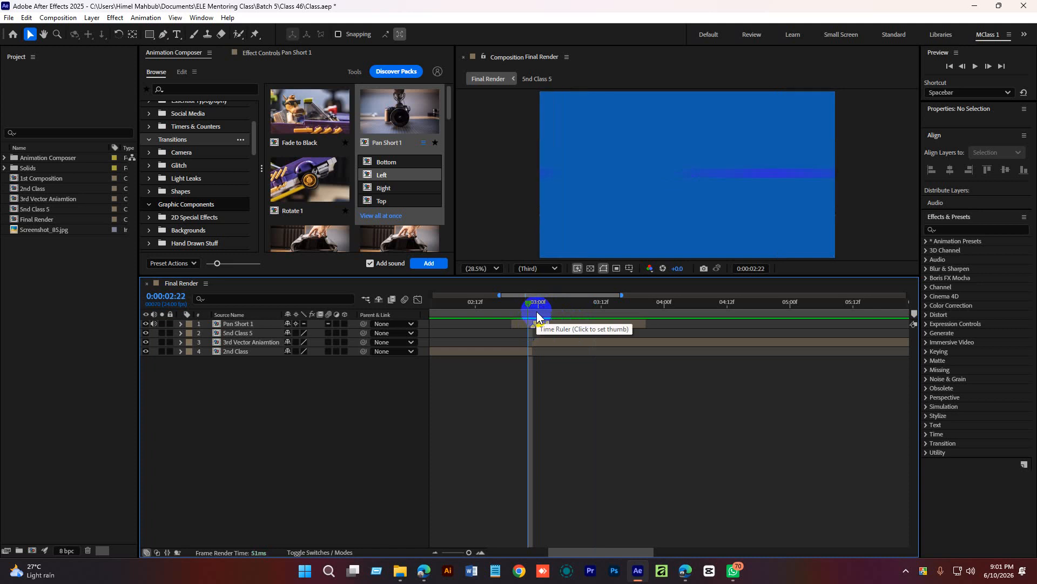
# Step: Play the Pan Short 1 transition from 0:00:02:16 and check the frame at 0:00:02:12
pyautogui.click(497, 306)
pyautogui.press('space')
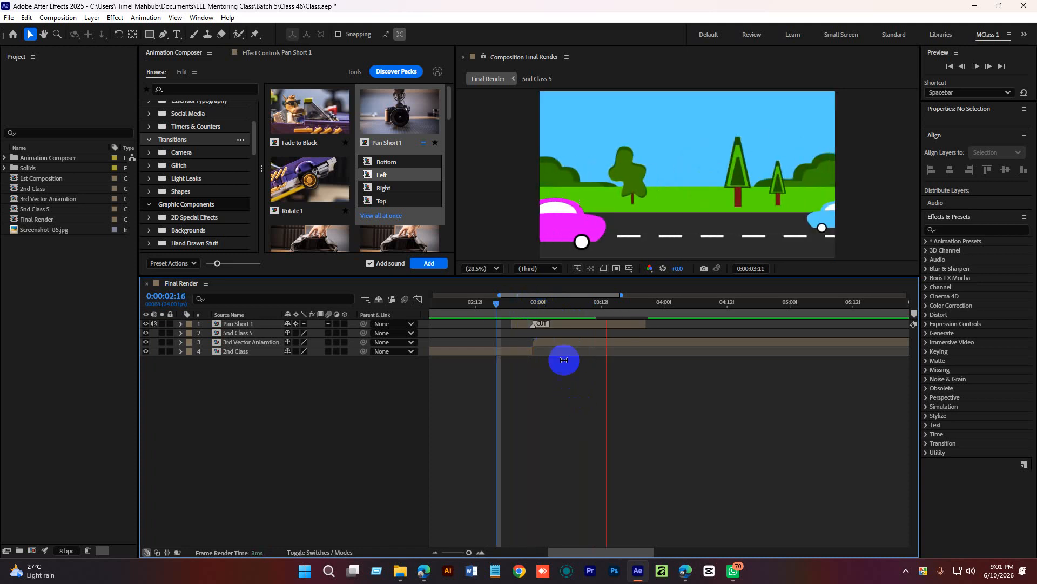
pyautogui.press('space')
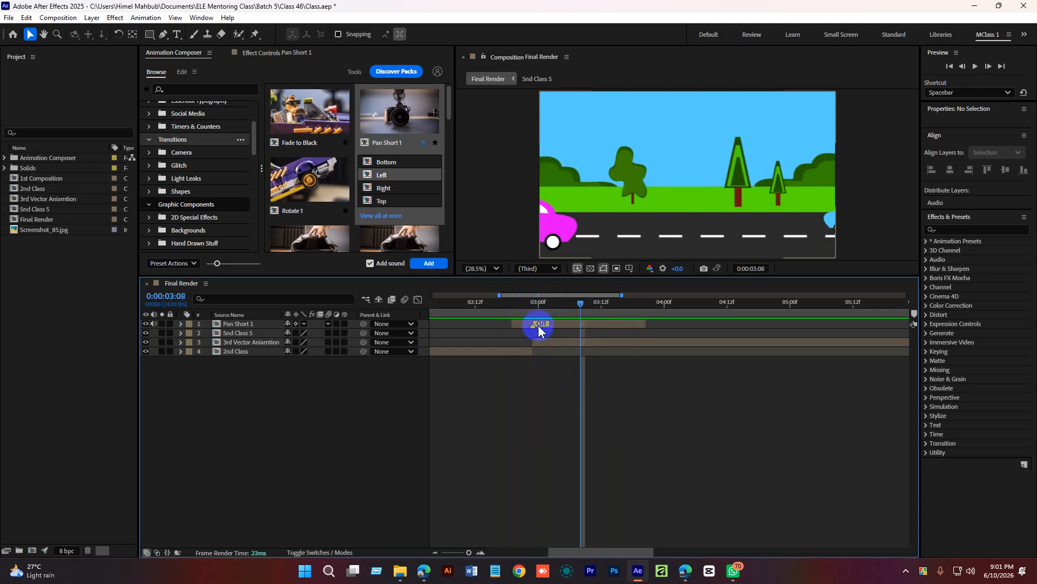
pyautogui.click(473, 313)
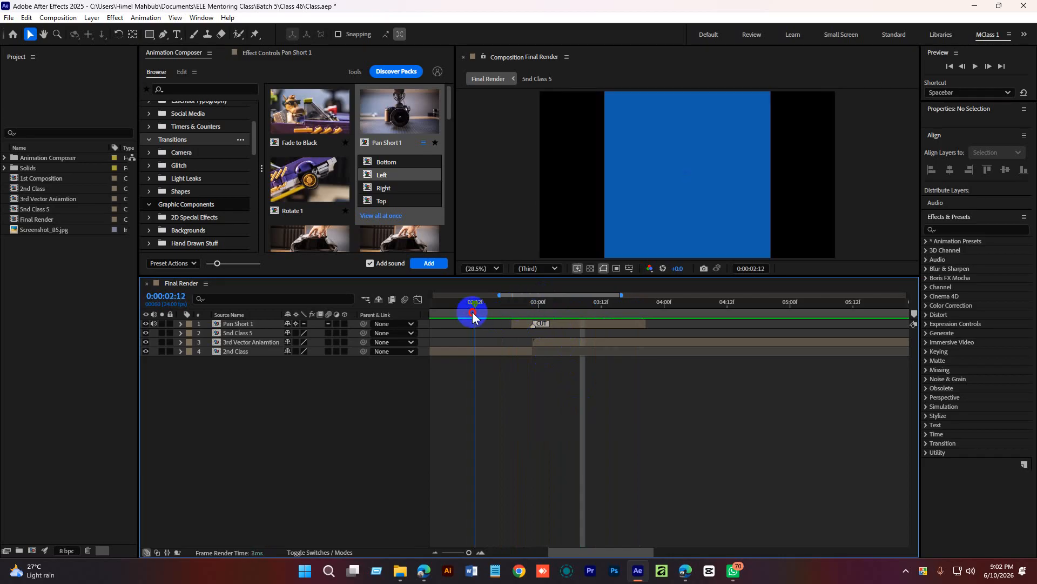
# Step: Shift Pan Short 1's CUT marker later within the layer, slide the layer earlier to realign the marker with the 0:00:02:23 cut, and preview it
pyautogui.click(533, 324)
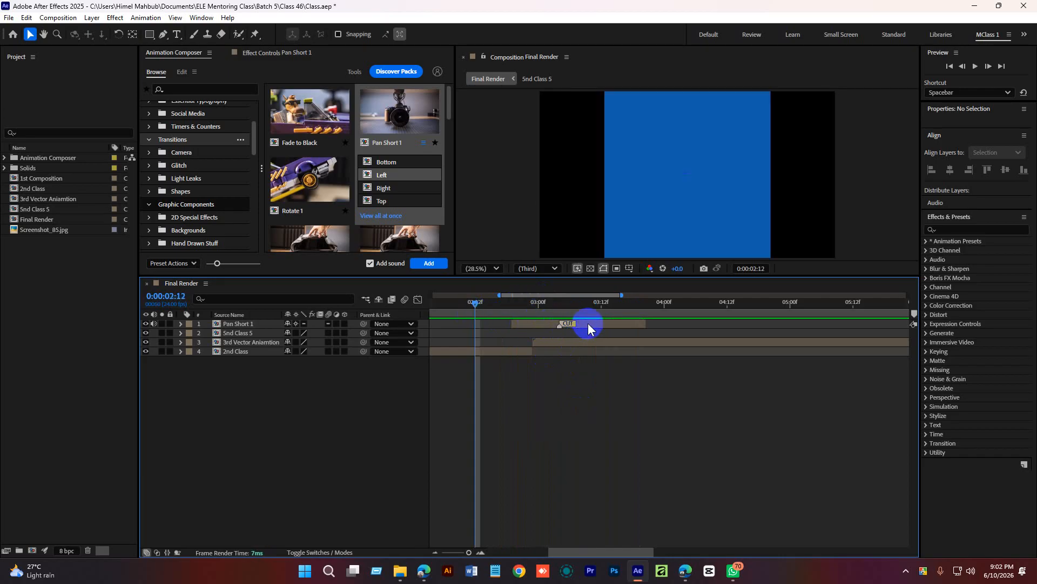
pyautogui.moveTo(588, 323); pyautogui.dragTo(462, 322)
pyautogui.click(537, 304)
pyautogui.press('space')
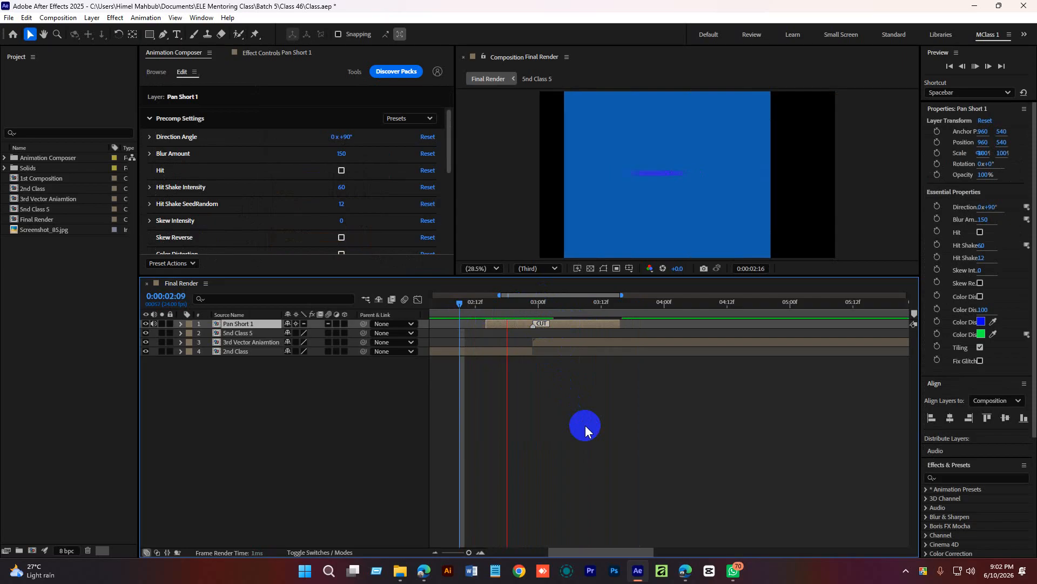
pyautogui.press('space')
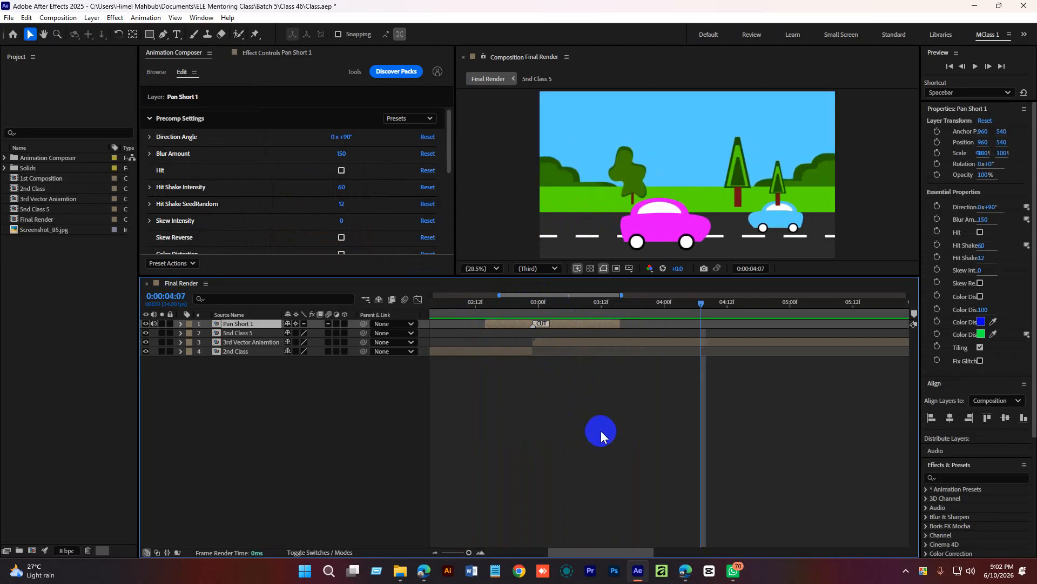
pyautogui.moveTo(539, 306); pyautogui.dragTo(488, 312)
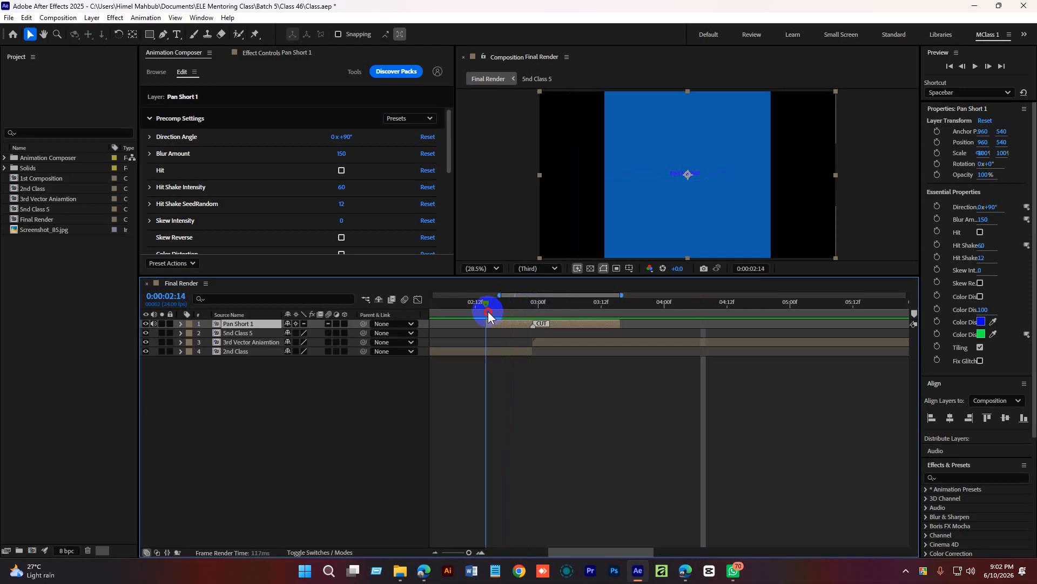
pyautogui.press('space')
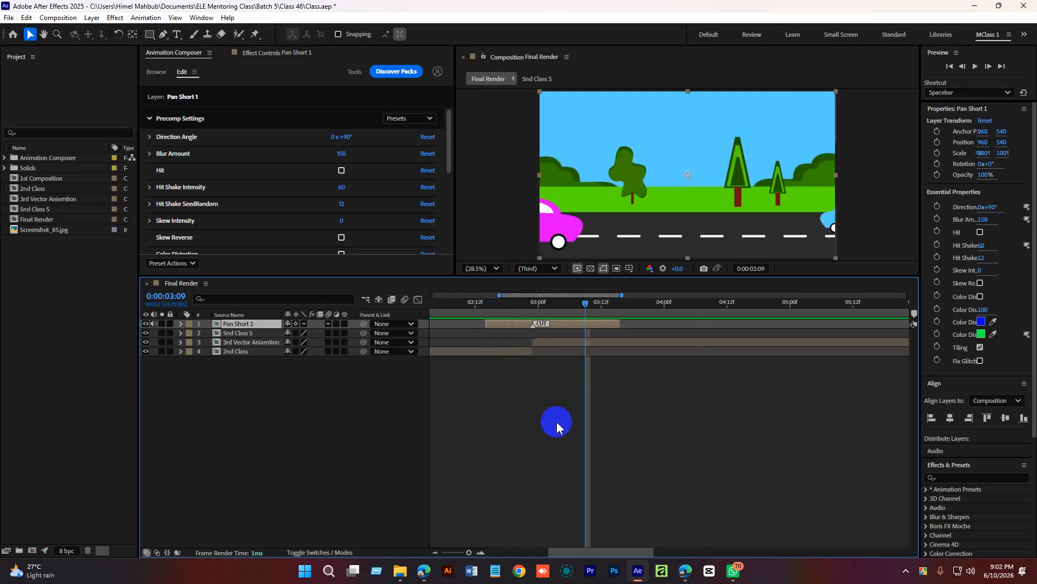
# Step: Show the whole Final Render timeline, return to browsing transition presets, and play the composition from 0:00:02:14
pyautogui.moveTo(468, 552); pyautogui.dragTo(446, 551)
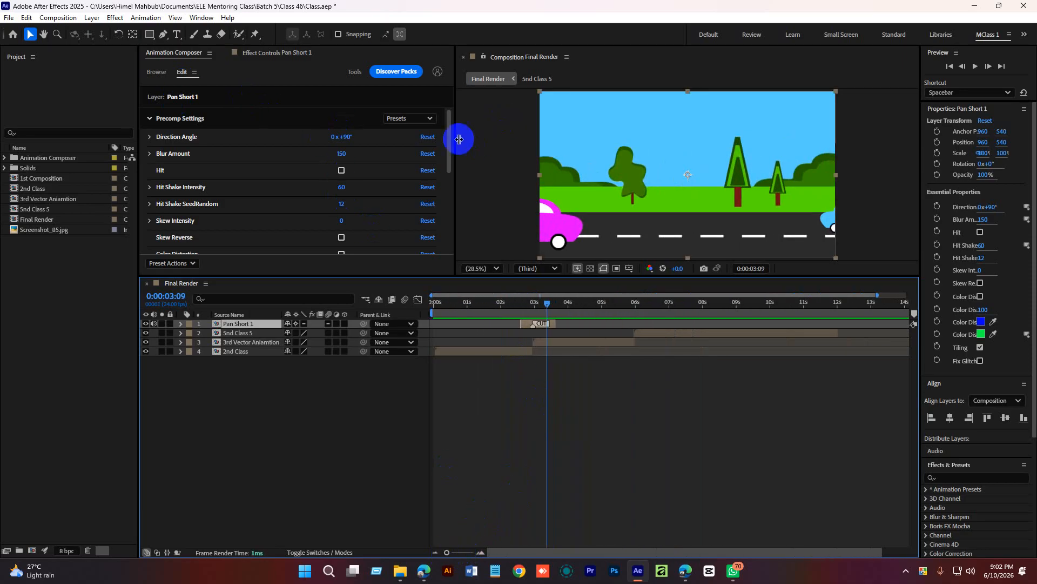
pyautogui.click(442, 136)
pyautogui.click(156, 72)
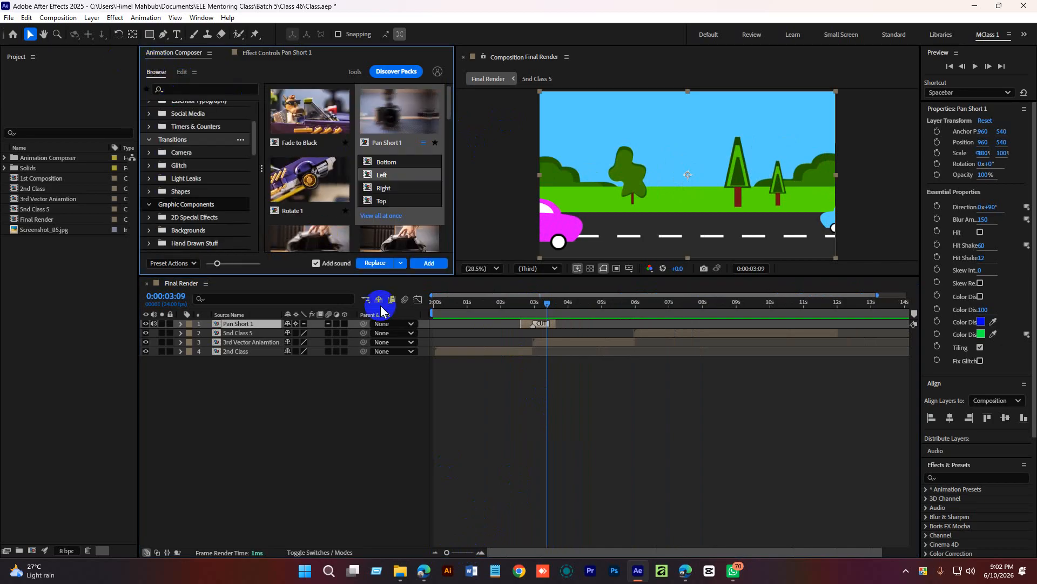
pyautogui.click(549, 417)
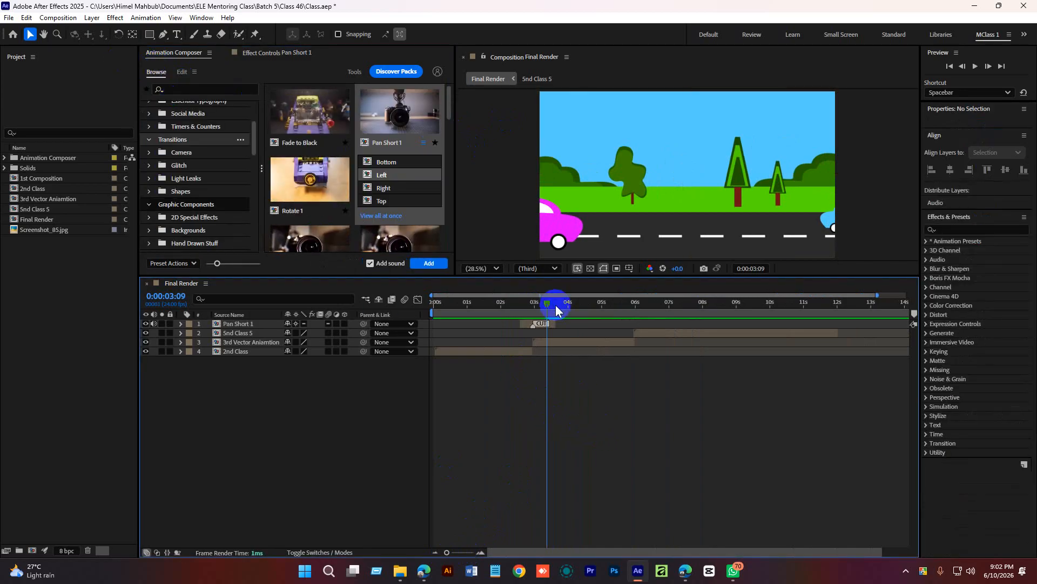
pyautogui.moveTo(555, 304); pyautogui.dragTo(530, 301)
pyautogui.press('space')
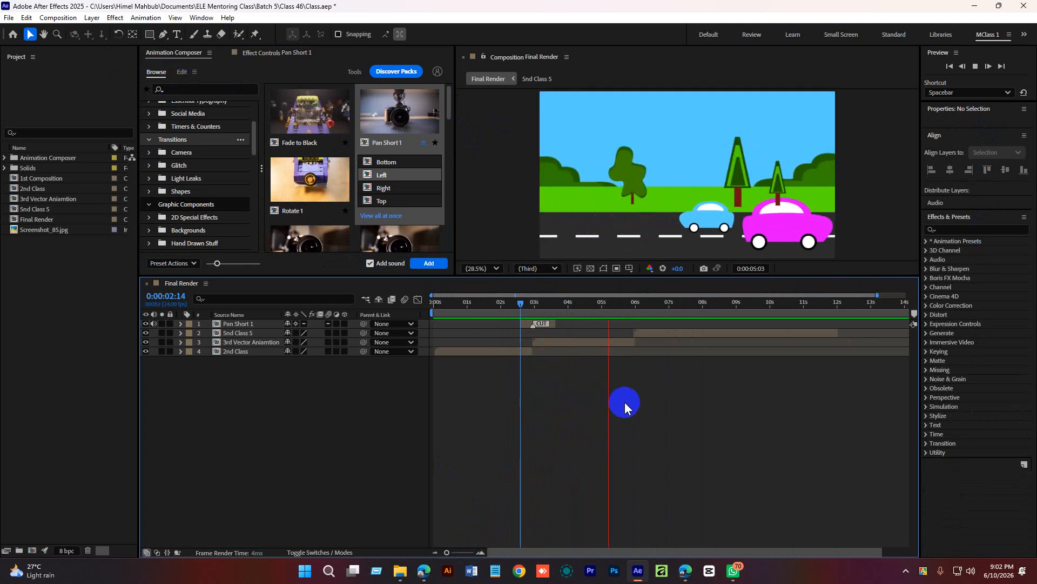
# Step: Add the Simple Zoom Out transition with sound at 0:00:05:23, between 3rd Vector Aniamtion and Snd Class 5
pyautogui.moveTo(654, 306); pyautogui.dragTo(634, 312)
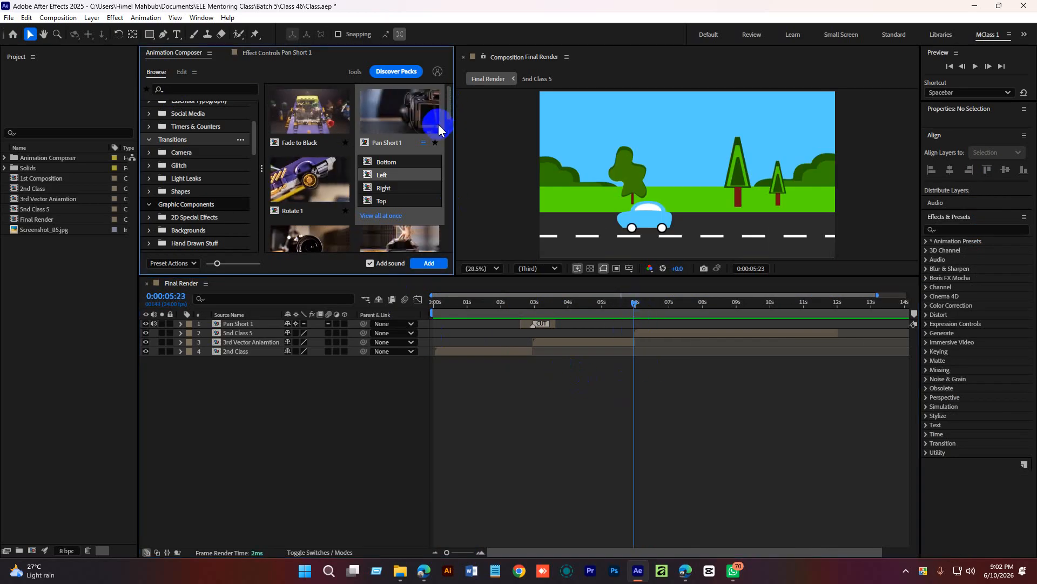
pyautogui.click(407, 110)
pyautogui.moveTo(450, 99); pyautogui.dragTo(449, 122)
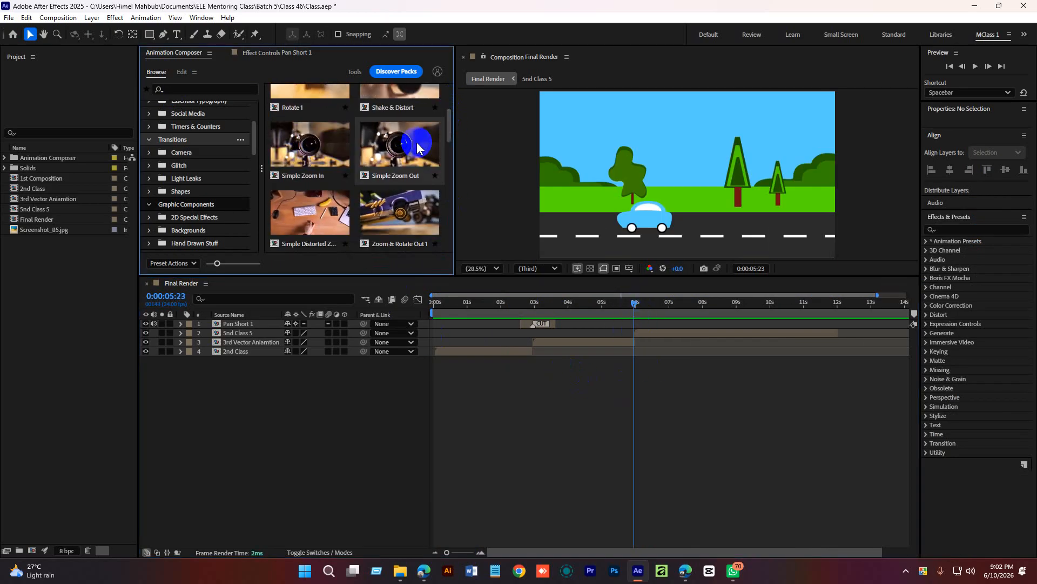
pyautogui.click(418, 147)
pyautogui.click(424, 263)
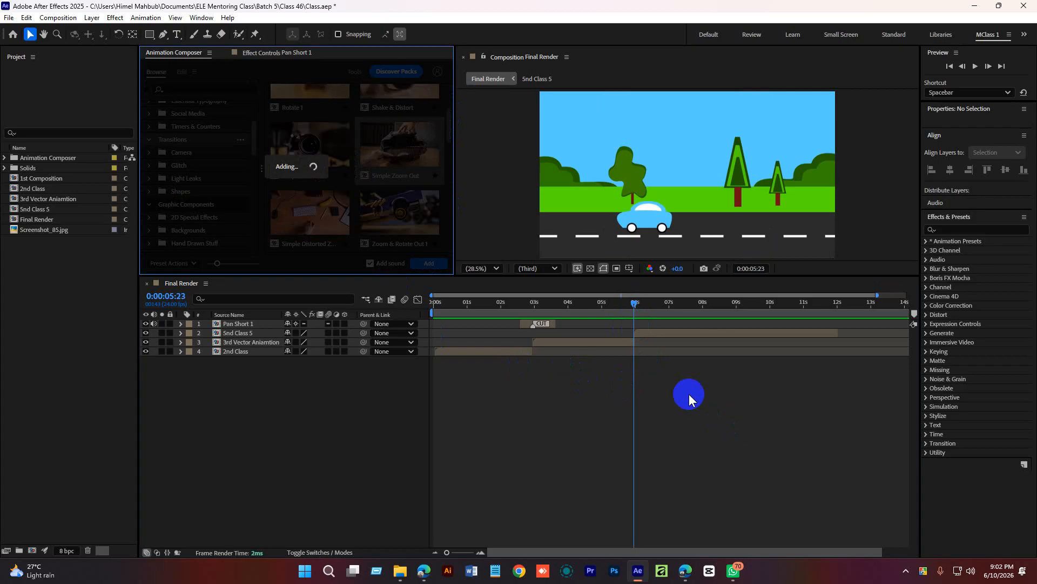
# Step: Play Final Render from 0:00:05:03 and from the start to review both transitions, and check the frame at 0:00:05:23
pyautogui.moveTo(634, 306); pyautogui.dragTo(605, 306)
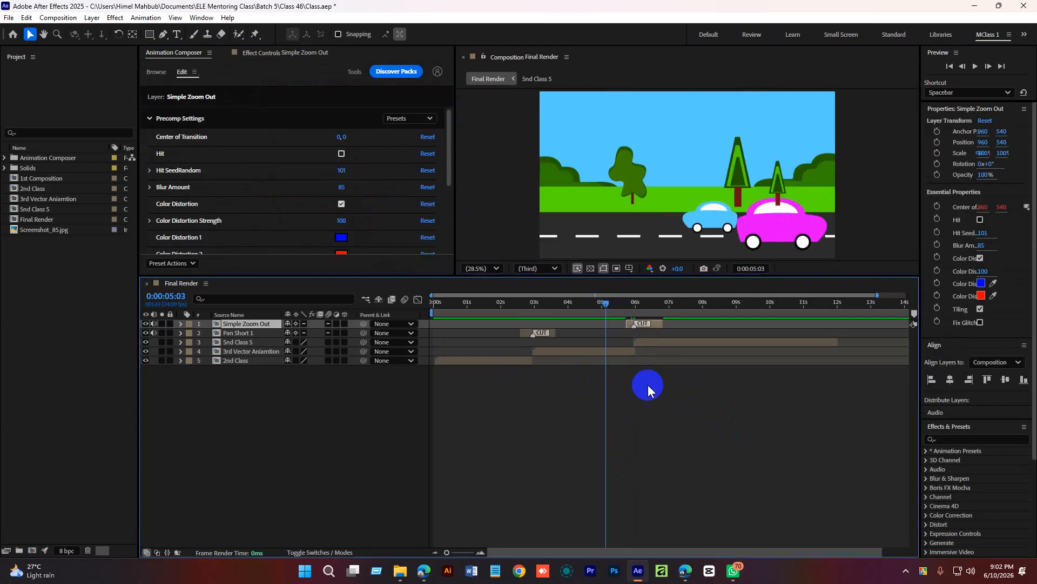
pyautogui.press('space')
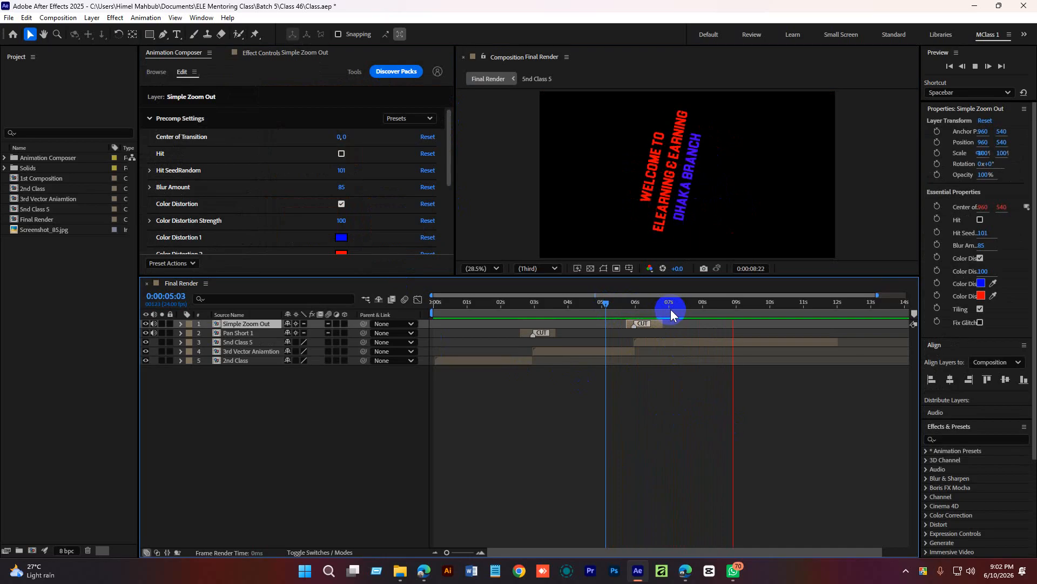
pyautogui.click(589, 306)
pyautogui.press('Home')
pyautogui.press('space')
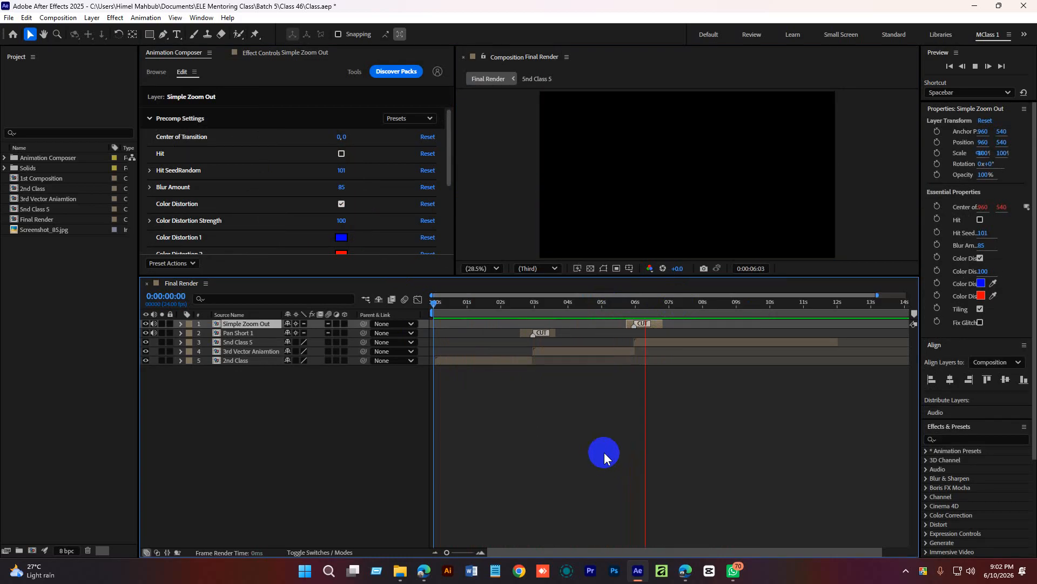
pyautogui.press('space')
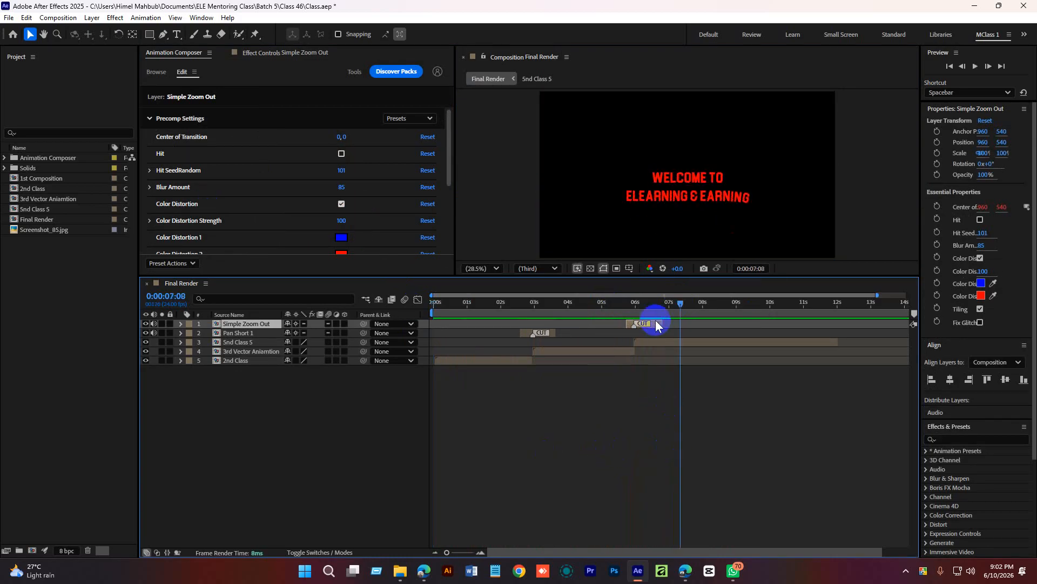
pyautogui.moveTo(651, 304); pyautogui.dragTo(634, 303)
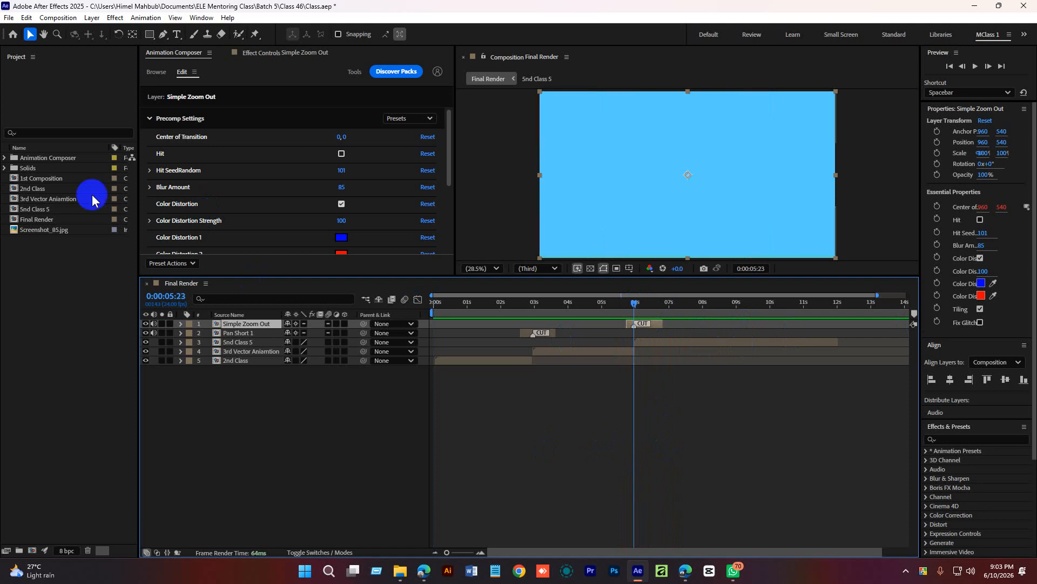
# Step: Look through more transition presets in the library and check the Final Render frames at 0:00:02:20 and 0:00:05:15
pyautogui.click(152, 118)
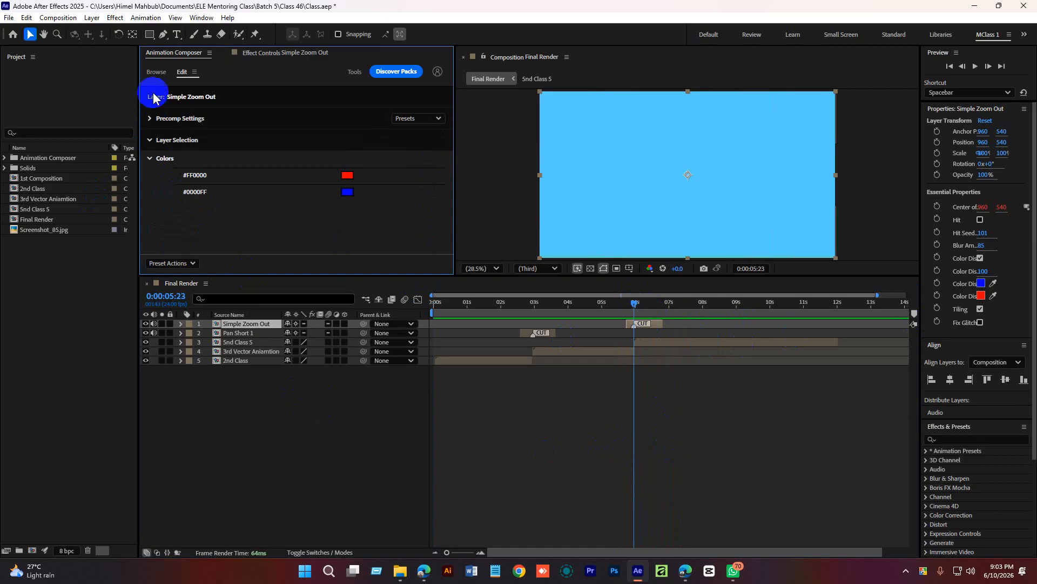
pyautogui.click(156, 71)
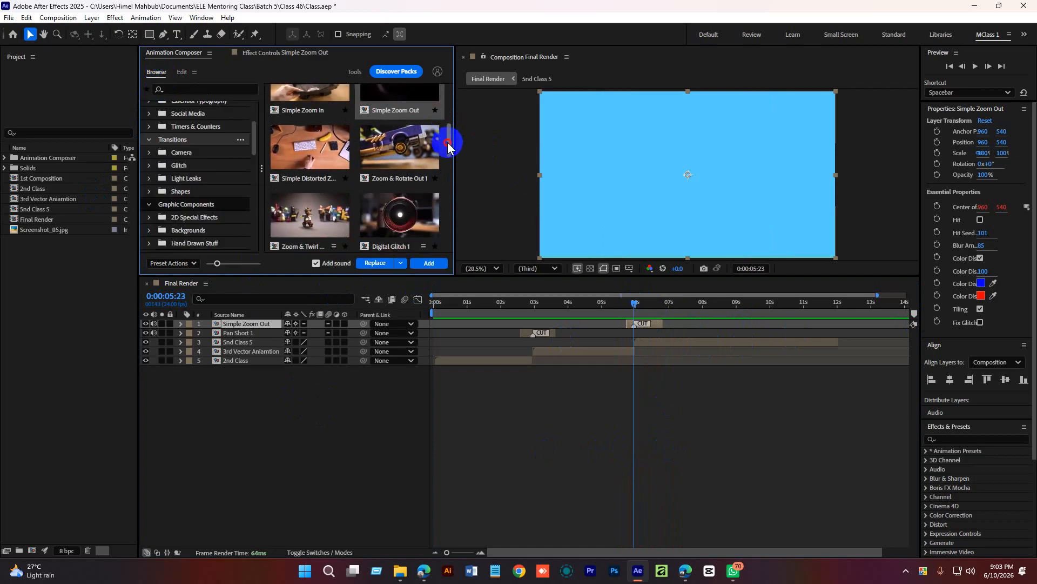
pyautogui.moveTo(448, 144); pyautogui.dragTo(448, 158)
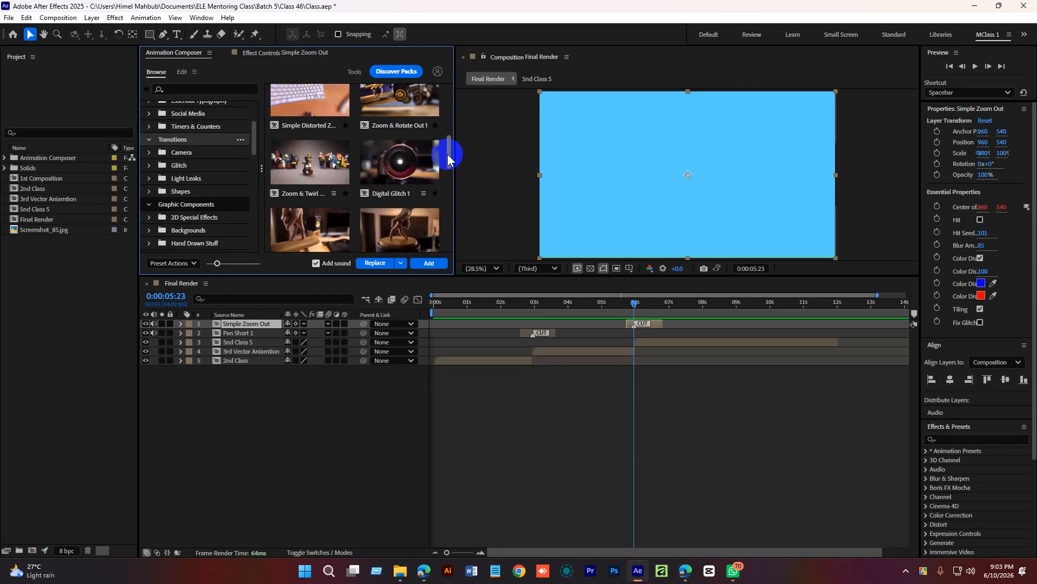
pyautogui.click(601, 498)
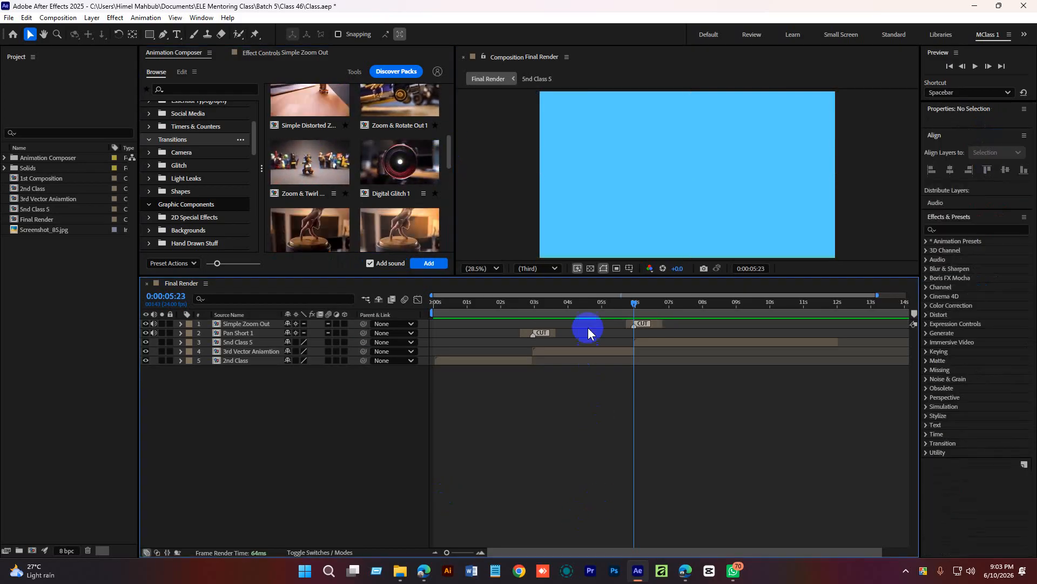
pyautogui.click(531, 306)
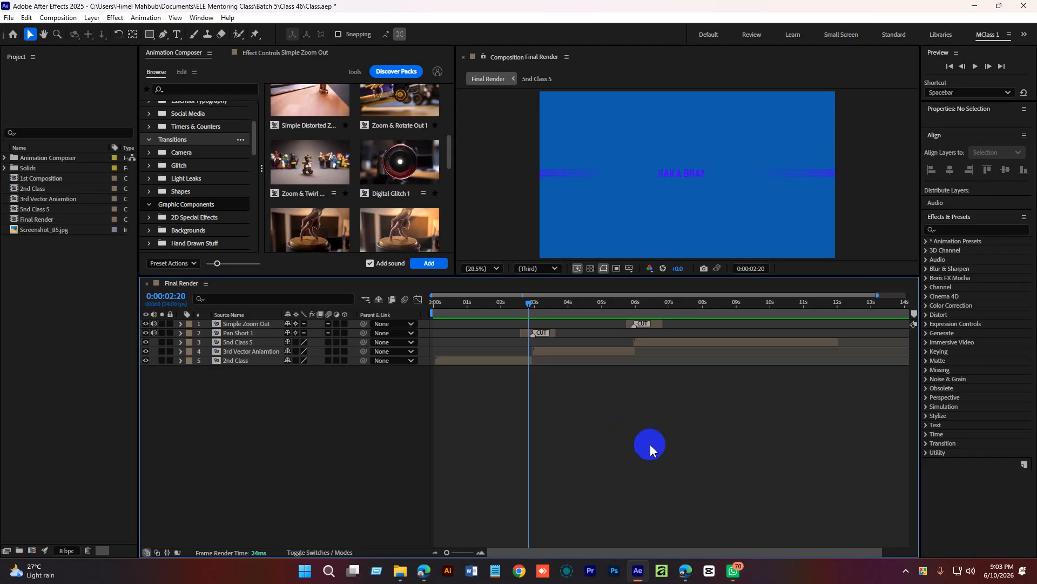
pyautogui.moveTo(605, 313)
pyautogui.mouseDown()
pyautogui.moveTo(521, 310)
pyautogui.moveTo(634, 318)
pyautogui.moveTo(622, 319)
pyautogui.mouseUp()
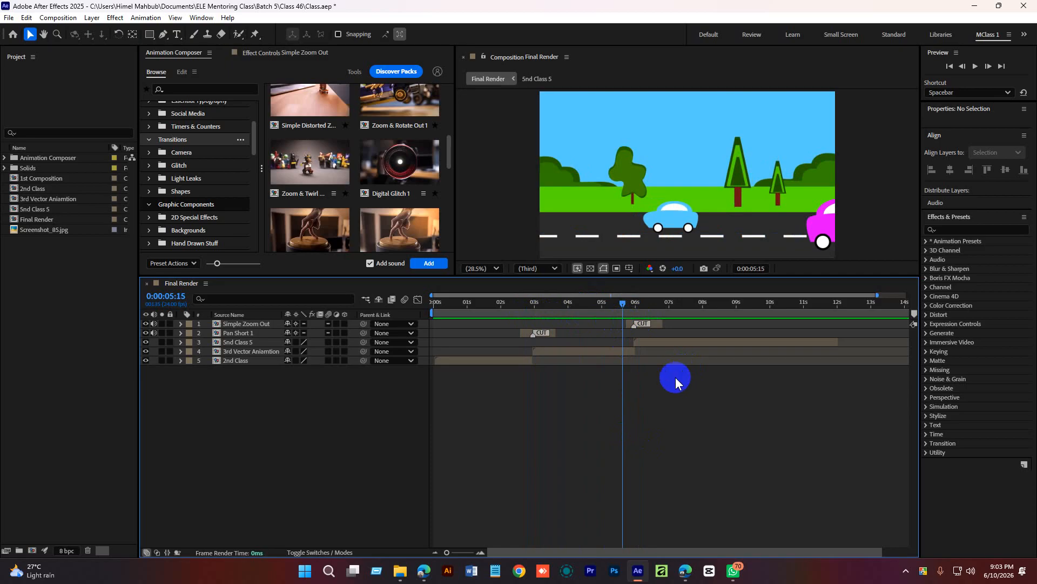
# Step: Play Final Render from 0:00:05:17 to review the Simple Zoom Out transition
pyautogui.click(627, 307)
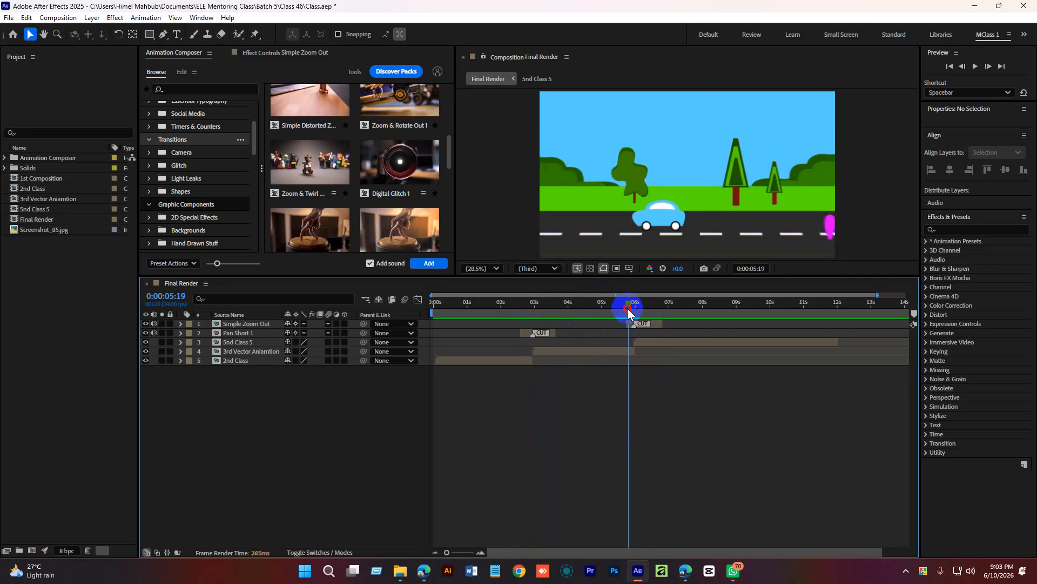
pyautogui.moveTo(627, 307); pyautogui.dragTo(624, 307)
pyautogui.press('space')
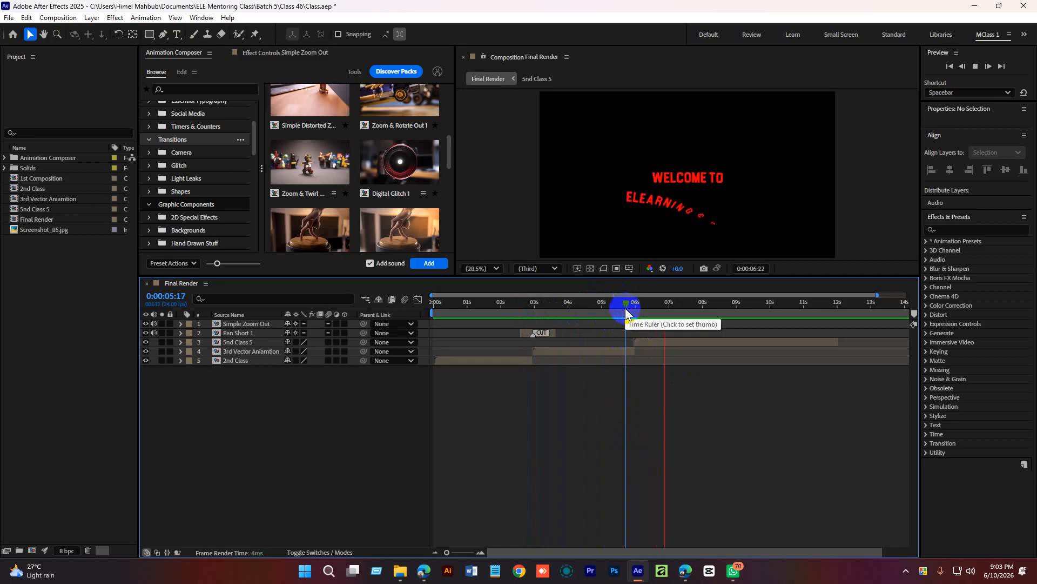
pyautogui.press('space')
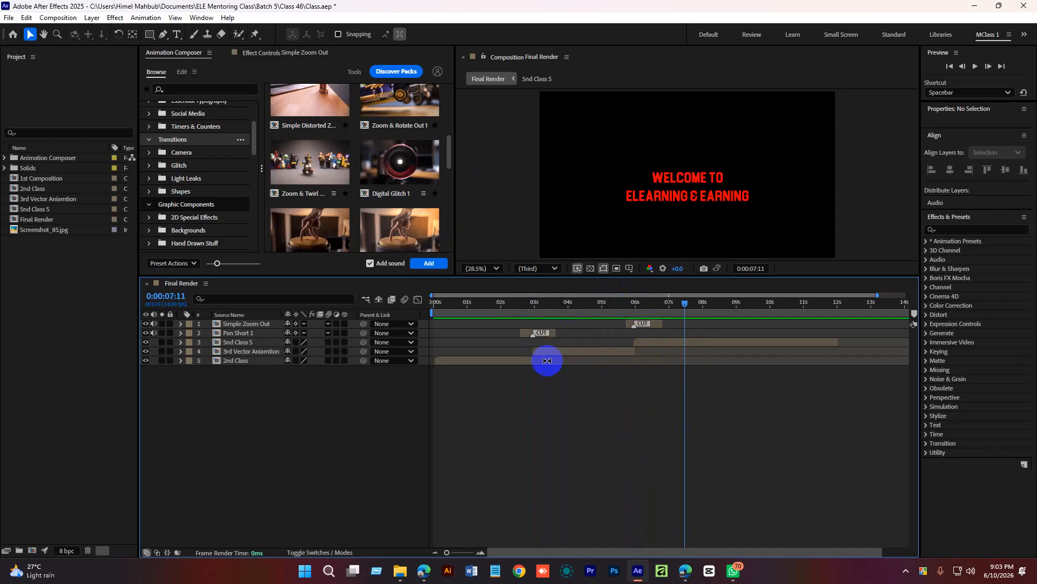
# Step: Delete the Pan Short 1 transition and add Rectangles 2-Color with sound at 0:00:03:04 in its place
pyautogui.moveTo(524, 301)
pyautogui.mouseDown()
pyautogui.moveTo(473, 309)
pyautogui.moveTo(525, 311)
pyautogui.moveTo(508, 303)
pyautogui.mouseUp()
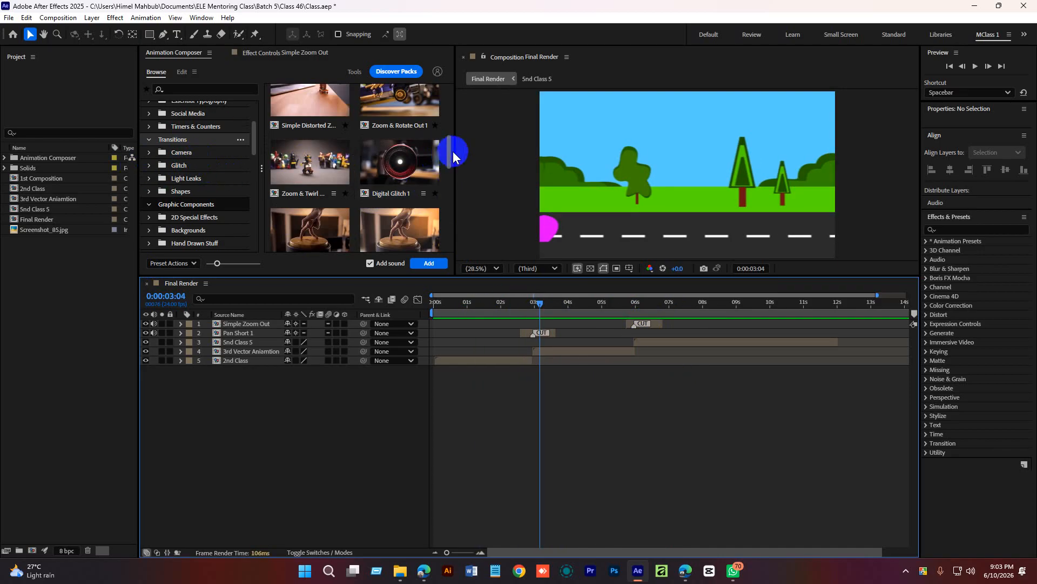
pyautogui.moveTo(451, 153); pyautogui.dragTo(451, 186)
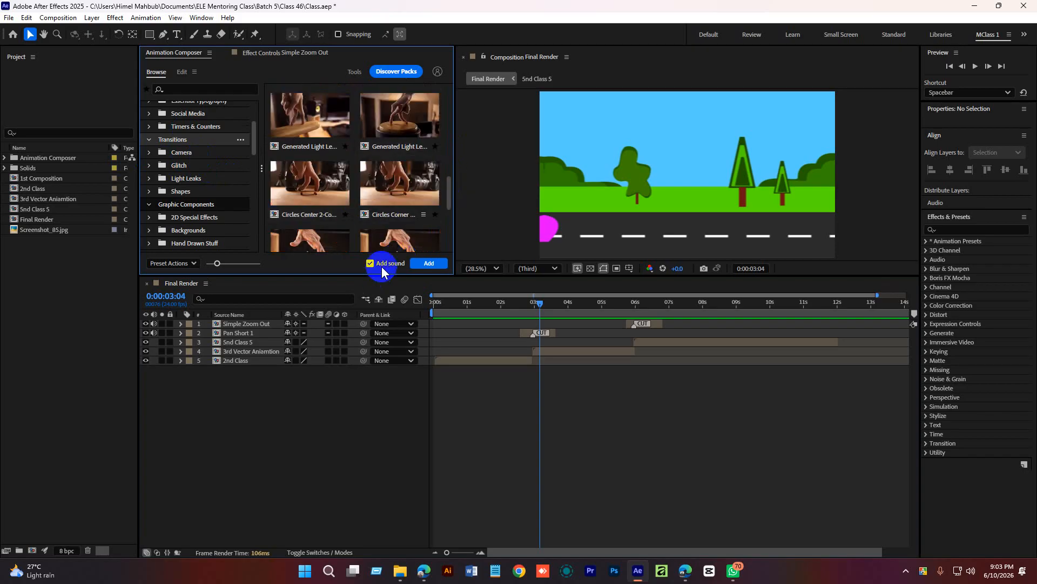
pyautogui.click(549, 334)
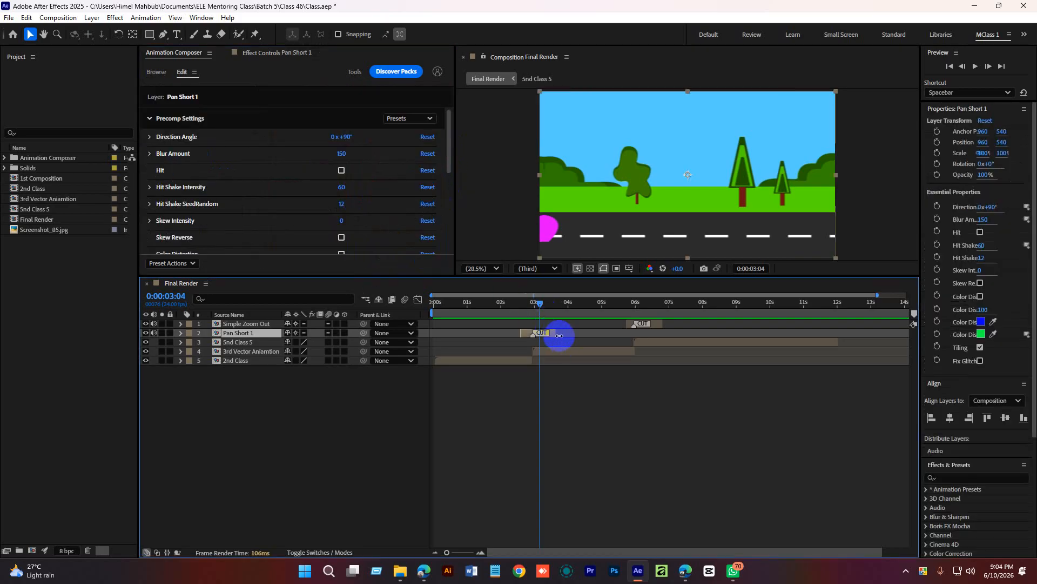
pyautogui.press('Delete')
pyautogui.moveTo(453, 199)
pyautogui.mouseDown()
pyautogui.moveTo(450, 217)
pyautogui.moveTo(447, 208)
pyautogui.mouseUp()
pyautogui.click(429, 264)
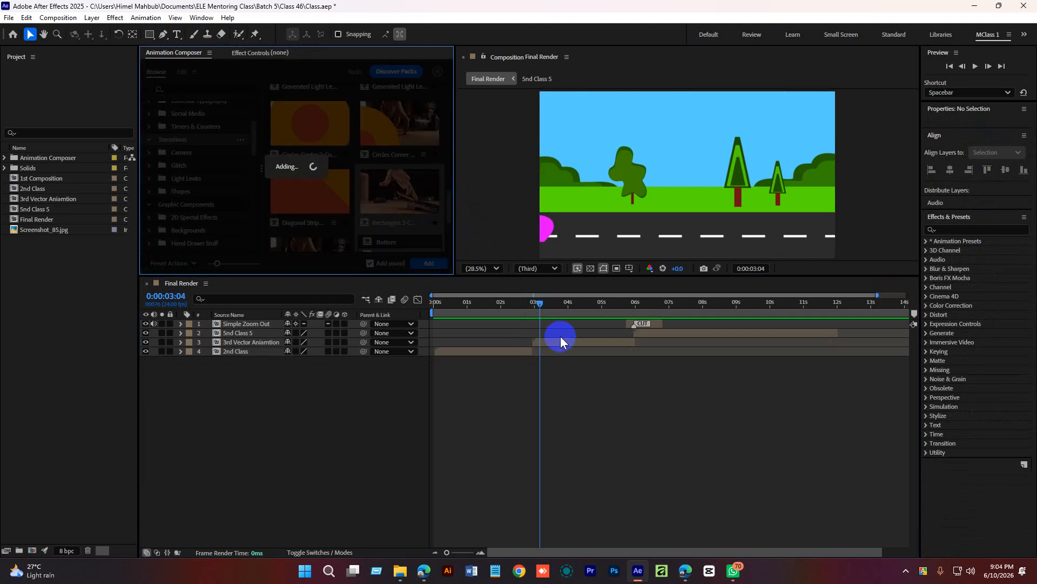
# Step: Shift the Rectangles 2-Color layer slightly earlier so its cut marker meets the cut between 2nd Class and 3rd Vector Aniamtion
pyautogui.click(527, 304)
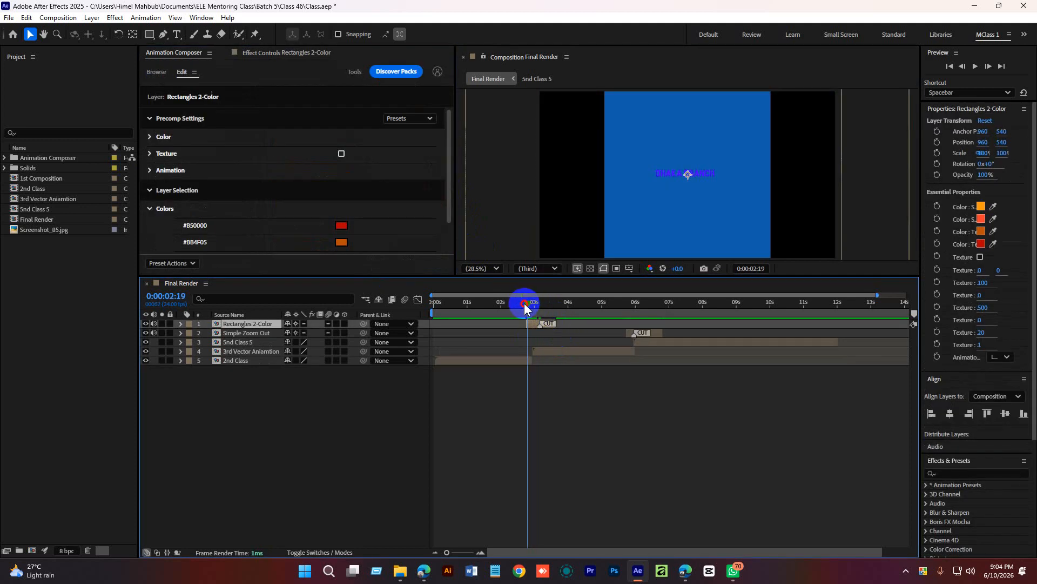
pyautogui.click(533, 324)
pyautogui.moveTo(532, 326); pyautogui.dragTo(530, 326)
# Step: Play Final Render from 0:00:02:10 and 0:00:02:08 and check the frame at 0:00:02:19 to review the Rectangles 2-Color transition
pyautogui.click(515, 305)
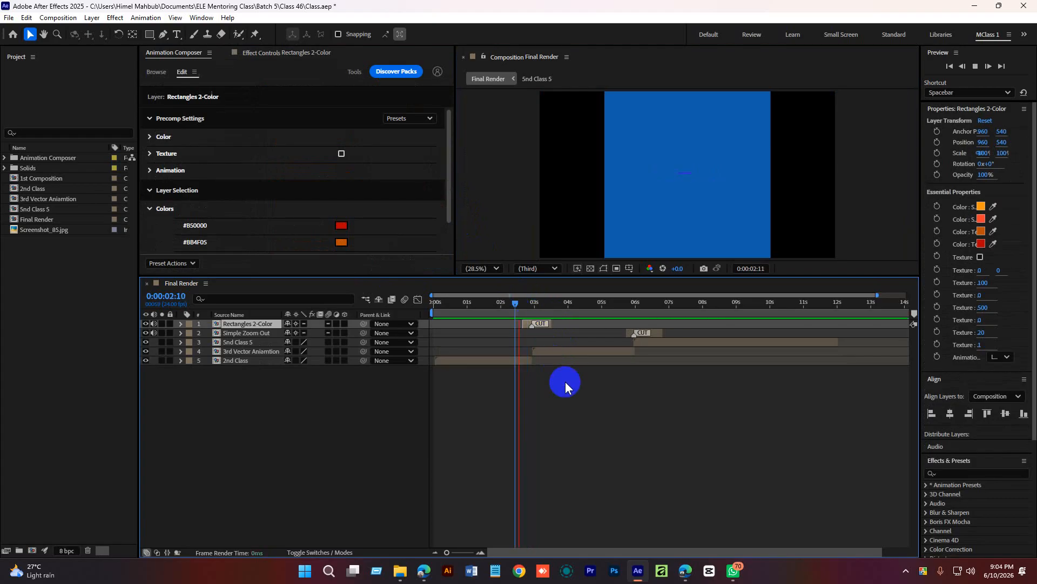
pyautogui.click(527, 307)
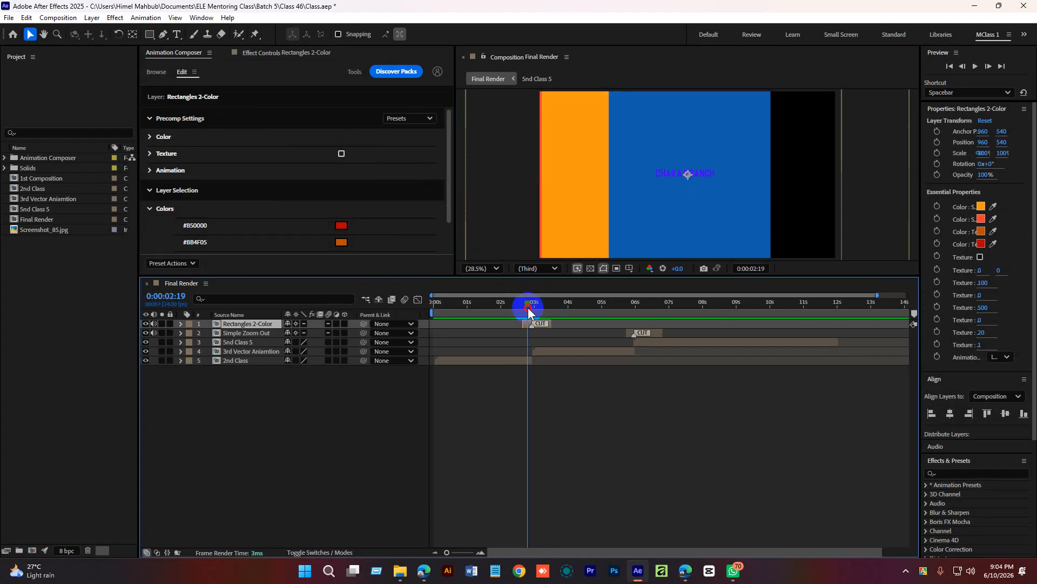
pyautogui.scroll(-1, 357, 208)
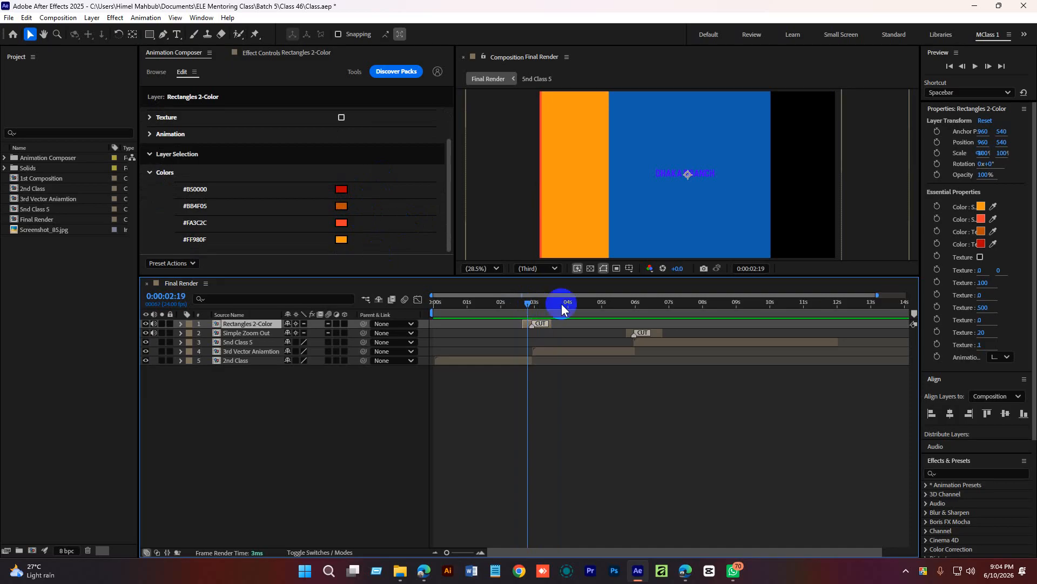
pyautogui.press('space')
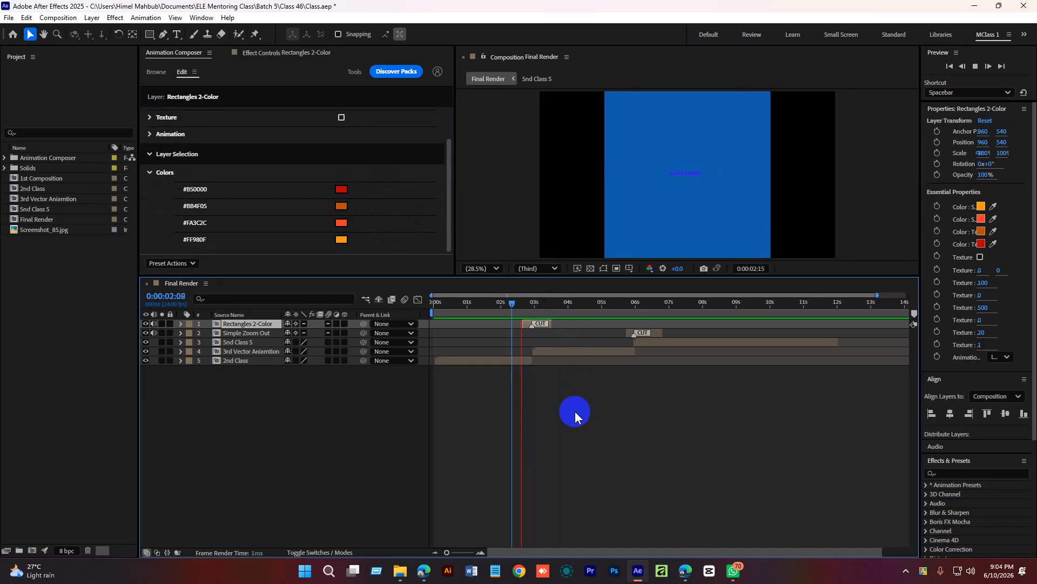
pyautogui.press('space')
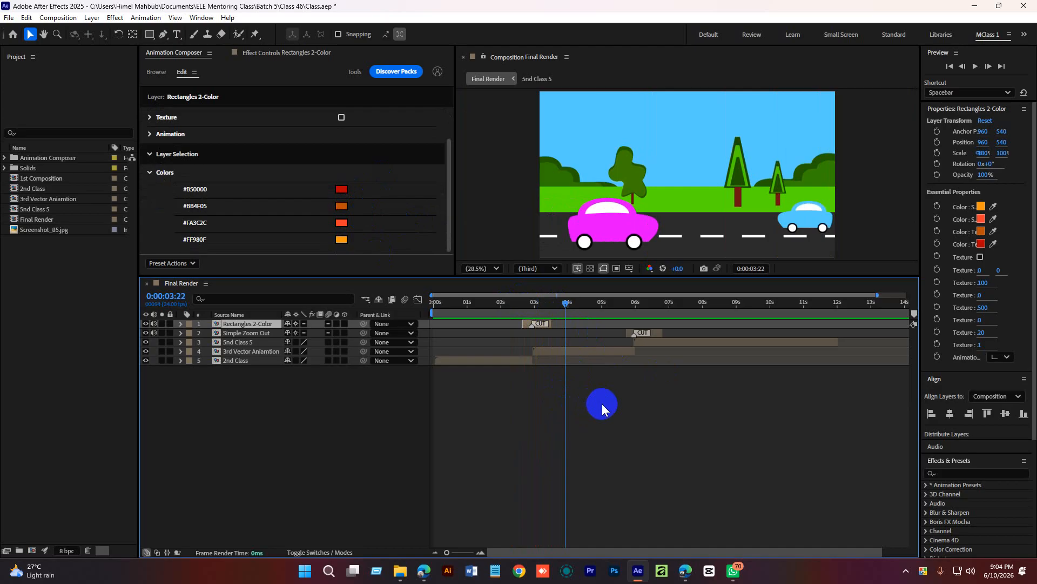
# Step: Deselect the transition layer and open the 2D Special Effects presets in the Graphic Components library
pyautogui.click(602, 404)
pyautogui.click(517, 303)
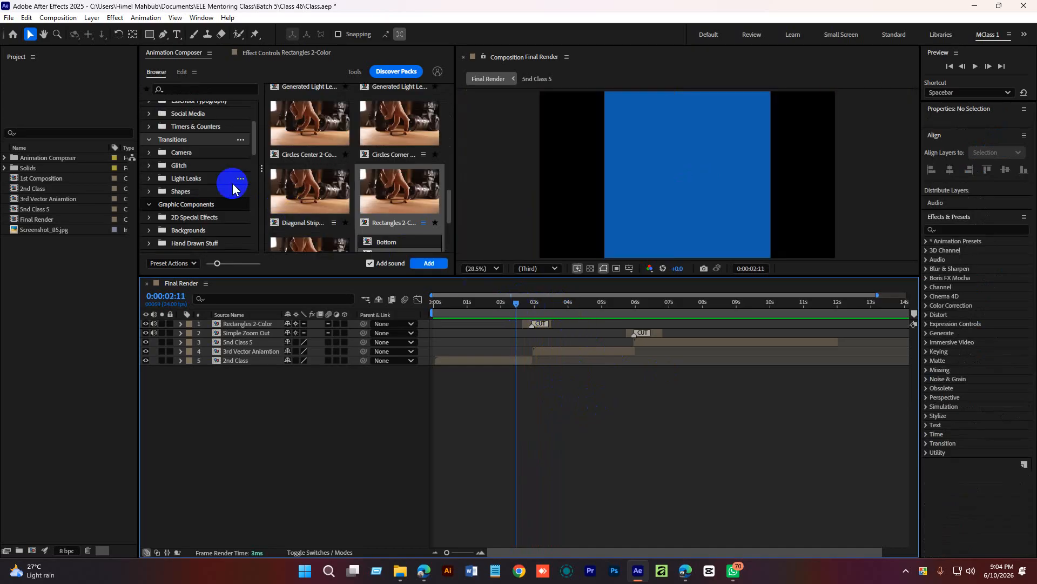
pyautogui.scroll(-4, 238, 181)
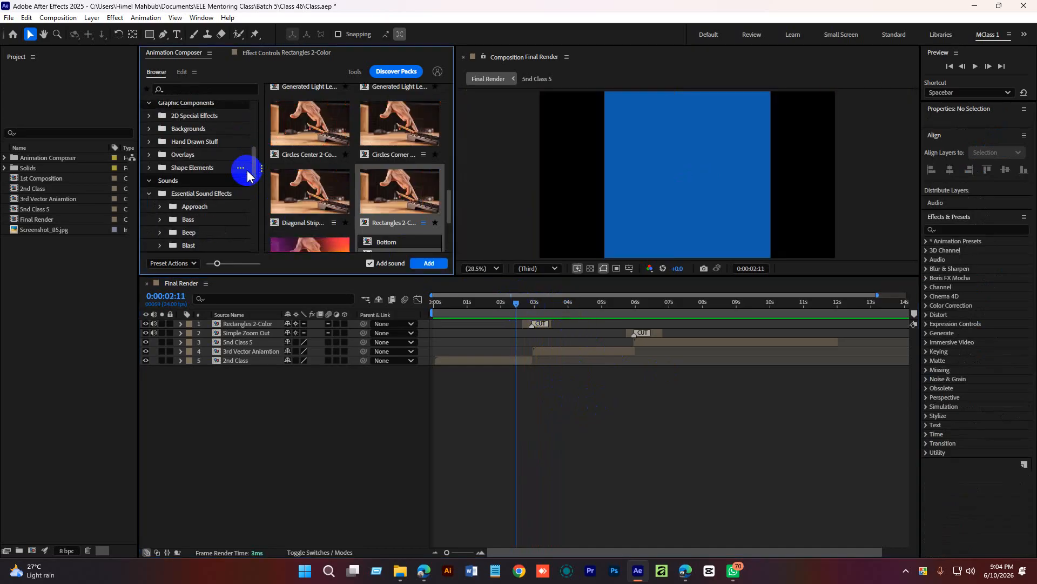
pyautogui.scroll(4, 211, 201)
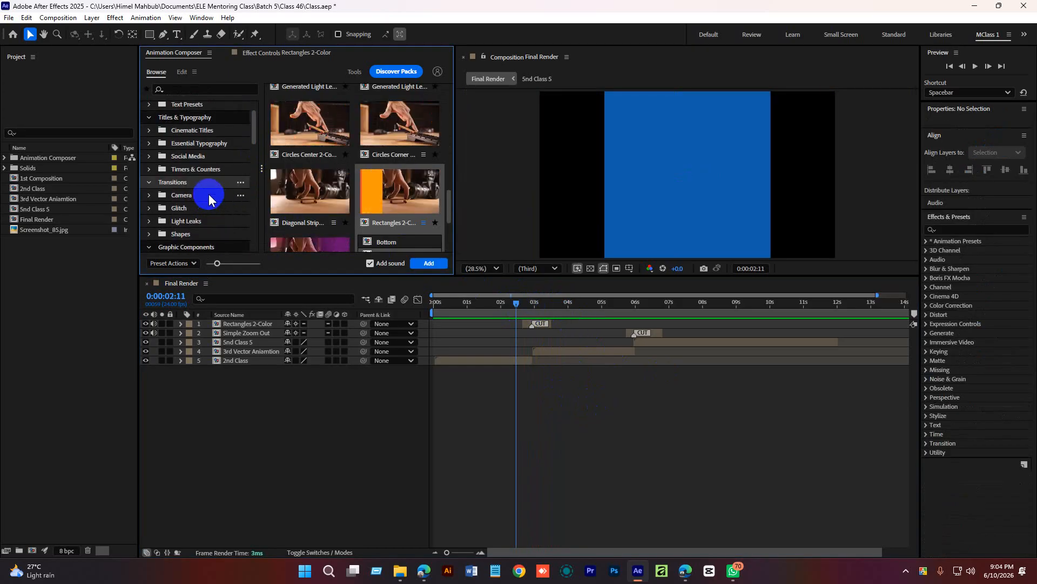
pyautogui.scroll(-3, 208, 198)
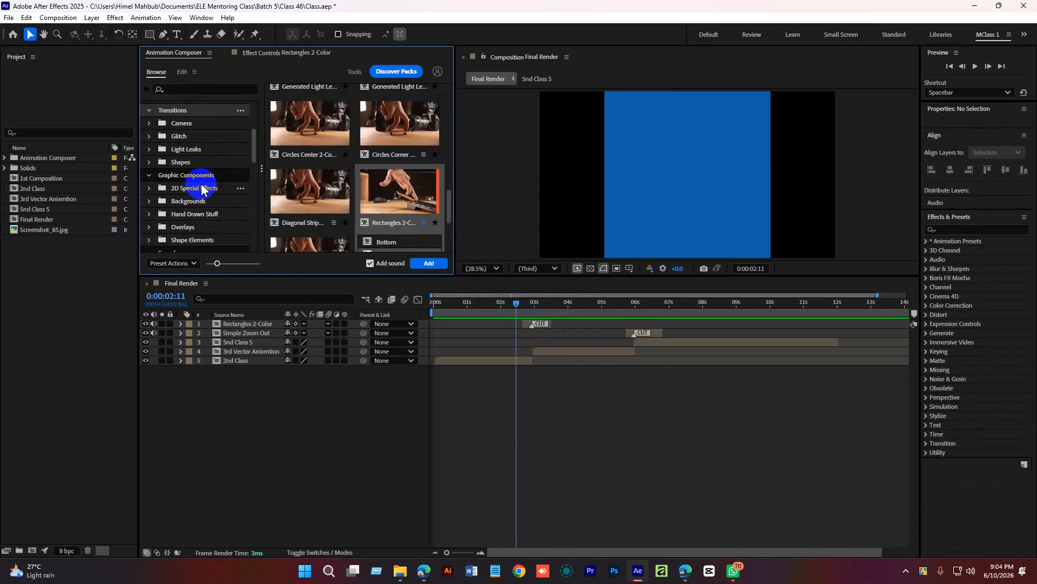
pyautogui.click(202, 188)
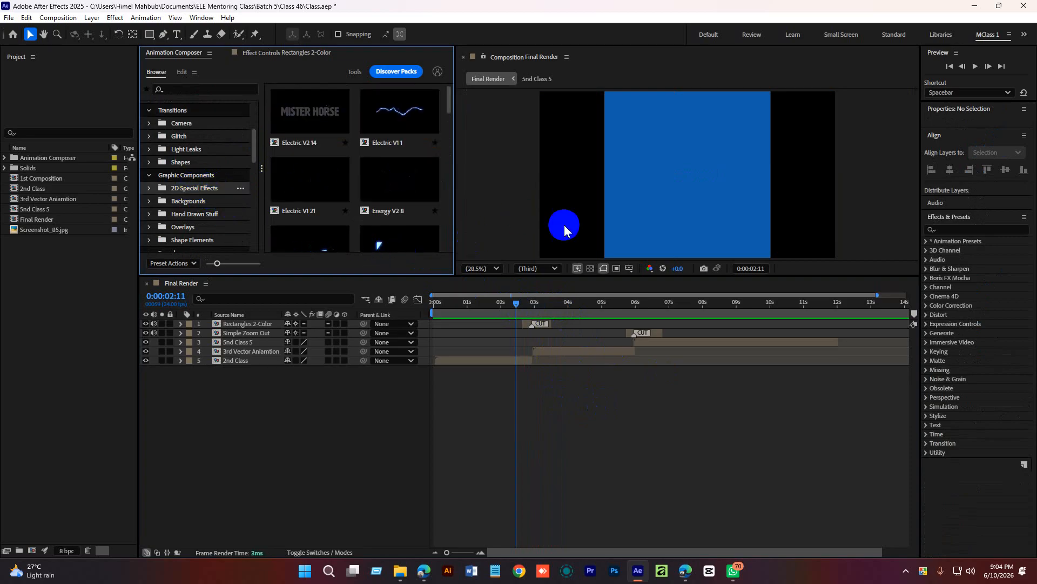
# Step: Add the Liquid V2 15 special effect to Final Render at 0:00:00:12
pyautogui.moveTo(524, 309); pyautogui.dragTo(450, 303)
pyautogui.click(402, 181)
pyautogui.moveTo(449, 100); pyautogui.dragTo(449, 101)
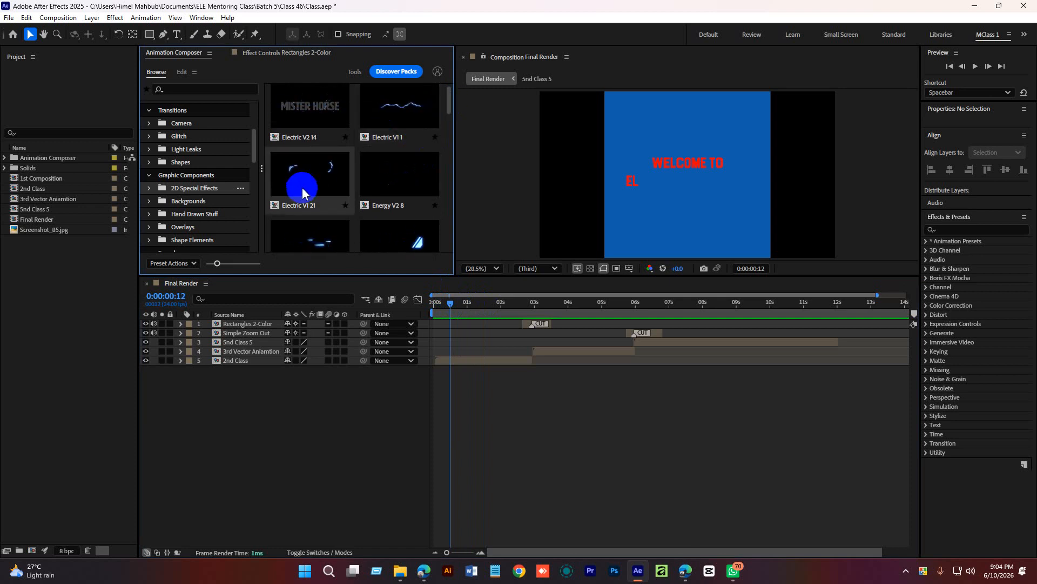
pyautogui.scroll(-2, 389, 192)
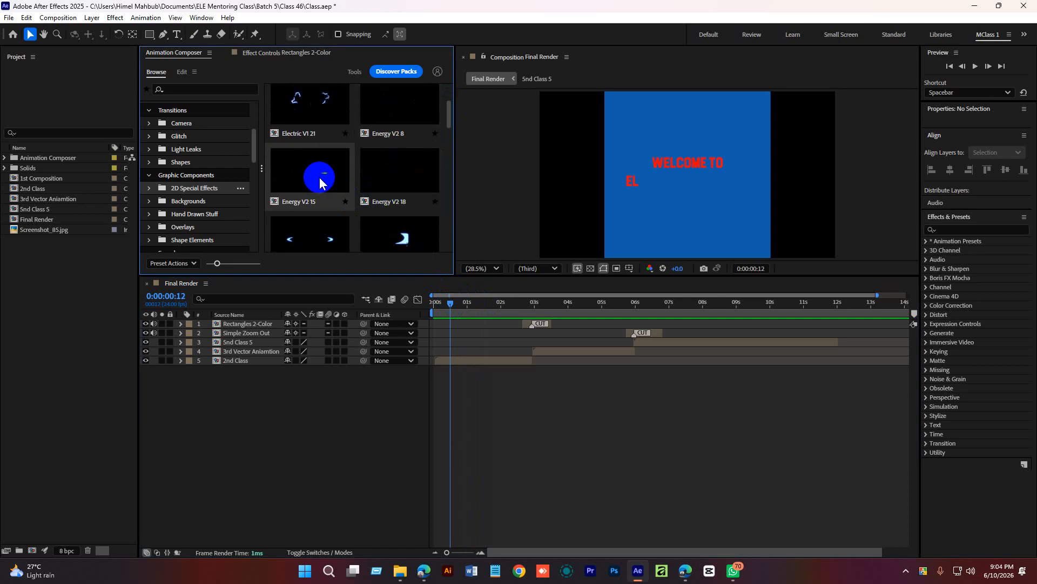
pyautogui.scroll(-3, 378, 189)
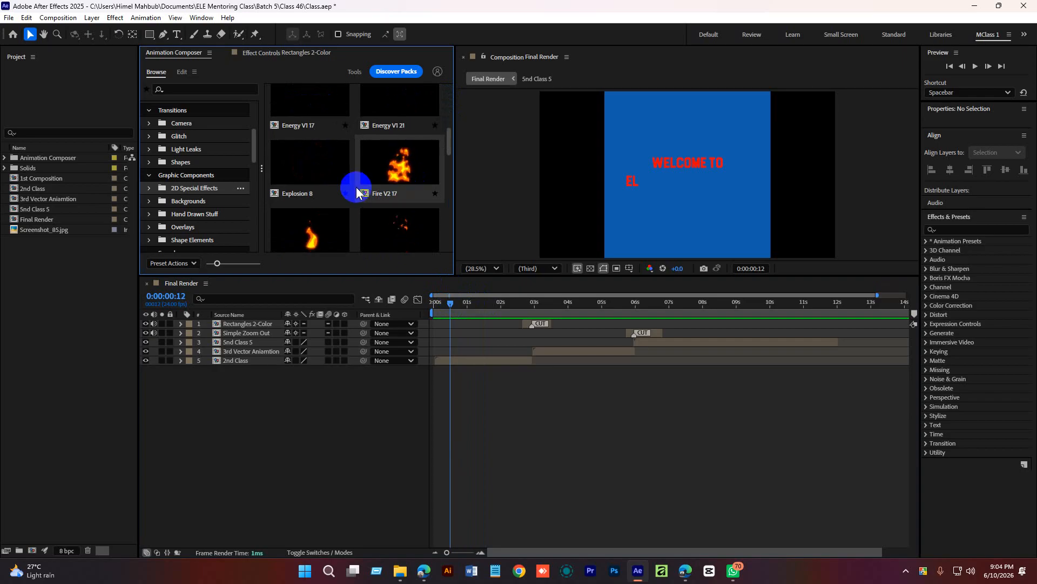
pyautogui.click(318, 160)
pyautogui.scroll(-1, 347, 174)
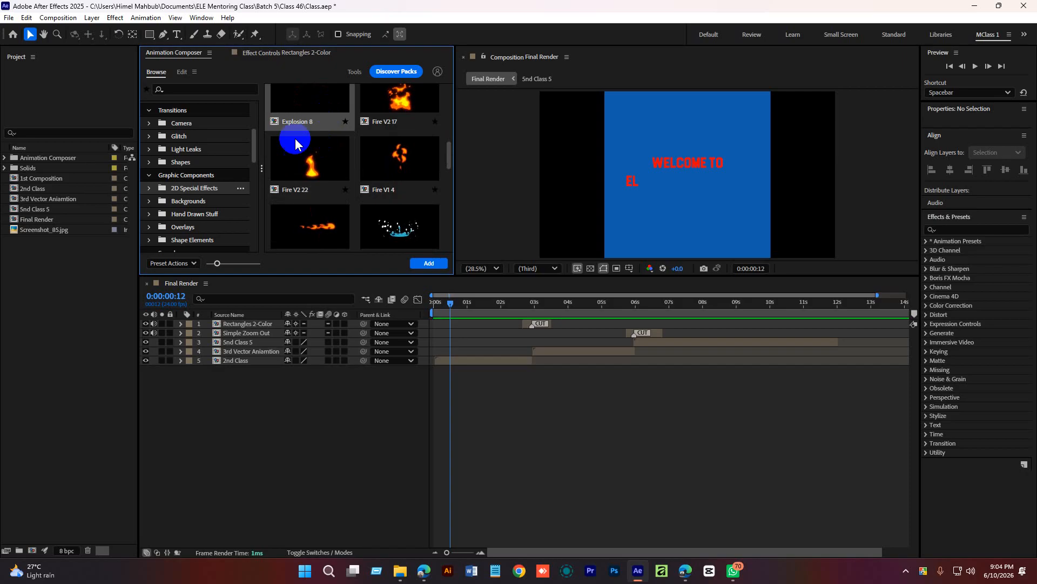
pyautogui.scroll(-1, 416, 216)
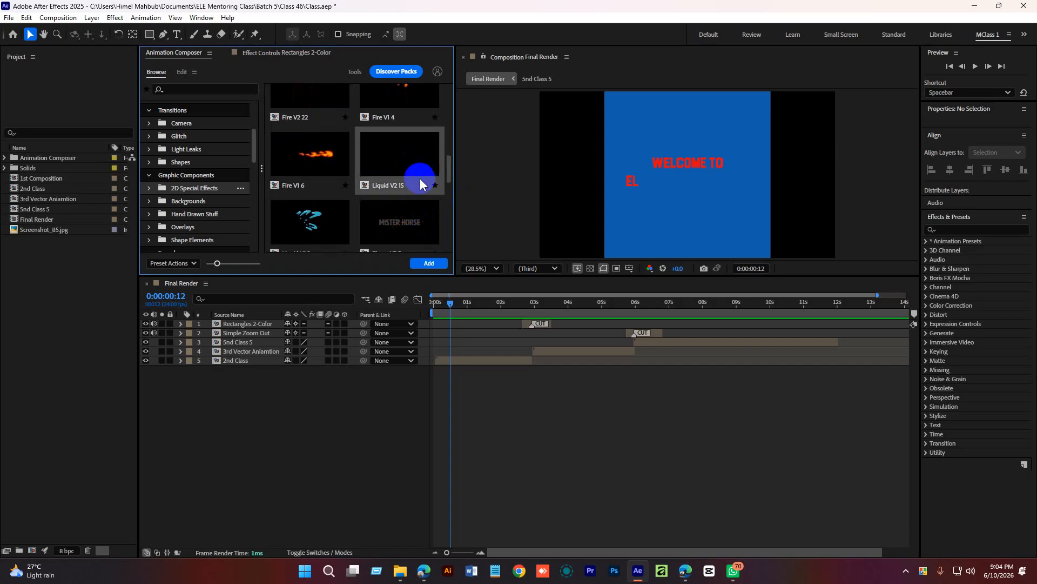
pyautogui.click(429, 263)
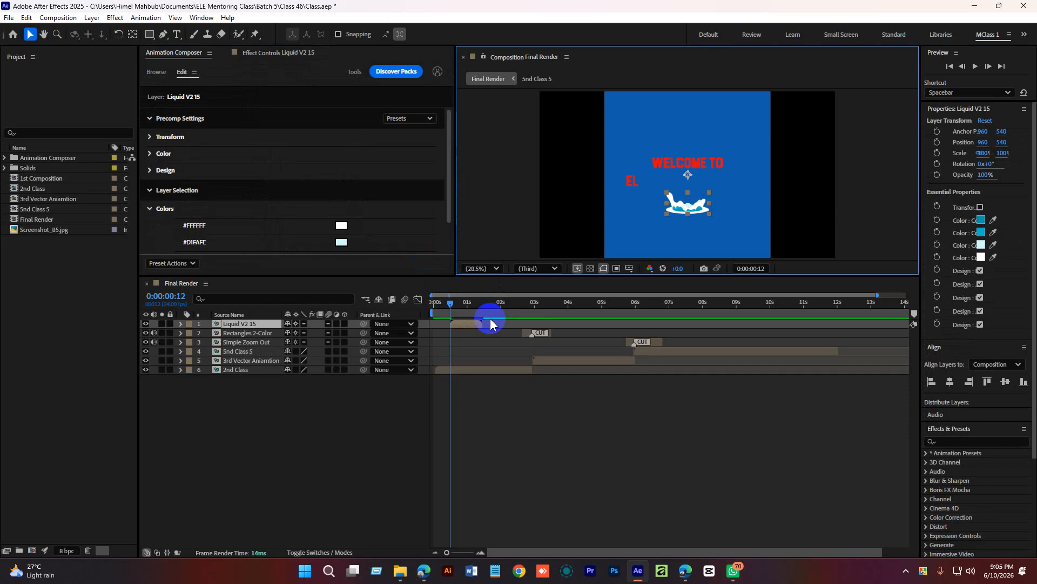
# Step: At 0:00:00:20, move the Liquid V2 15 splash below the welcome text, to a position of about 963, 767
pyautogui.moveTo(458, 309); pyautogui.dragTo(462, 308)
pyautogui.moveTo(684, 206); pyautogui.dragTo(695, 237)
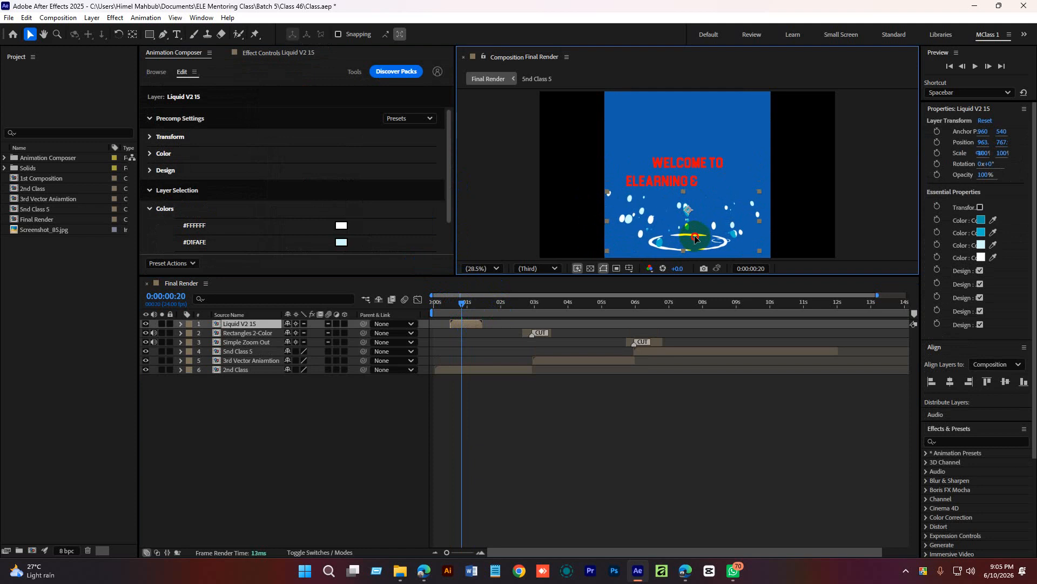
pyautogui.click(503, 462)
# Step: Play Final Render from the start and check the liquid splash at 0:00:00:20
pyautogui.moveTo(464, 301); pyautogui.dragTo(430, 306)
pyautogui.press('space')
pyautogui.click(483, 343)
pyautogui.press('space')
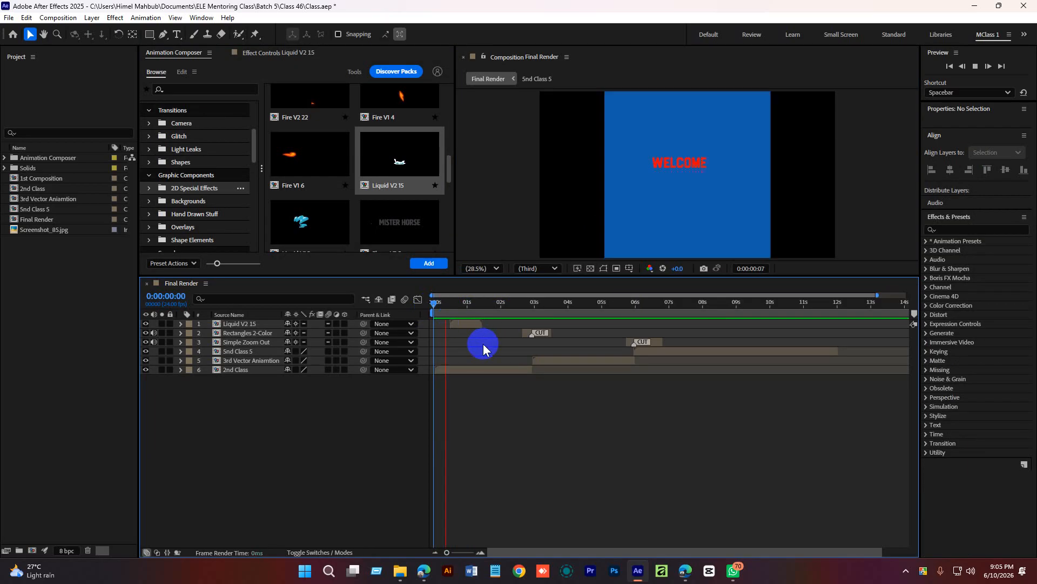
pyautogui.click(465, 322)
pyautogui.click(461, 304)
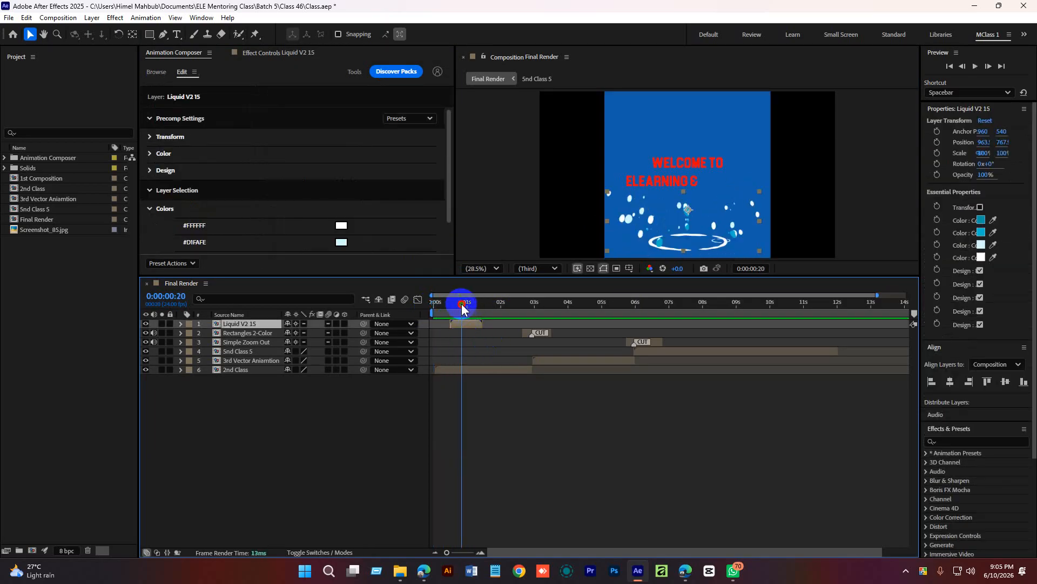
# Step: Add the Energy V1 17 special effect at 0:00:01:05 and move the Liquid V2 15 layer to start at about 0:00:03:00
pyautogui.moveTo(462, 304)
pyautogui.mouseDown()
pyautogui.moveTo(448, 305)
pyautogui.moveTo(494, 303)
pyautogui.moveTo(474, 305)
pyautogui.mouseUp()
pyautogui.press('space')
pyautogui.moveTo(451, 191); pyautogui.dragTo(454, 131)
pyautogui.click(156, 72)
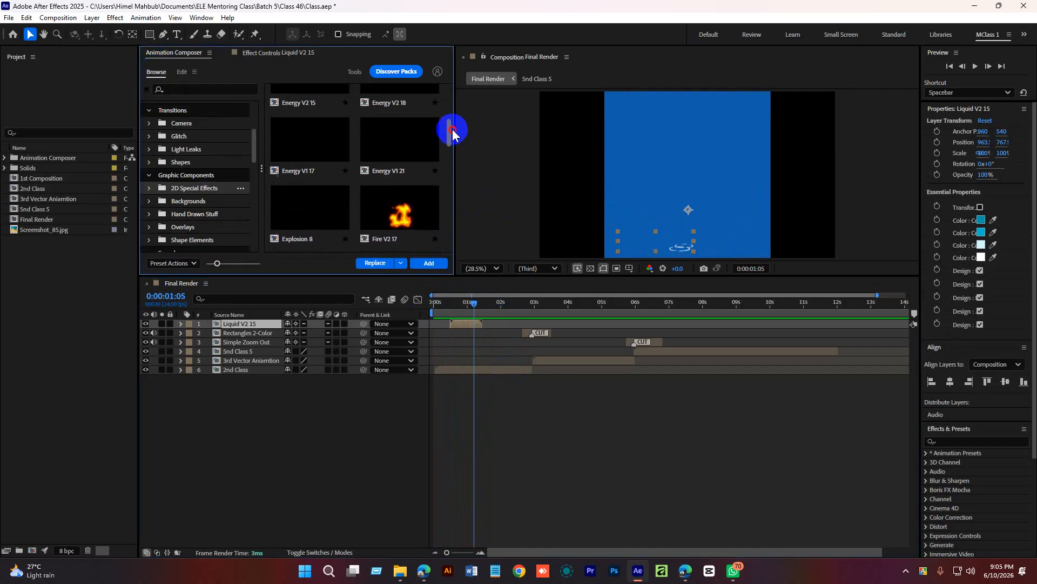
pyautogui.click(315, 143)
pyautogui.click(427, 263)
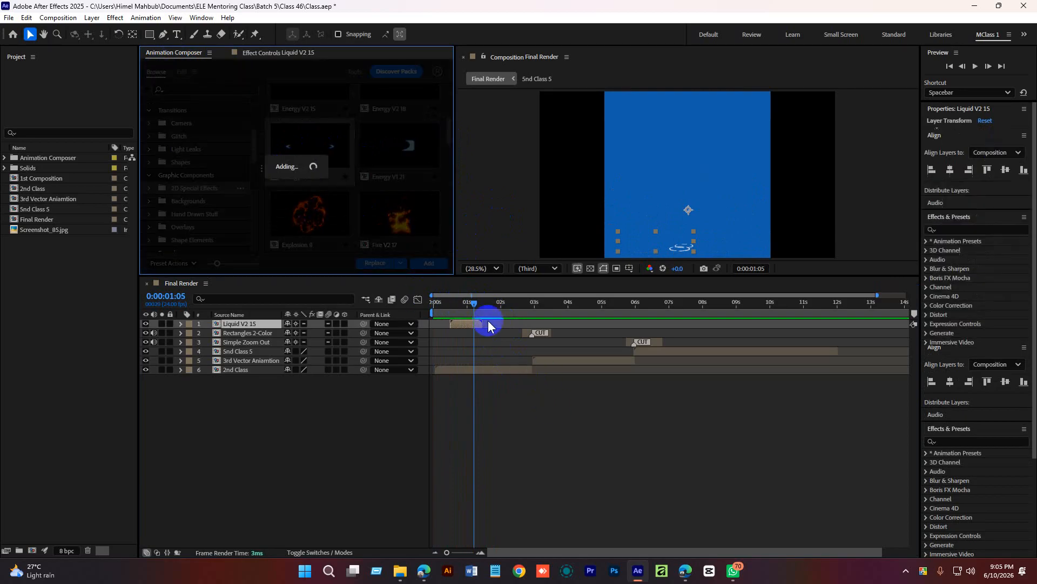
pyautogui.moveTo(466, 332); pyautogui.dragTo(528, 335)
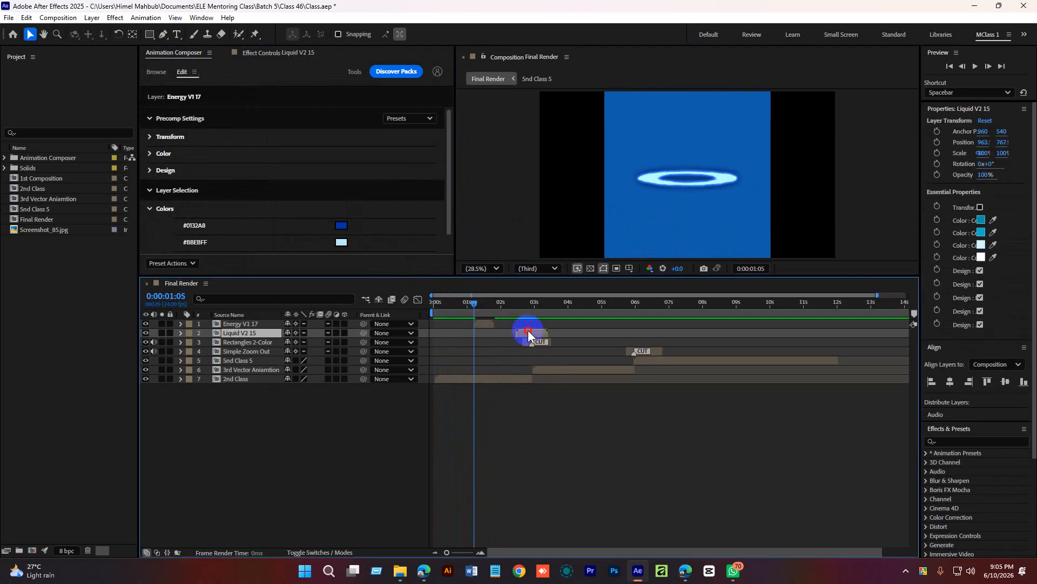
# Step: Play Final Render from 0:00:01:05, 0:00:00:20 and 0:00:01:02, and check the Energy V1 17 effect at 0:00:01:11 and 0:00:01:06
pyautogui.moveTo(474, 305)
pyautogui.mouseDown()
pyautogui.moveTo(458, 306)
pyautogui.moveTo(516, 336)
pyautogui.moveTo(498, 300)
pyautogui.moveTo(475, 315)
pyautogui.mouseUp()
pyautogui.press('space')
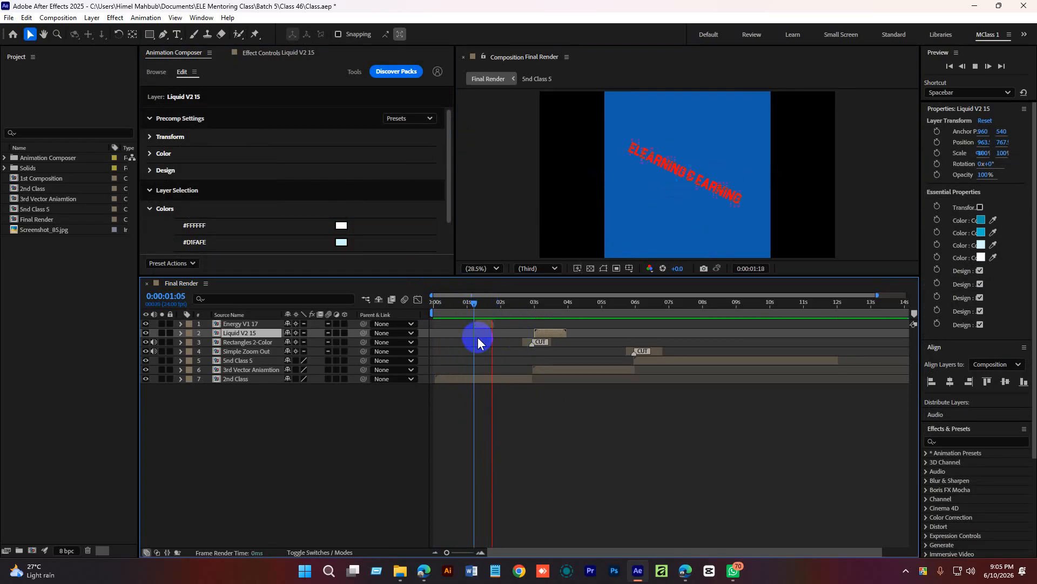
pyautogui.click(487, 307)
pyautogui.press('space')
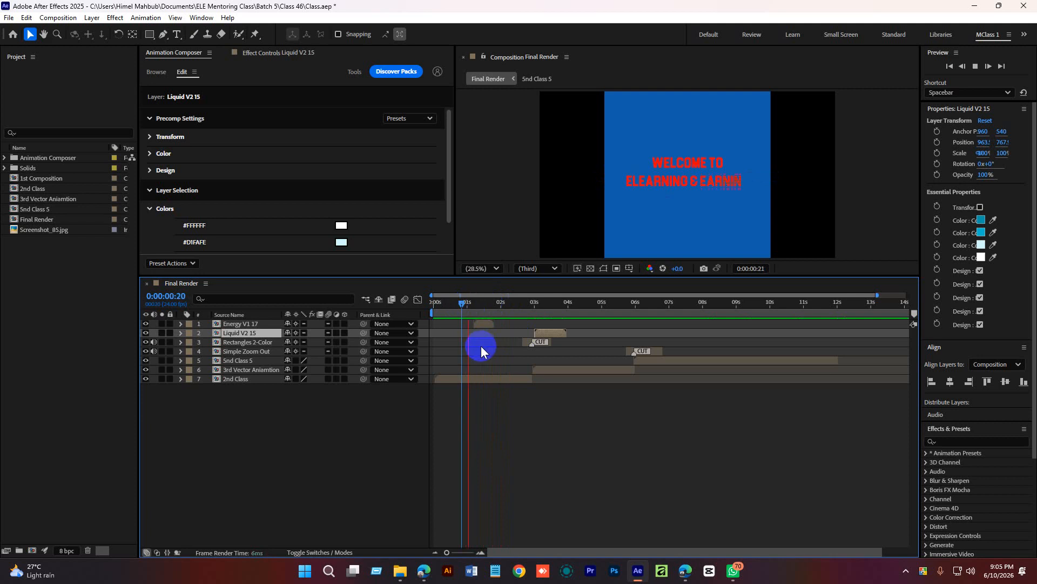
pyautogui.moveTo(496, 300); pyautogui.dragTo(473, 316)
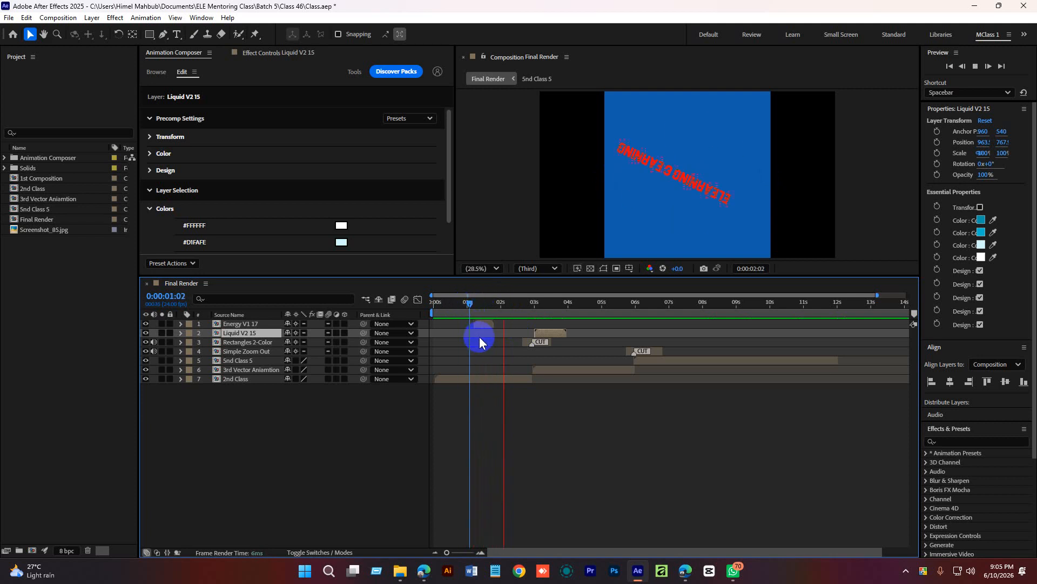
pyautogui.press('space')
pyautogui.click(482, 306)
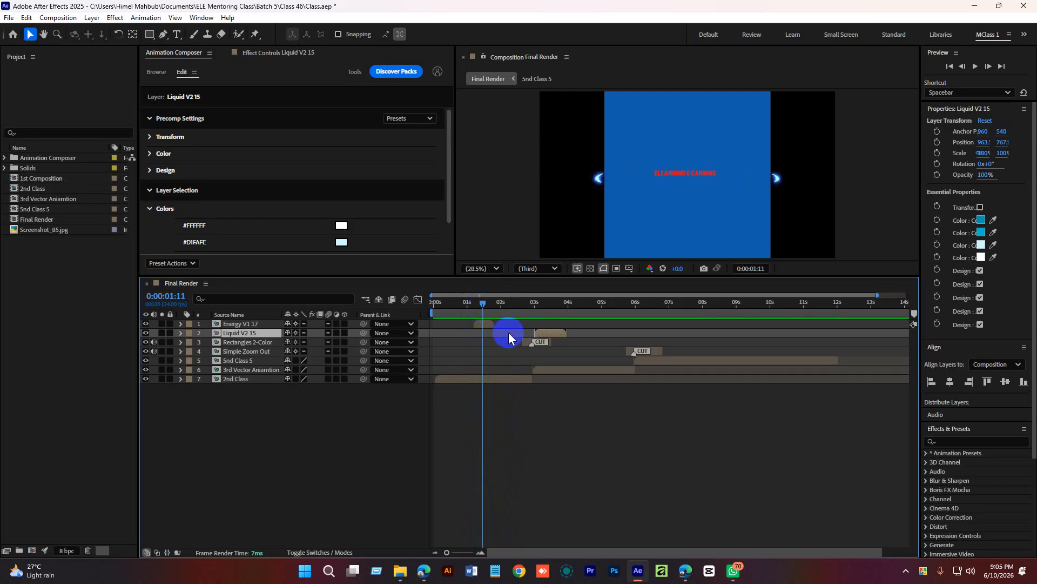
pyautogui.click(475, 302)
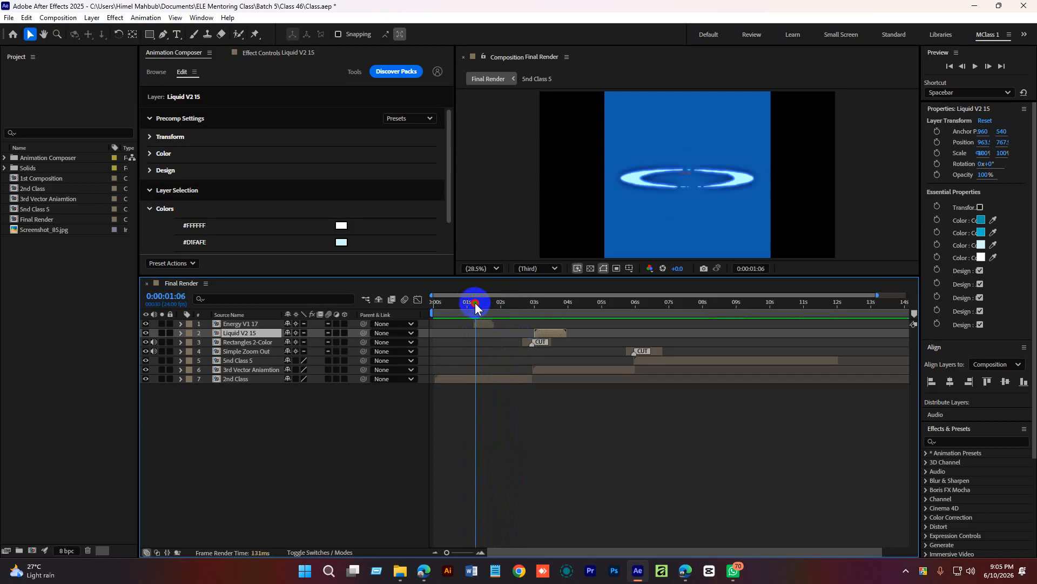
# Step: Move the Liquid V2 15 layer to start at about 0:00:04:09, over the car scene, and play Final Render from 0:00:04:12
pyautogui.click(156, 72)
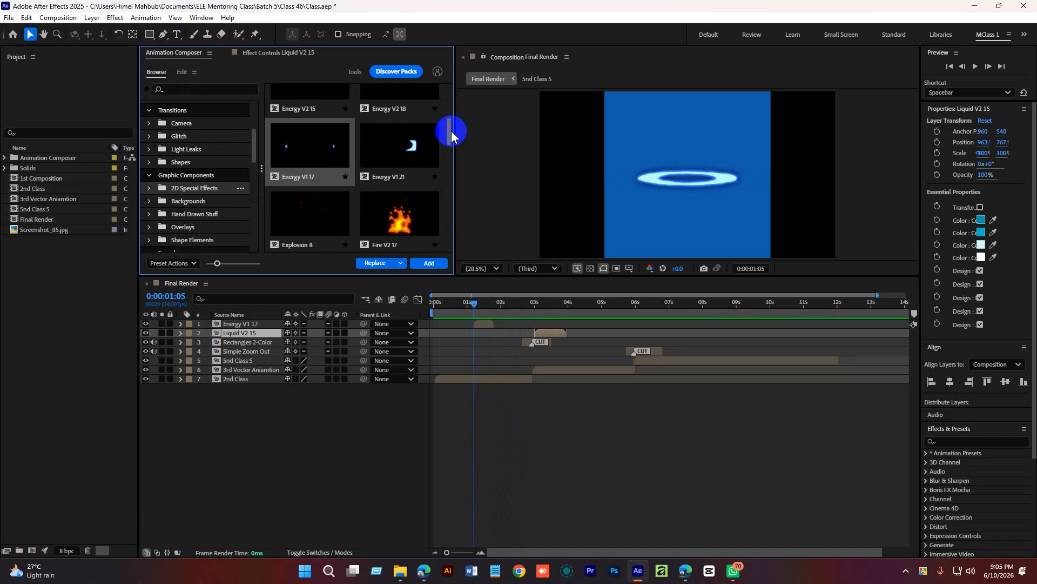
pyautogui.moveTo(449, 133); pyautogui.dragTo(446, 140)
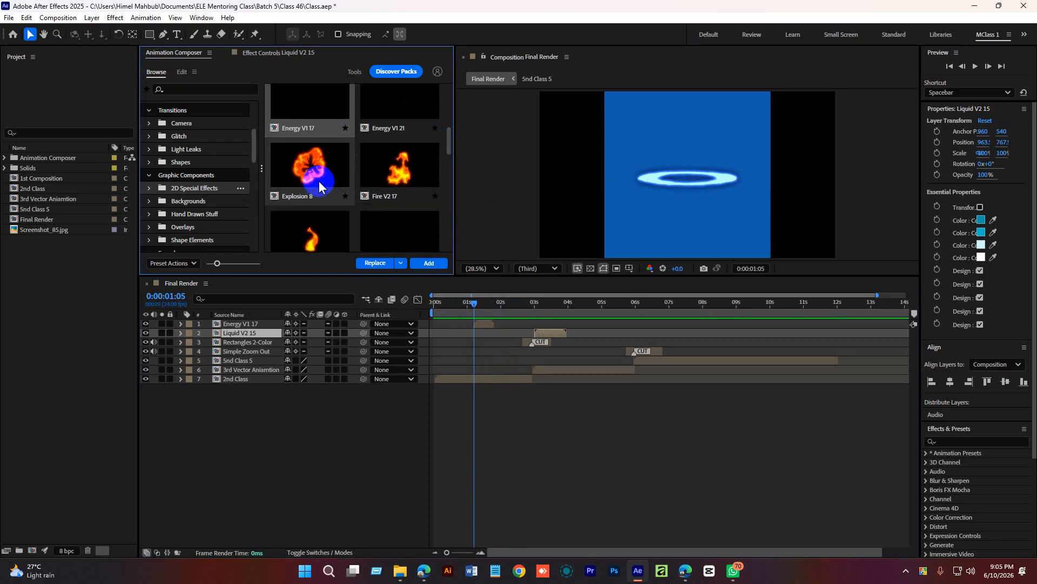
pyautogui.moveTo(641, 304); pyautogui.dragTo(598, 338)
pyautogui.moveTo(570, 304); pyautogui.dragTo(587, 313)
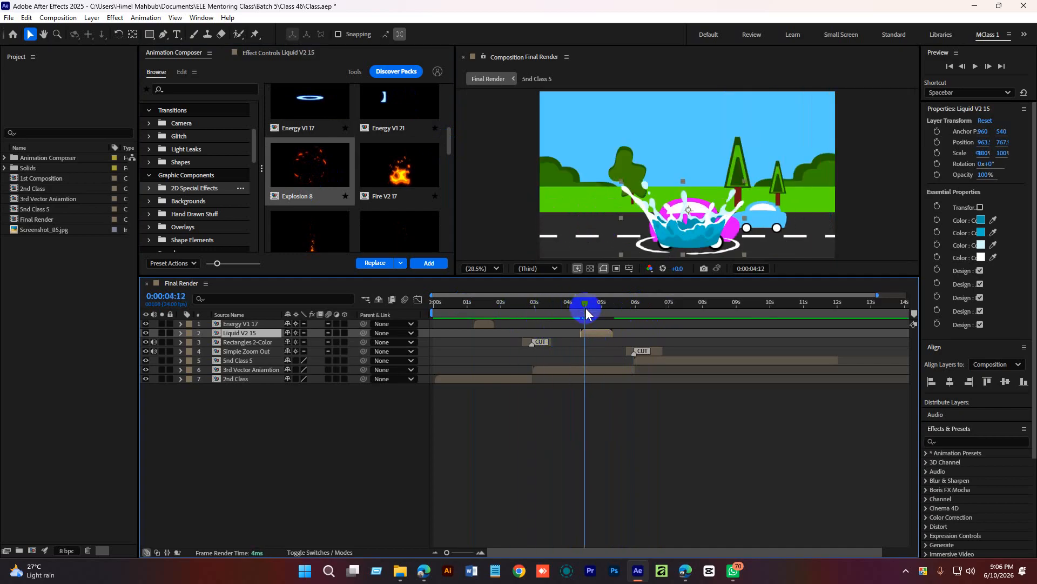
pyautogui.press('space')
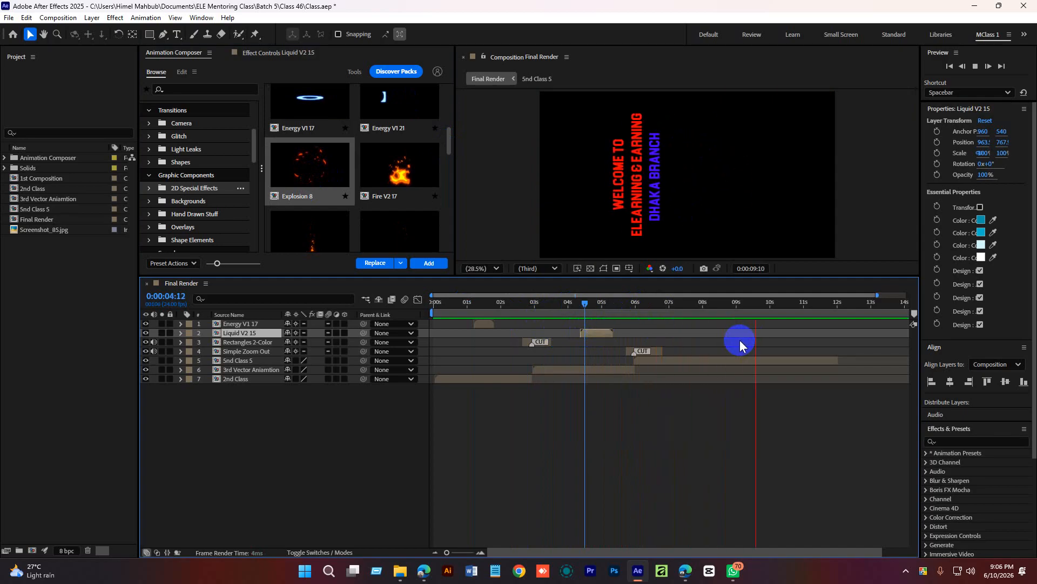
# Step: Add the Explosion 8 effect near 0:00:10:00, starting at about 0:00:09:21, and move it over the Batch-5 text to about 1145, 554
pyautogui.moveTo(787, 303); pyautogui.dragTo(769, 307)
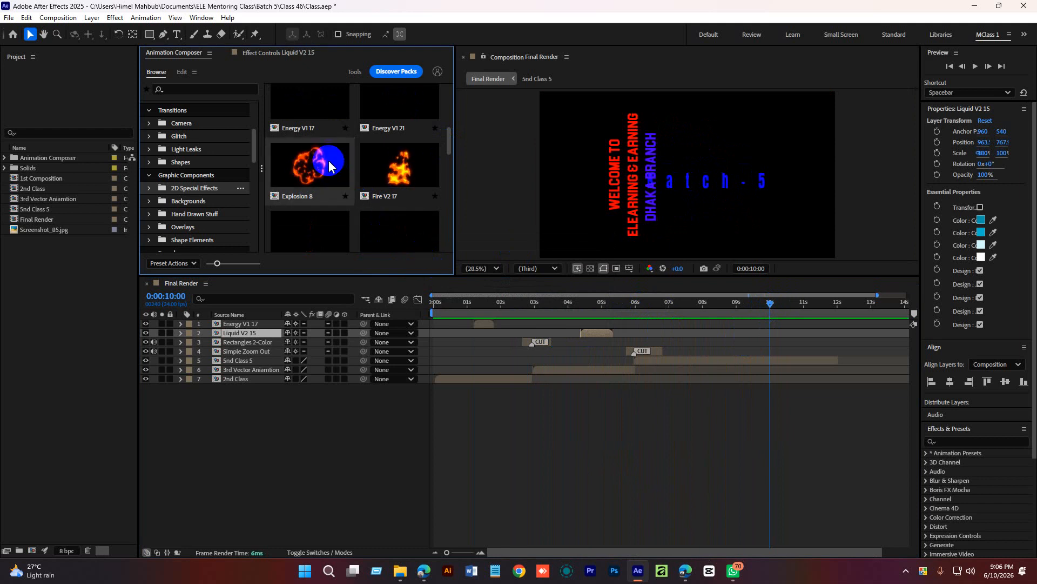
pyautogui.click(432, 262)
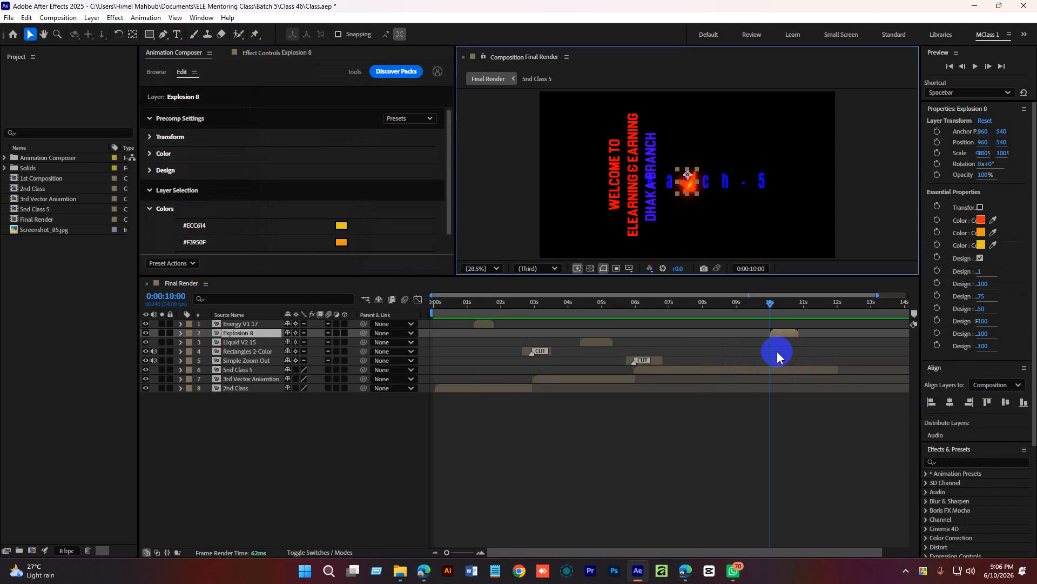
pyautogui.click(778, 333)
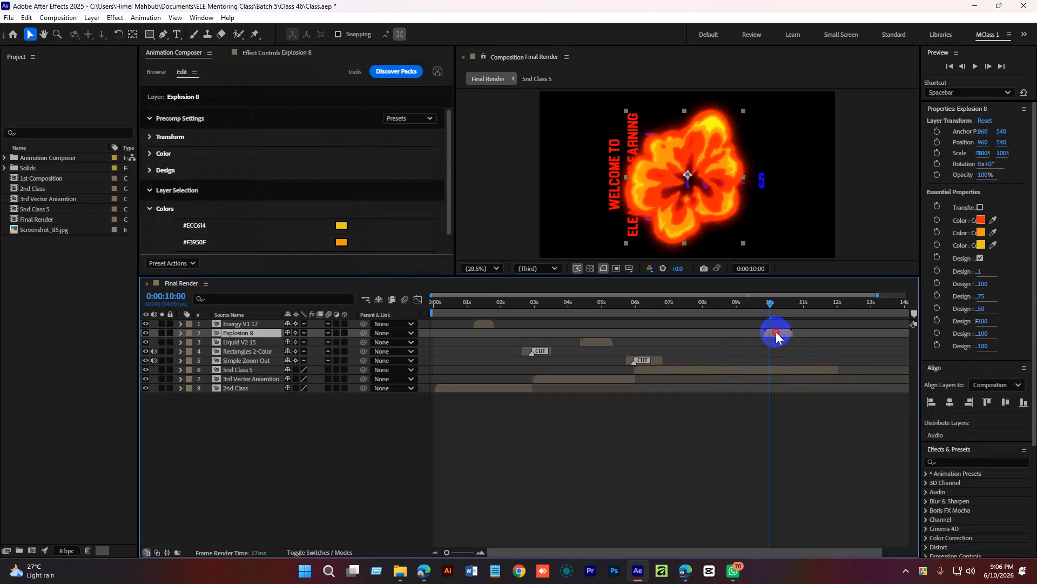
pyautogui.moveTo(689, 185); pyautogui.dragTo(717, 188)
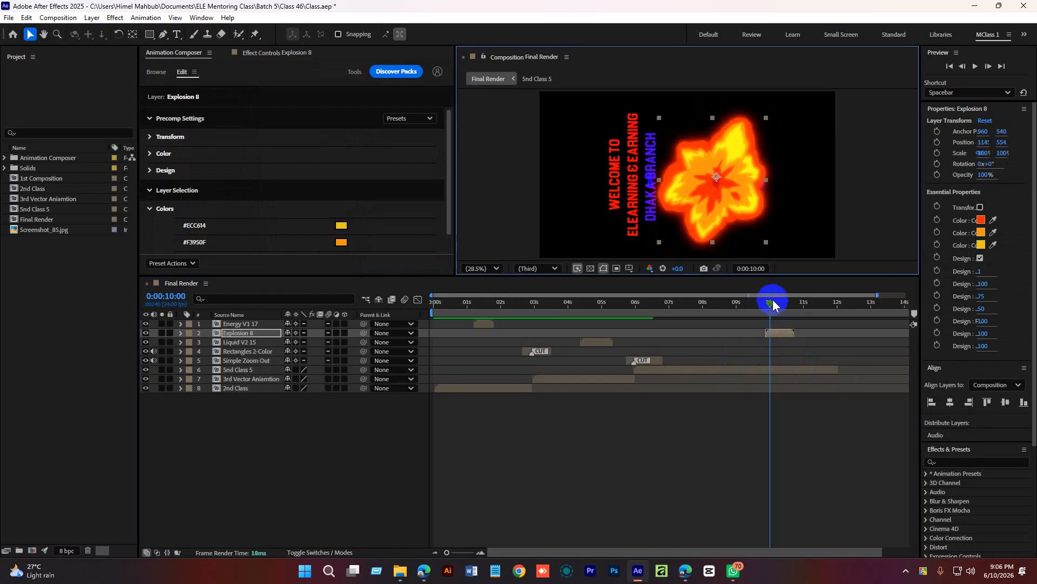
# Step: Play Final Render from shortly before the explosion and again from the start to check the added effects
pyautogui.moveTo(771, 302); pyautogui.dragTo(743, 304)
pyautogui.press('space')
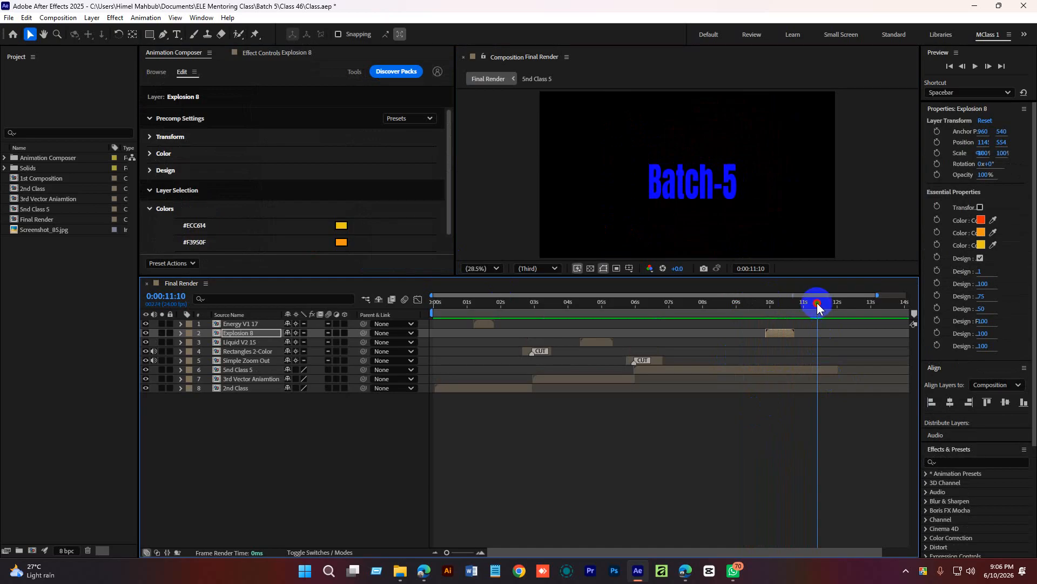
pyautogui.moveTo(818, 306); pyautogui.dragTo(406, 324)
pyautogui.press('space')
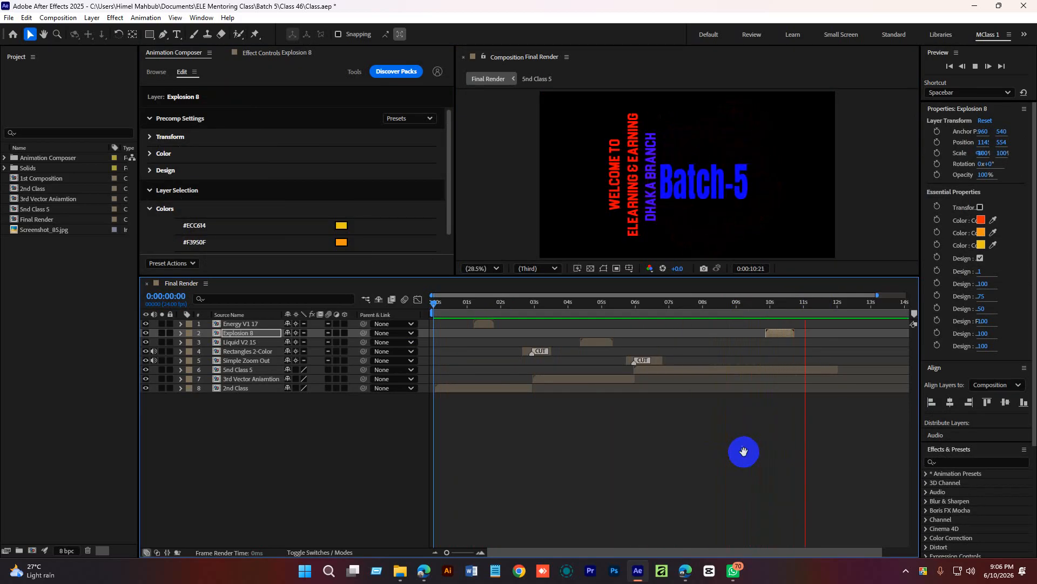
pyautogui.press('space')
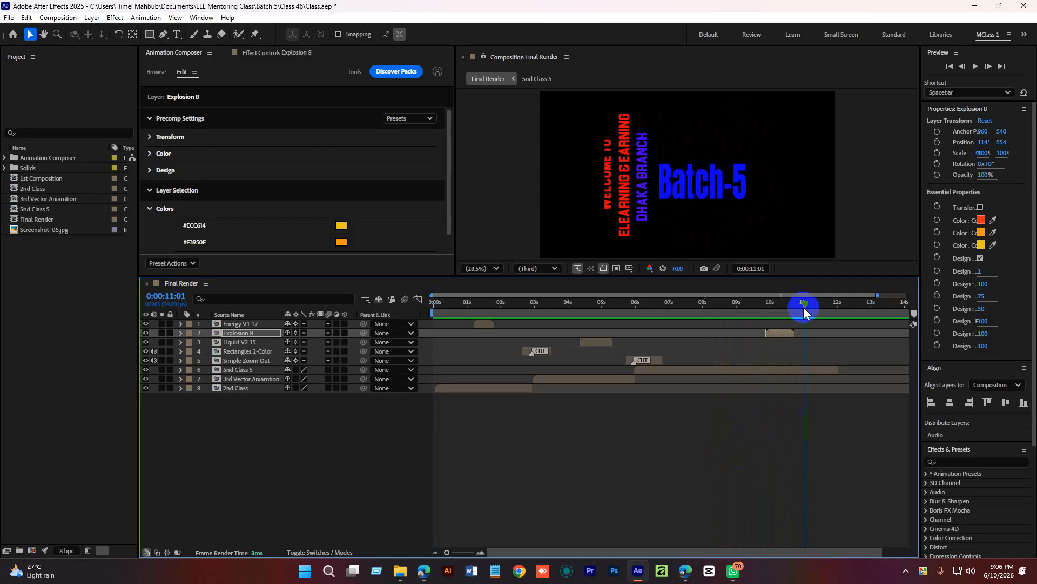
# Step: Look through further 2D Special Effects presets and replay the explosion part of Final Render
pyautogui.click(156, 72)
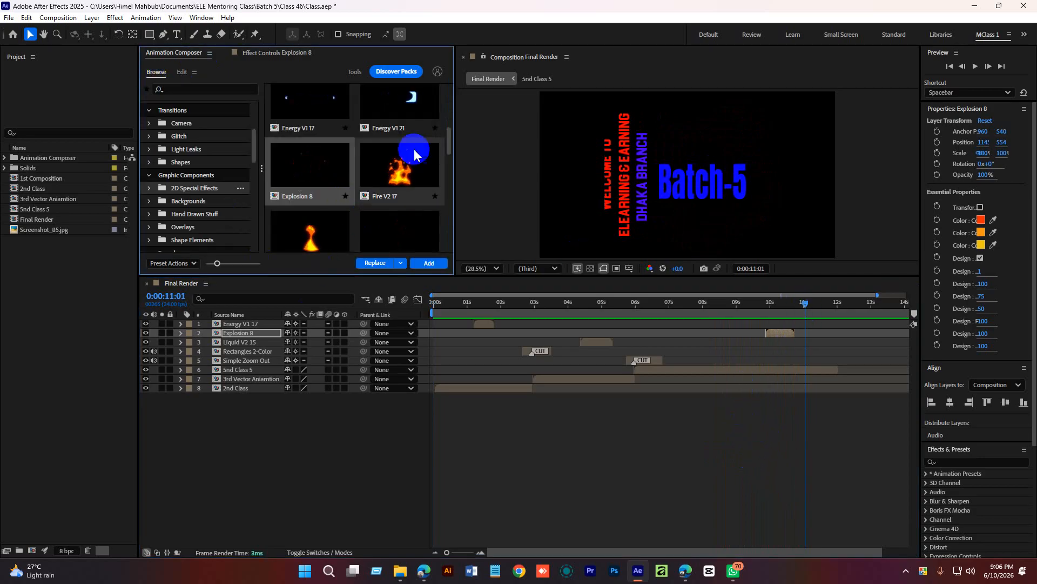
pyautogui.moveTo(449, 138); pyautogui.dragTo(449, 144)
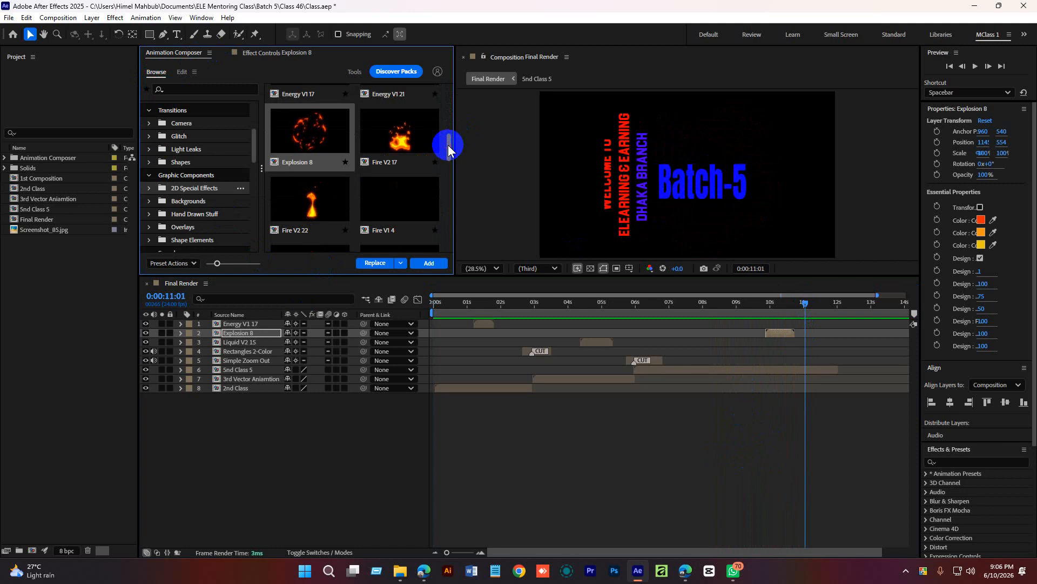
pyautogui.click(798, 307)
pyautogui.moveTo(797, 310); pyautogui.dragTo(761, 310)
pyautogui.press('space')
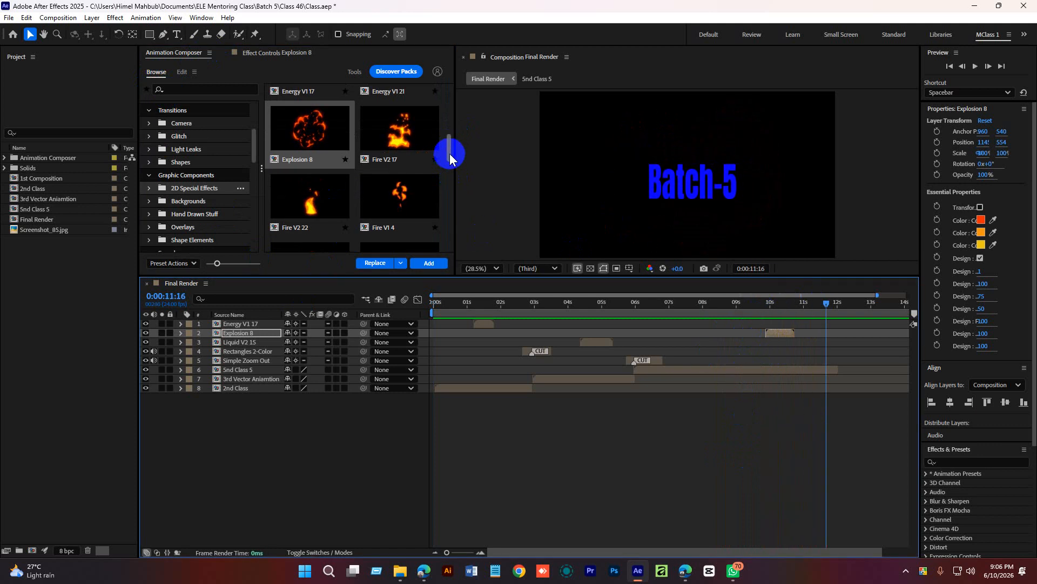
pyautogui.moveTo(449, 153); pyautogui.dragTo(449, 168)
# Step: Browse the Backgrounds presets and the Hand Drawn Stuff presets from the arrows to the highlights and lines
pyautogui.click(176, 201)
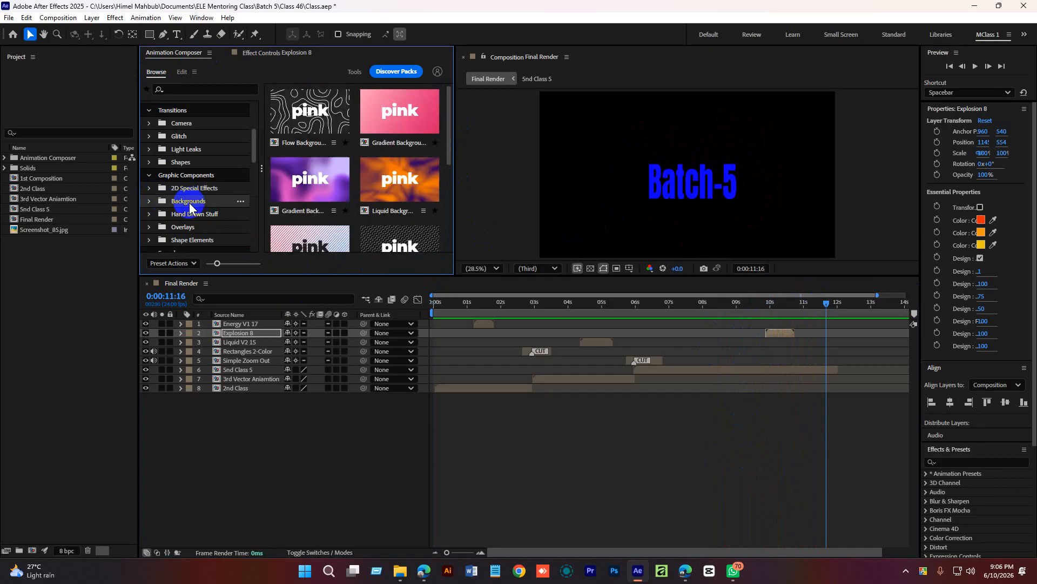
pyautogui.scroll(-2, 398, 194)
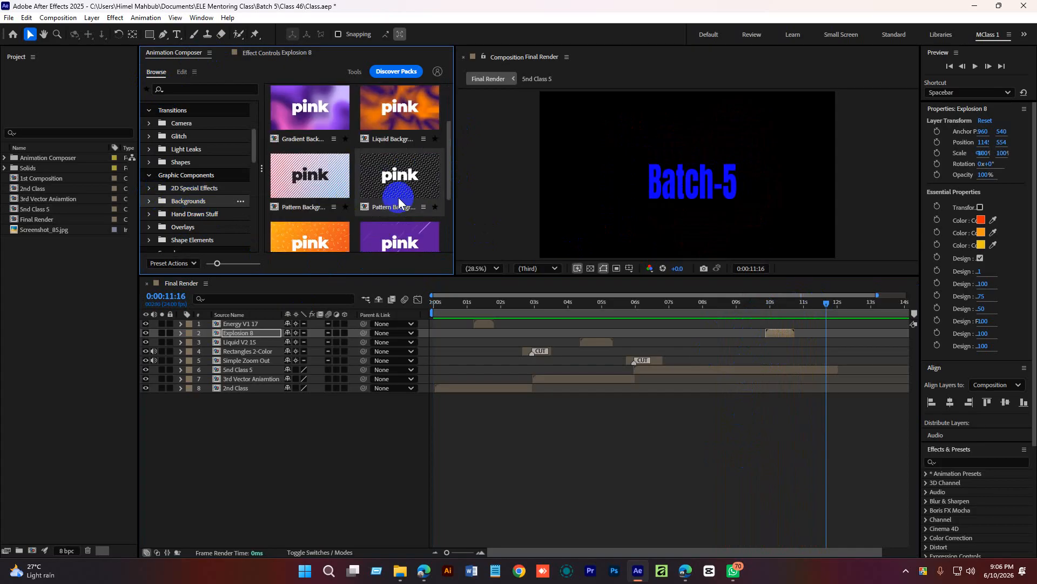
pyautogui.click(197, 214)
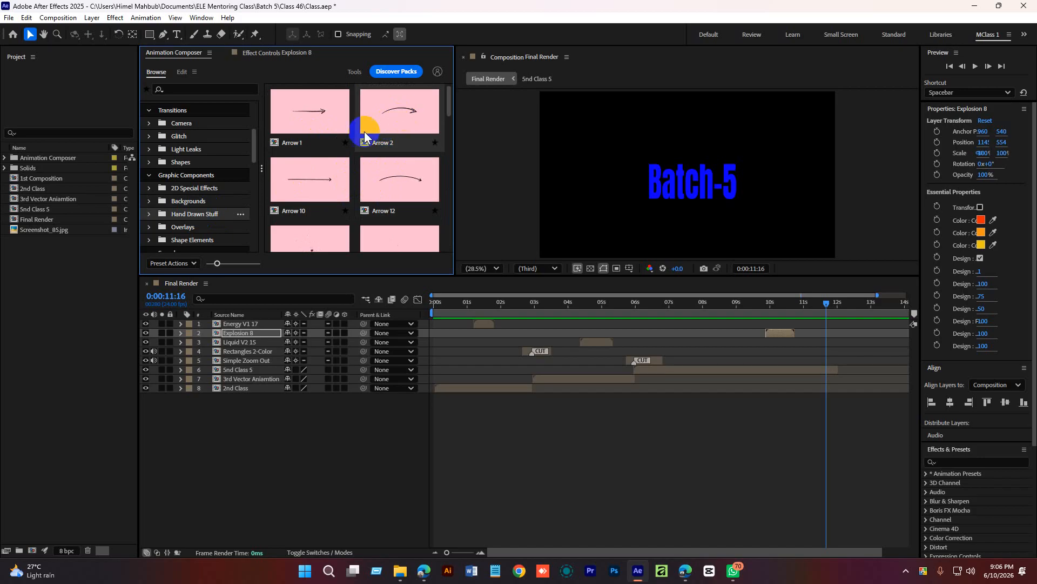
pyautogui.scroll(-1, 380, 198)
pyautogui.scroll(-4, 378, 197)
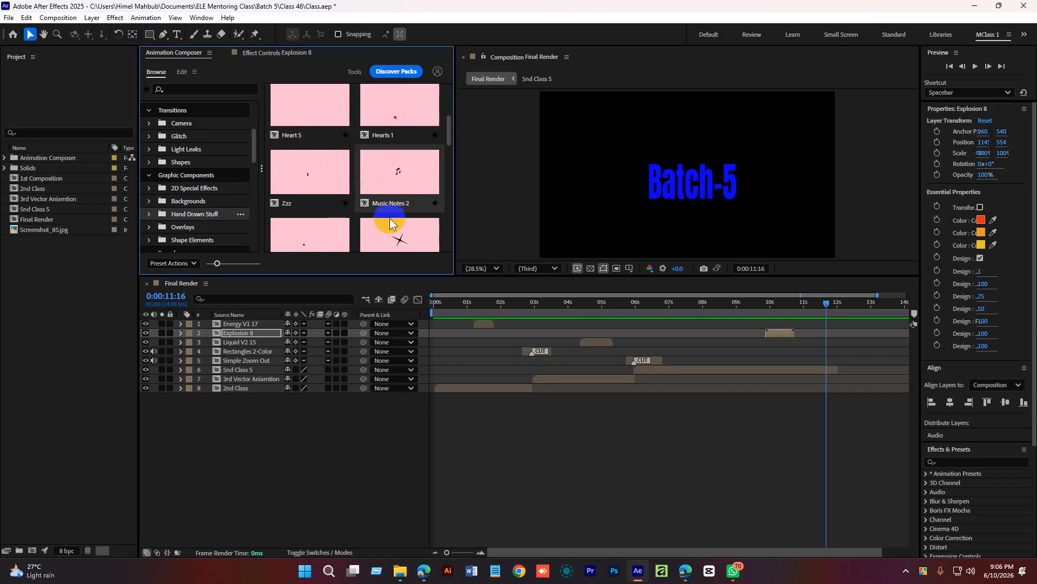
pyautogui.scroll(-2, 360, 195)
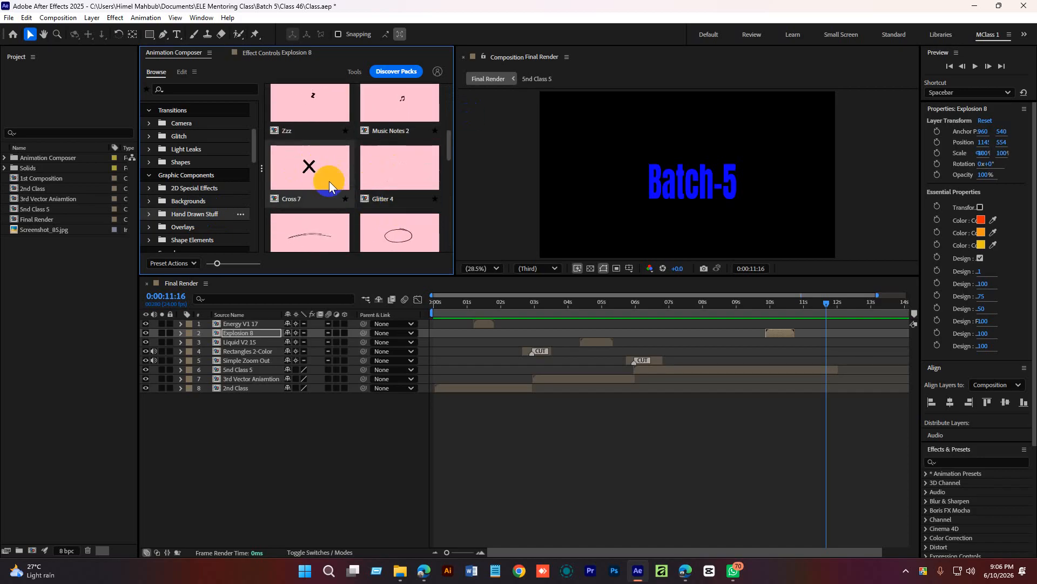
pyautogui.scroll(-2, 346, 190)
pyautogui.scroll(-1, 354, 197)
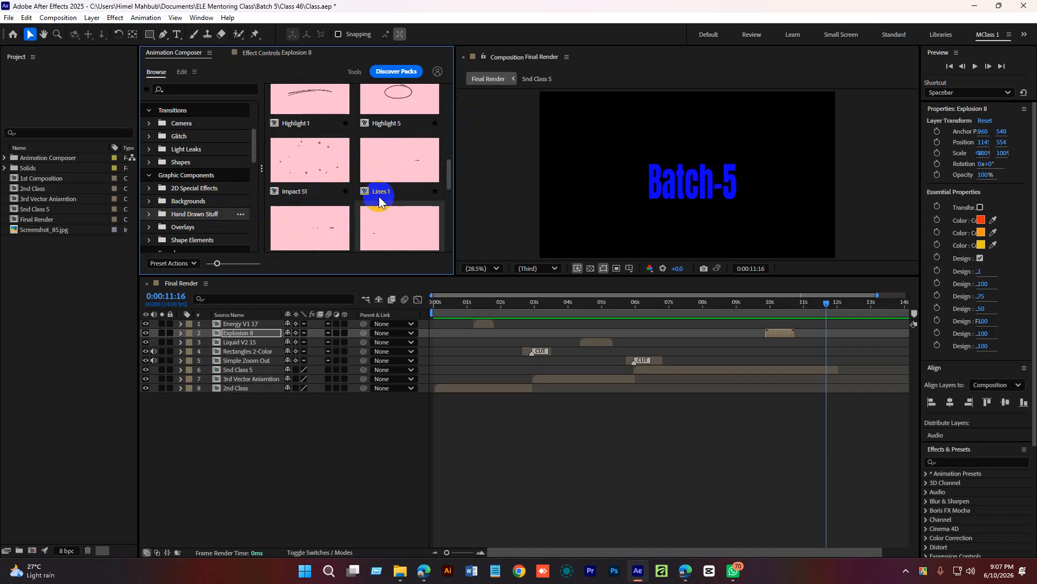
# Step: Set the current time to 0:00:06:21 and look through the remaining Hand Drawn Stuff presets for the welcome text scene
pyautogui.moveTo(666, 306)
pyautogui.mouseDown()
pyautogui.moveTo(634, 306)
pyautogui.moveTo(665, 306)
pyautogui.mouseUp()
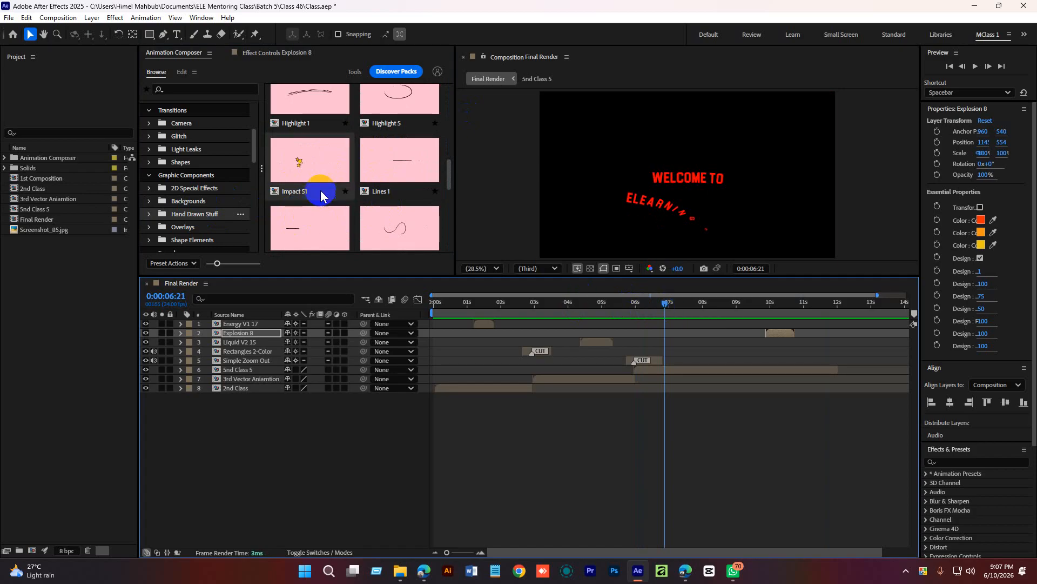
pyautogui.click(449, 168)
pyautogui.moveTo(449, 167); pyautogui.dragTo(449, 174)
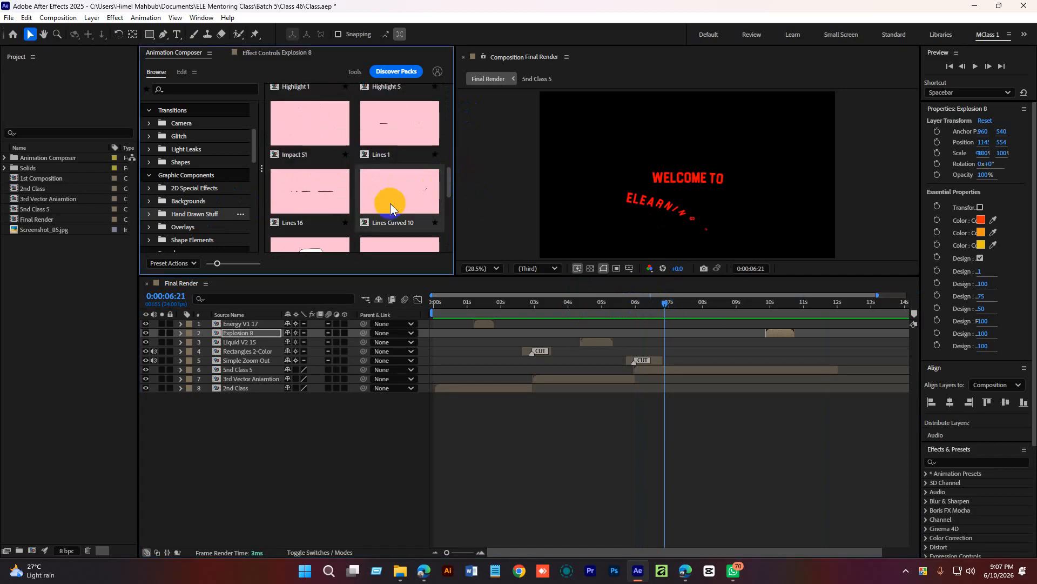
pyautogui.scroll(-3, 361, 190)
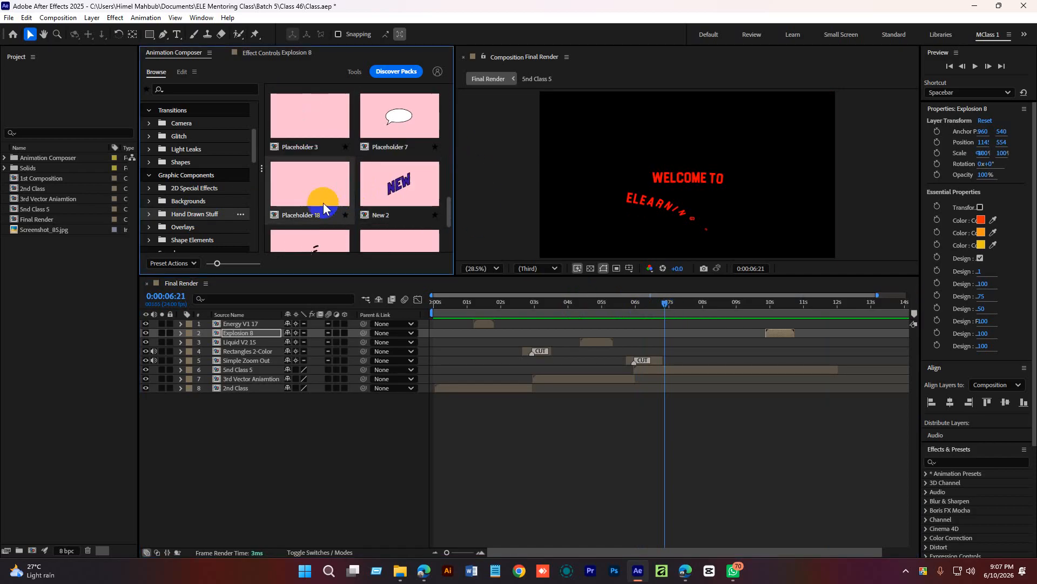
pyautogui.scroll(-1, 321, 206)
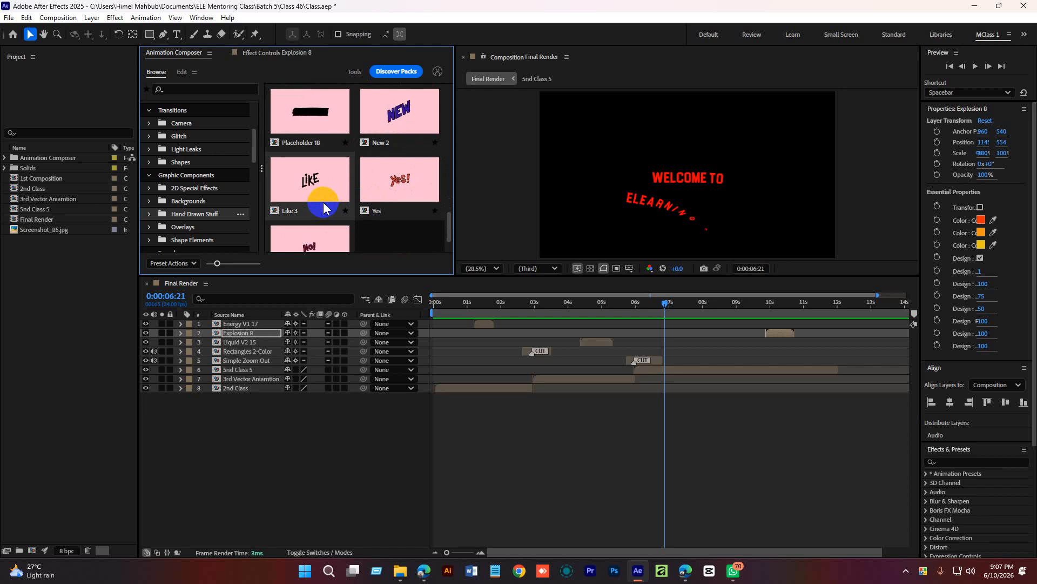